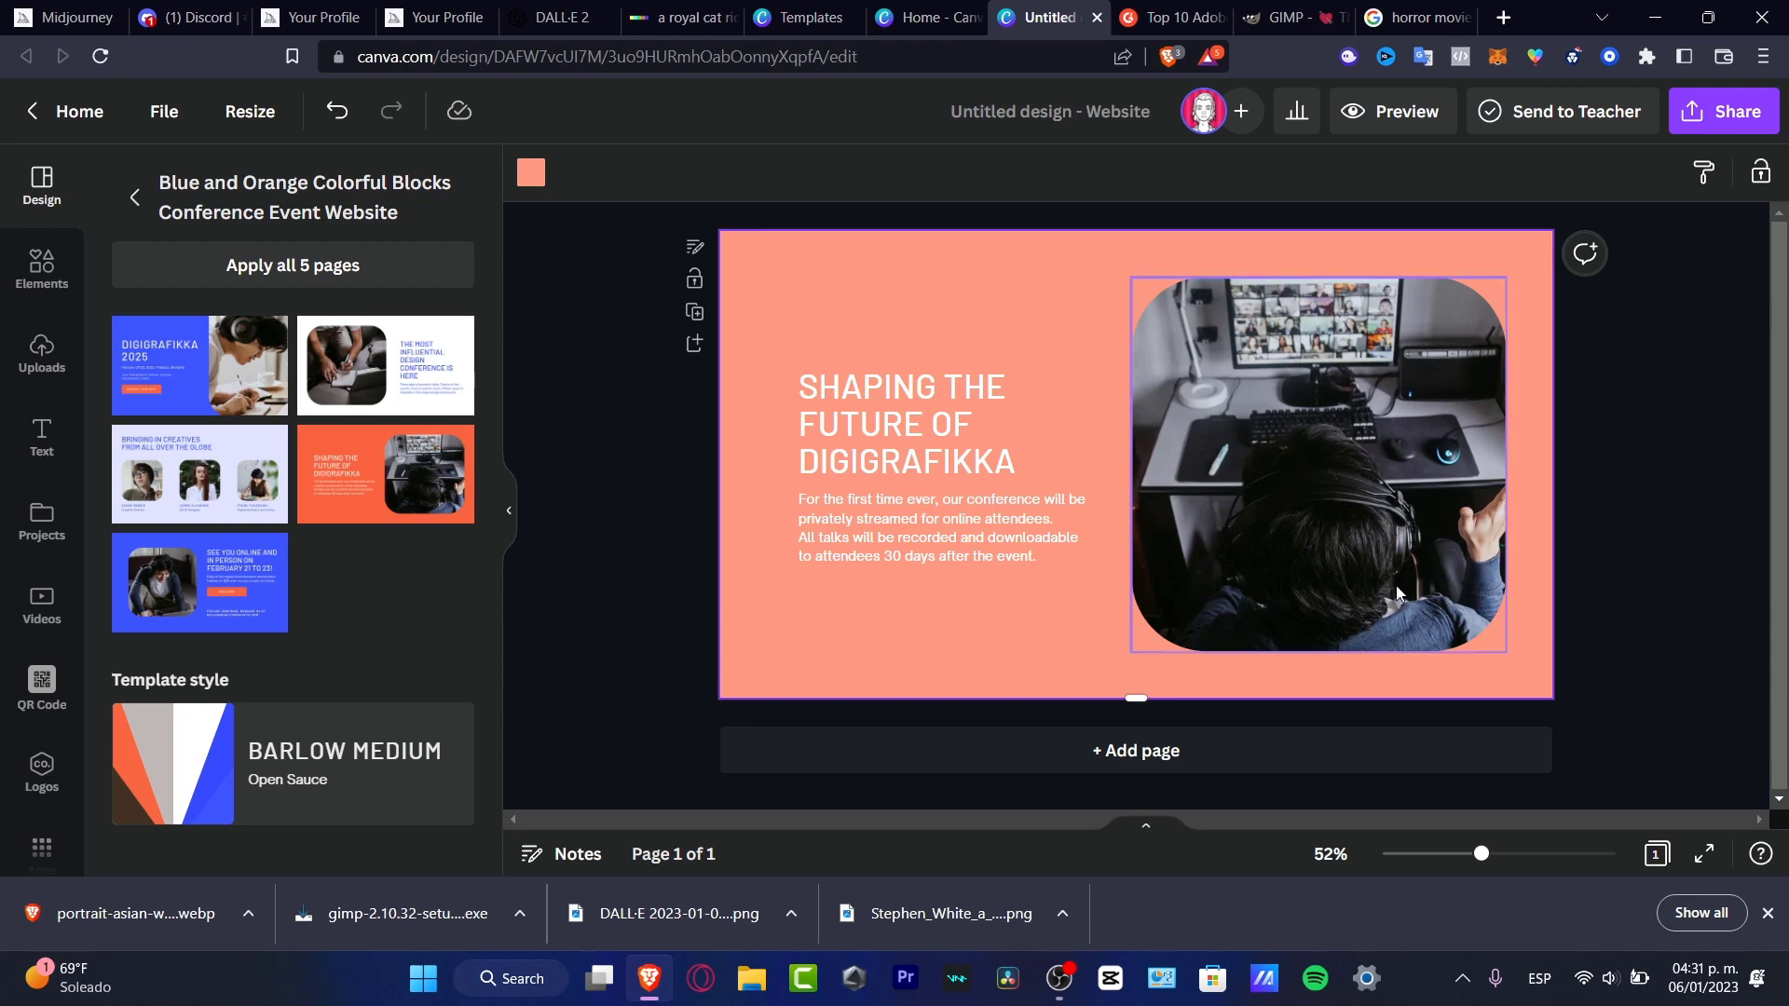
Search Elements for 'phone' and drag the phone graphic onto the photo.
click(1410, 445)
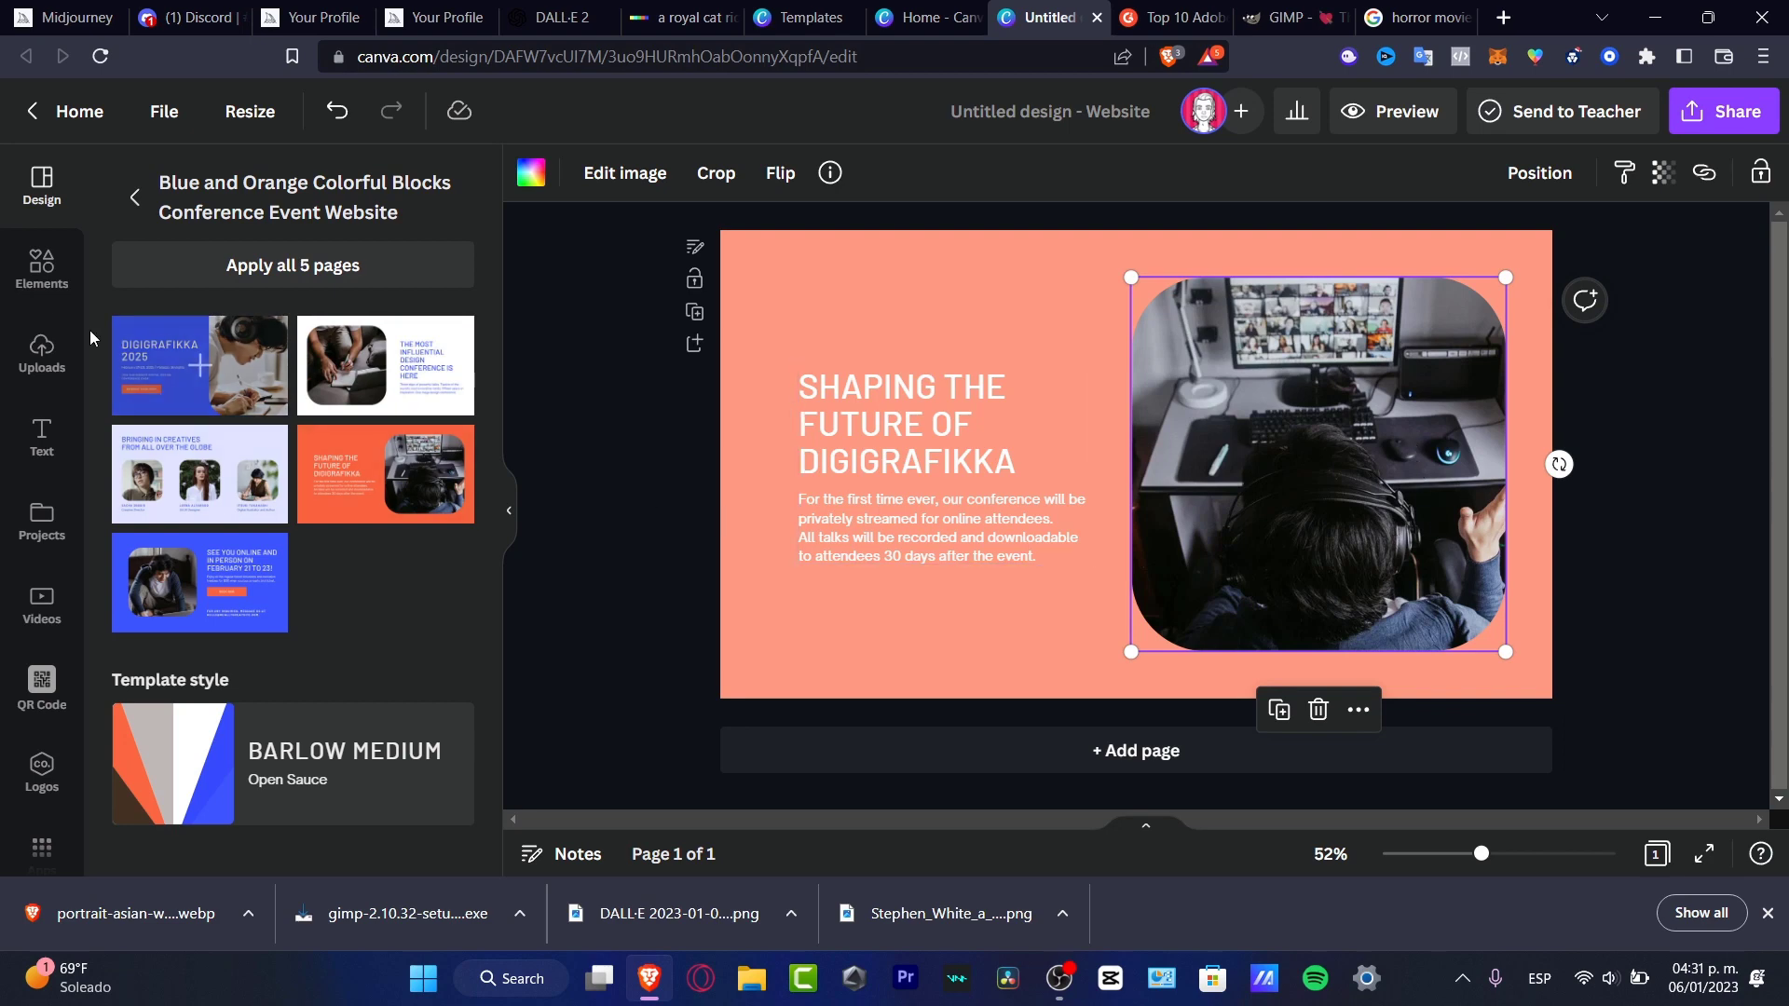
click(13, 264)
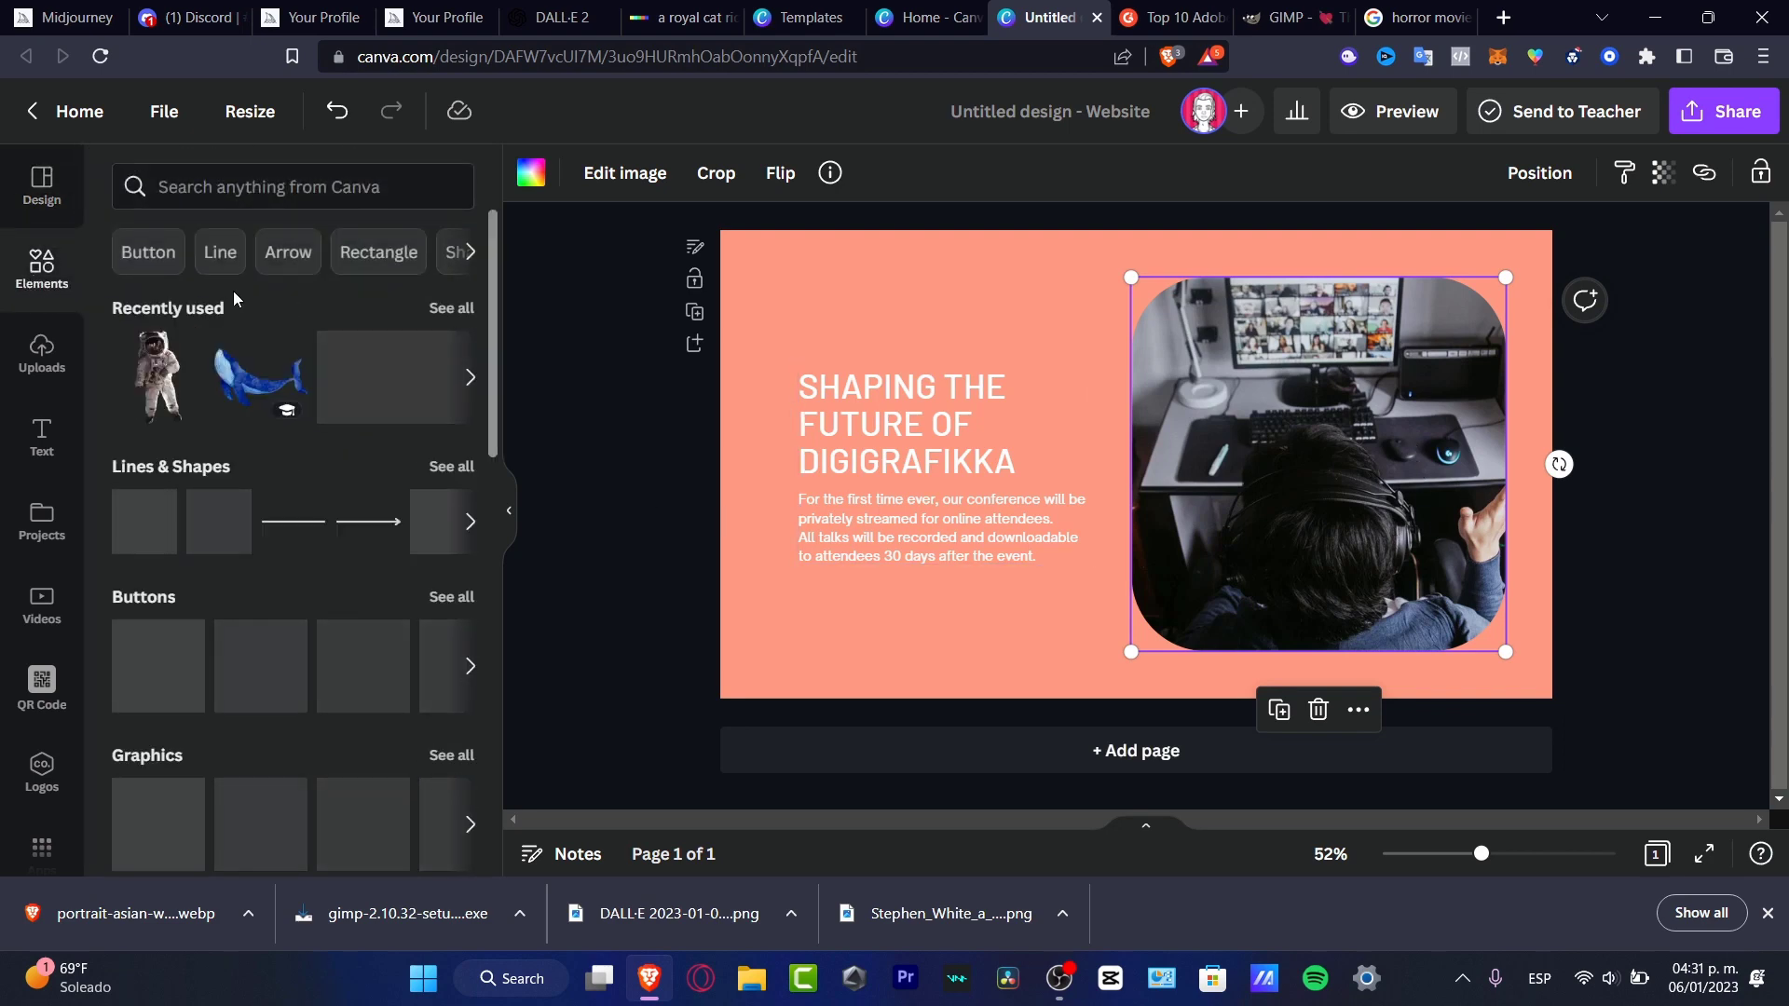
click(260, 191)
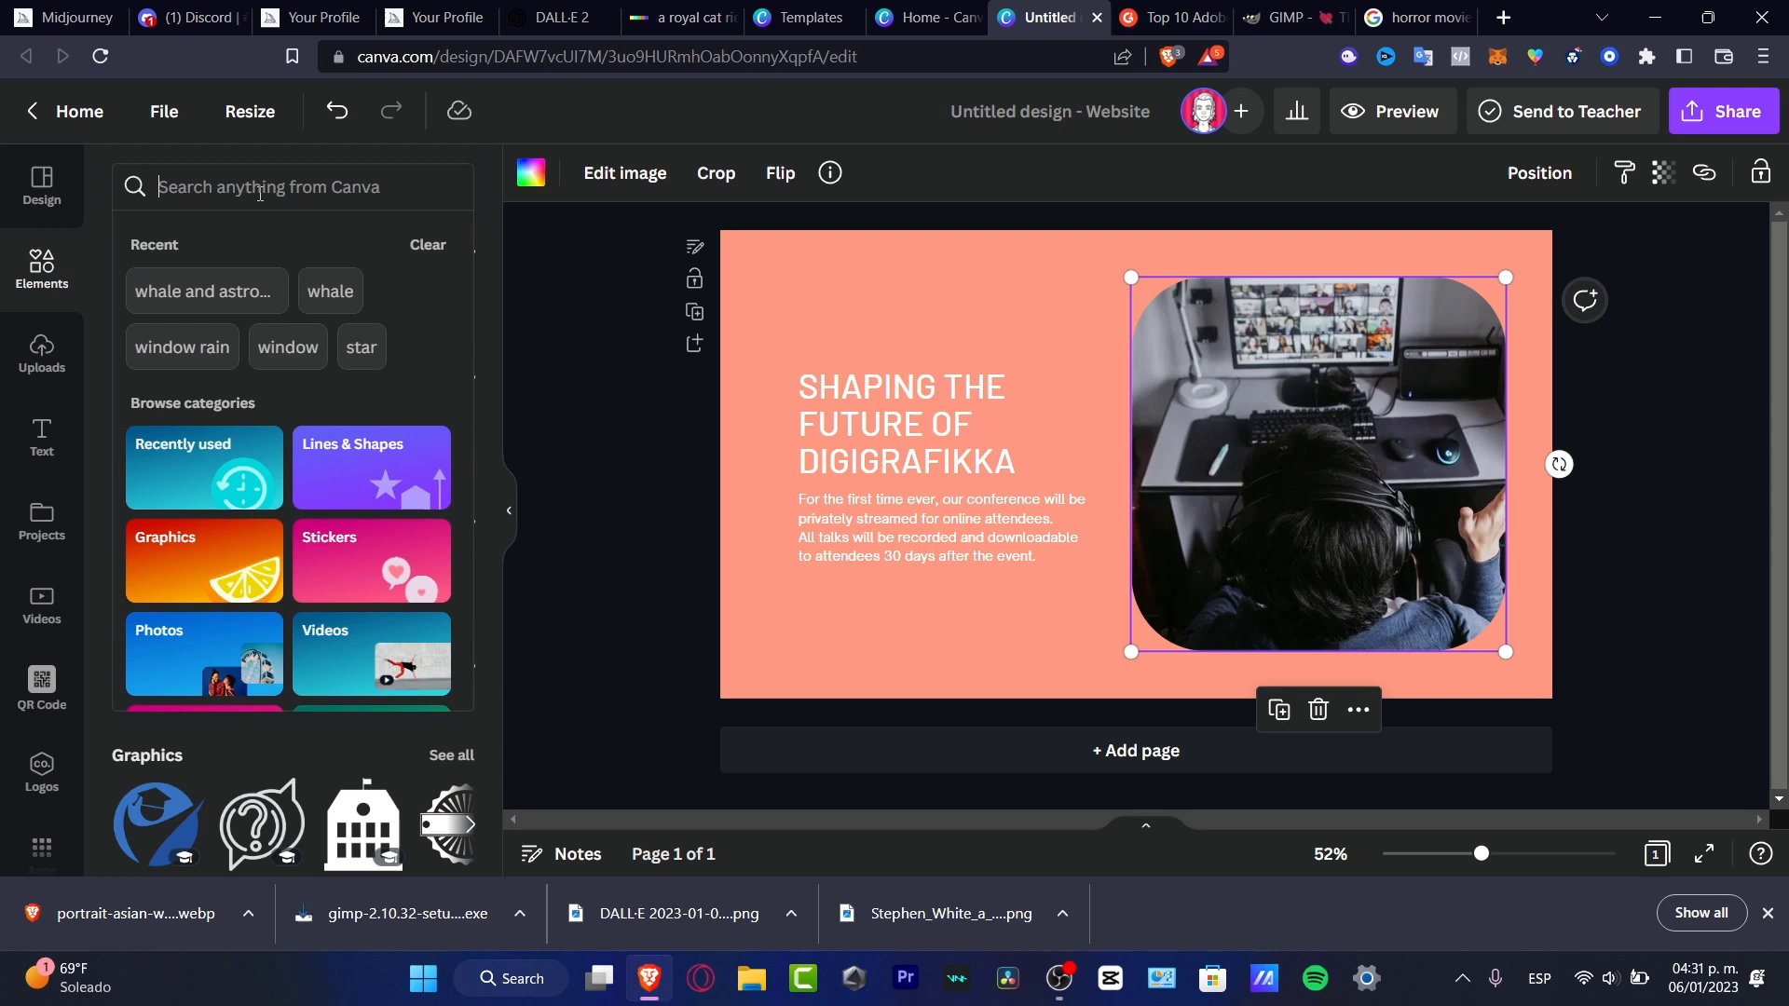
text(phone)
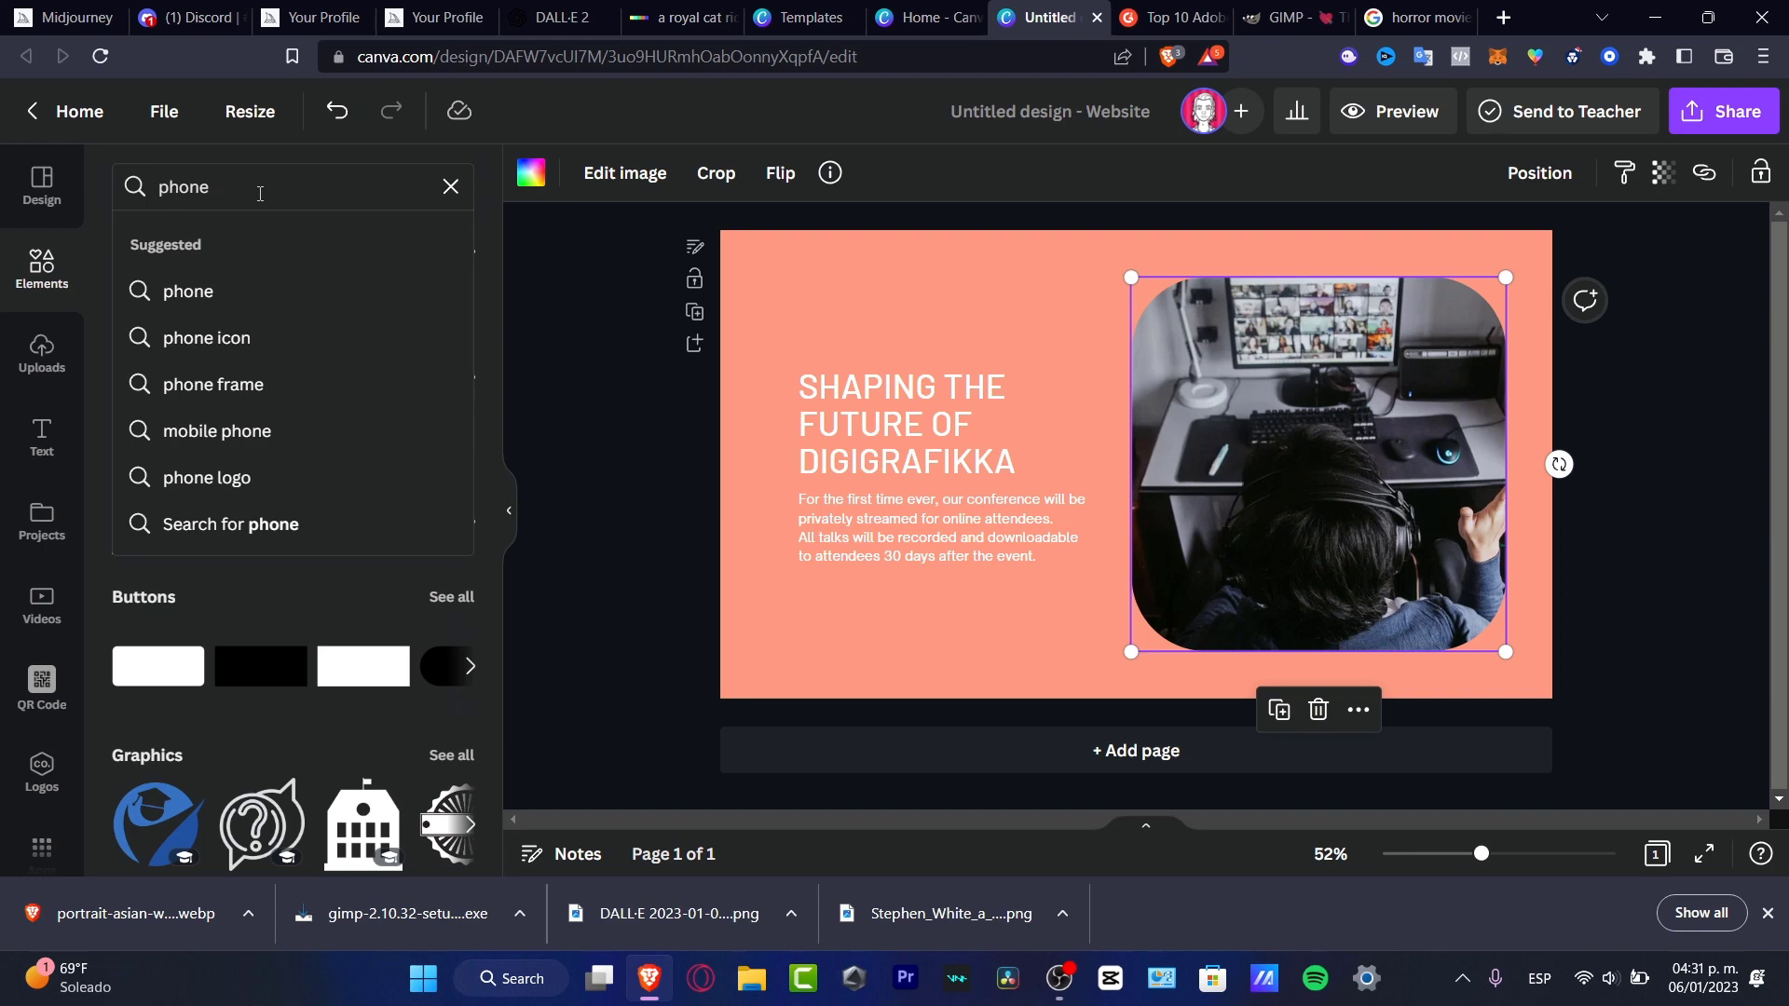
key(Return)
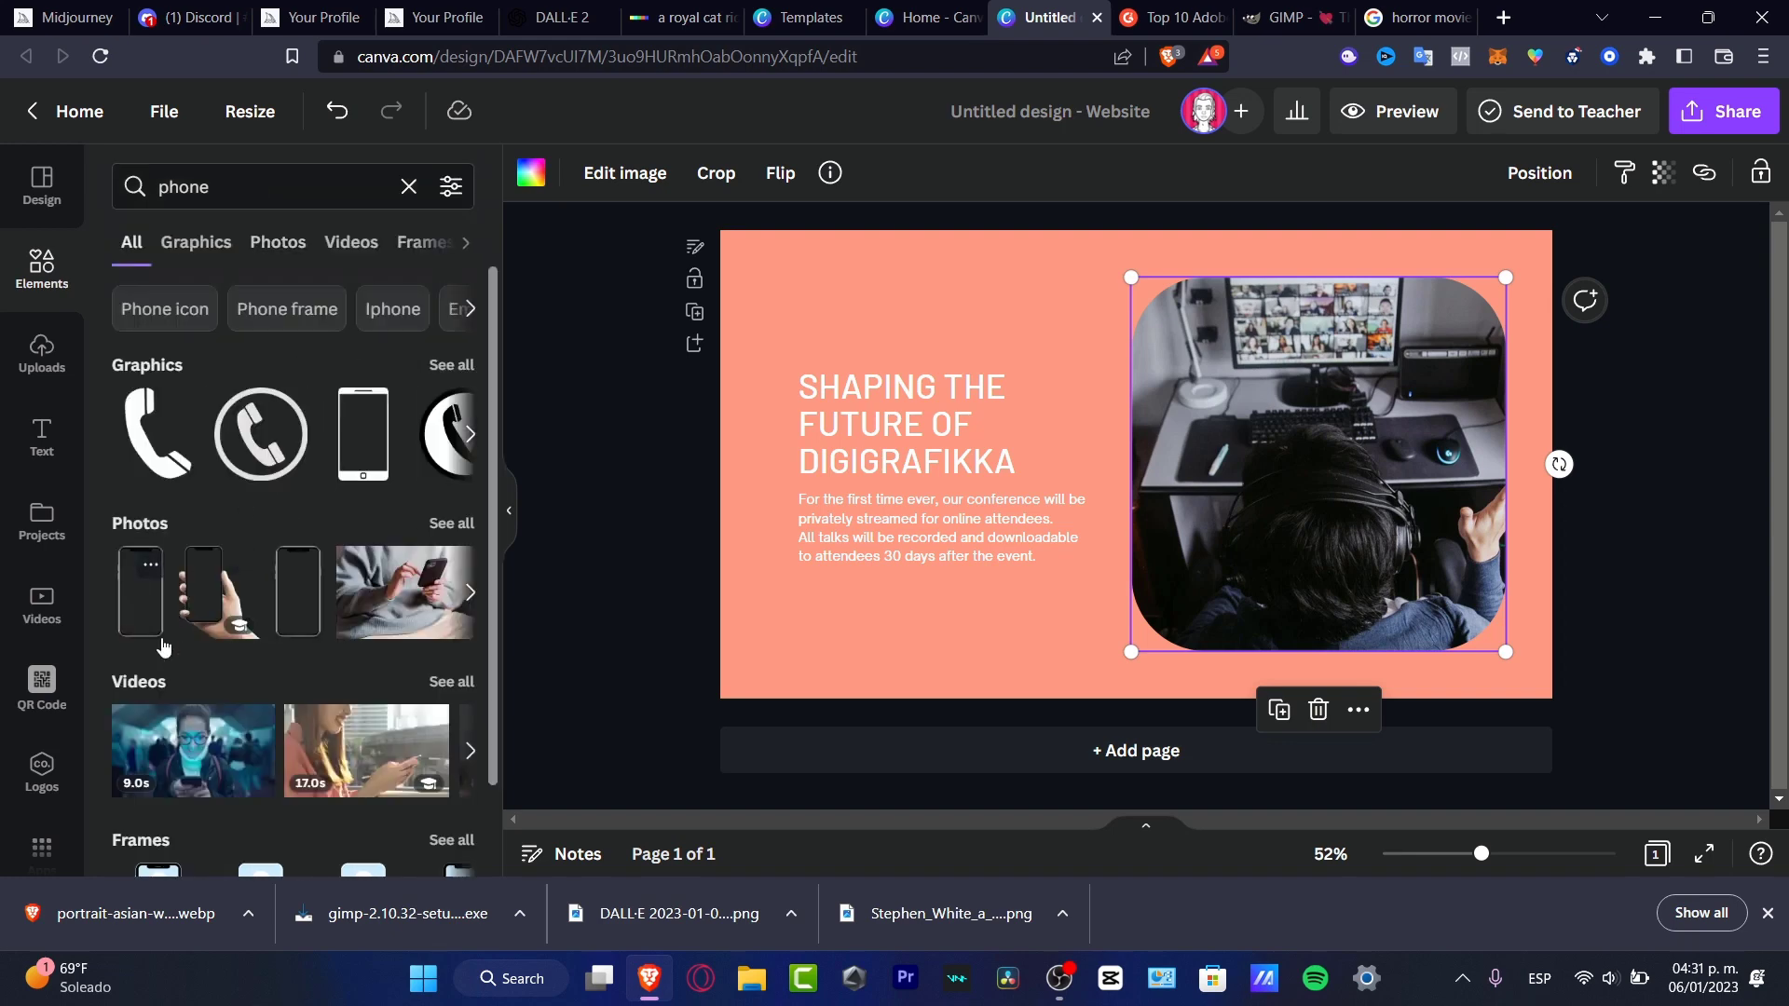
drag(221, 466, 1426, 613)
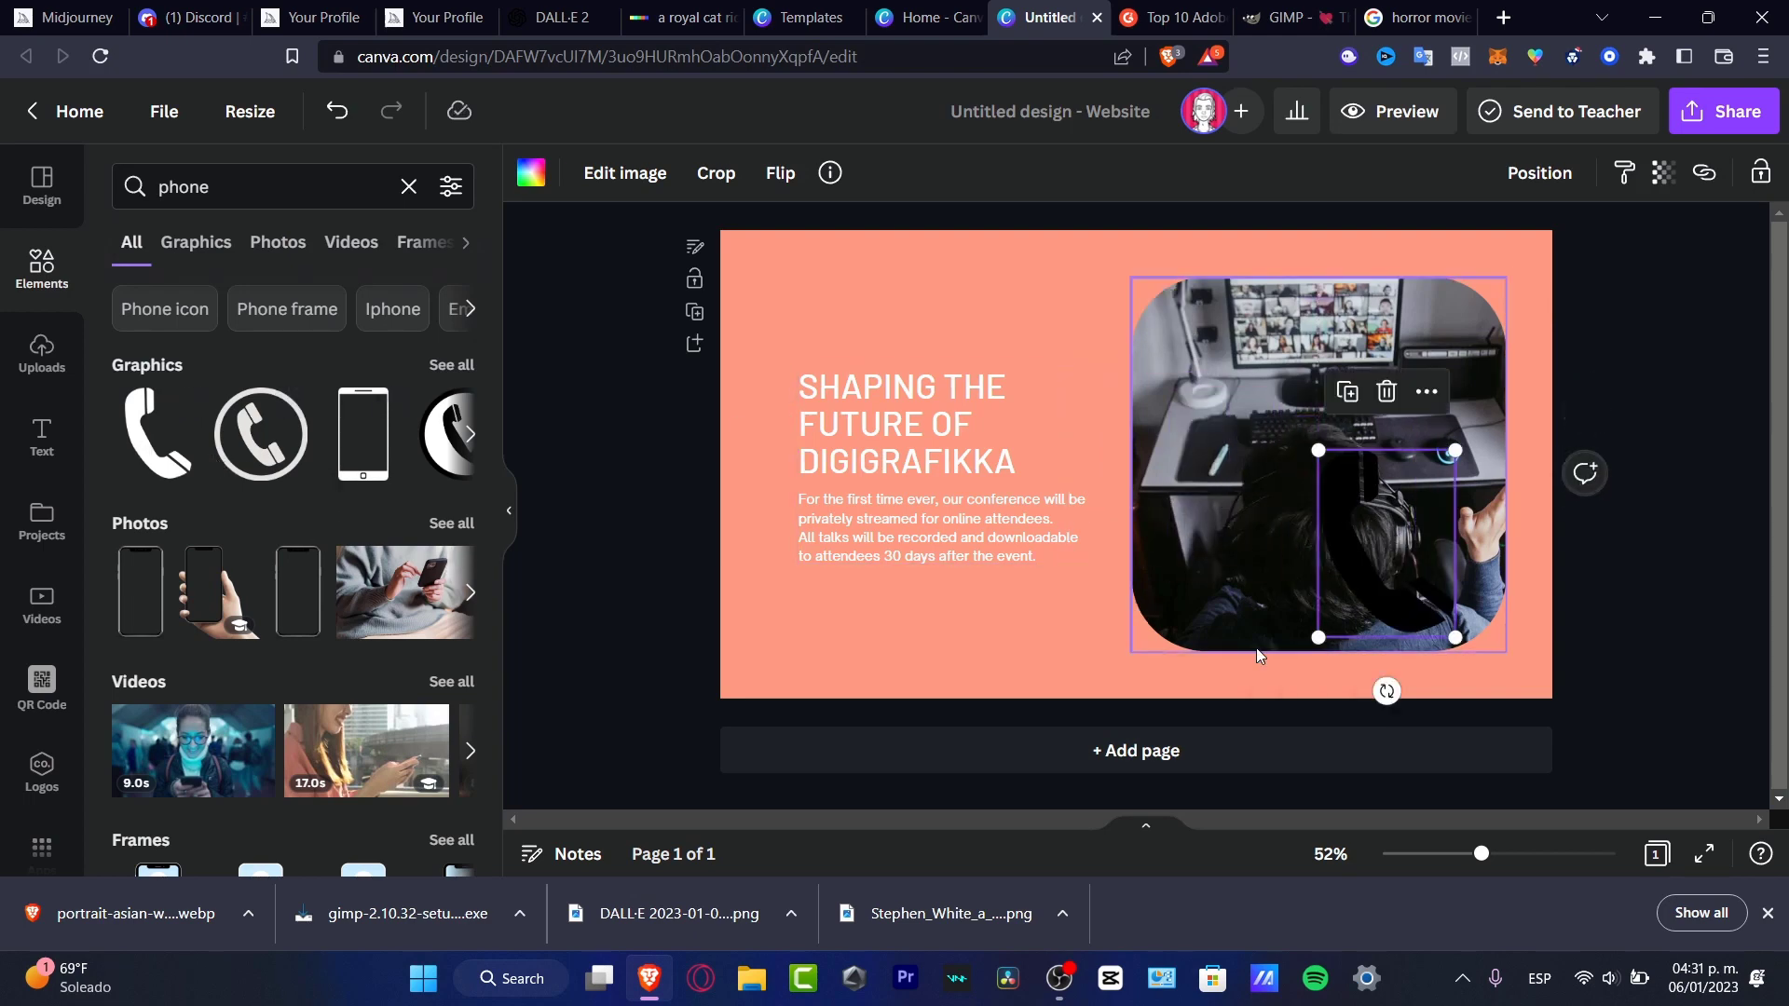
Duplicate the page, delete its photo and empty frame, and position the phone graphic on the right.
right_click(1101, 573)
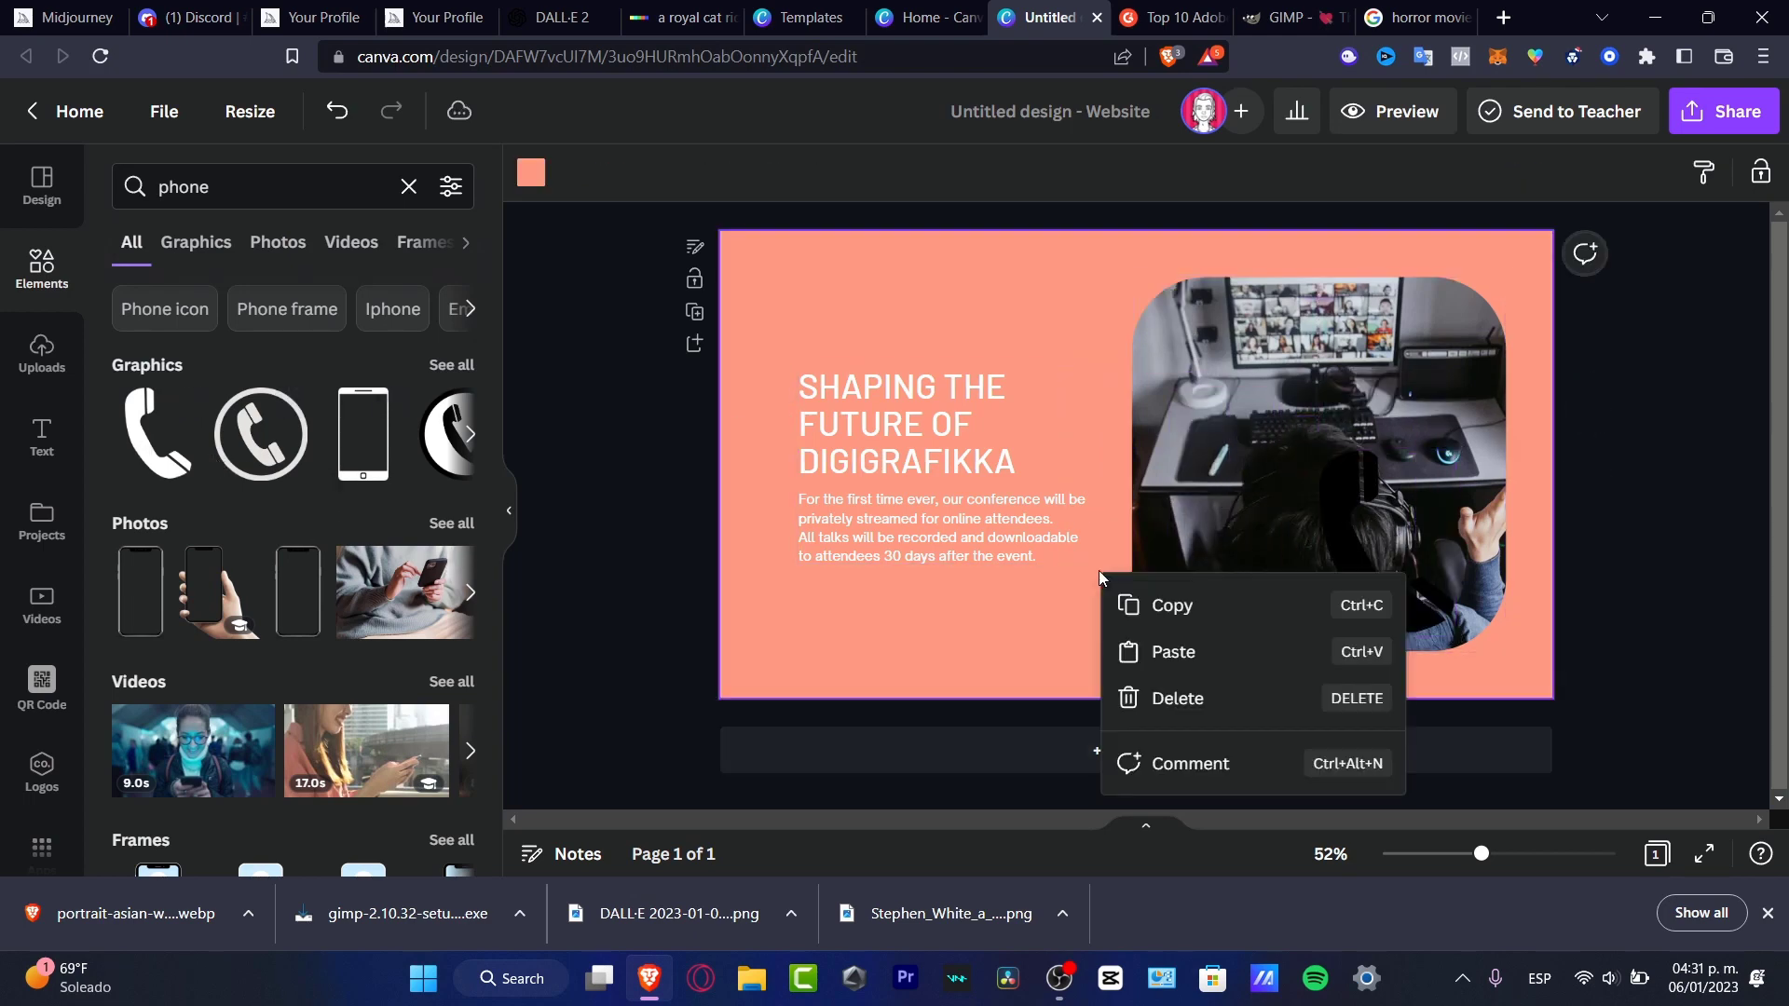
click(1561, 520)
click(694, 315)
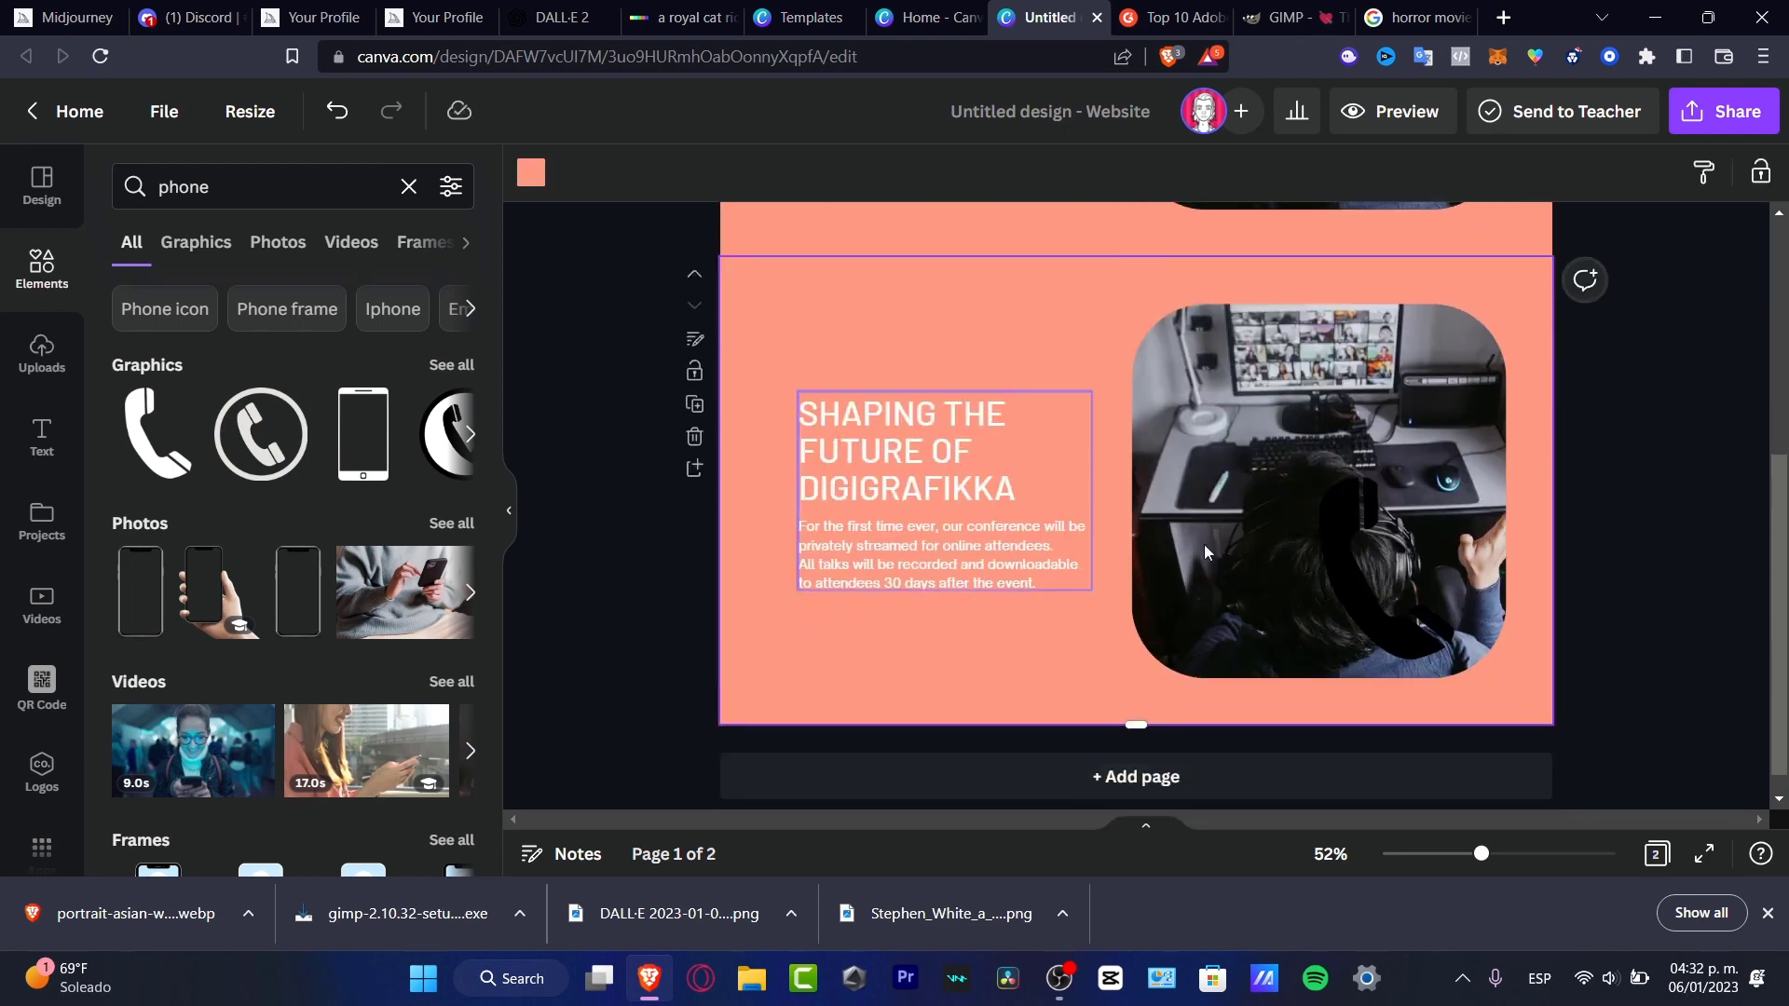
click(1266, 367)
key(Delete)
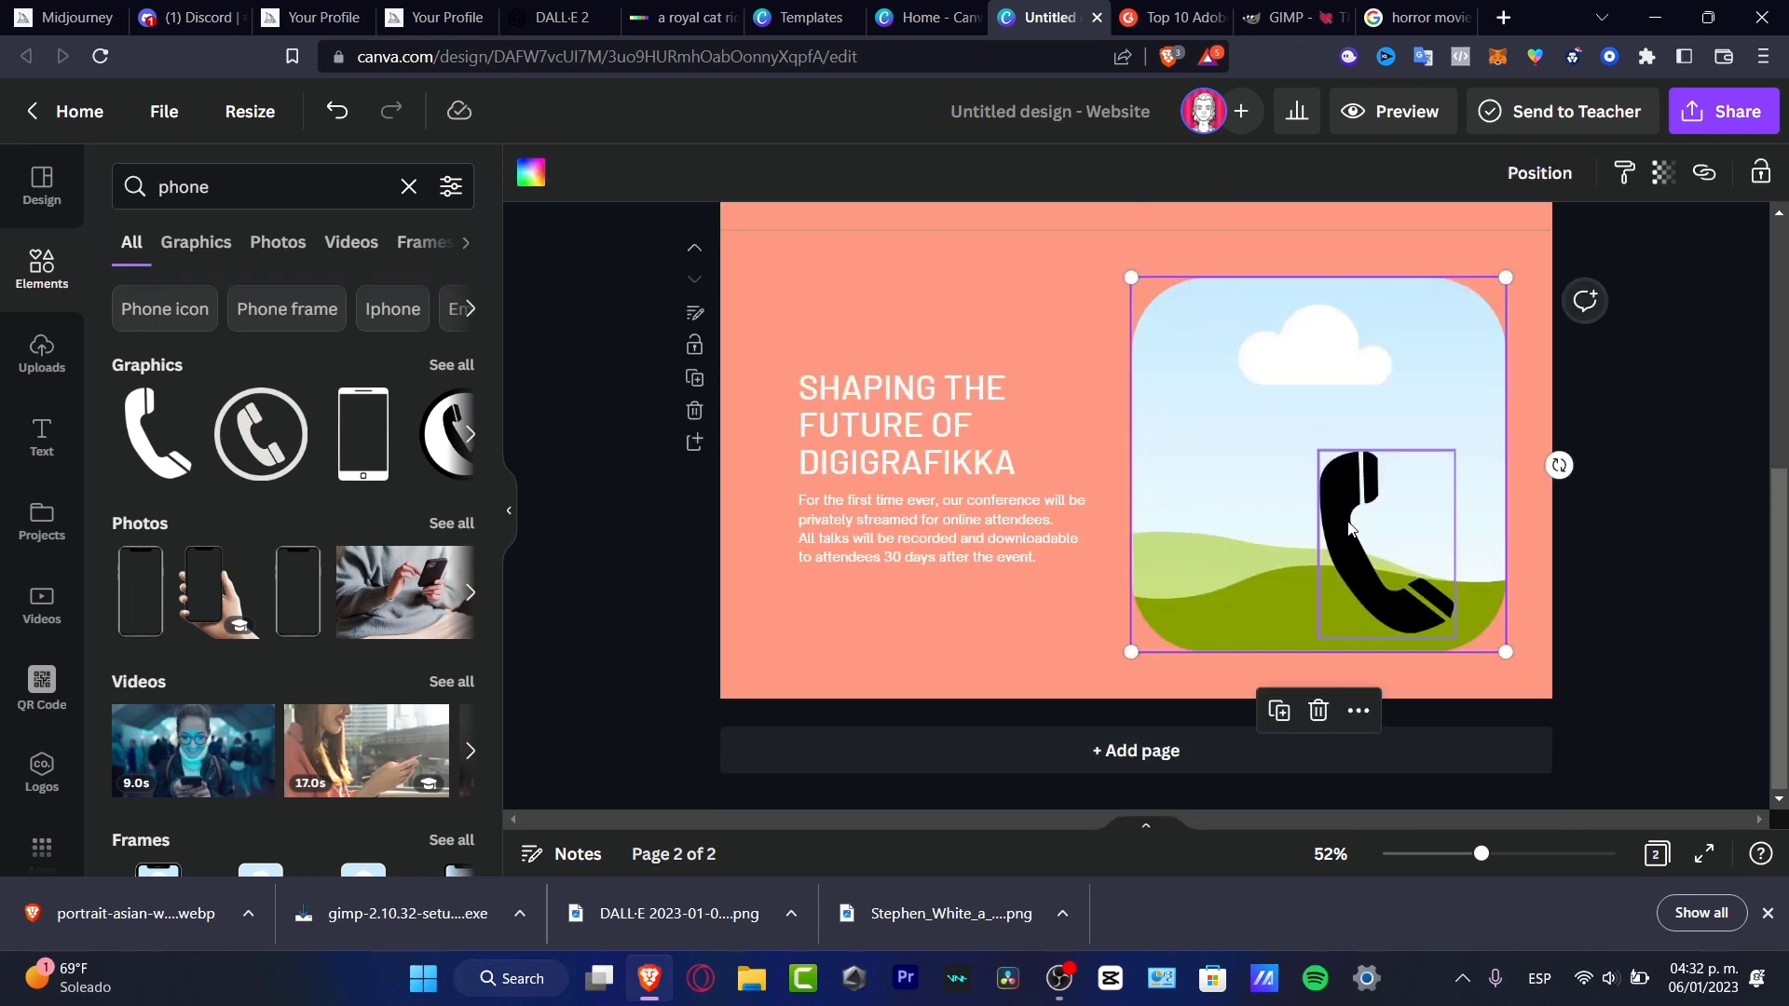
drag(1361, 549, 1281, 554)
click(1402, 367)
key(Delete)
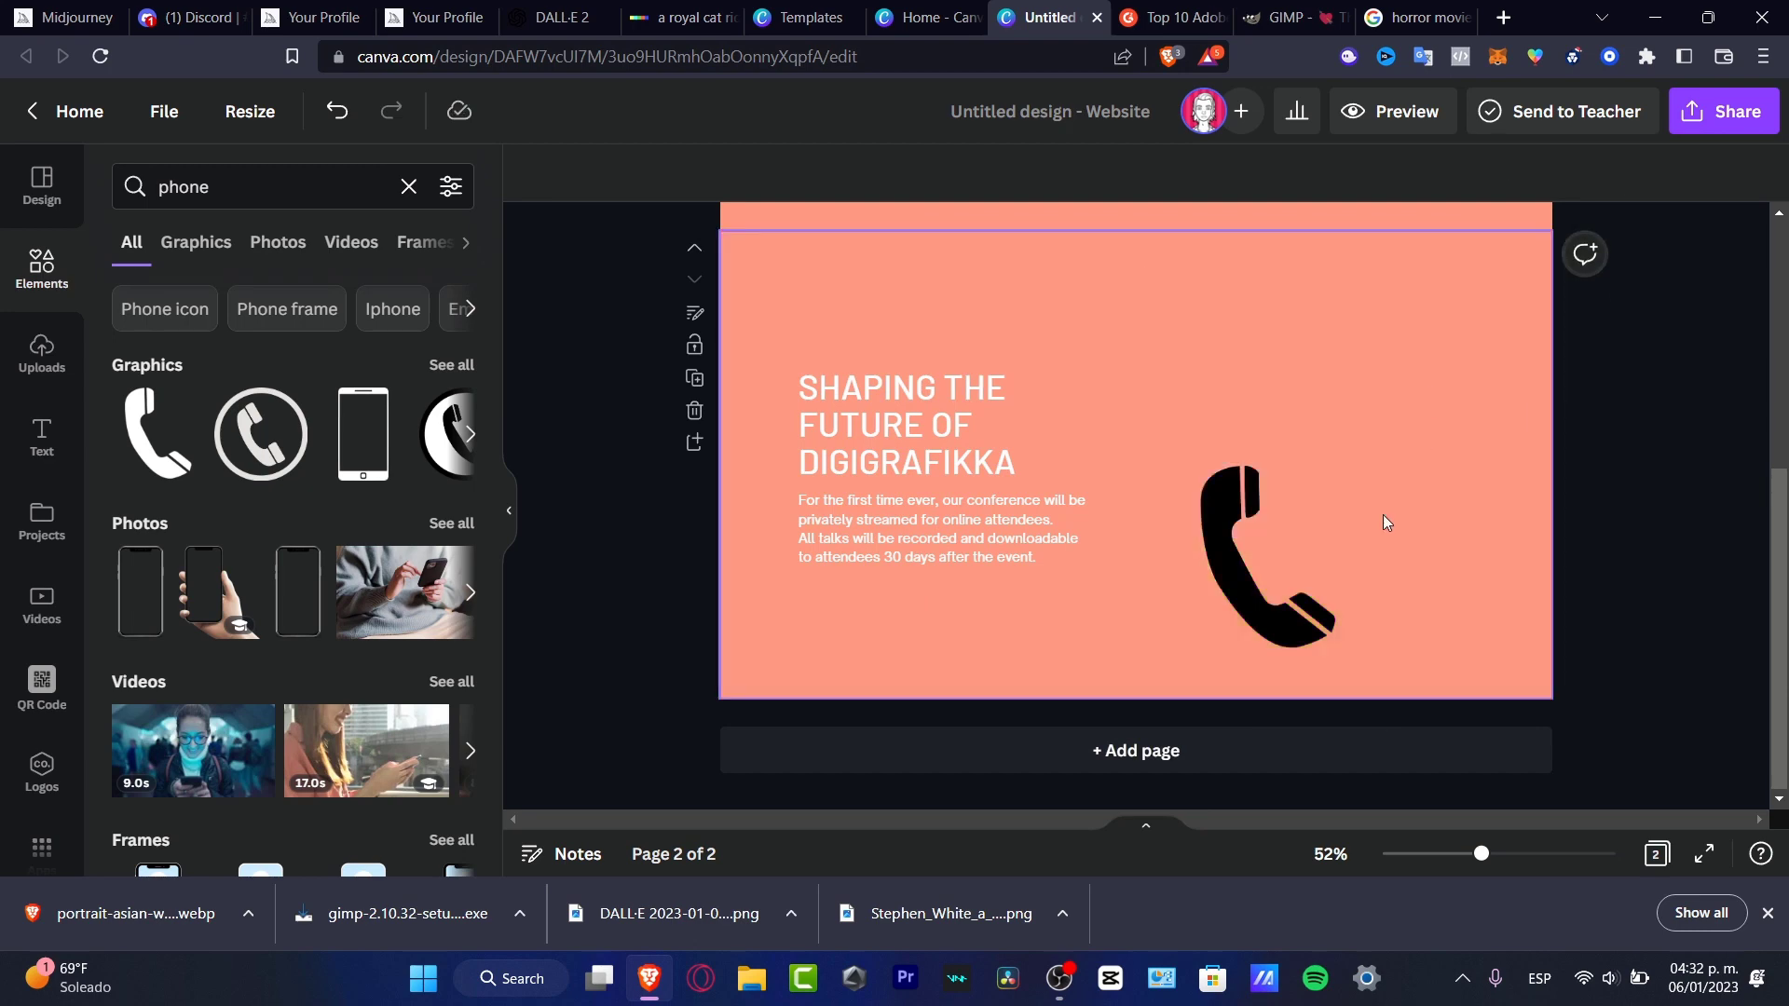
drag(1211, 643, 1316, 686)
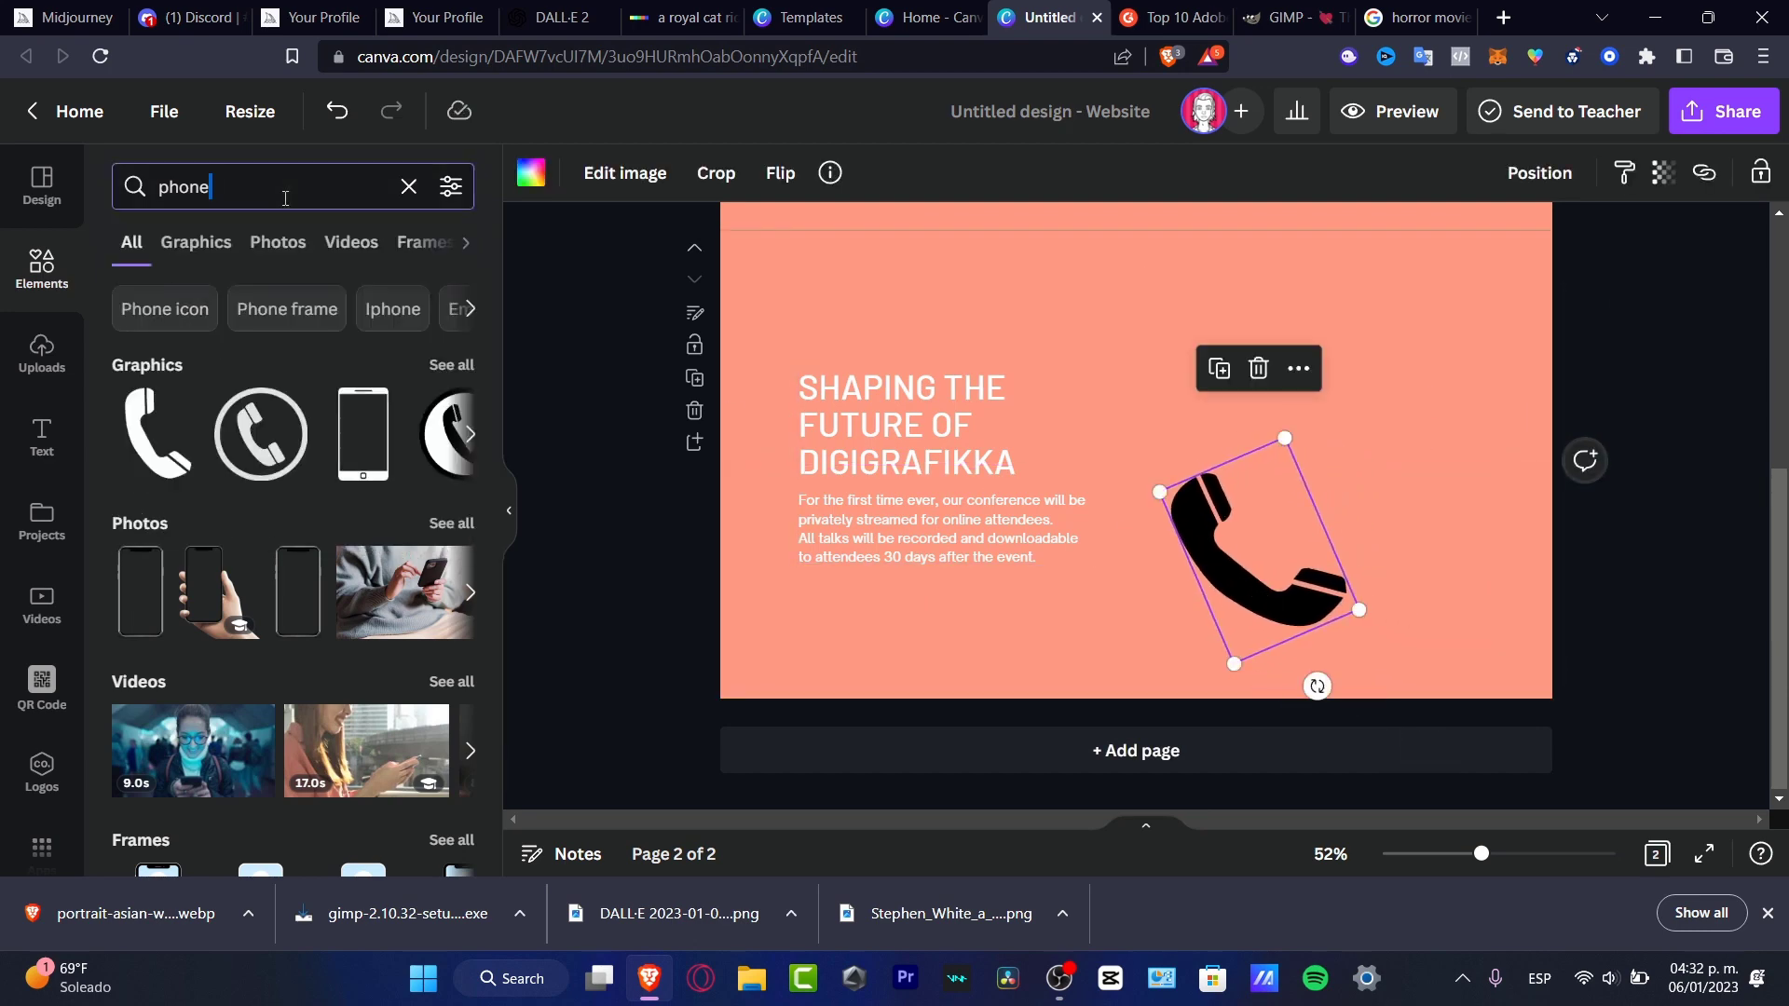
Search Elements for 'magical rainbow', add the rainbow, and enlarge it over the phone.
text(magical)
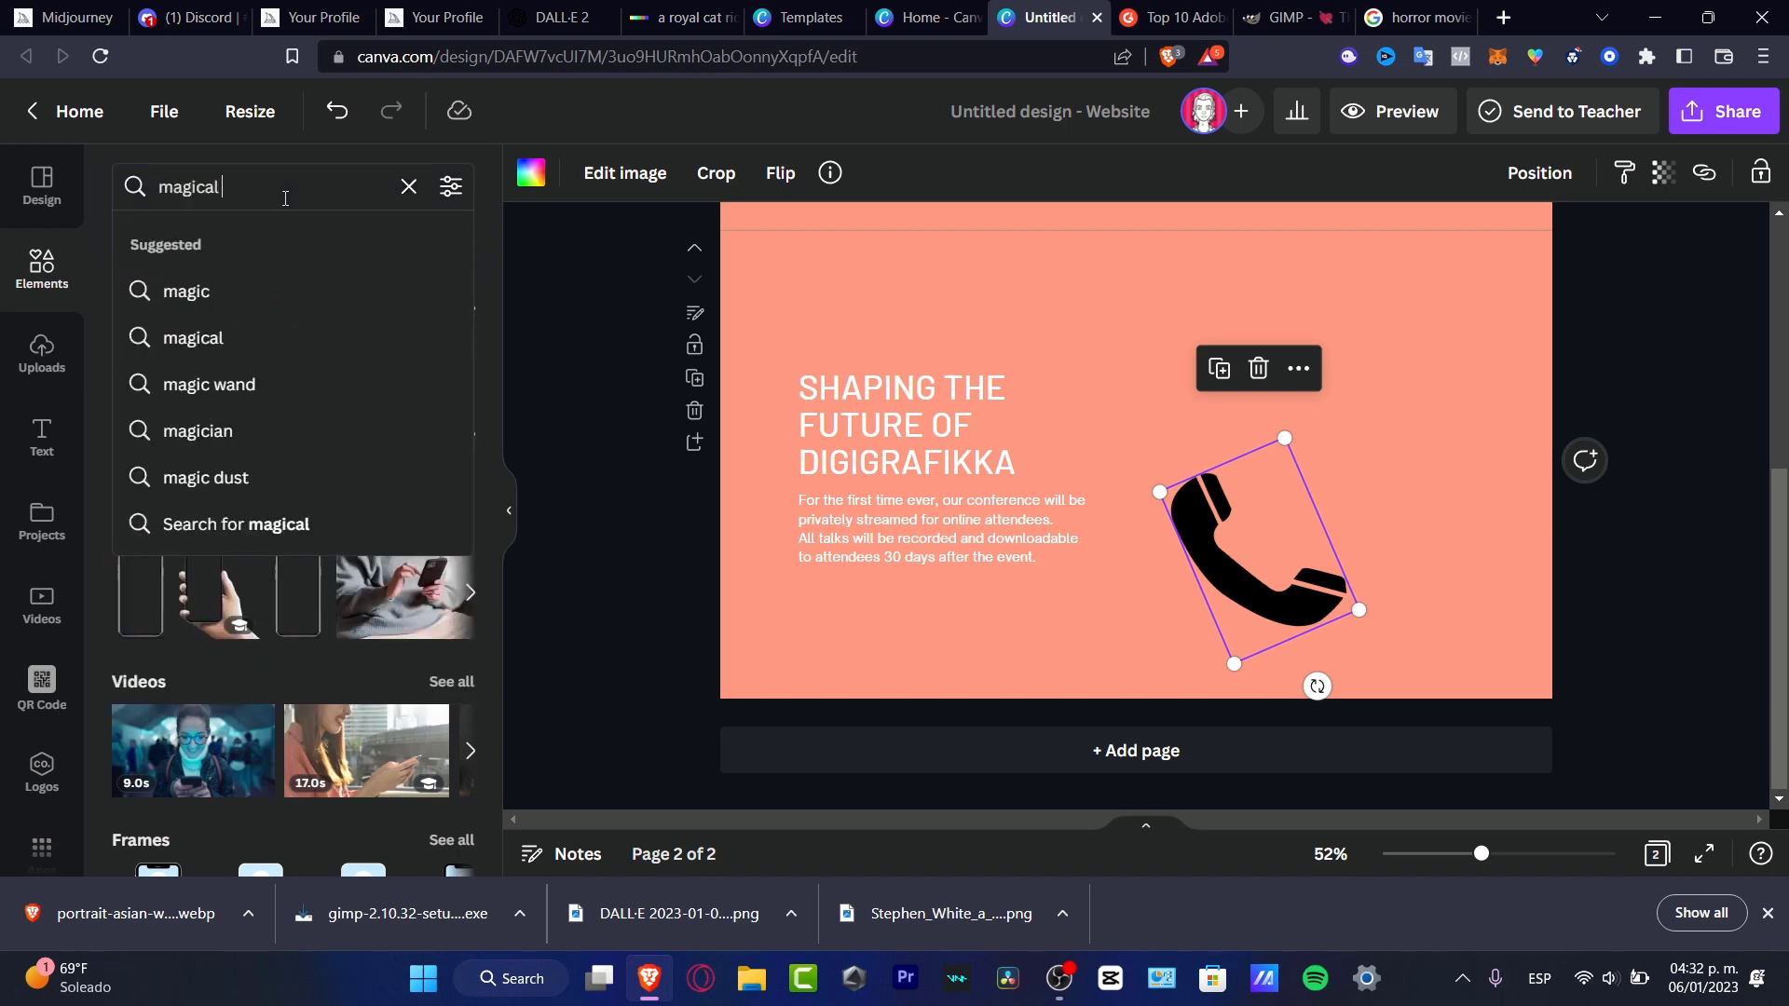
text( rainbow)
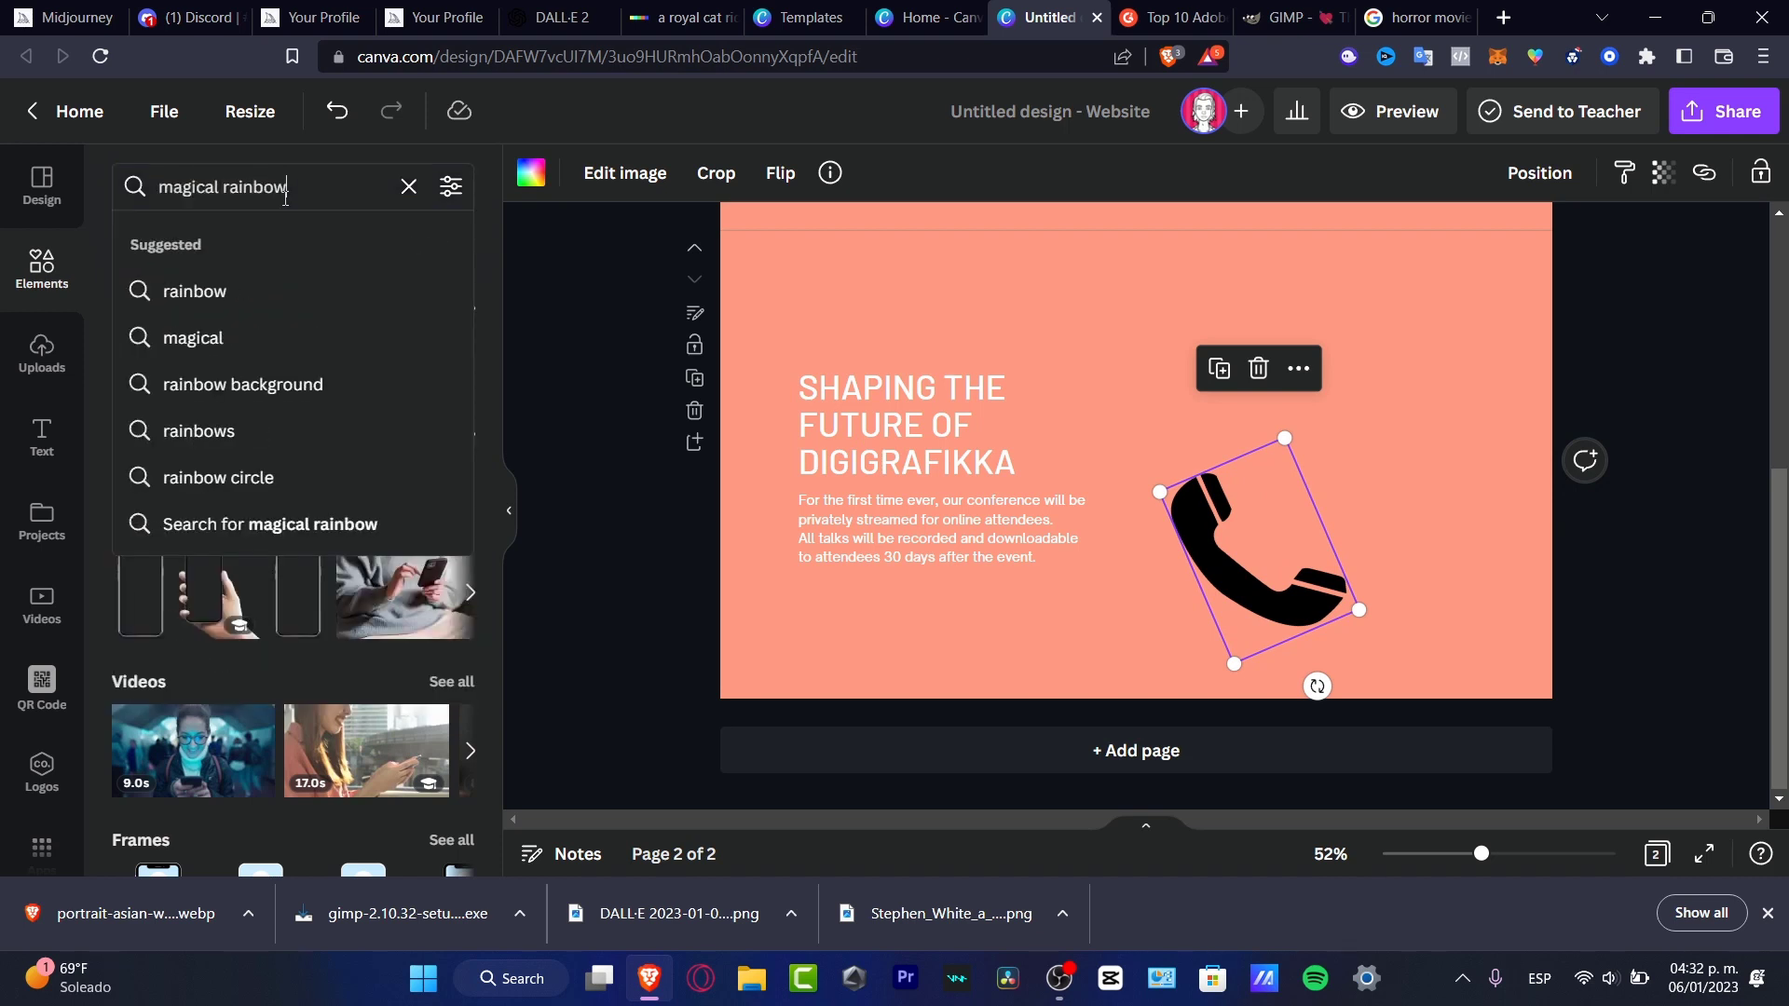
key(Return)
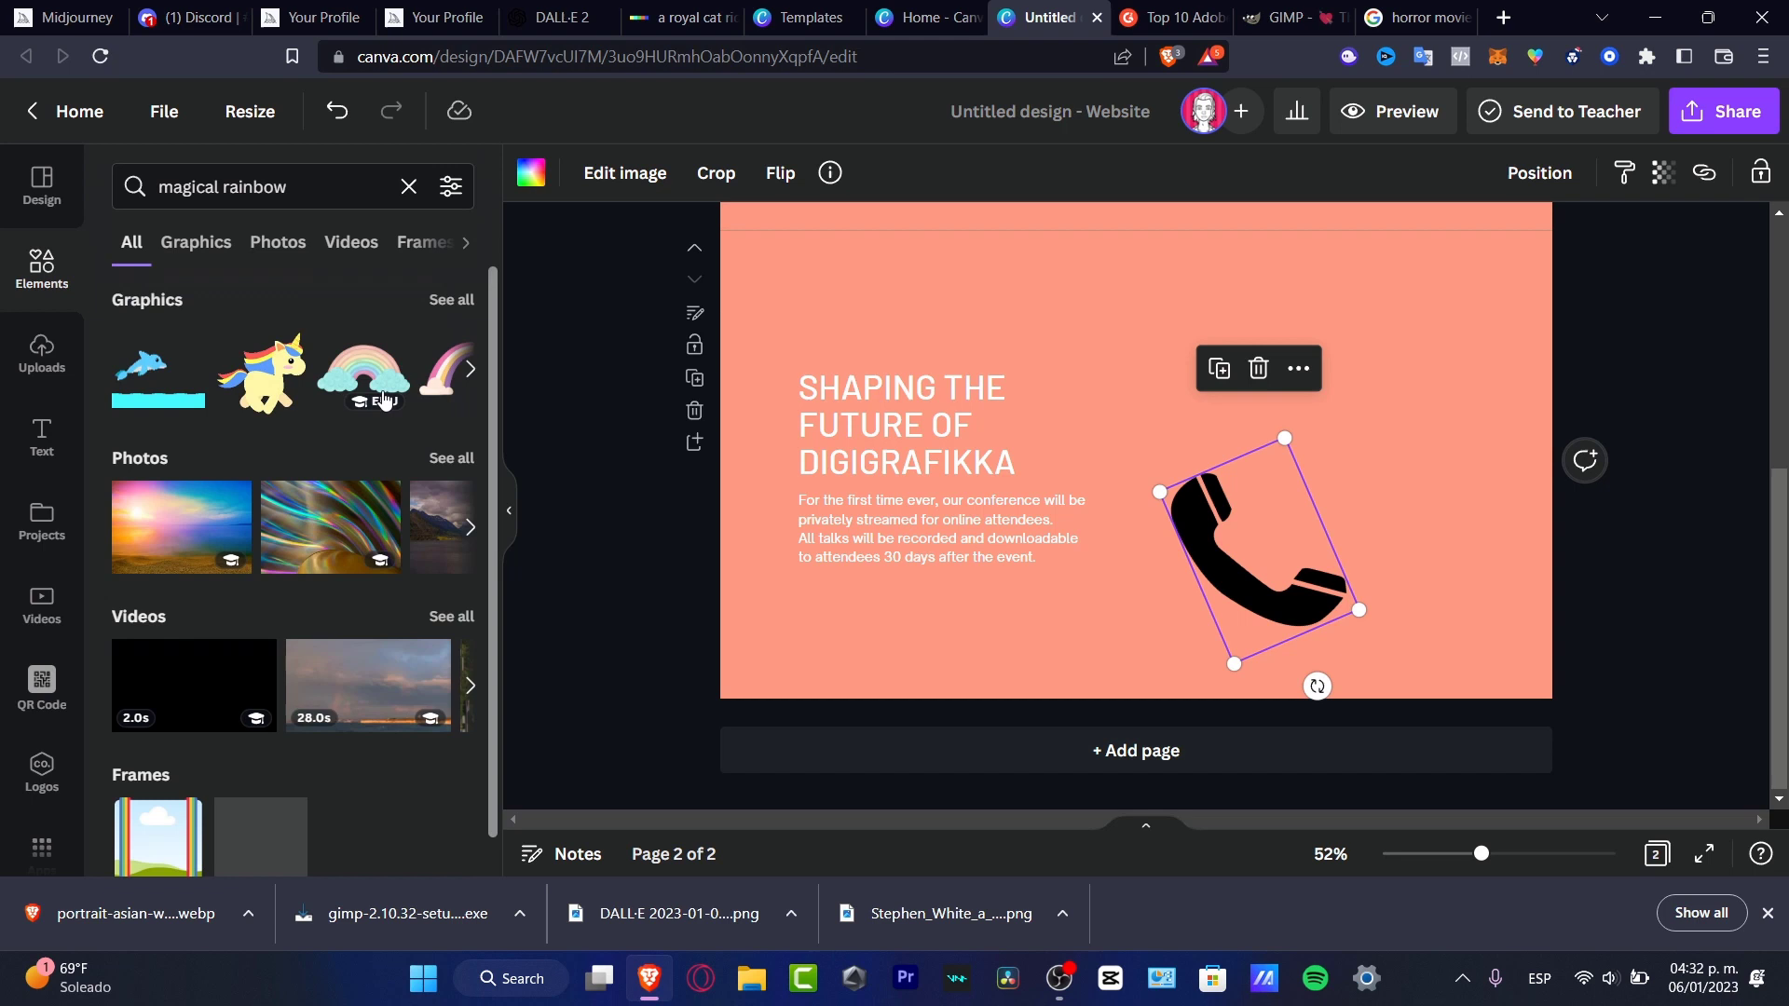
click(434, 399)
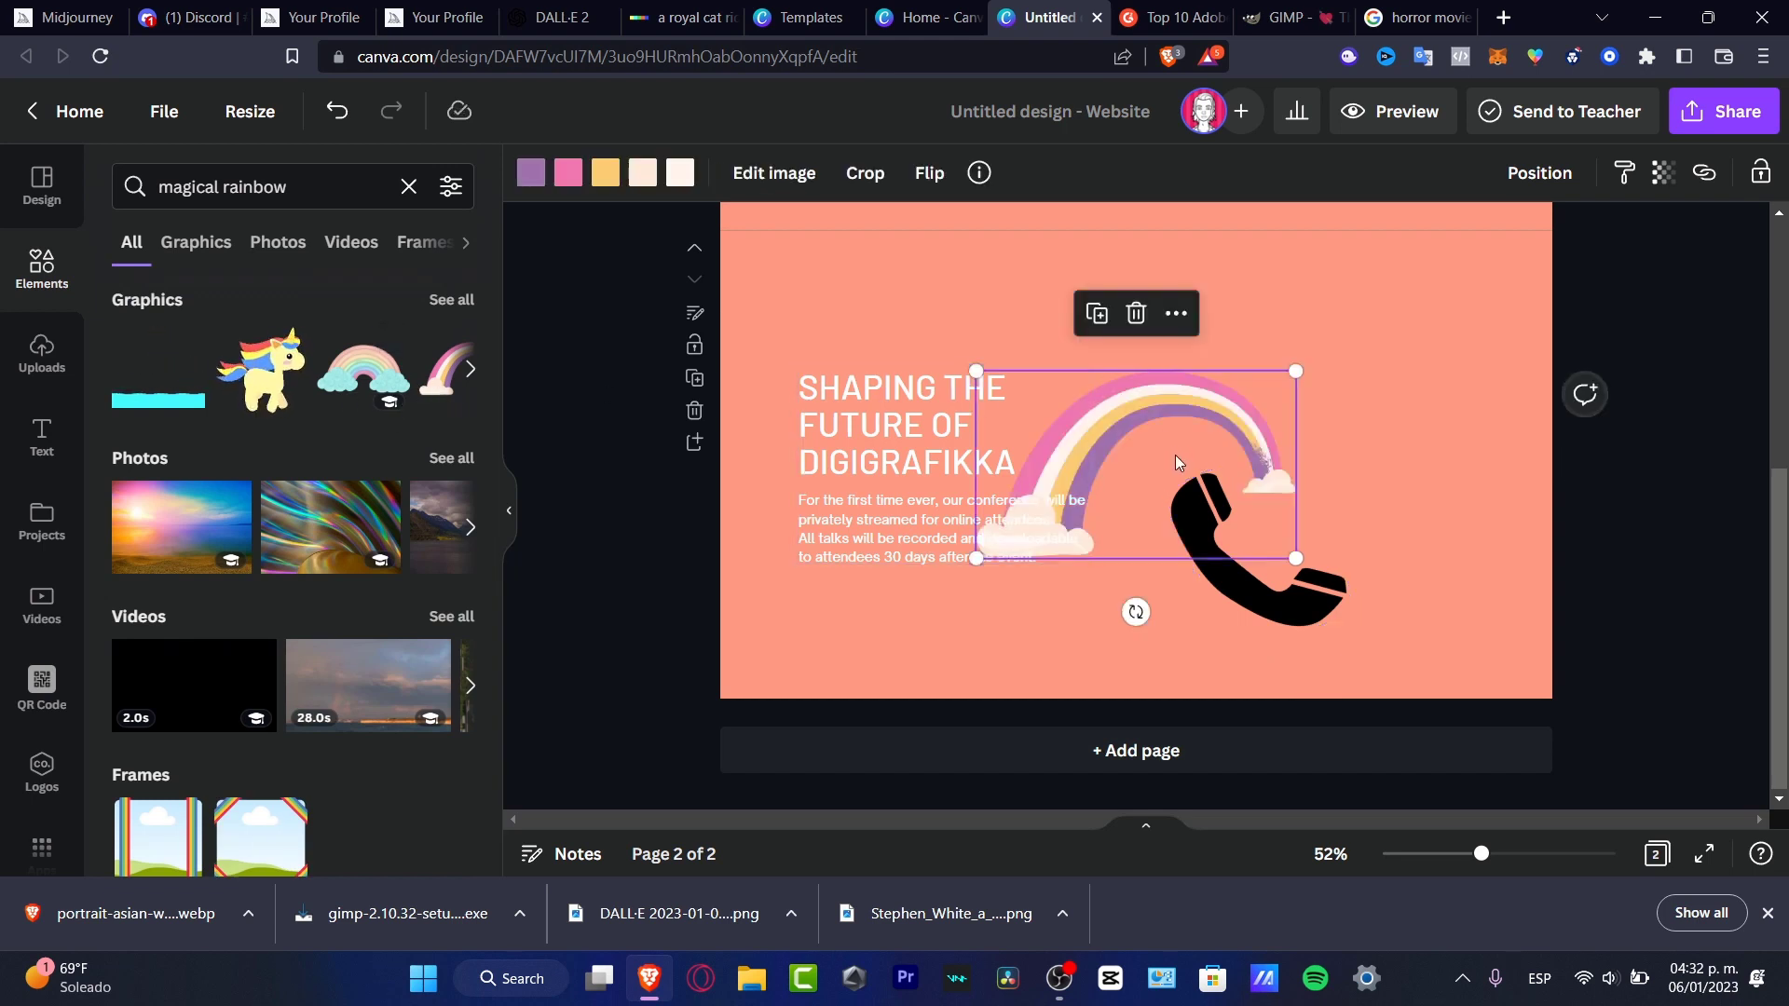
drag(1176, 454, 1333, 426)
drag(1462, 519, 1520, 575)
drag(1444, 483, 1397, 432)
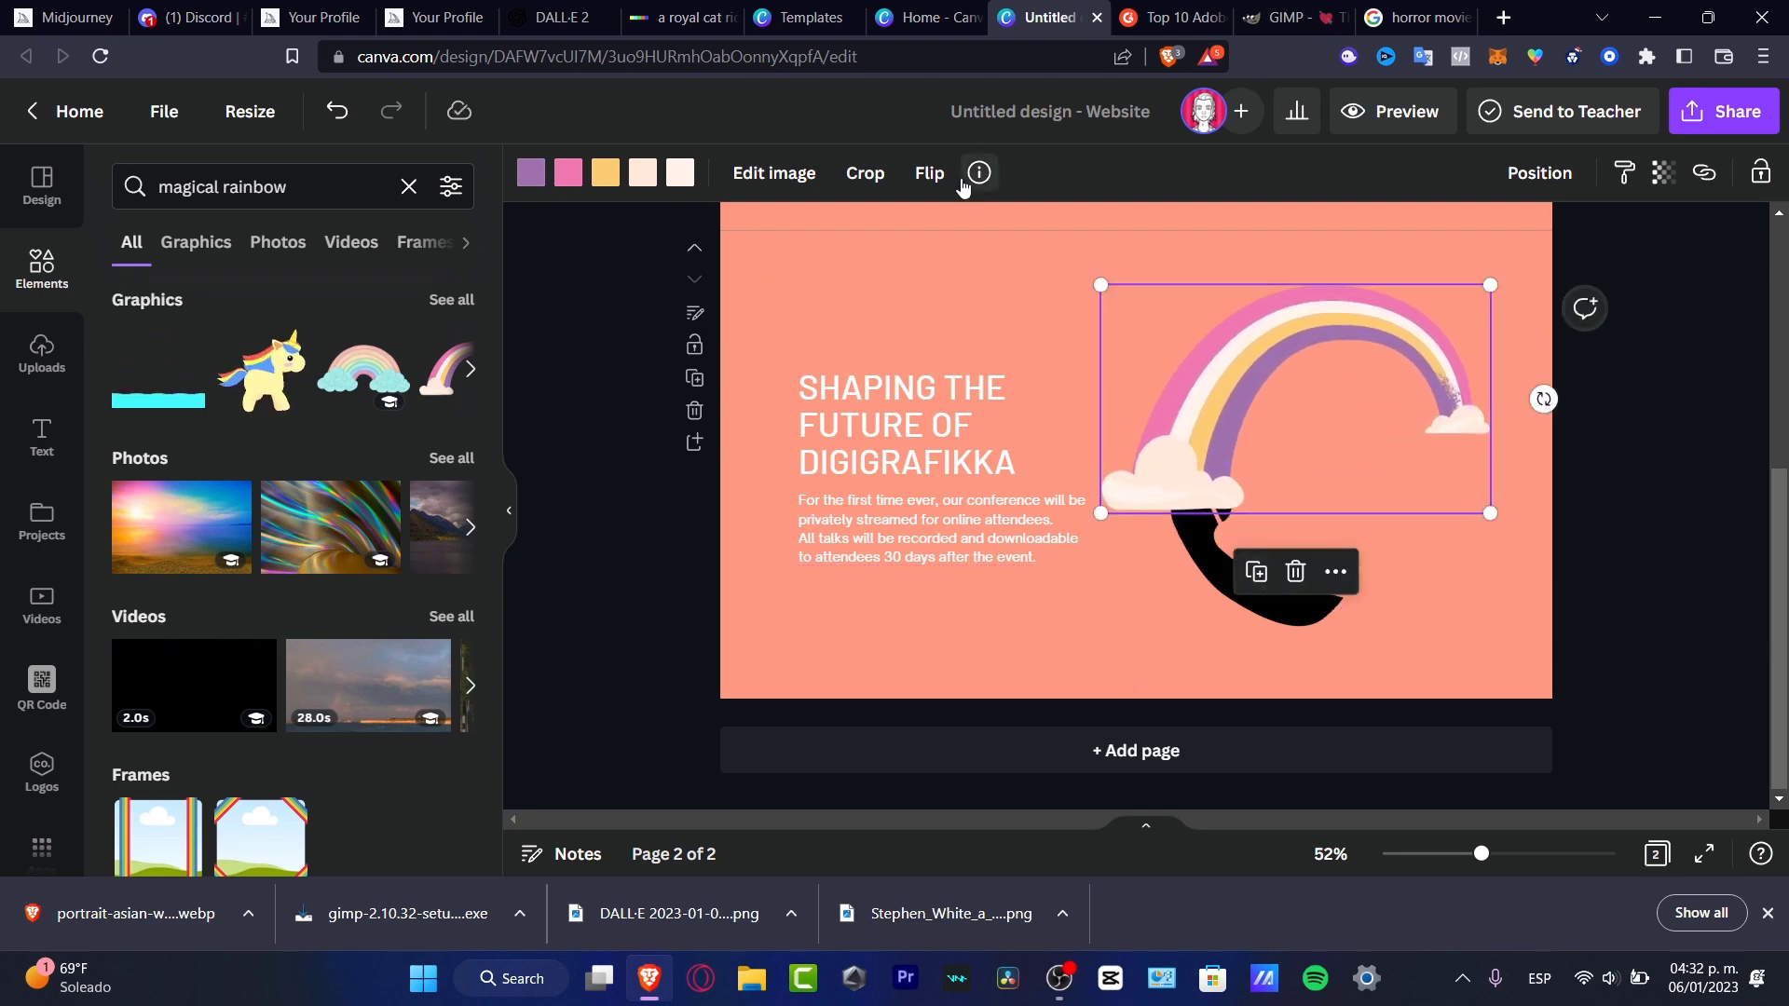
Flip the rainbow horizontally, tilt it about 25 degrees, and send it behind the phone.
click(929, 174)
click(987, 235)
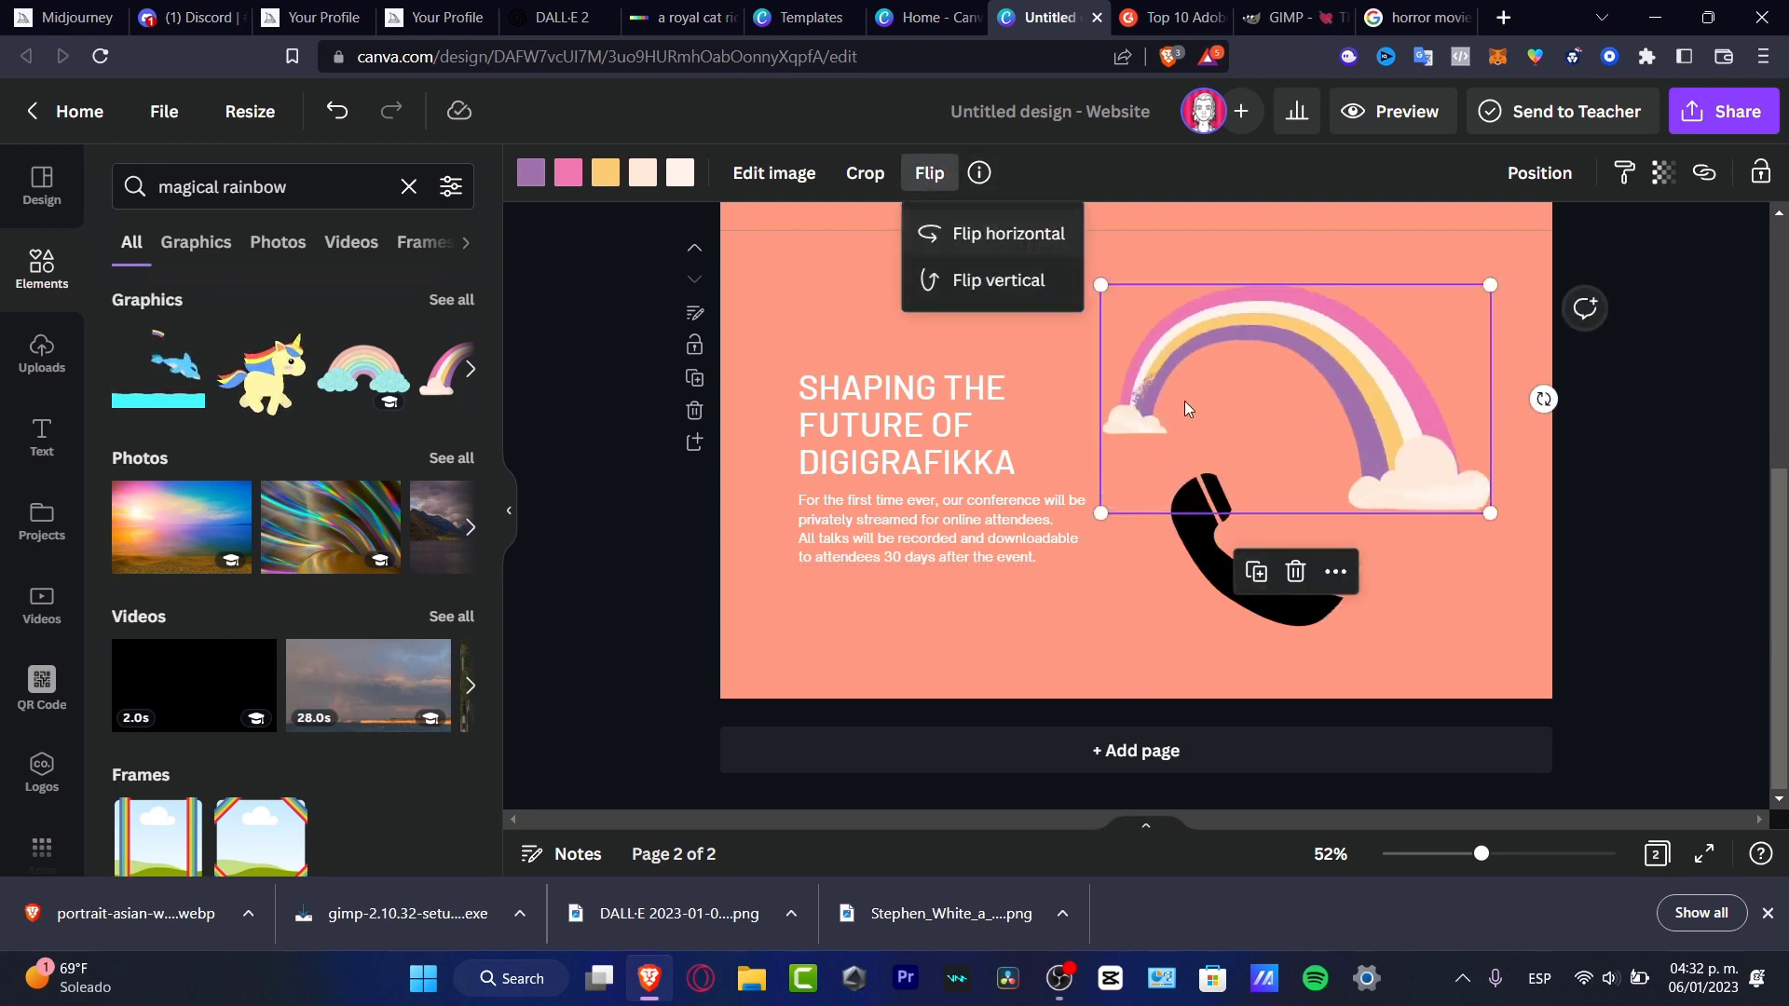
drag(1183, 400, 1362, 447)
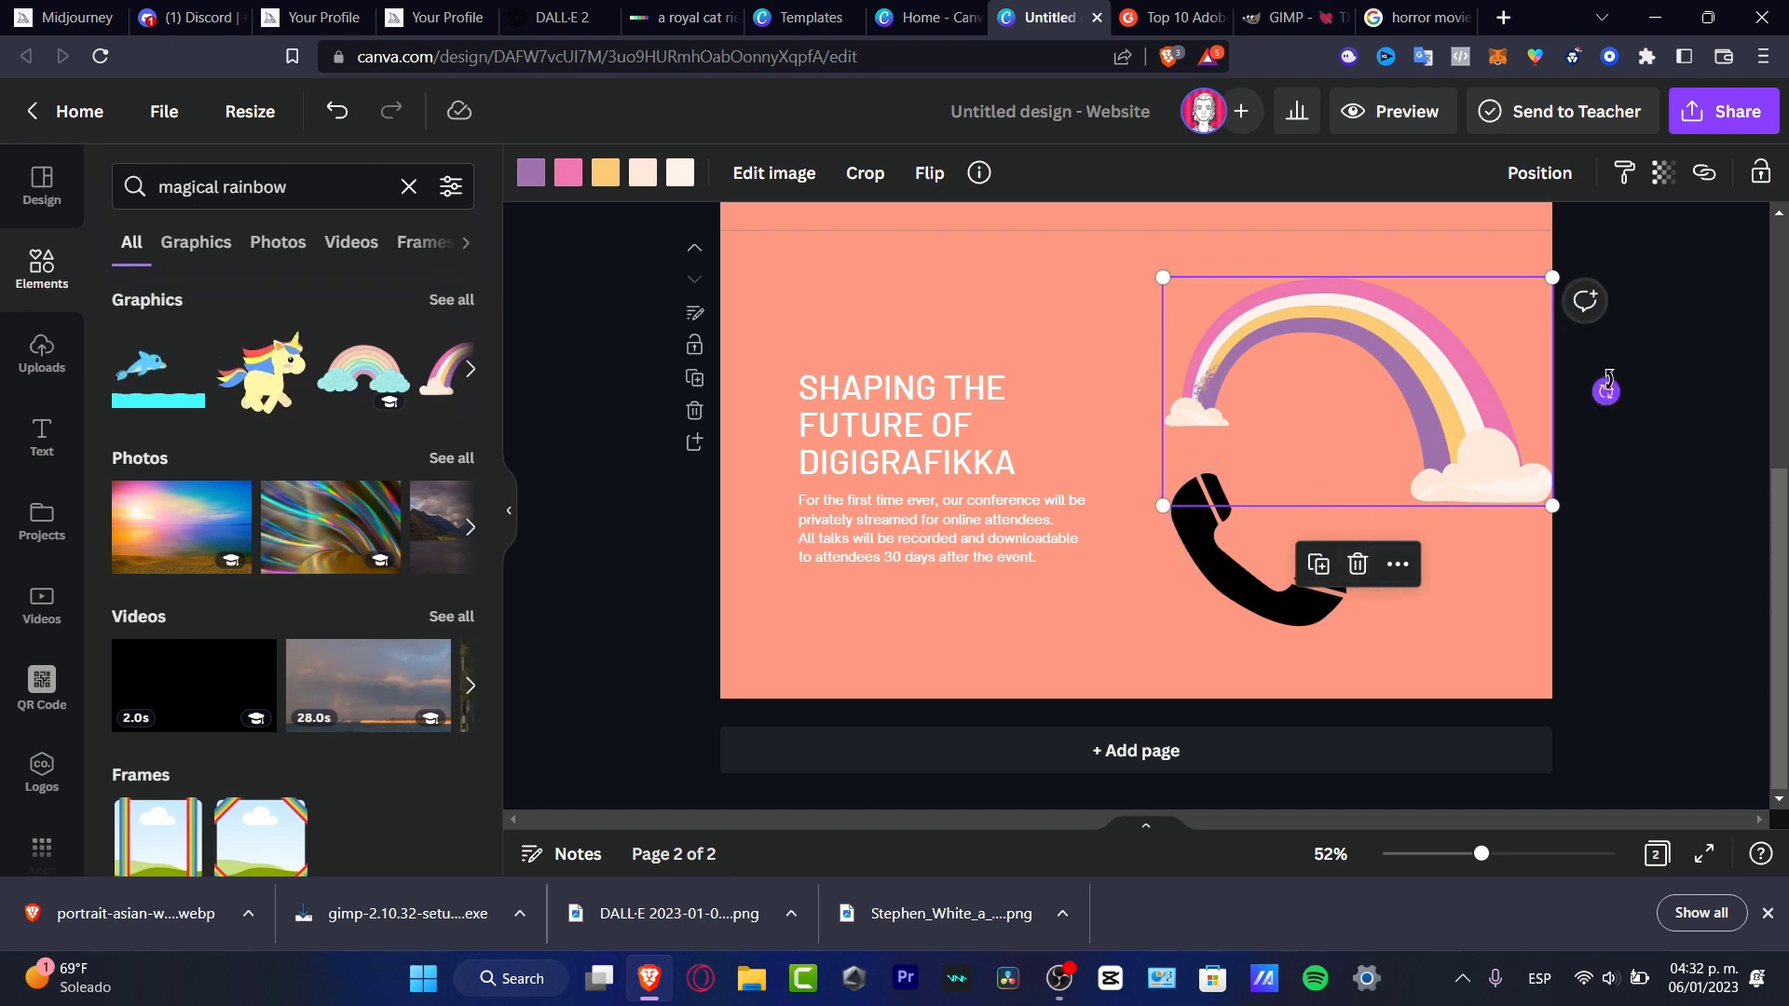
drag(1606, 390, 1584, 279)
drag(1481, 356, 1480, 397)
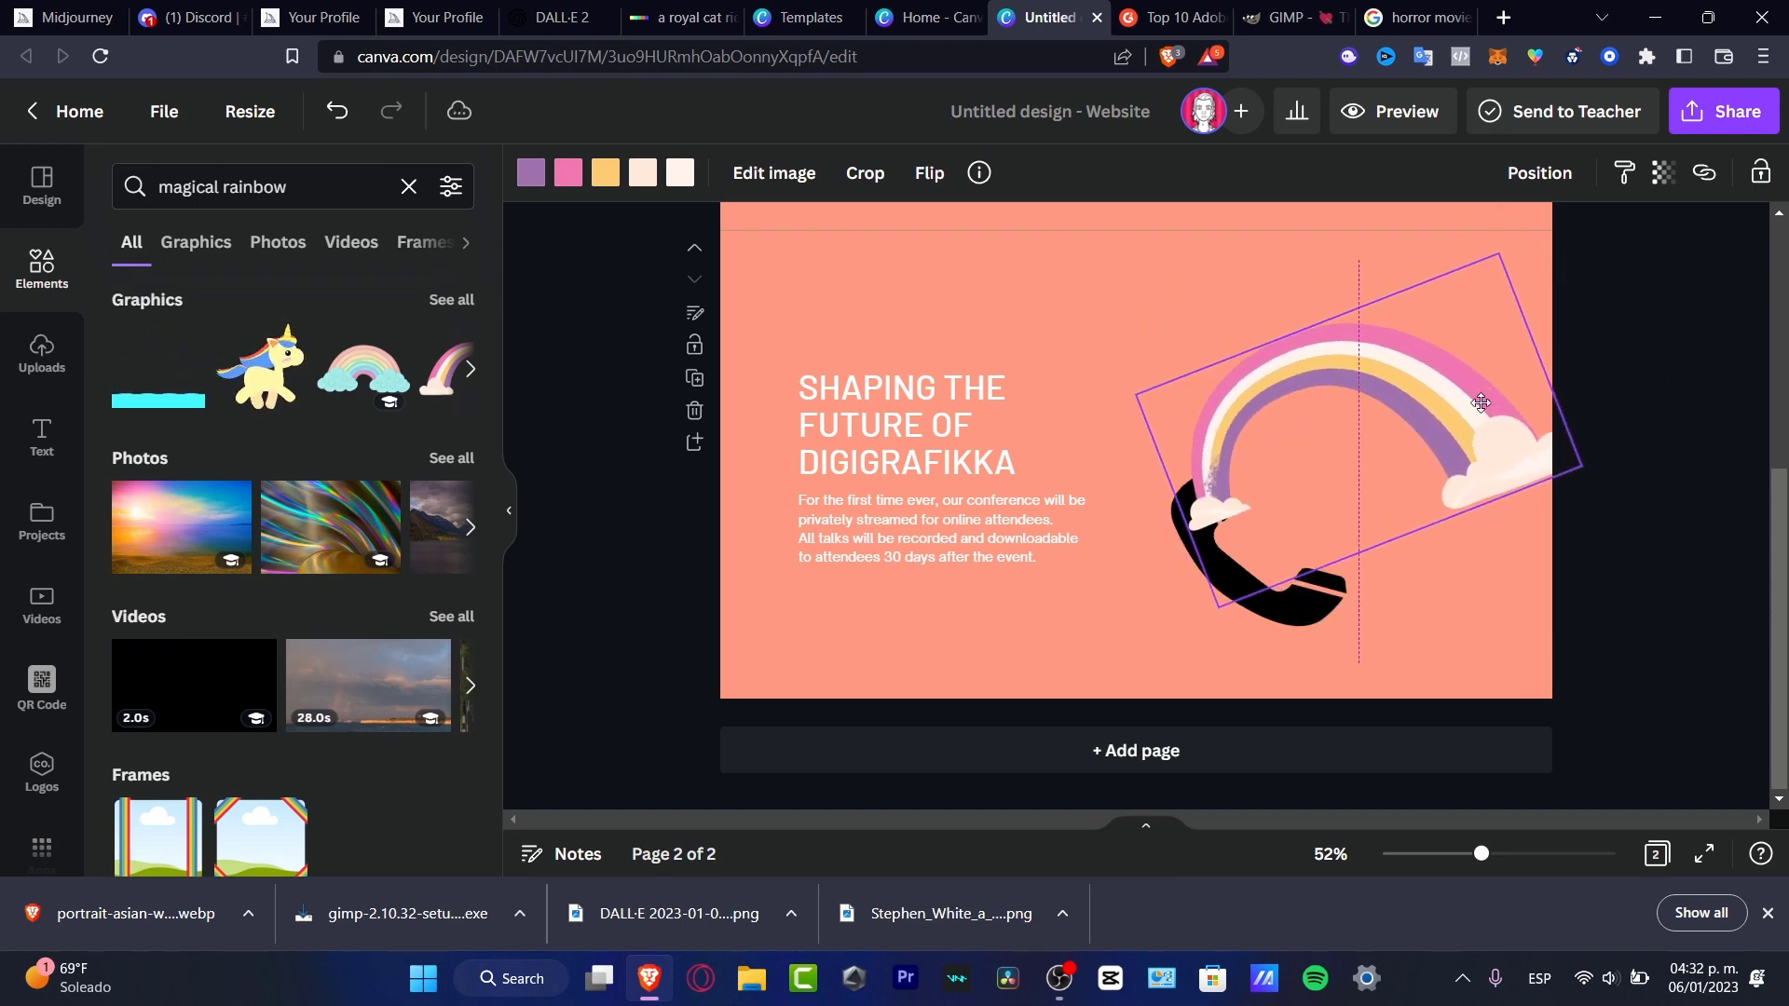
right_click(1211, 485)
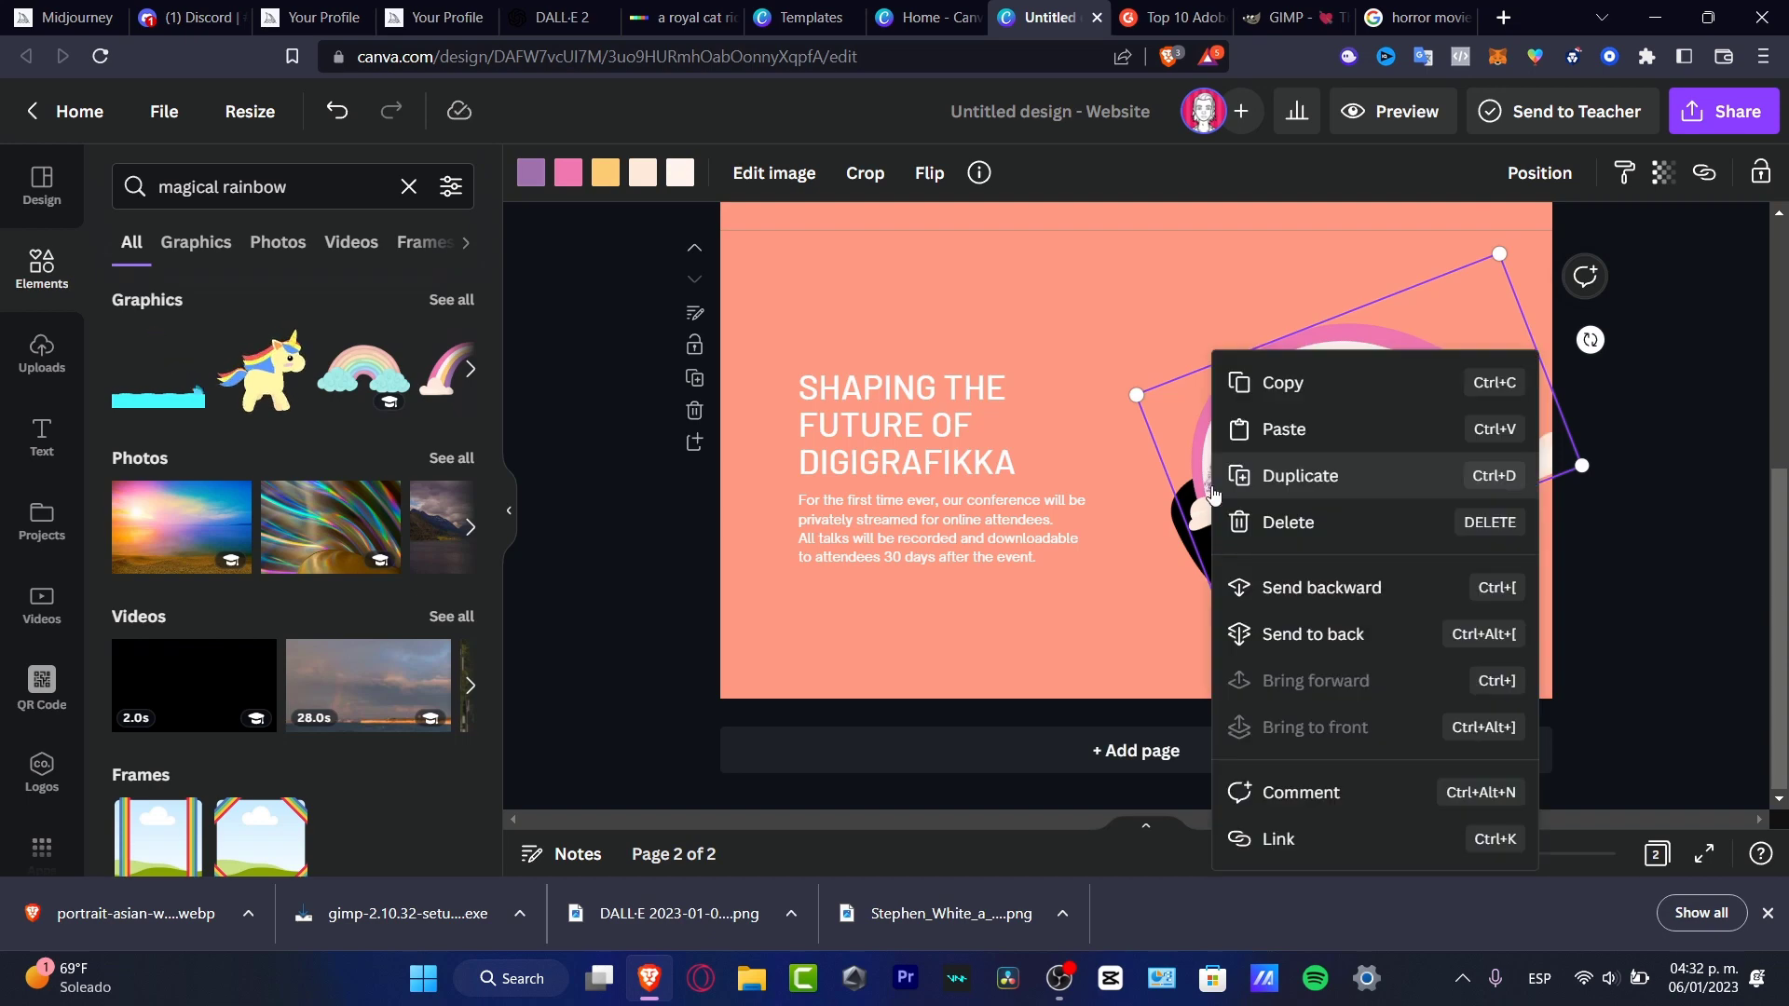
click(1388, 635)
click(1646, 608)
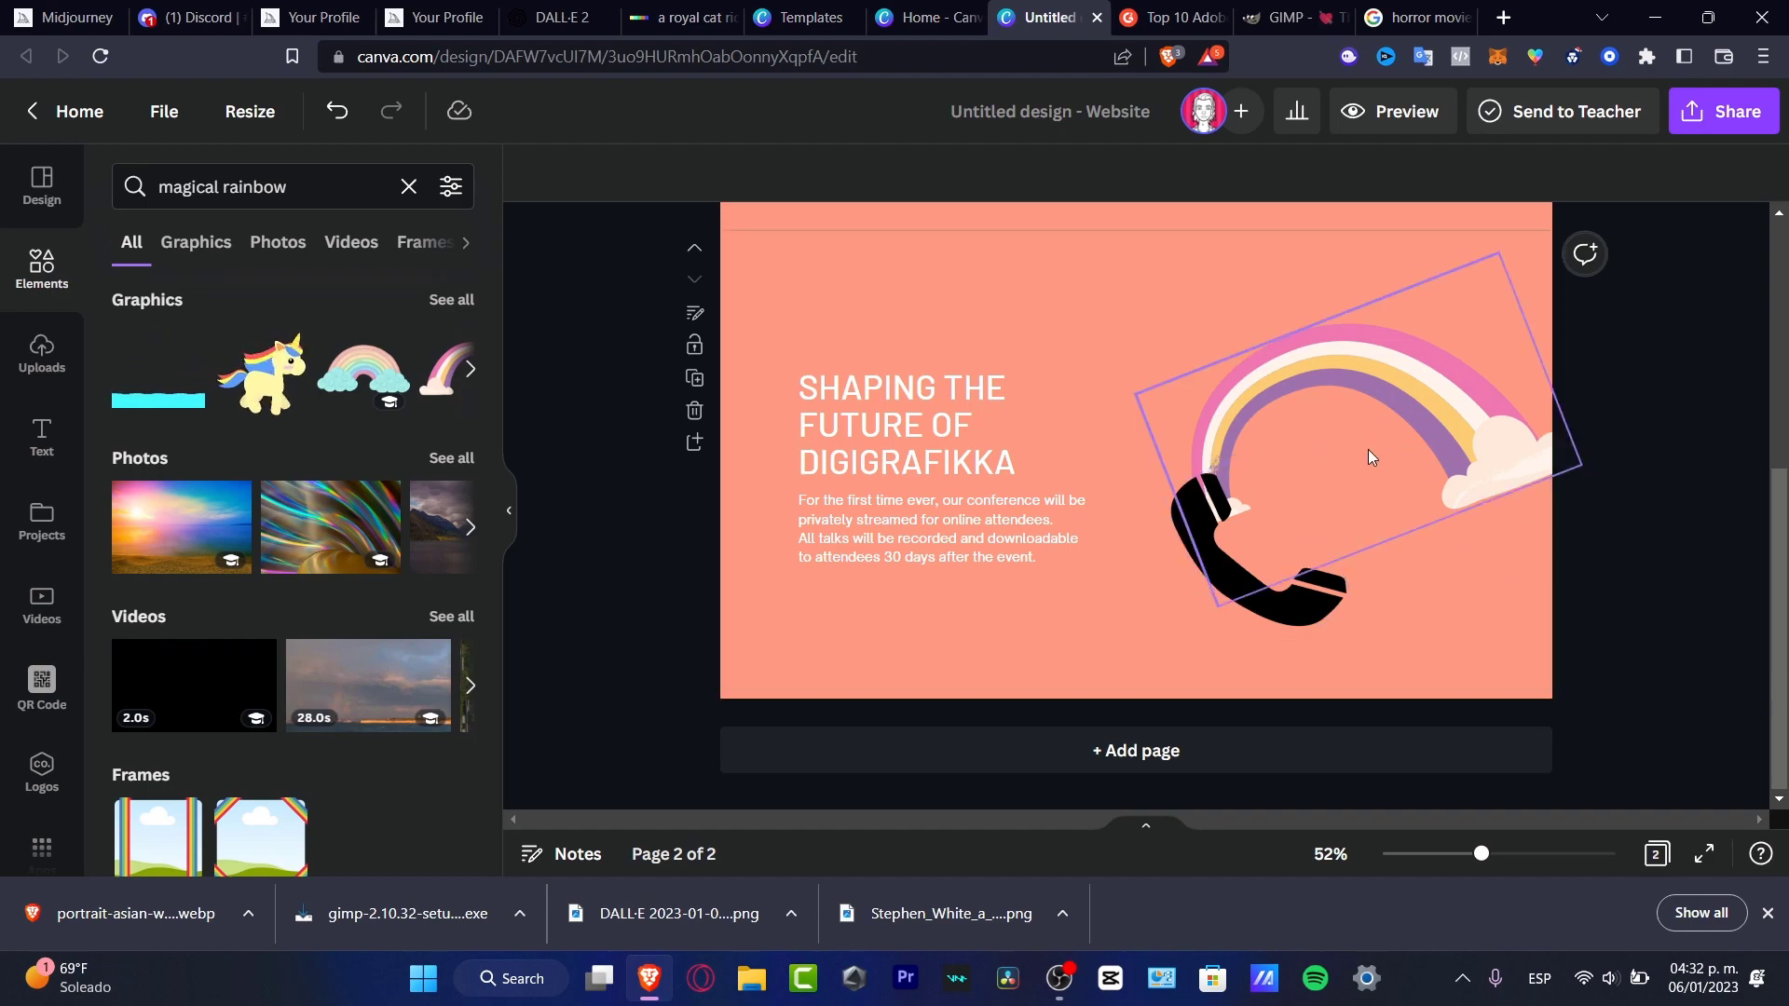
Switch to the Midjourney site, close the downloads bar, and scroll down to the About section.
click(70, 16)
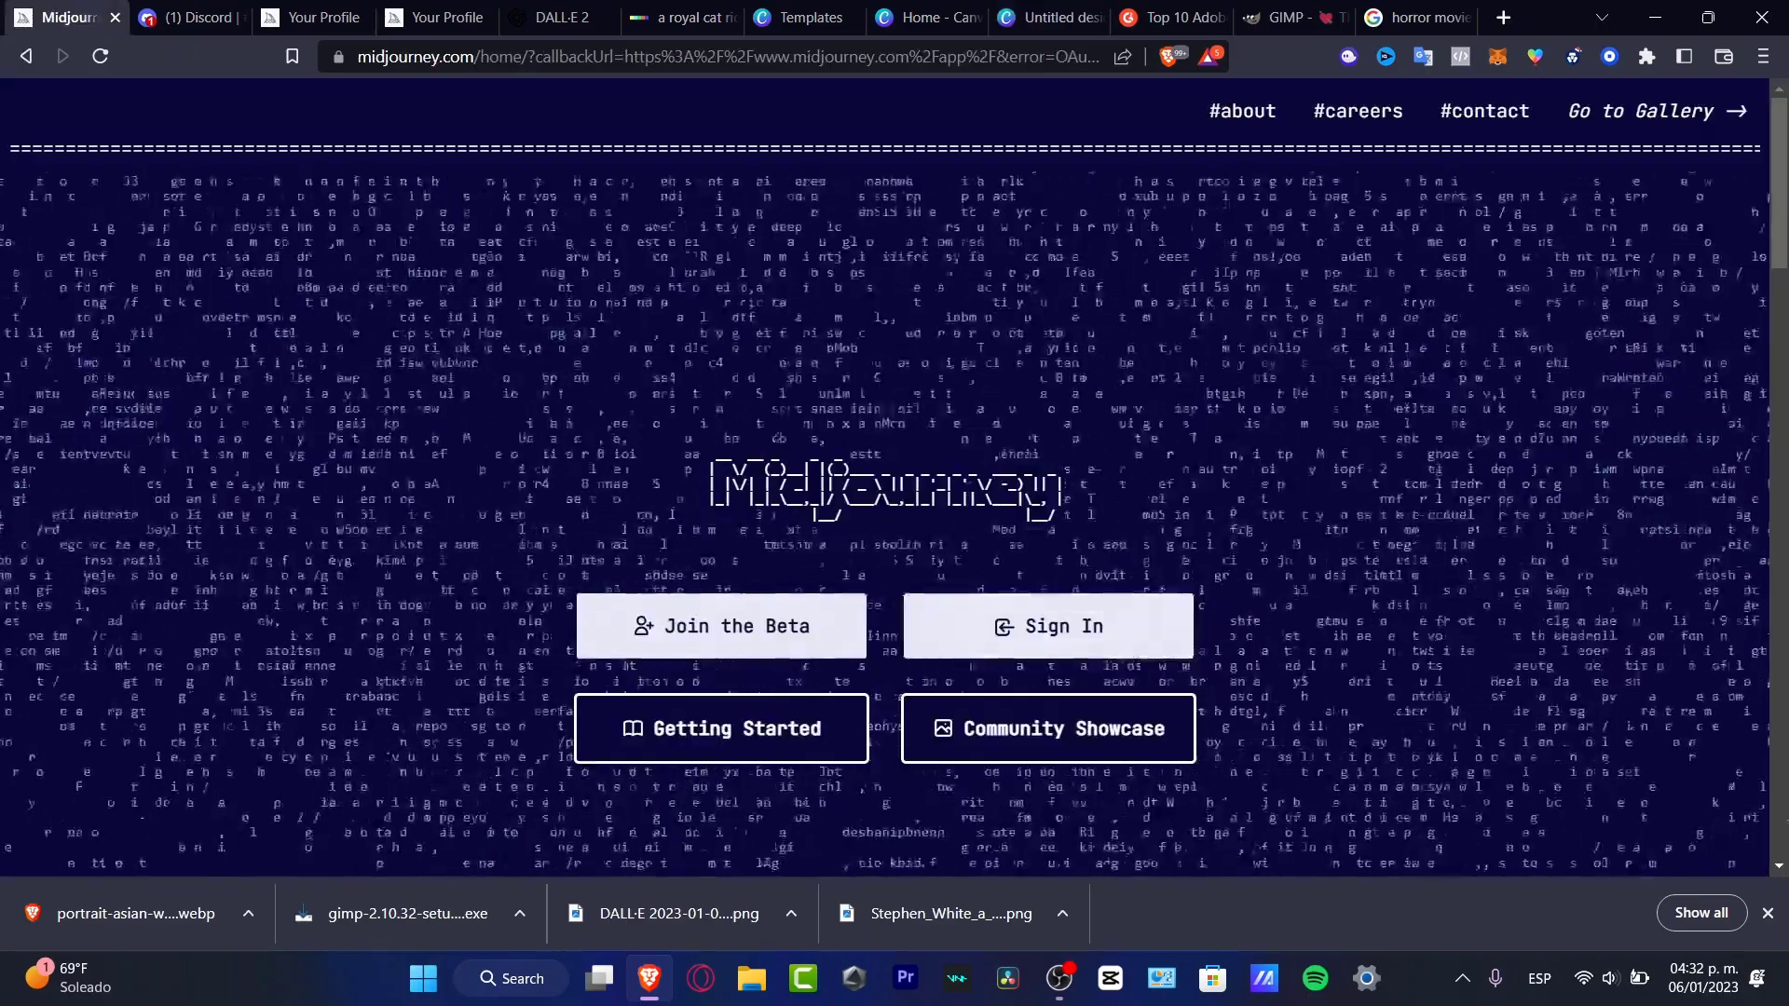
click(1768, 914)
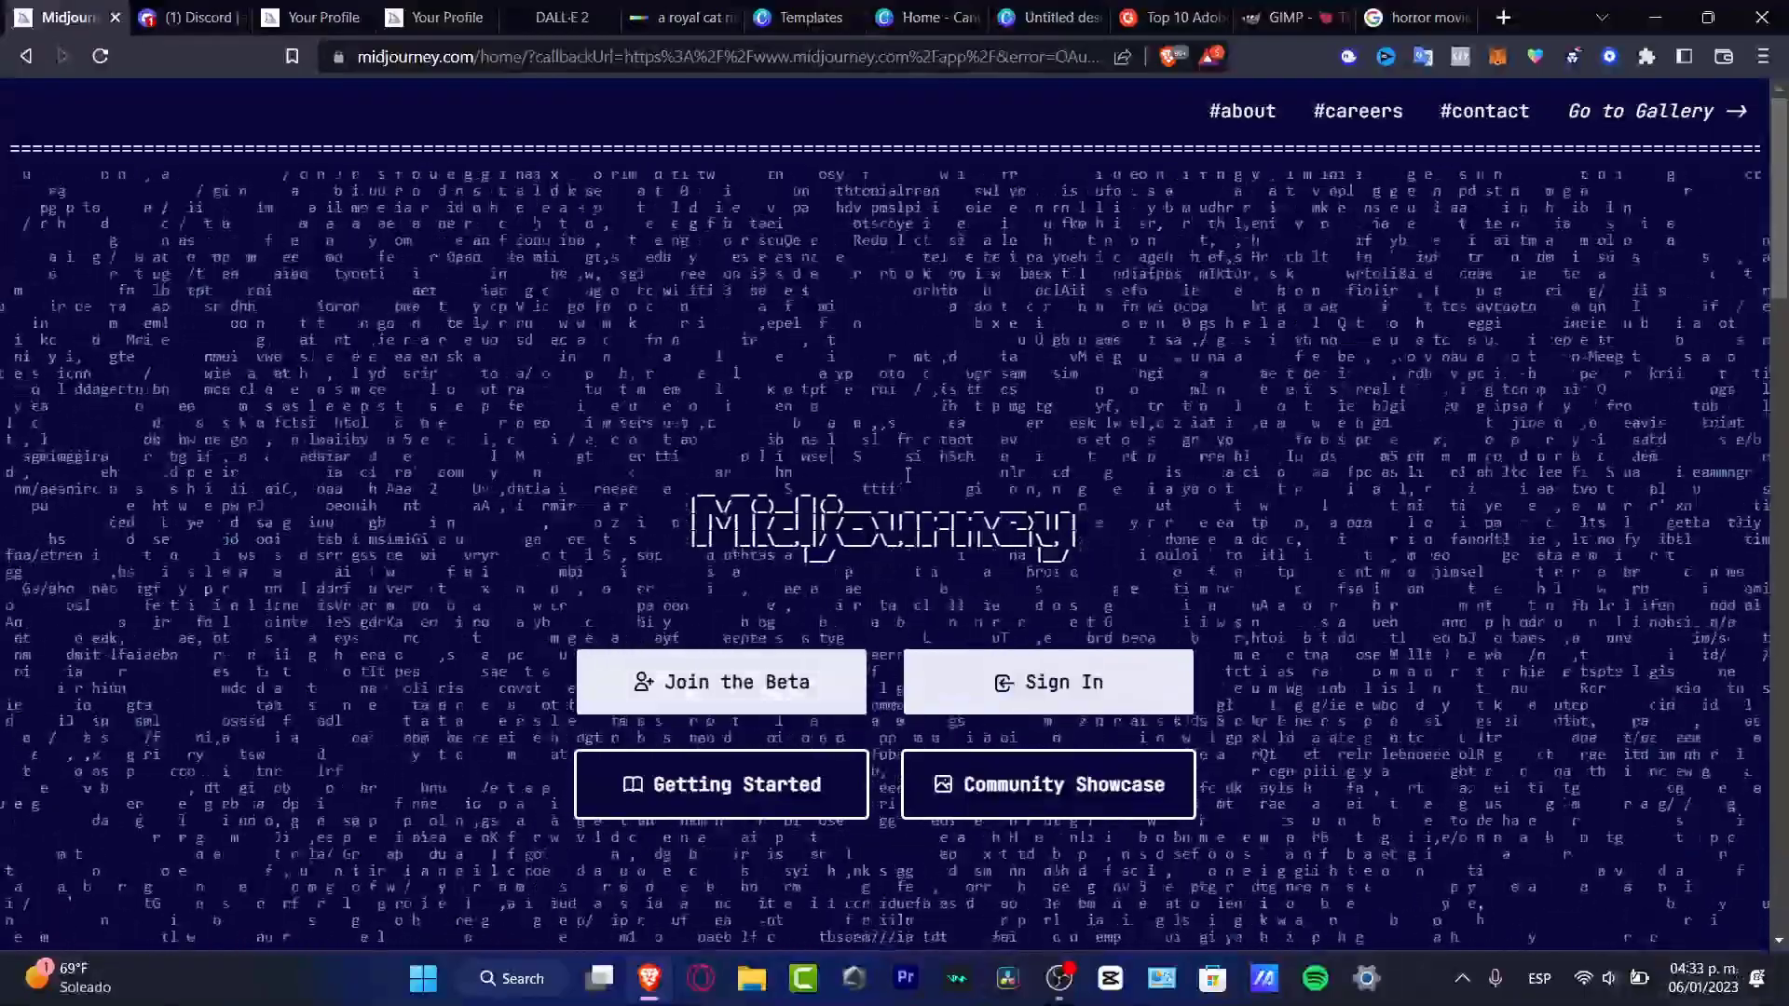
scroll(889, 463, down, 3)
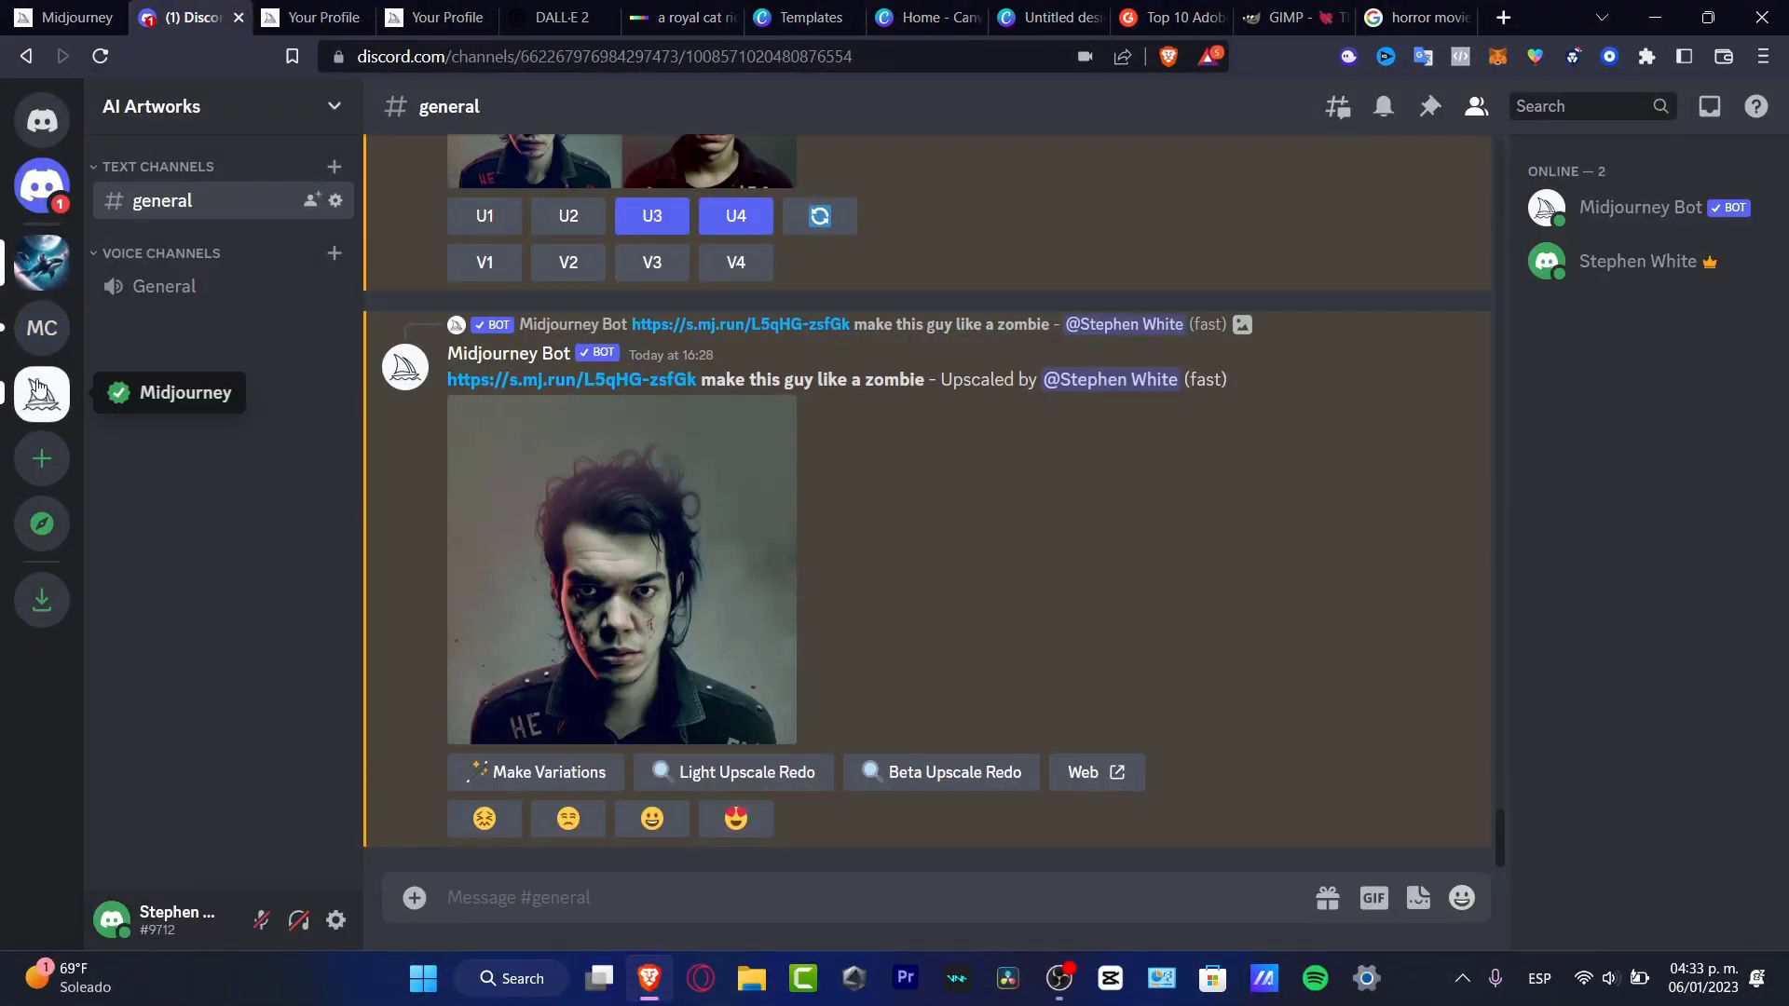
Open the Midjourney server's newbies-101 channel, enlarge the fiery lion grid, then return to the Midjourney site.
click(42, 392)
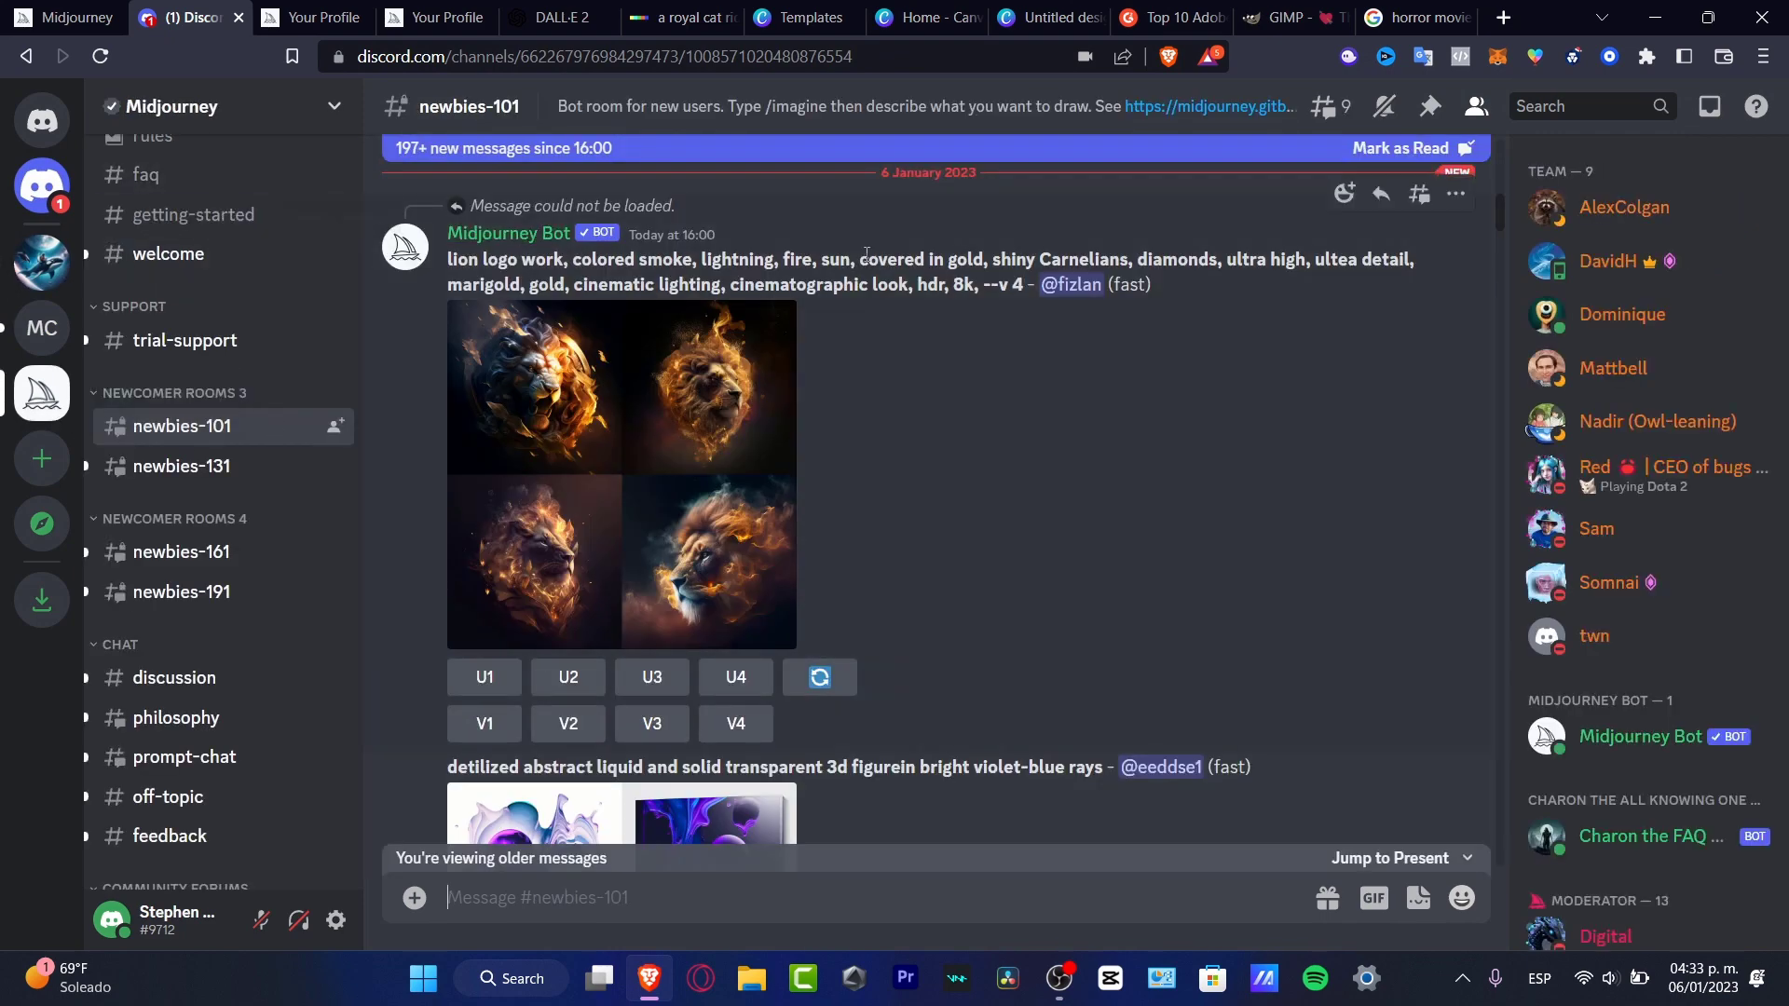
click(753, 603)
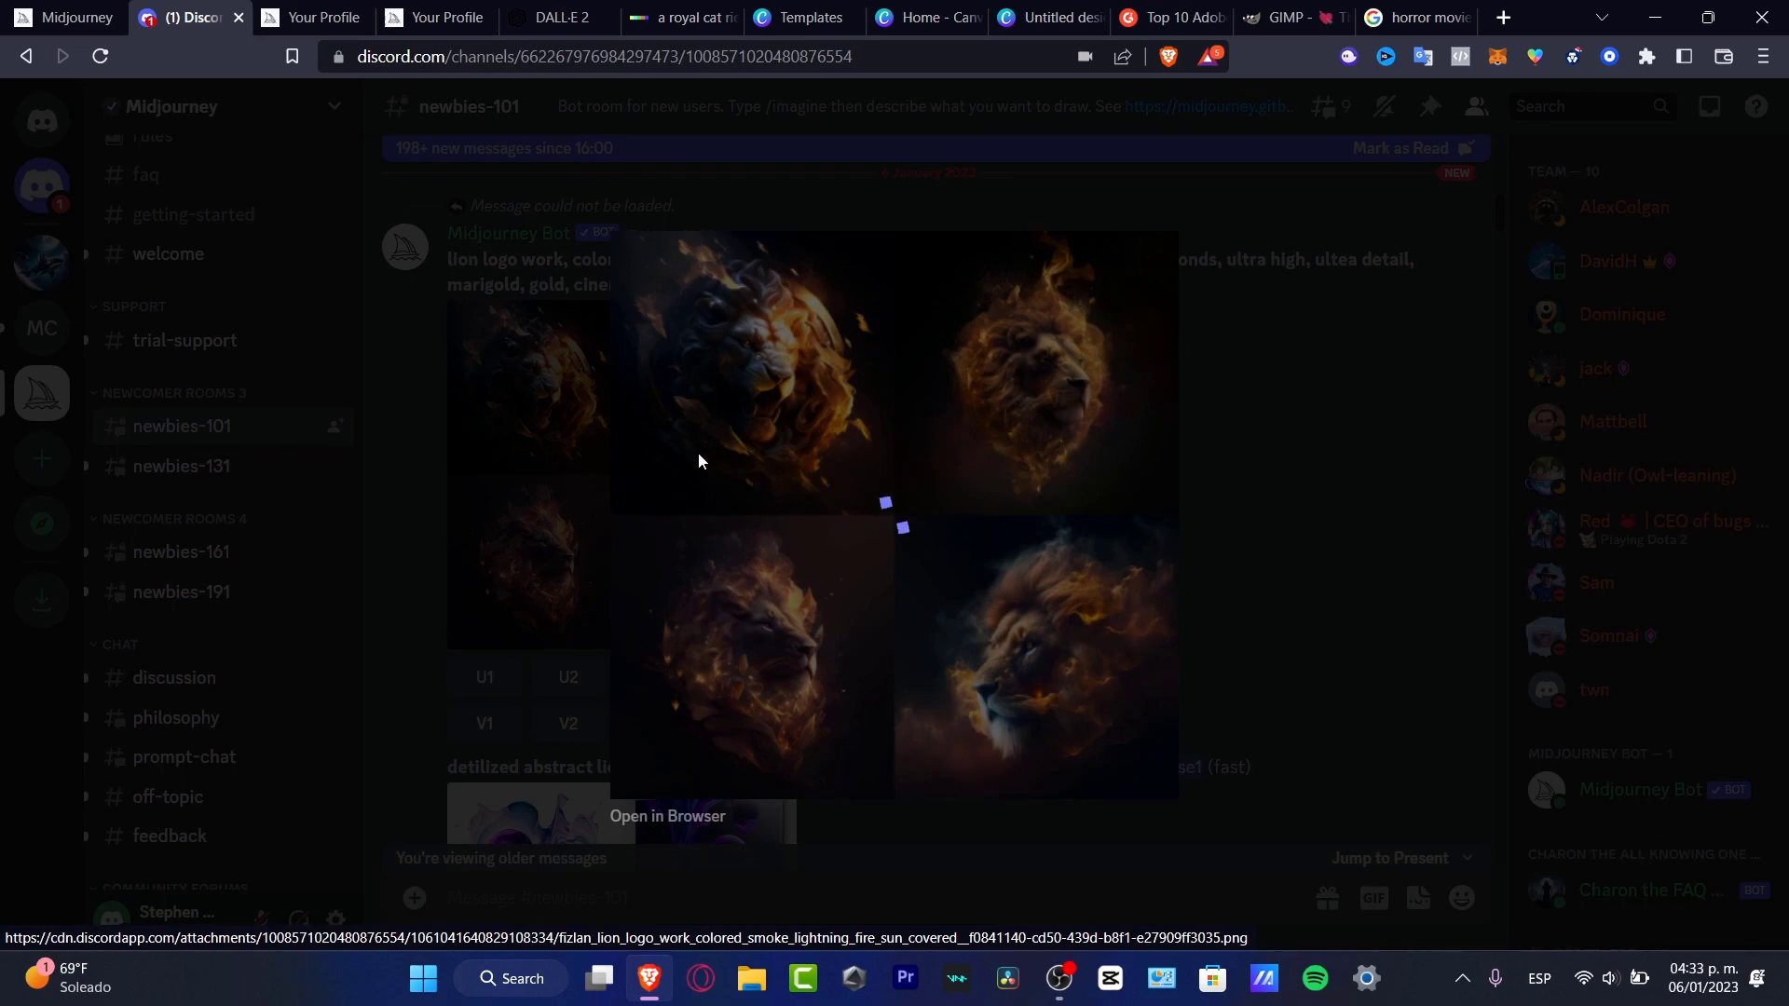
click(91, 20)
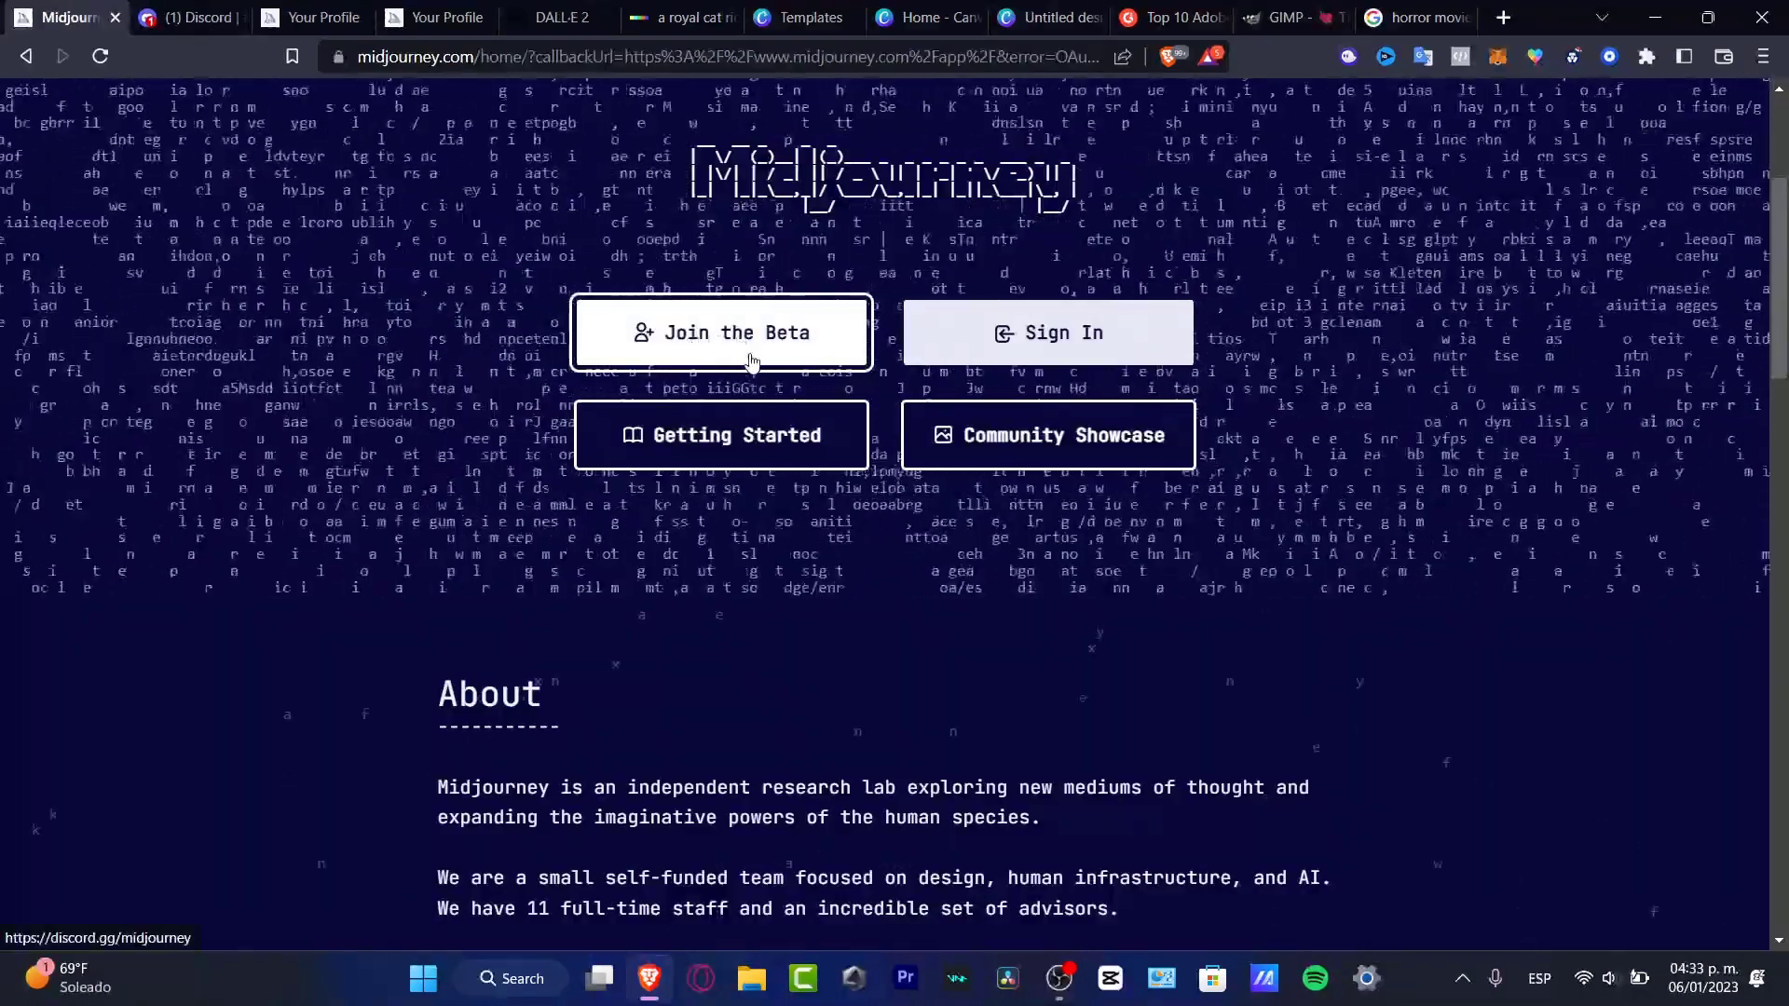
Switch back to the Discord tab showing the enlarged fiery lion grid.
click(205, 9)
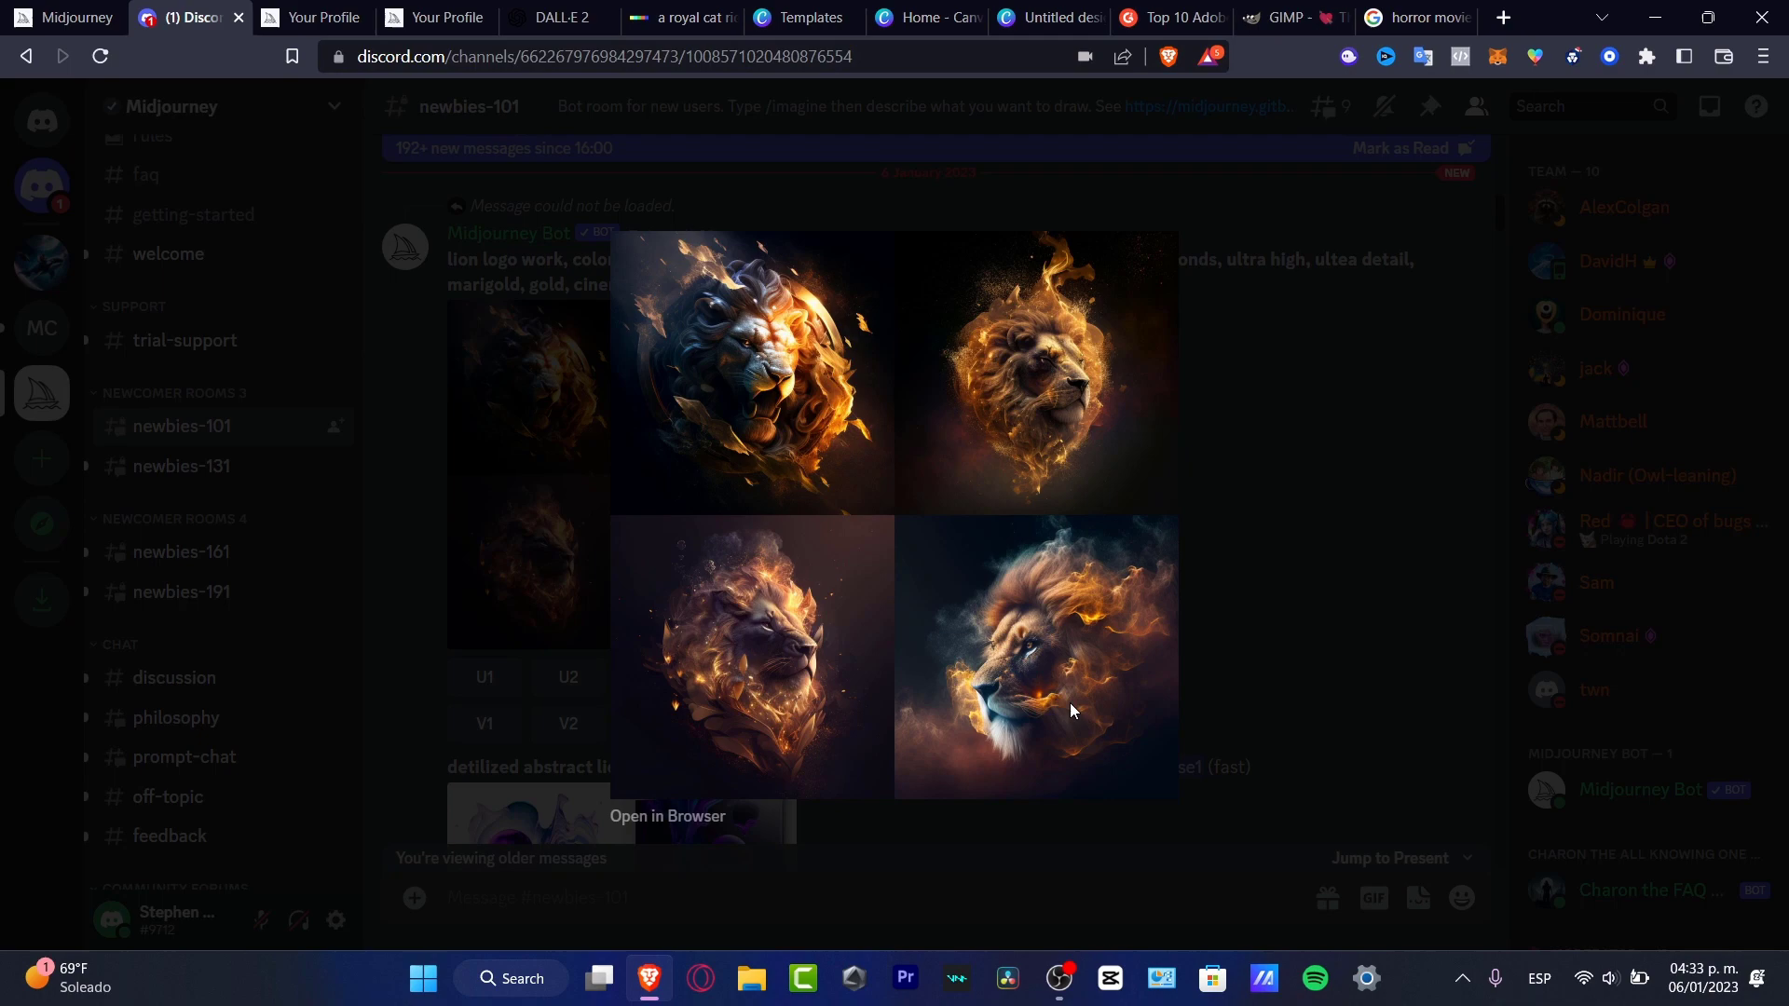
click(1335, 519)
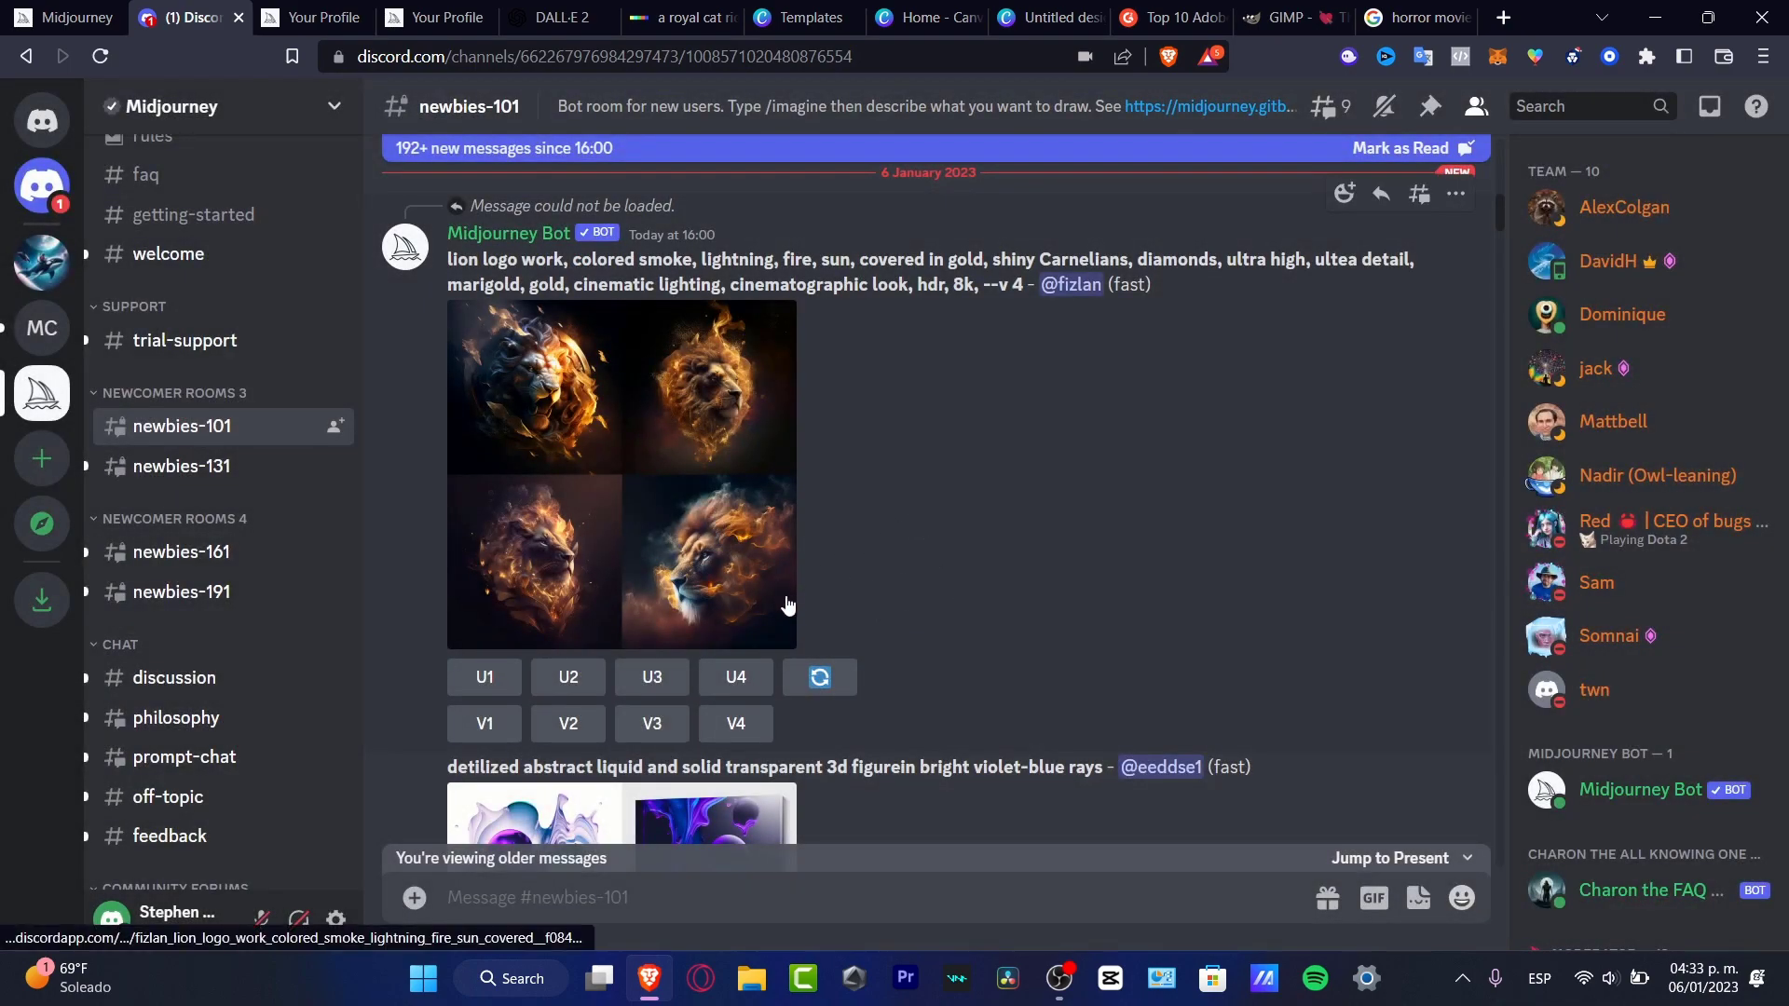
click(635, 573)
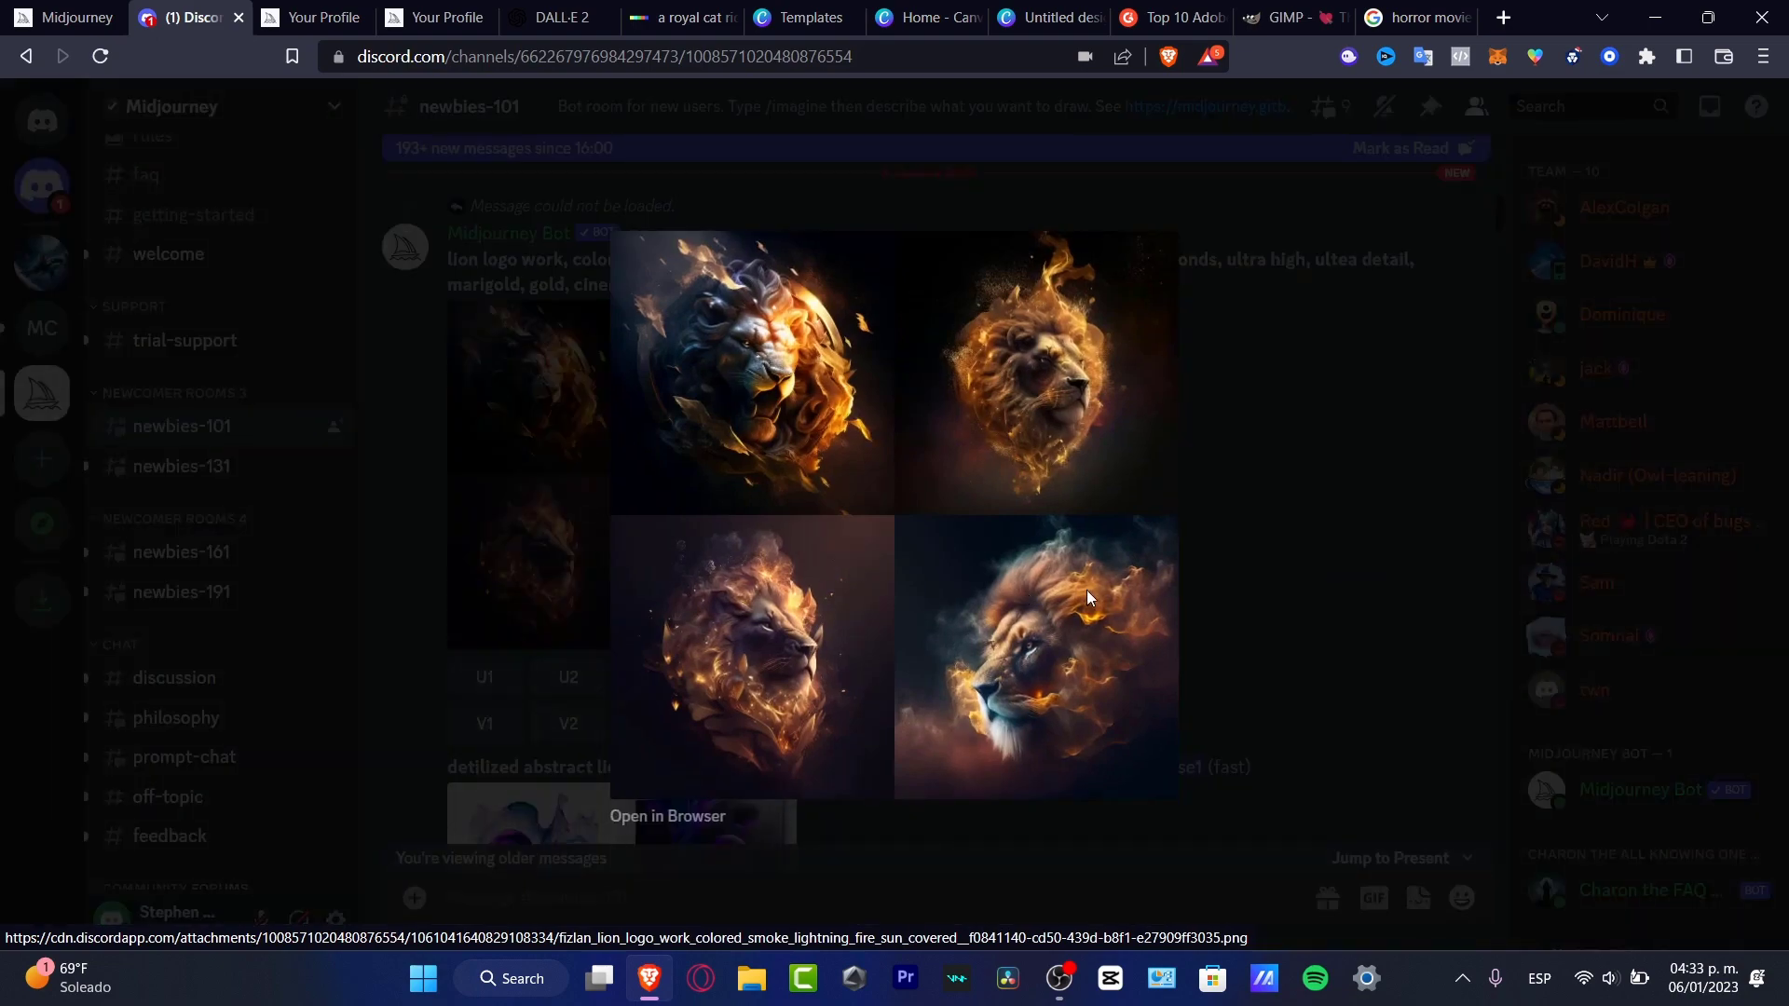
click(1293, 577)
scroll(761, 697, down, 5)
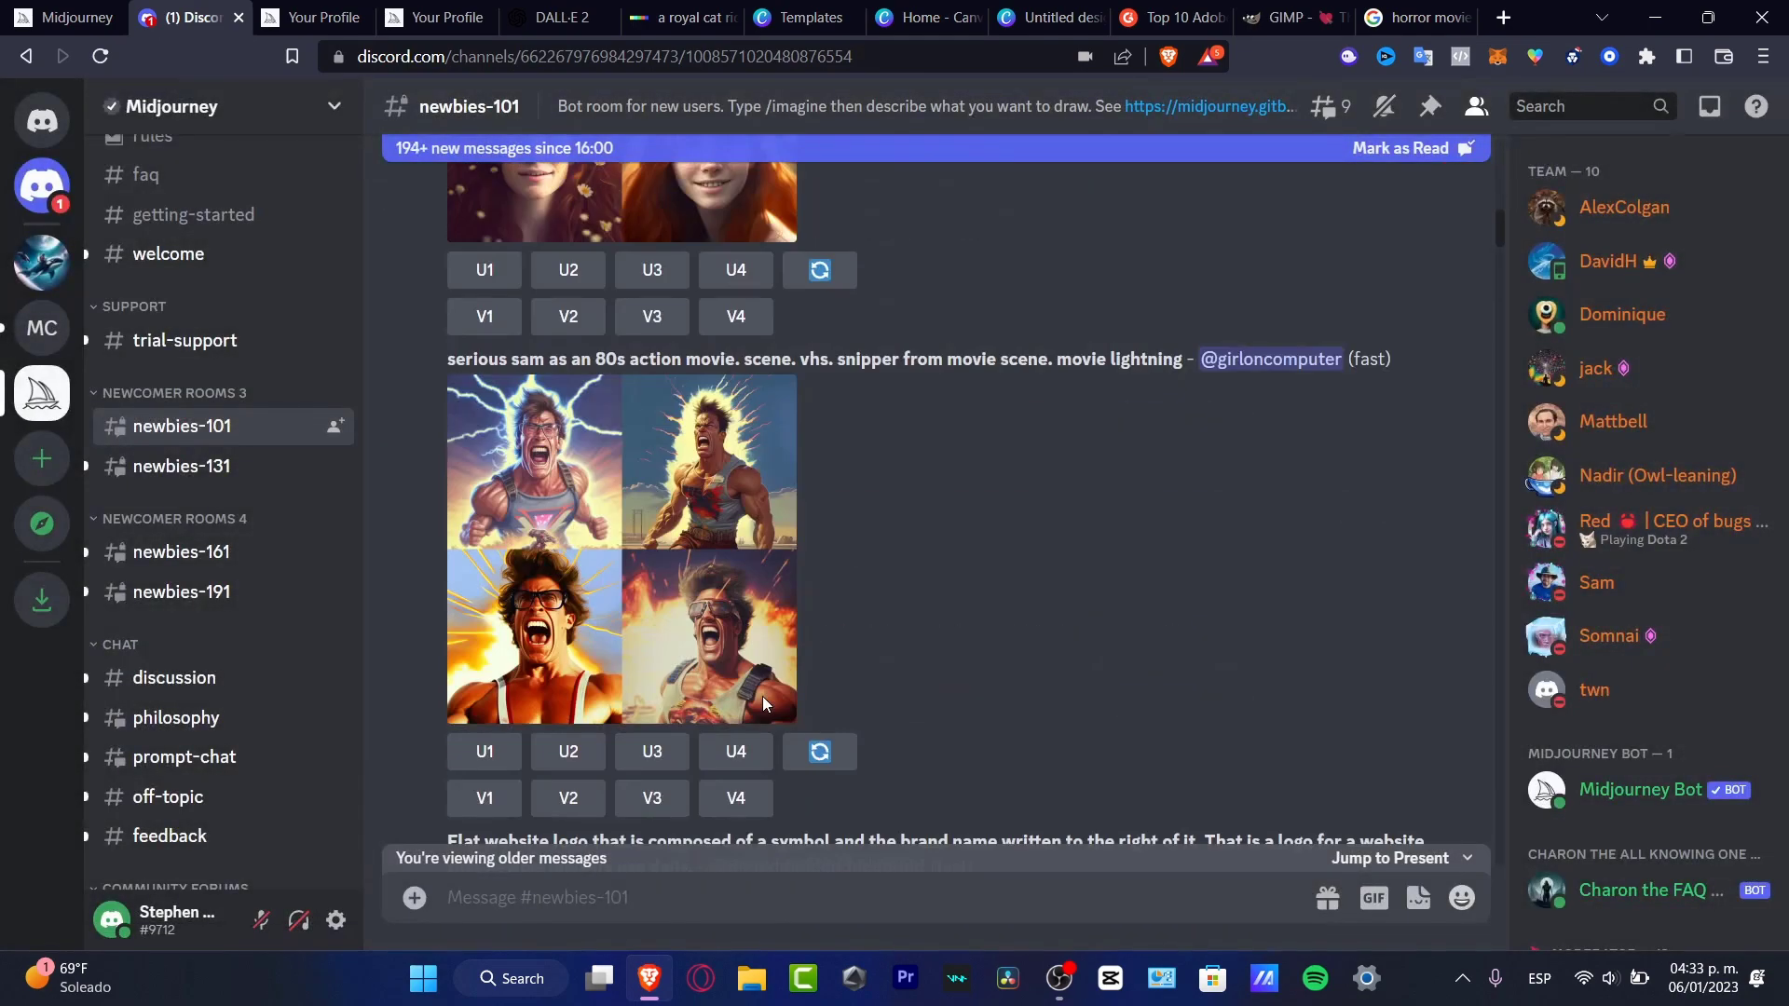
scroll(762, 696, down, 3)
scroll(762, 699, down, 3)
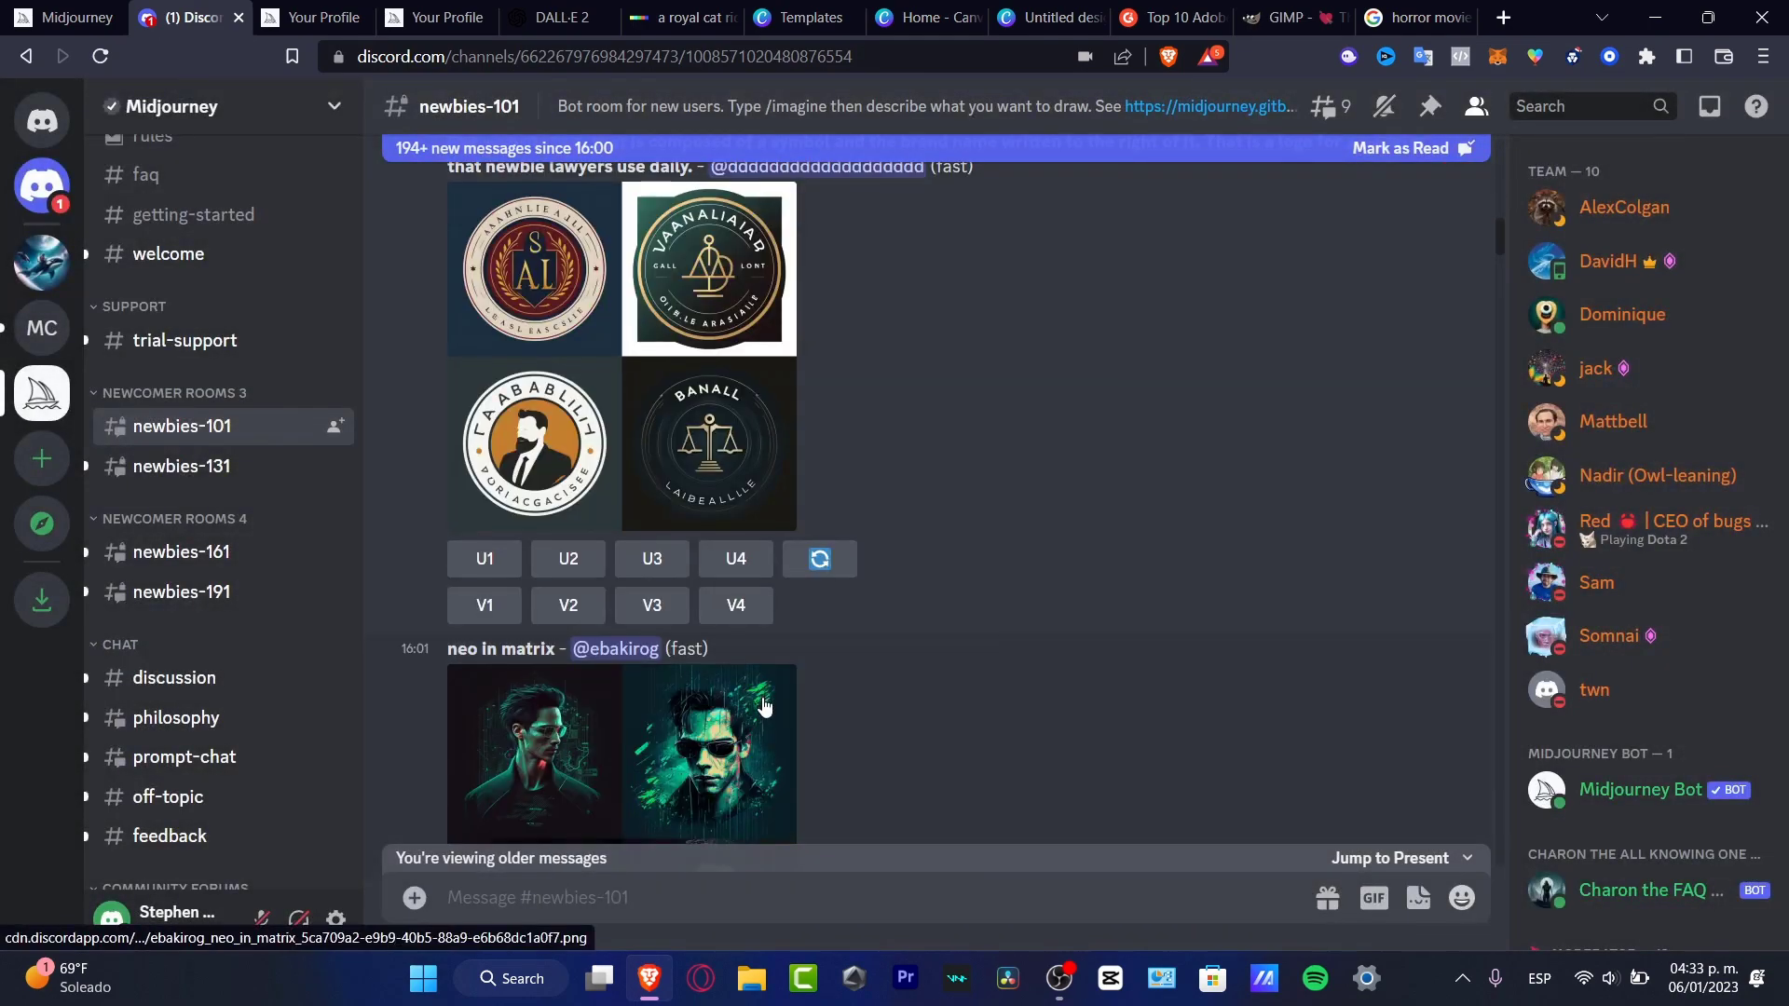
scroll(762, 705, down, 6)
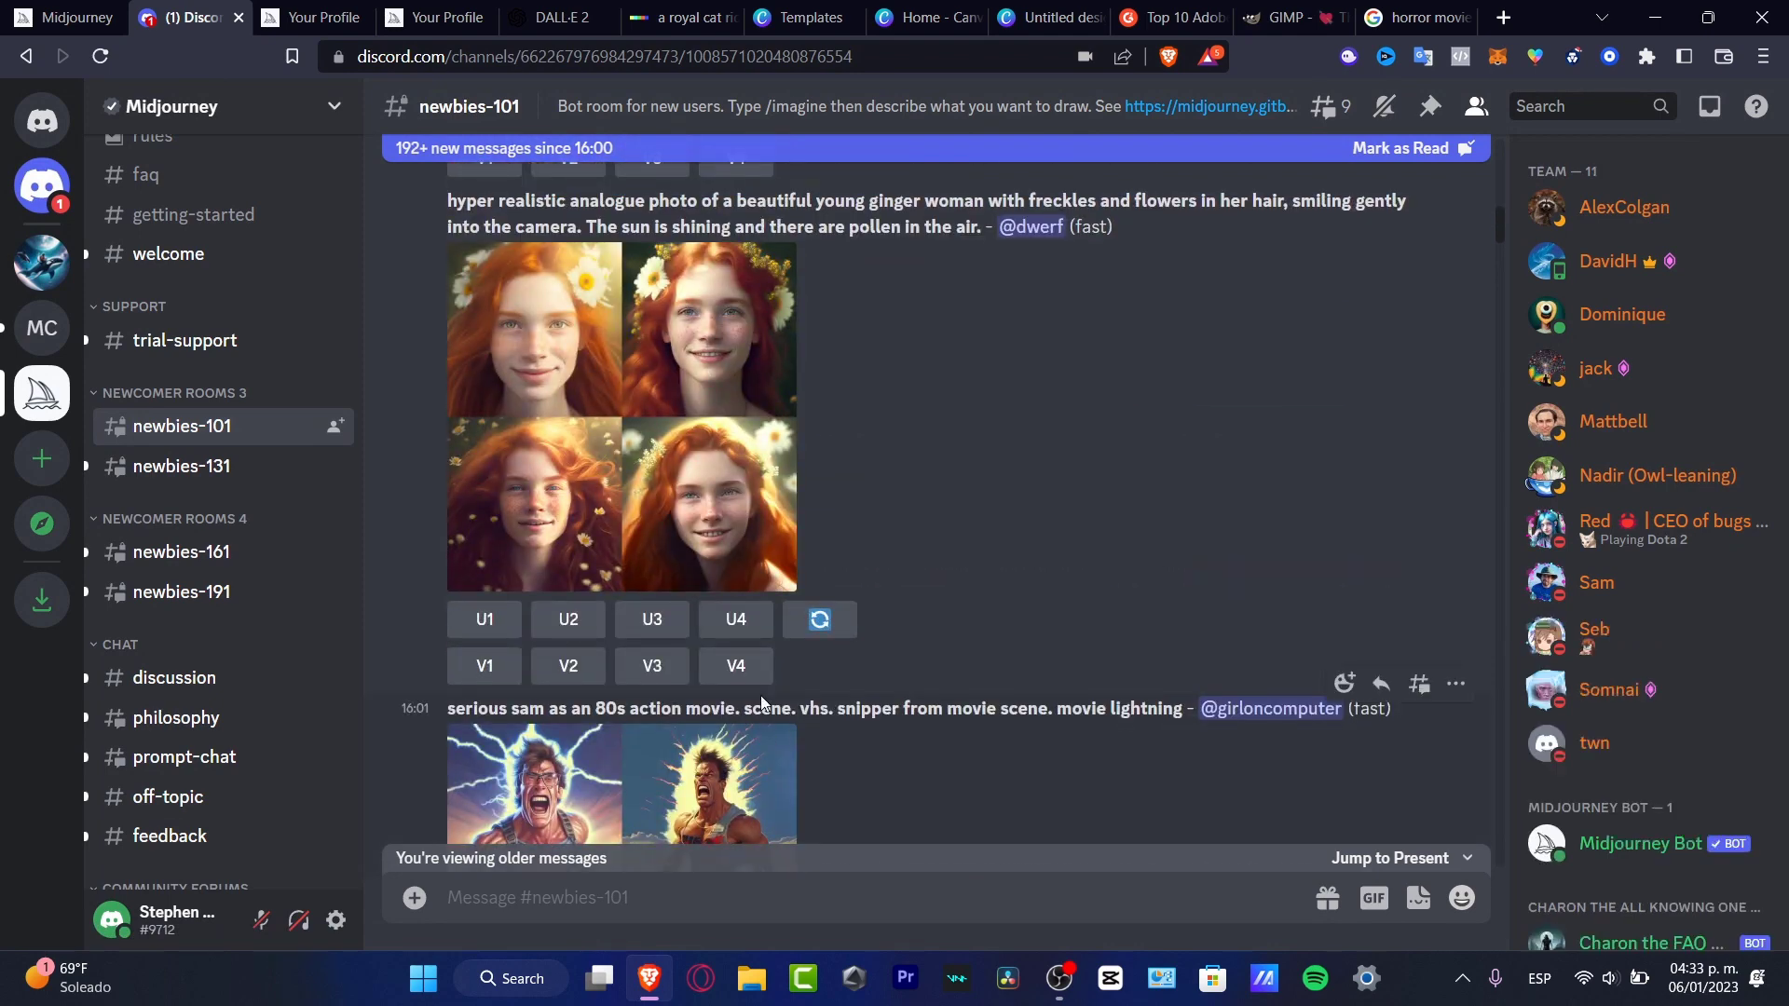
scroll(763, 699, down, 4)
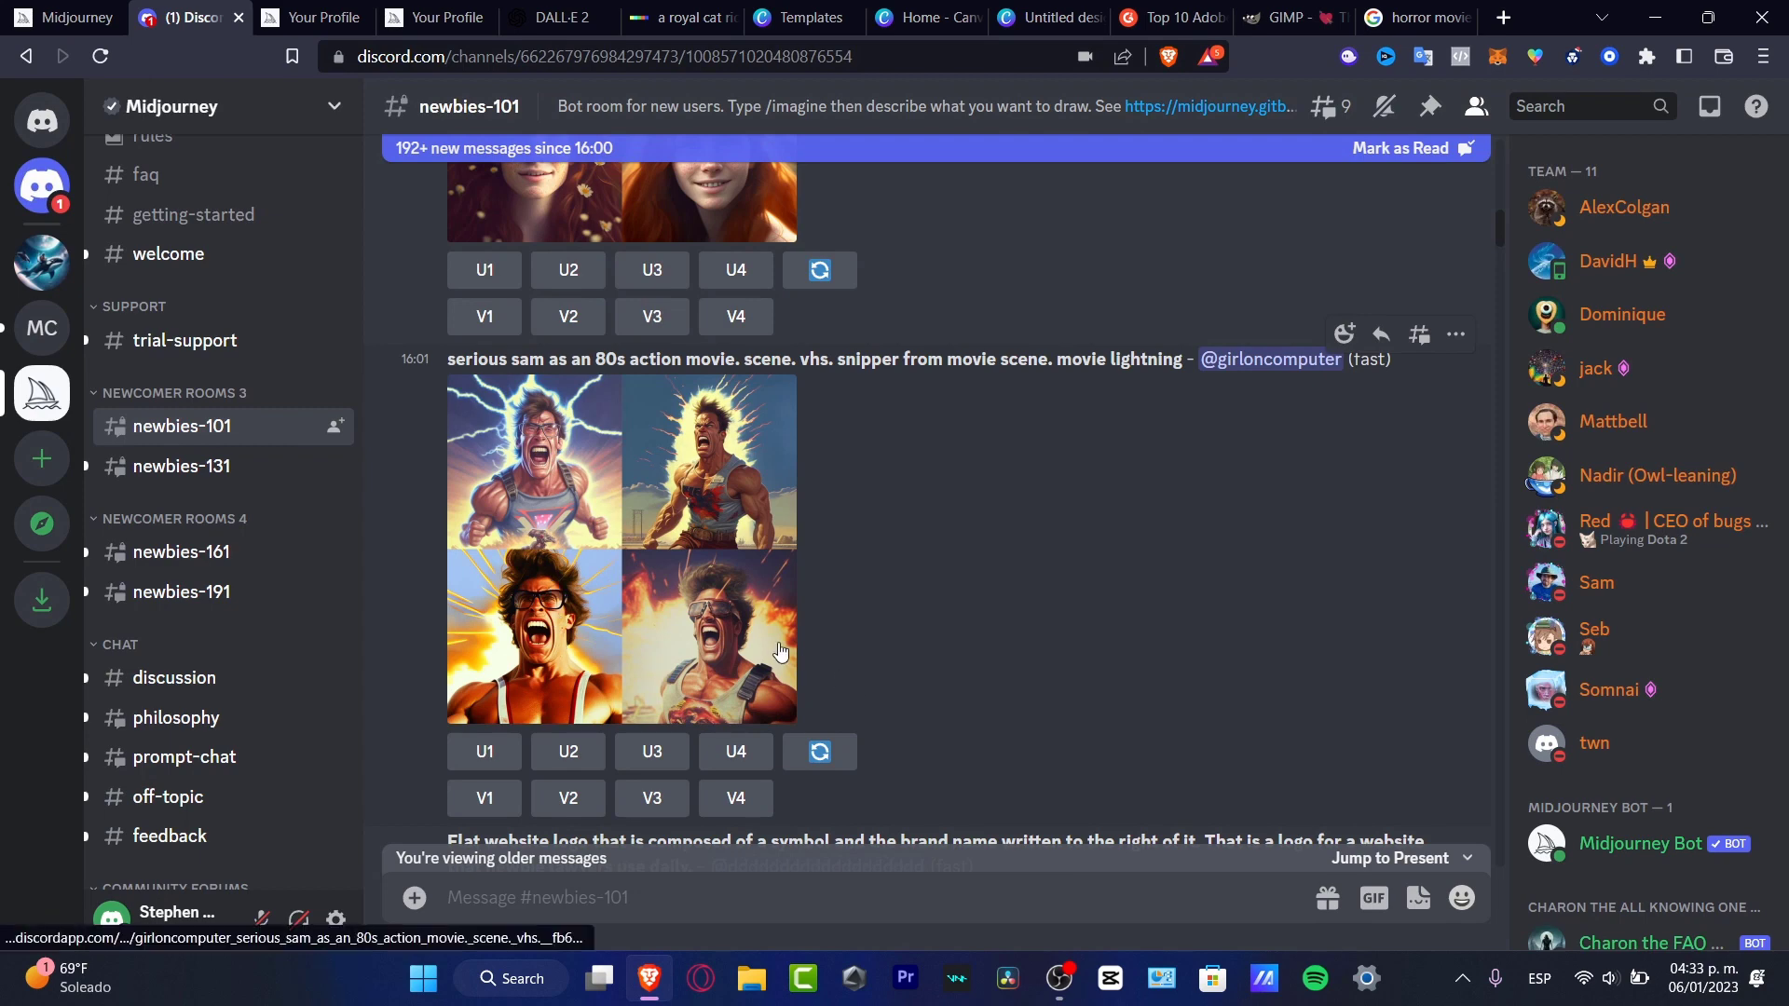
scroll(781, 652, down, 4)
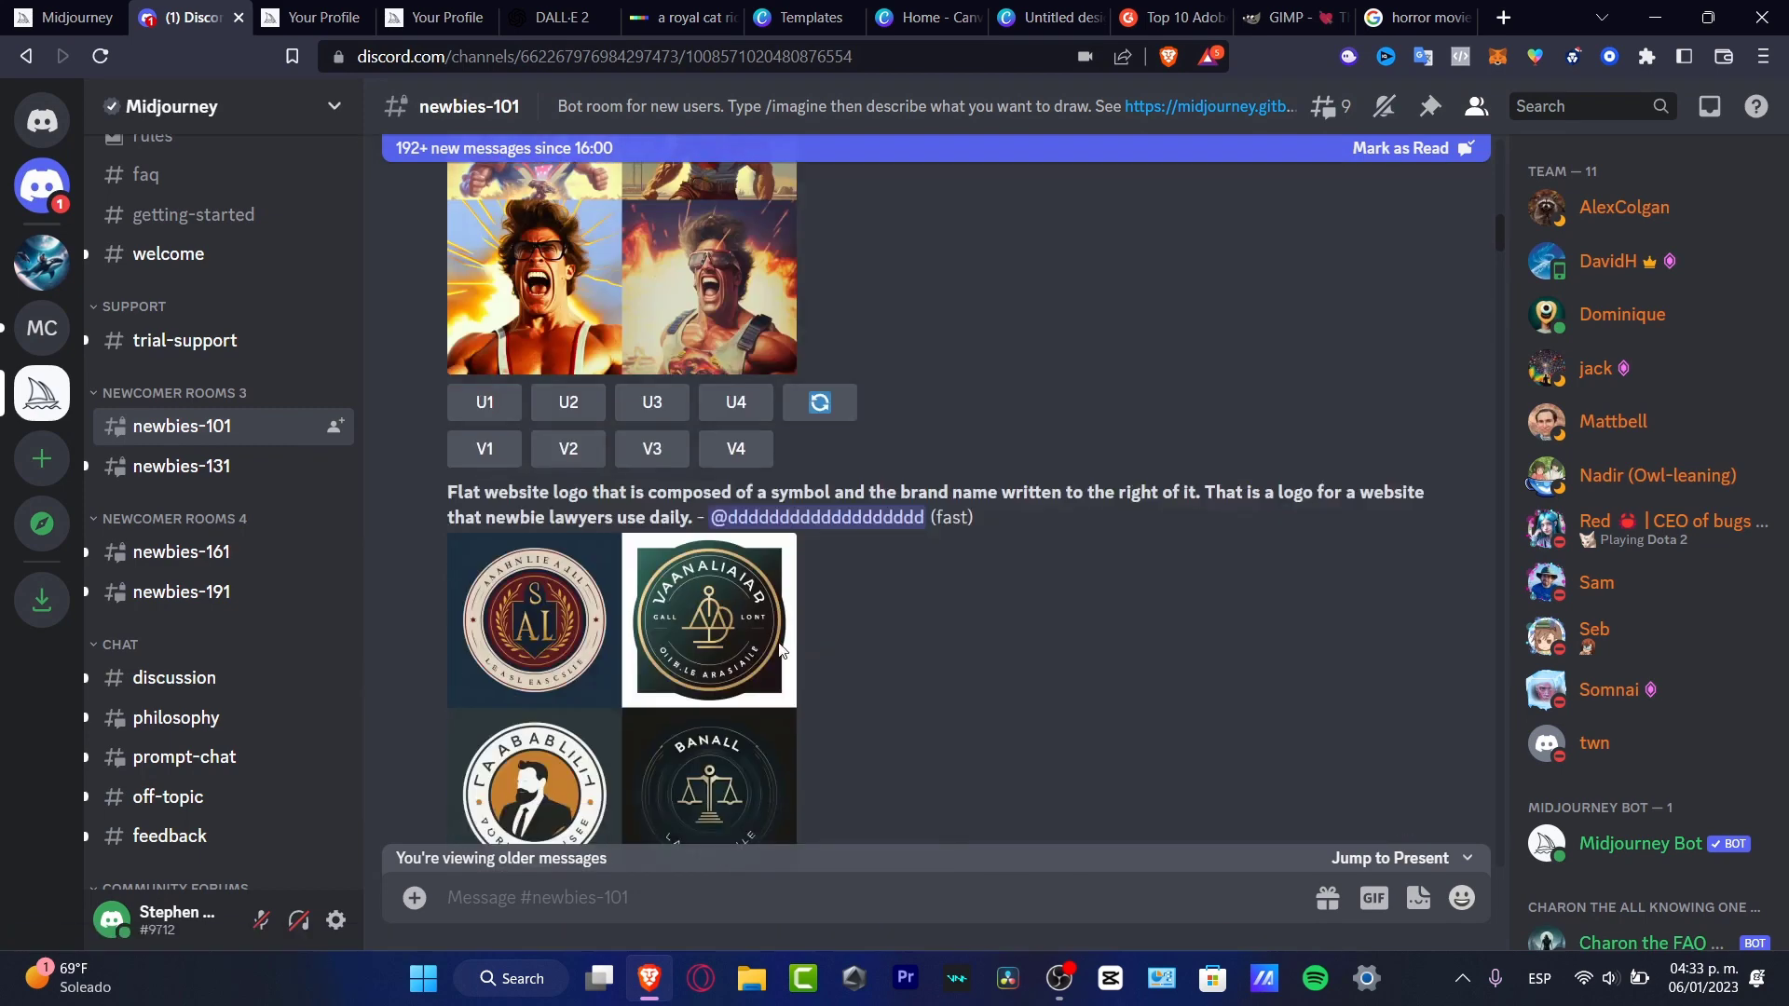
scroll(780, 652, down, 4)
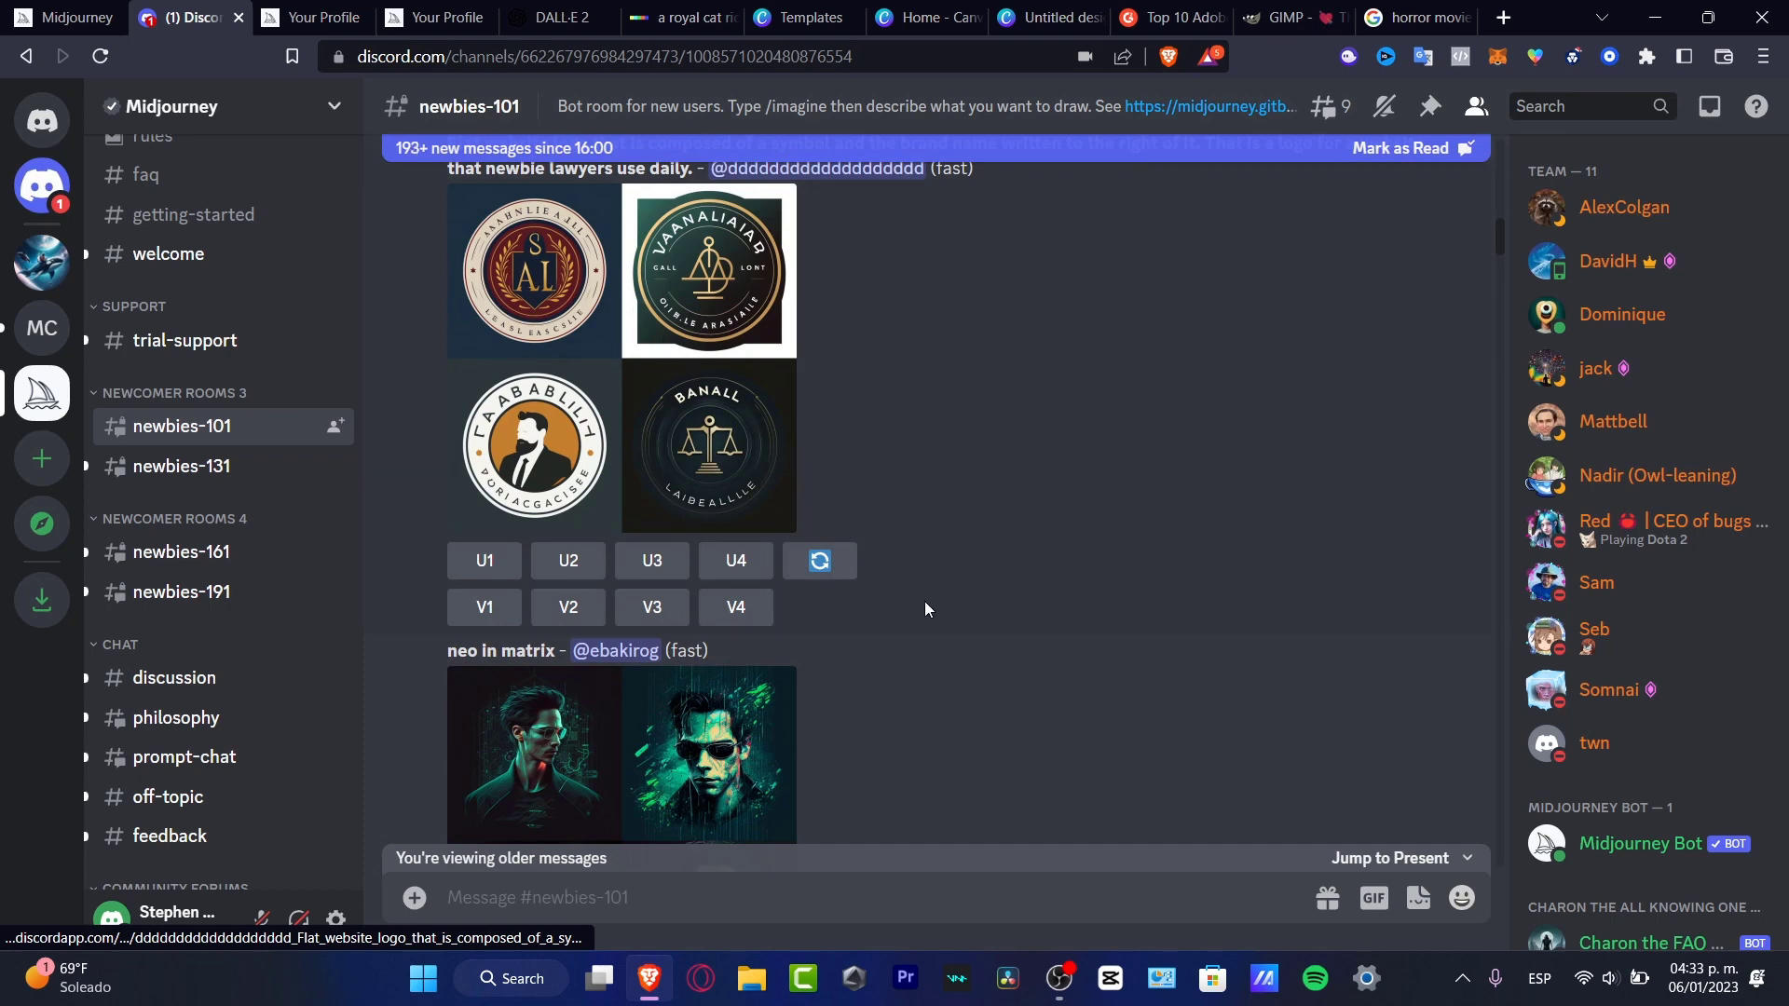
scroll(704, 621, down, 4)
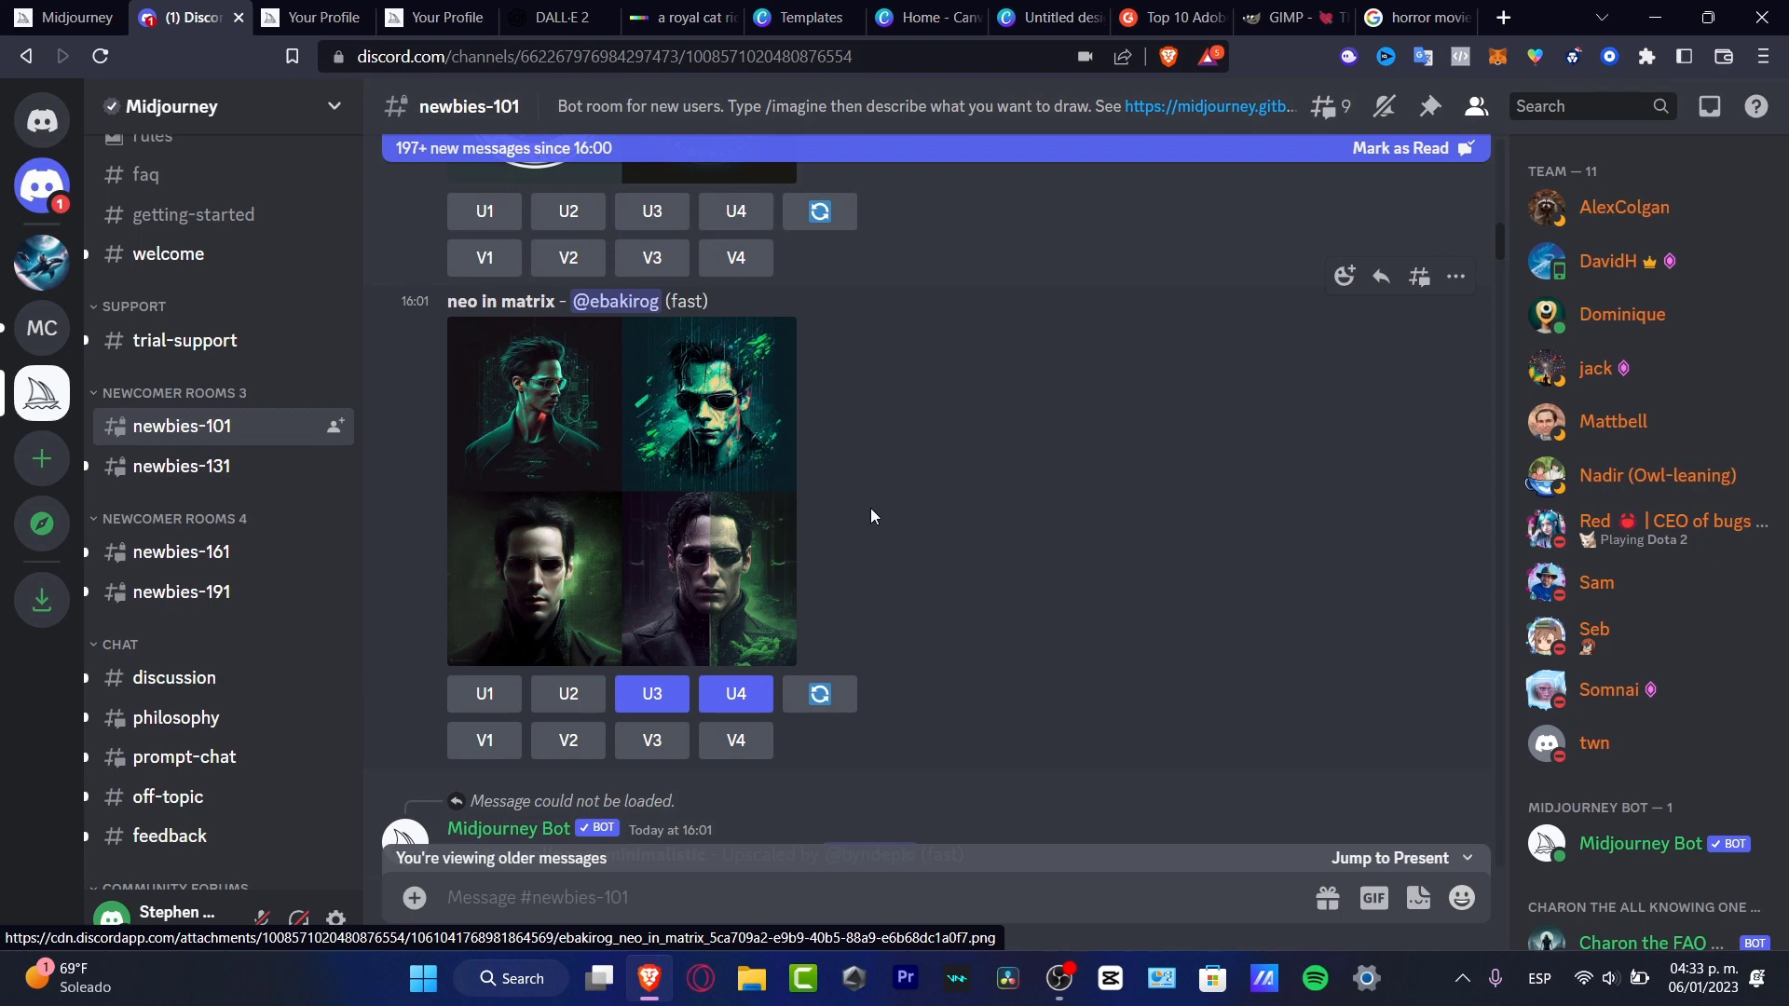
scroll(870, 507, down, 6)
scroll(792, 503, up, 3)
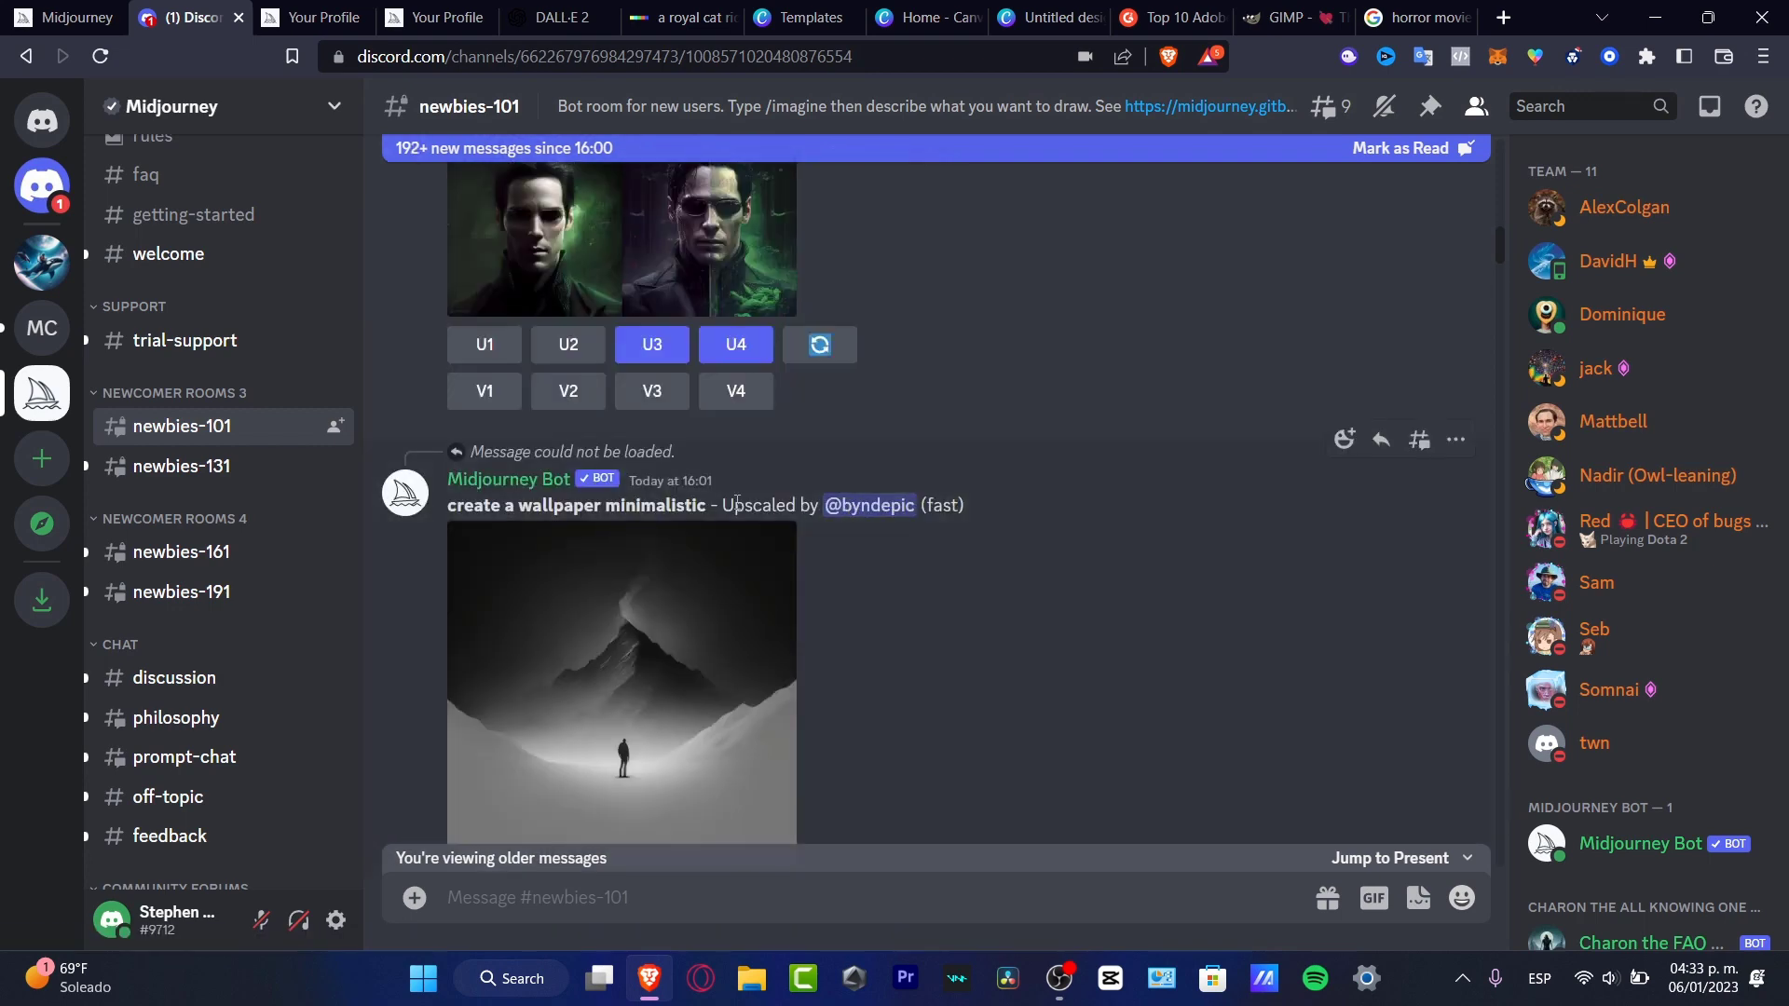
scroll(839, 583, down, 8)
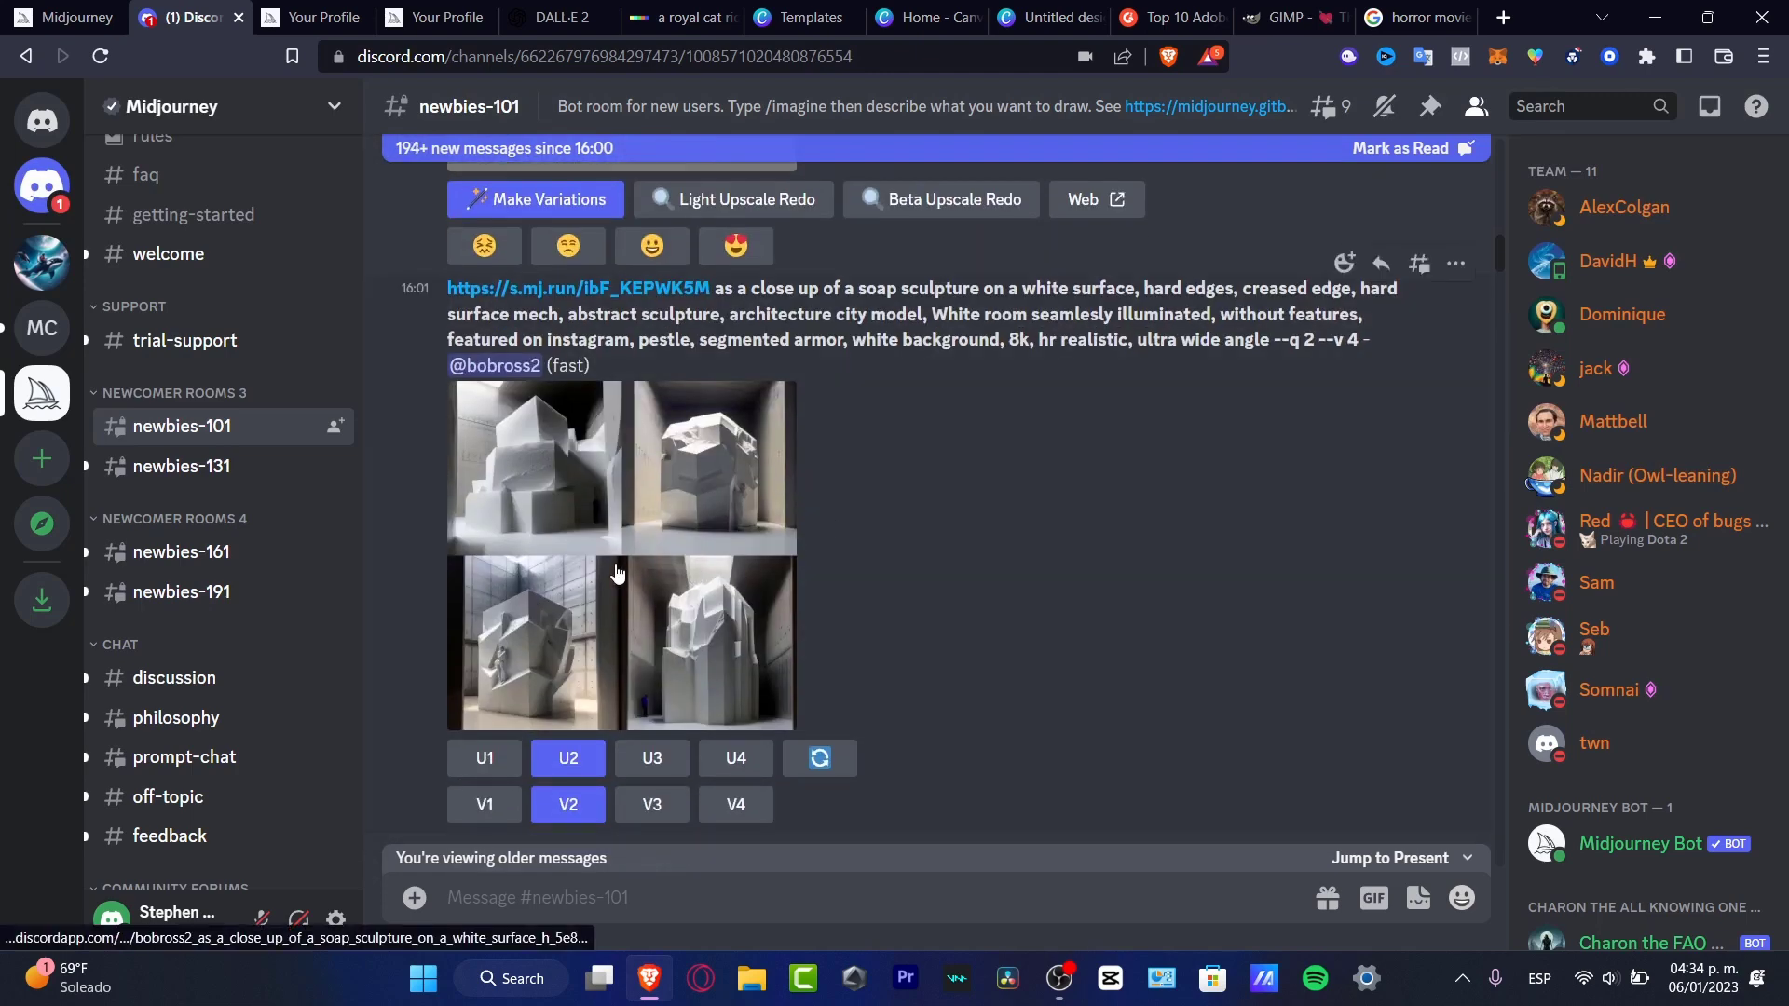
scroll(865, 630, down, 7)
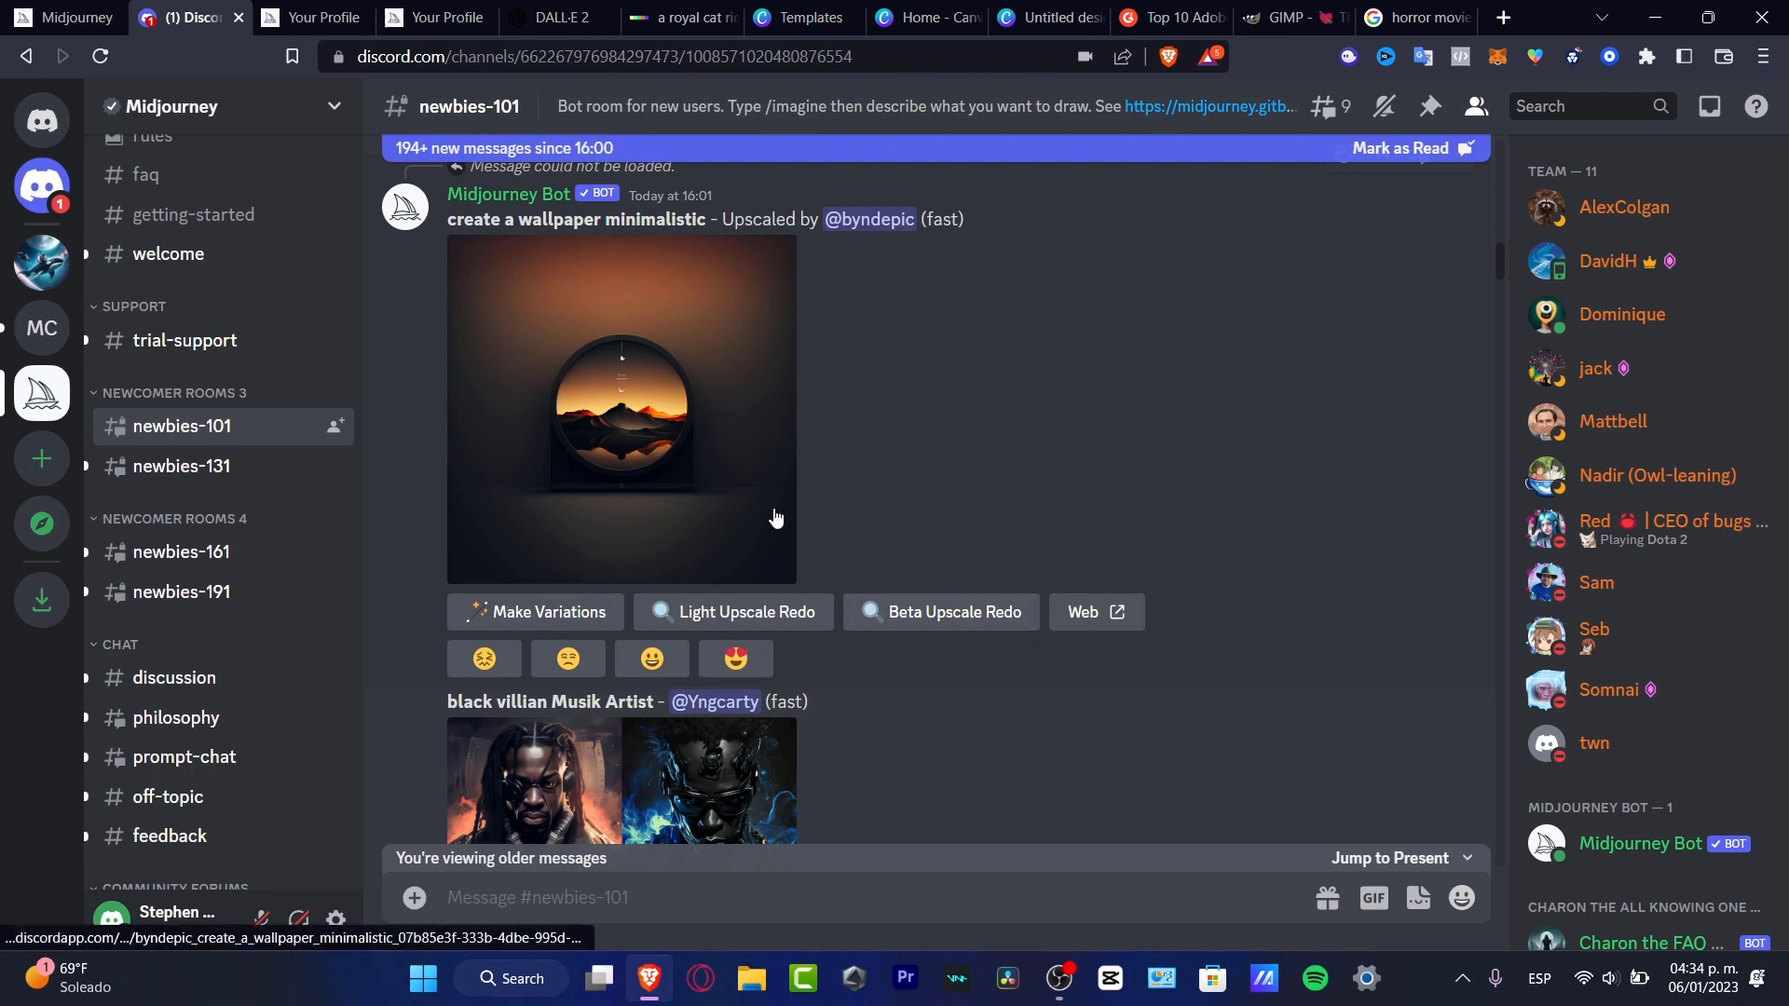
scroll(743, 622, down, 3)
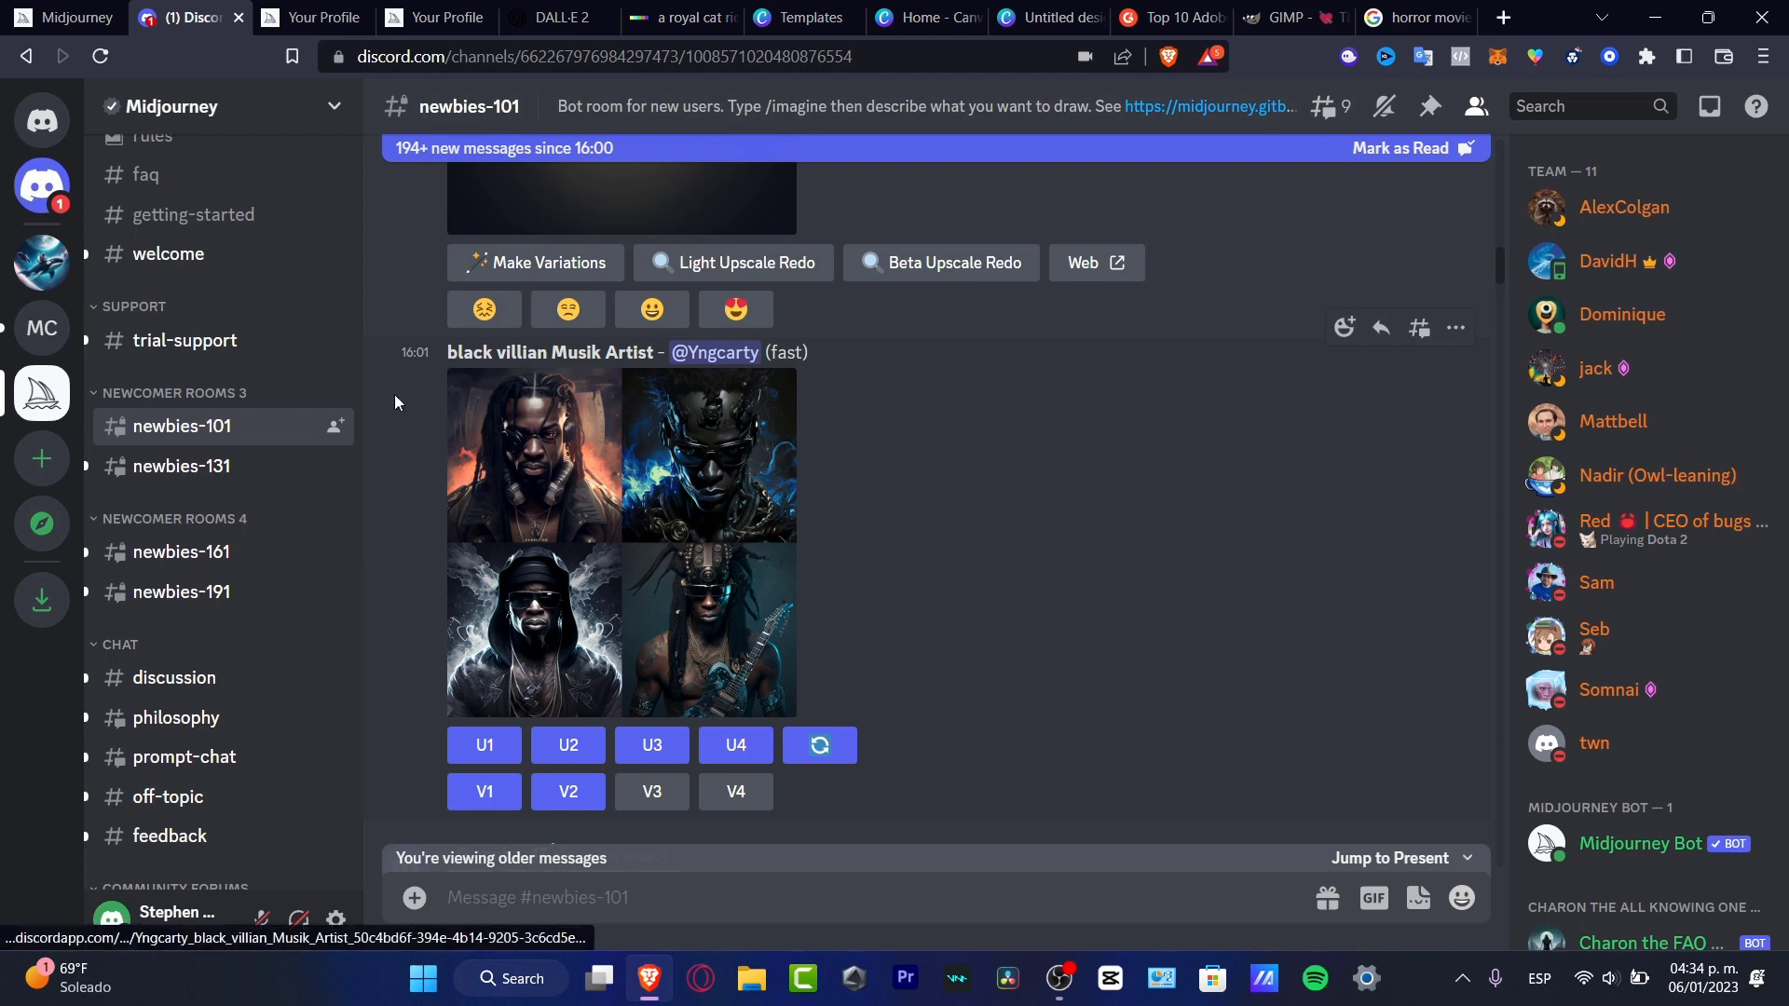
click(42, 459)
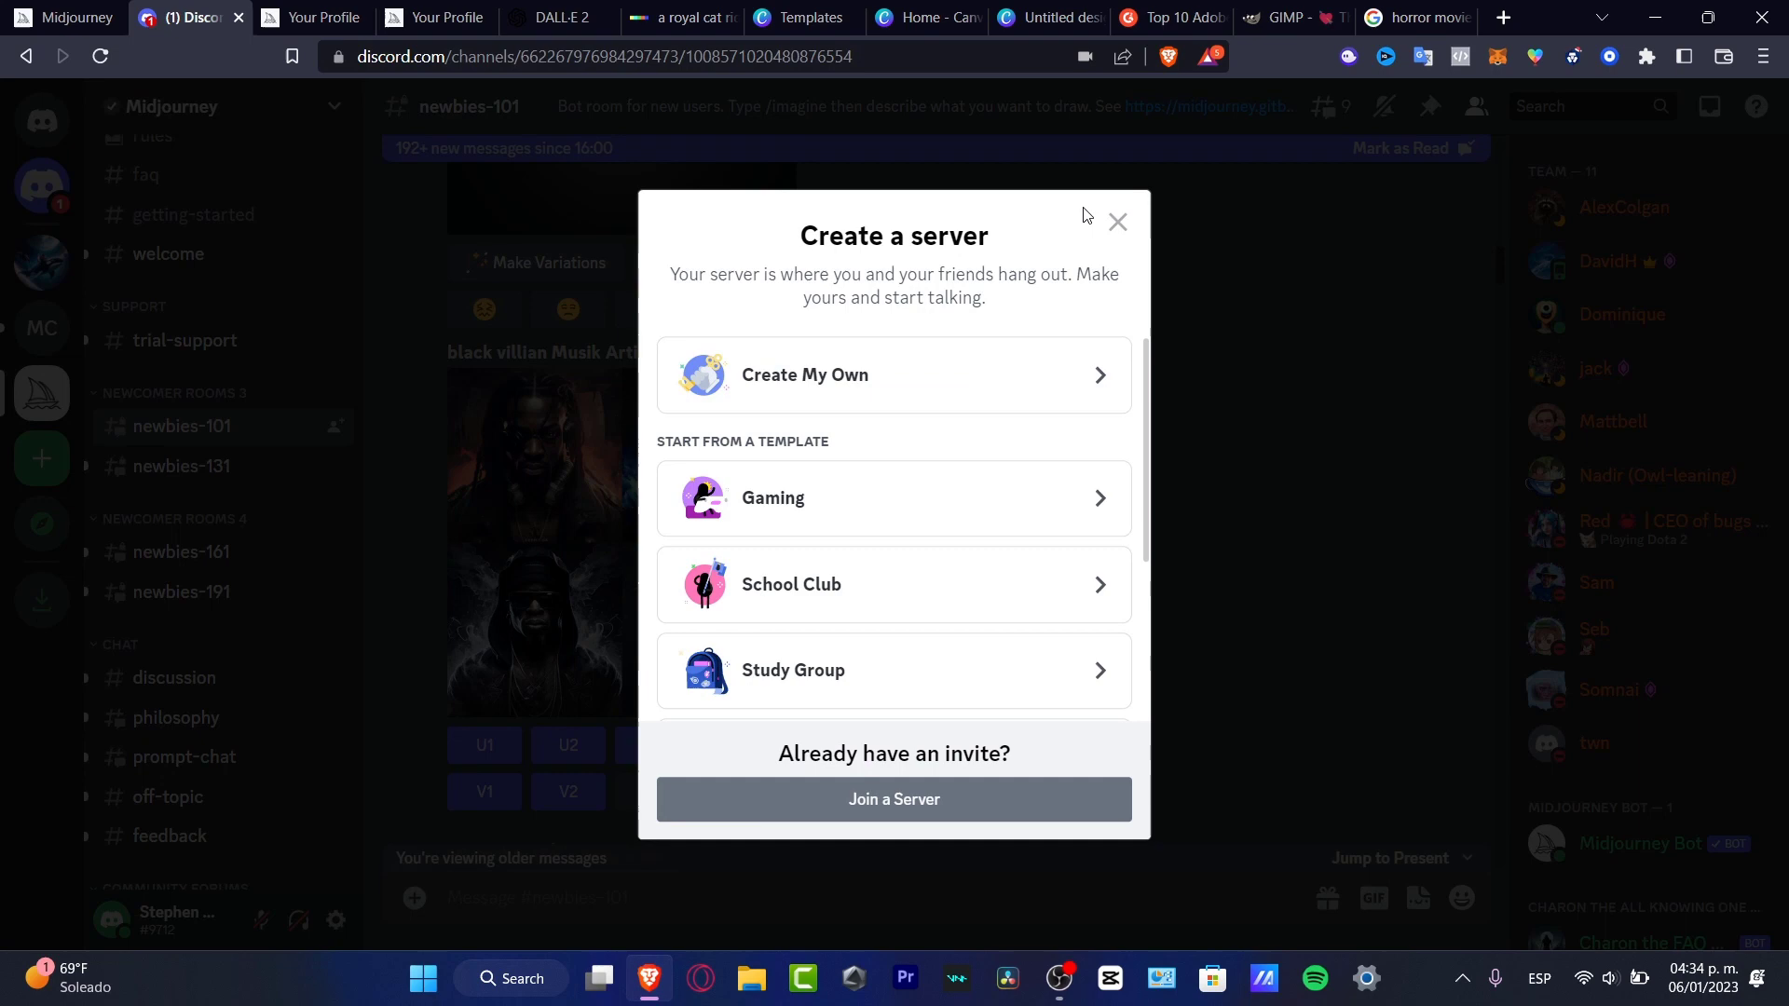
click(1118, 224)
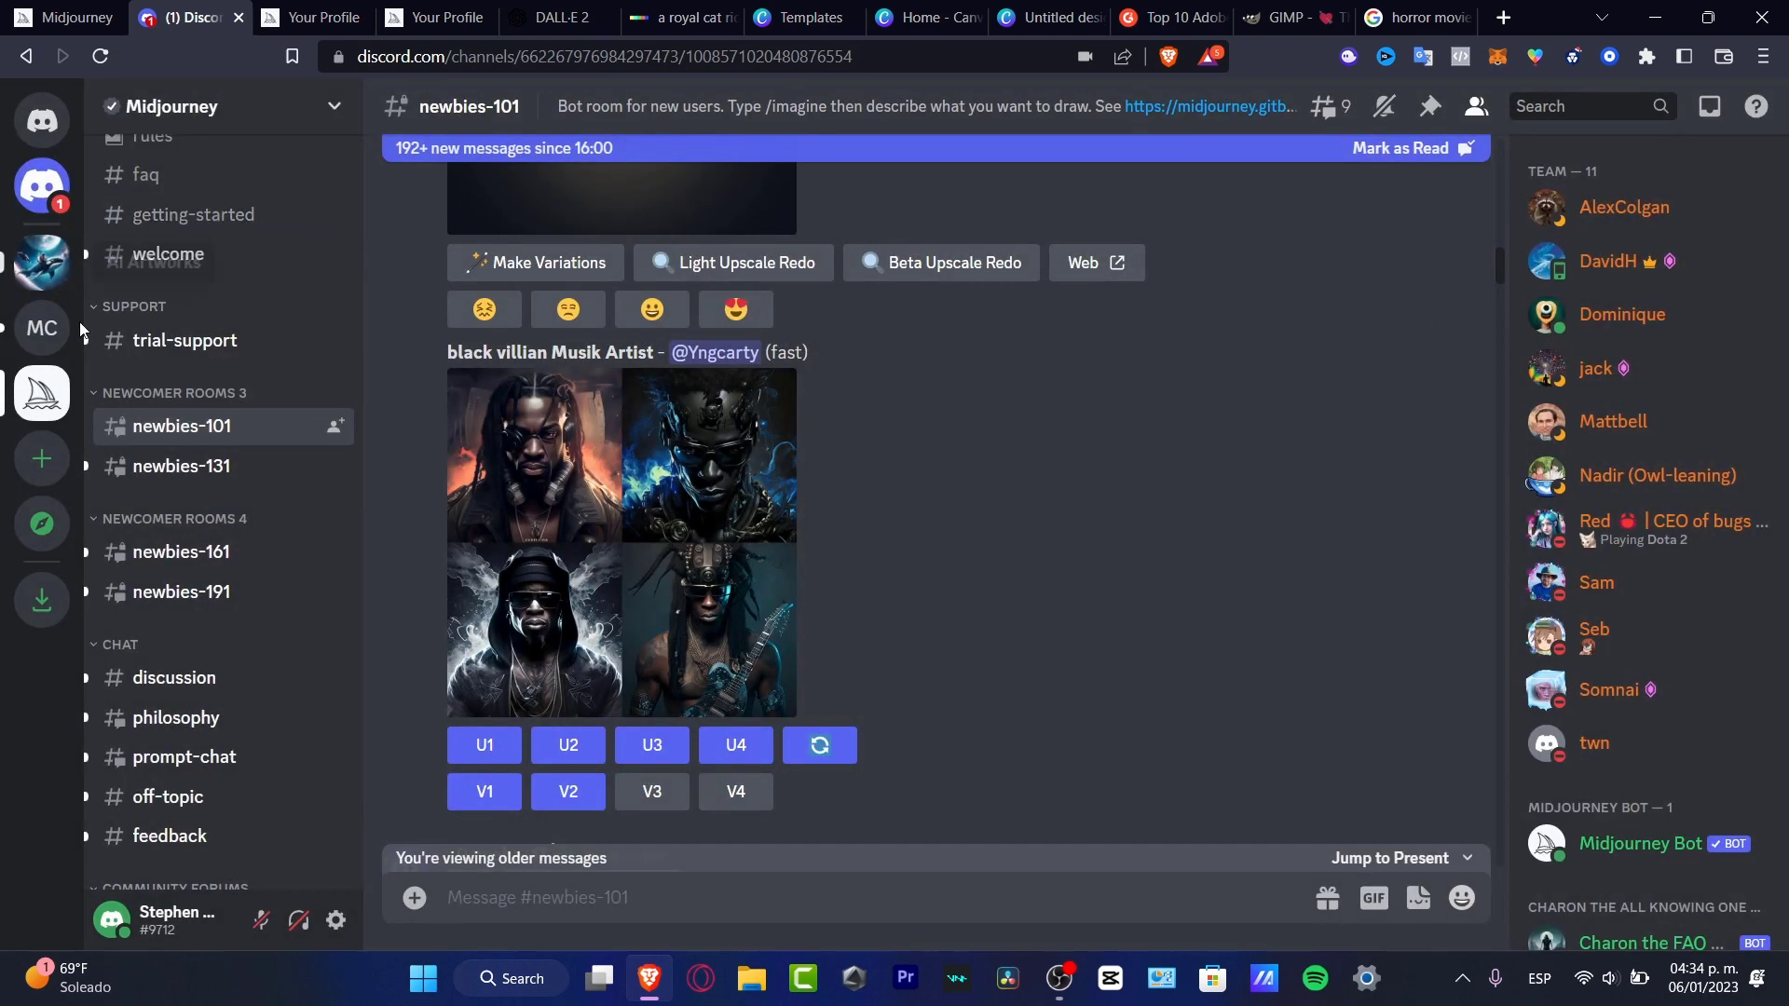
mouse_move(273, 441)
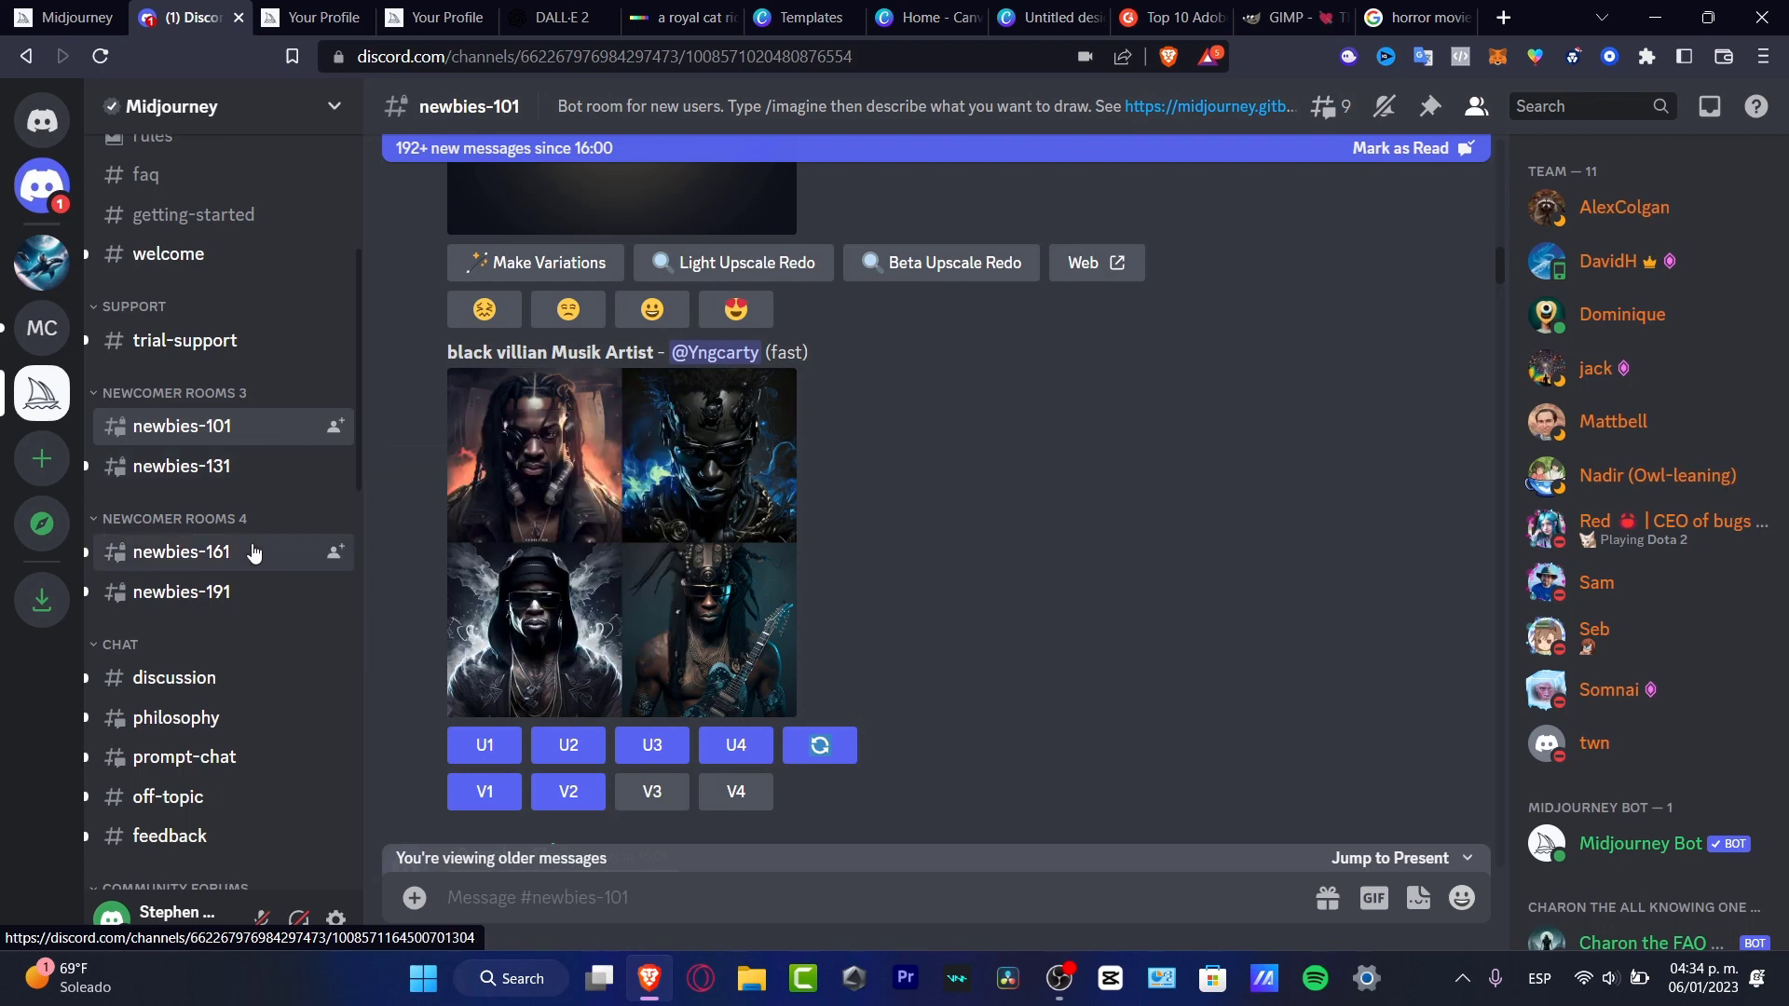
mouse_move(247, 611)
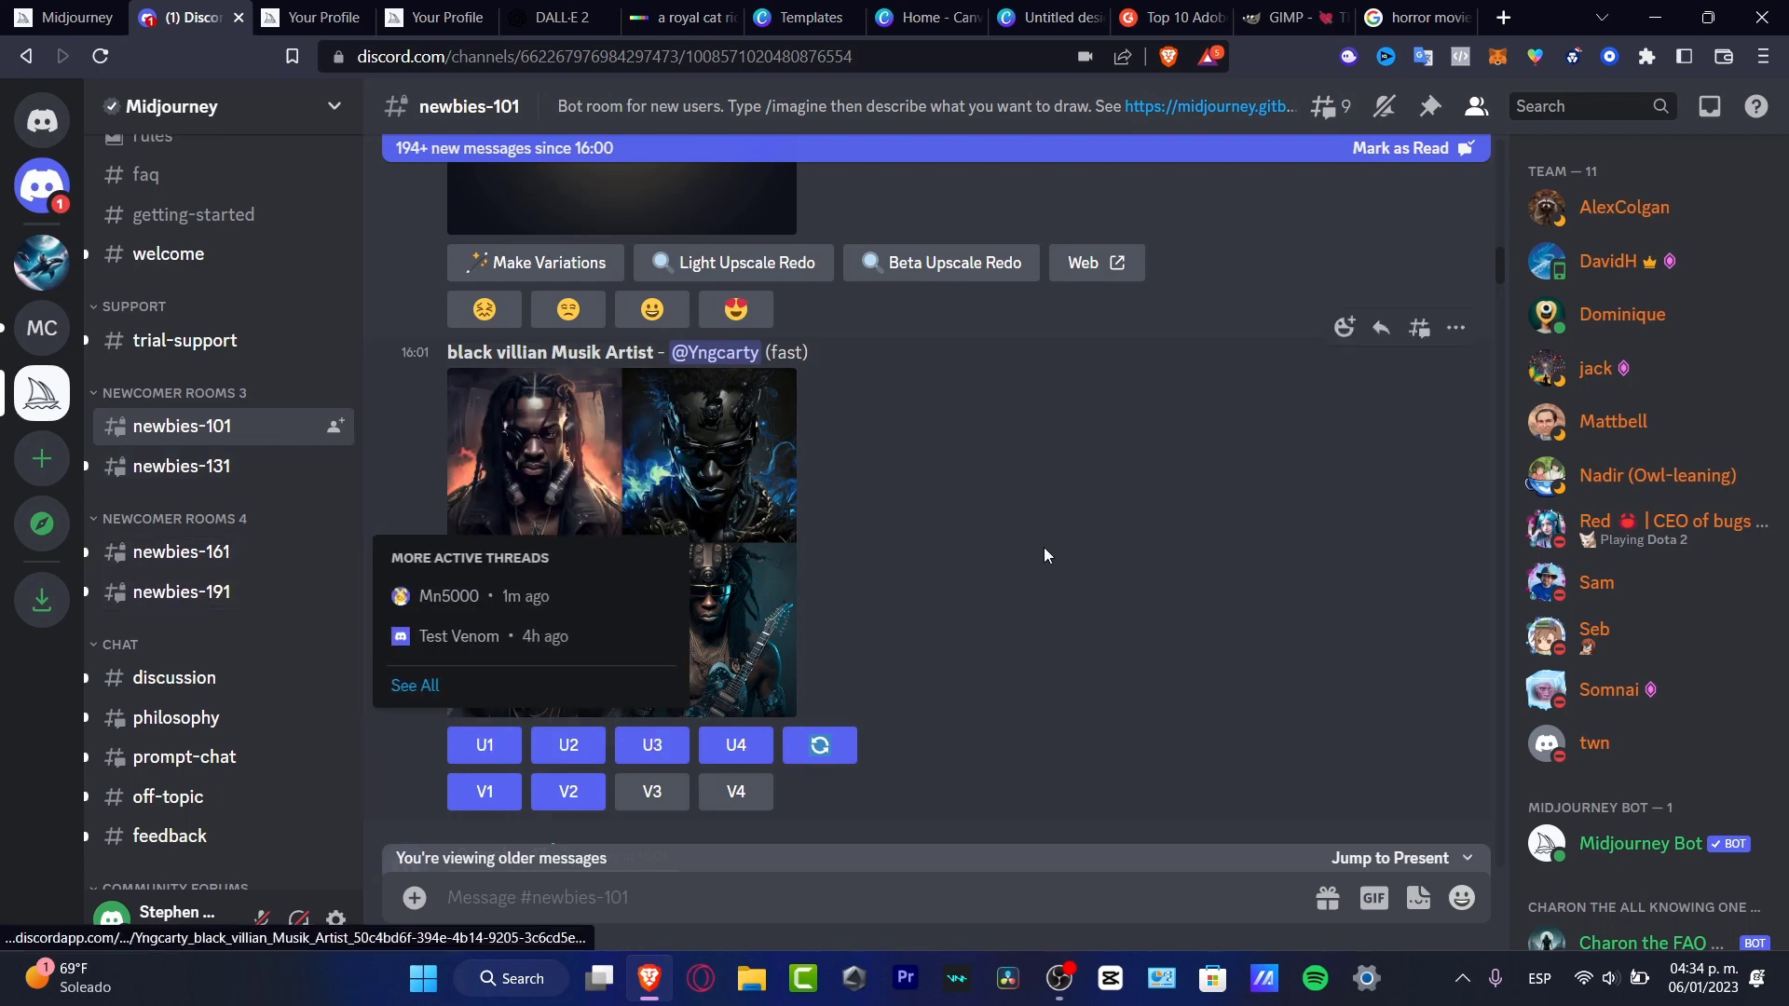
click(1477, 110)
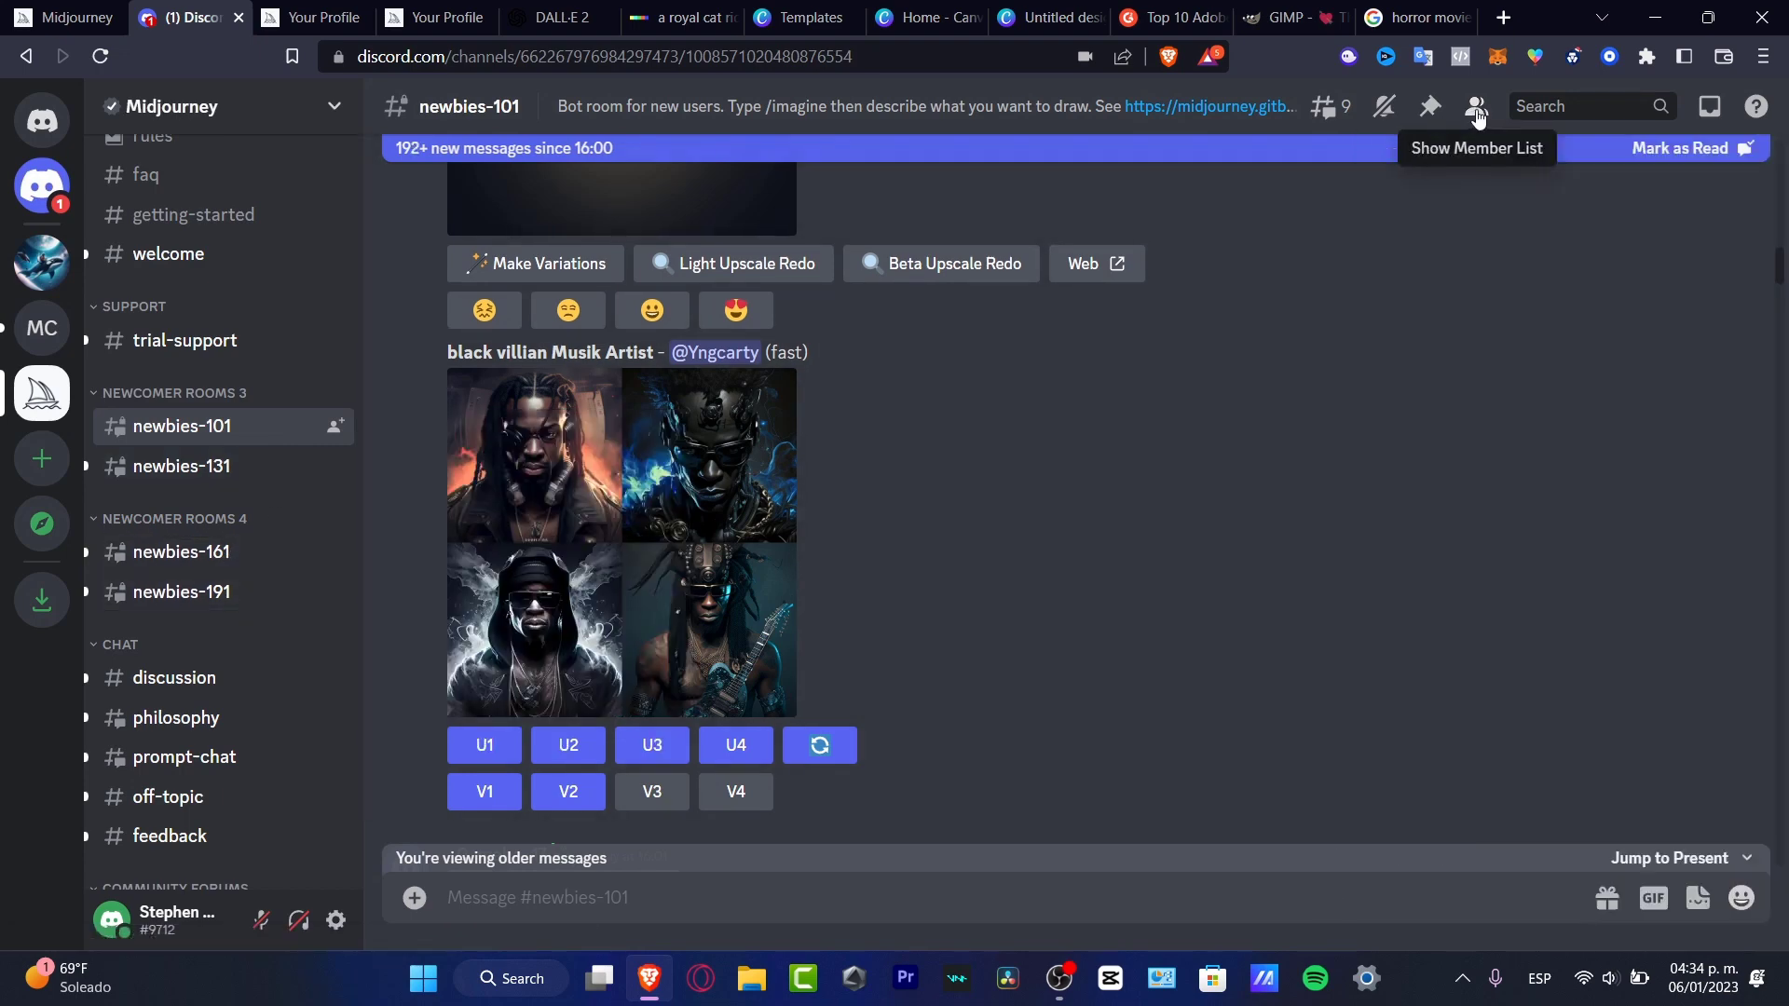
click(1481, 108)
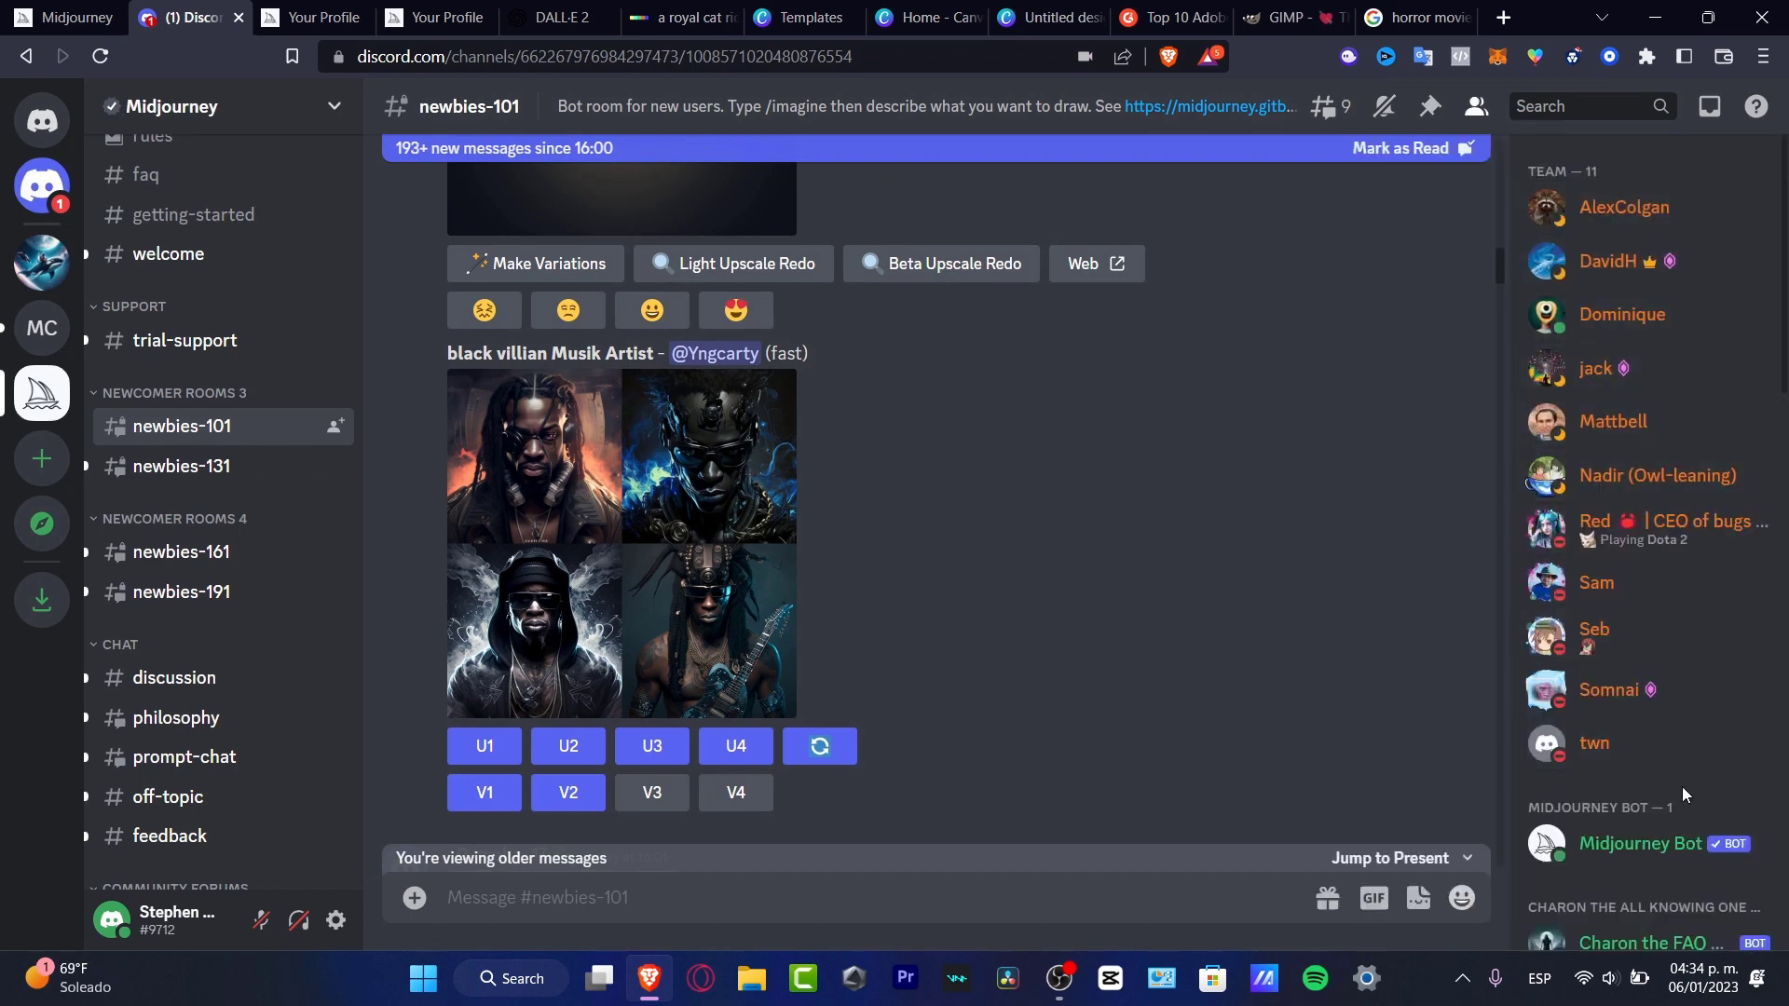
click(1603, 833)
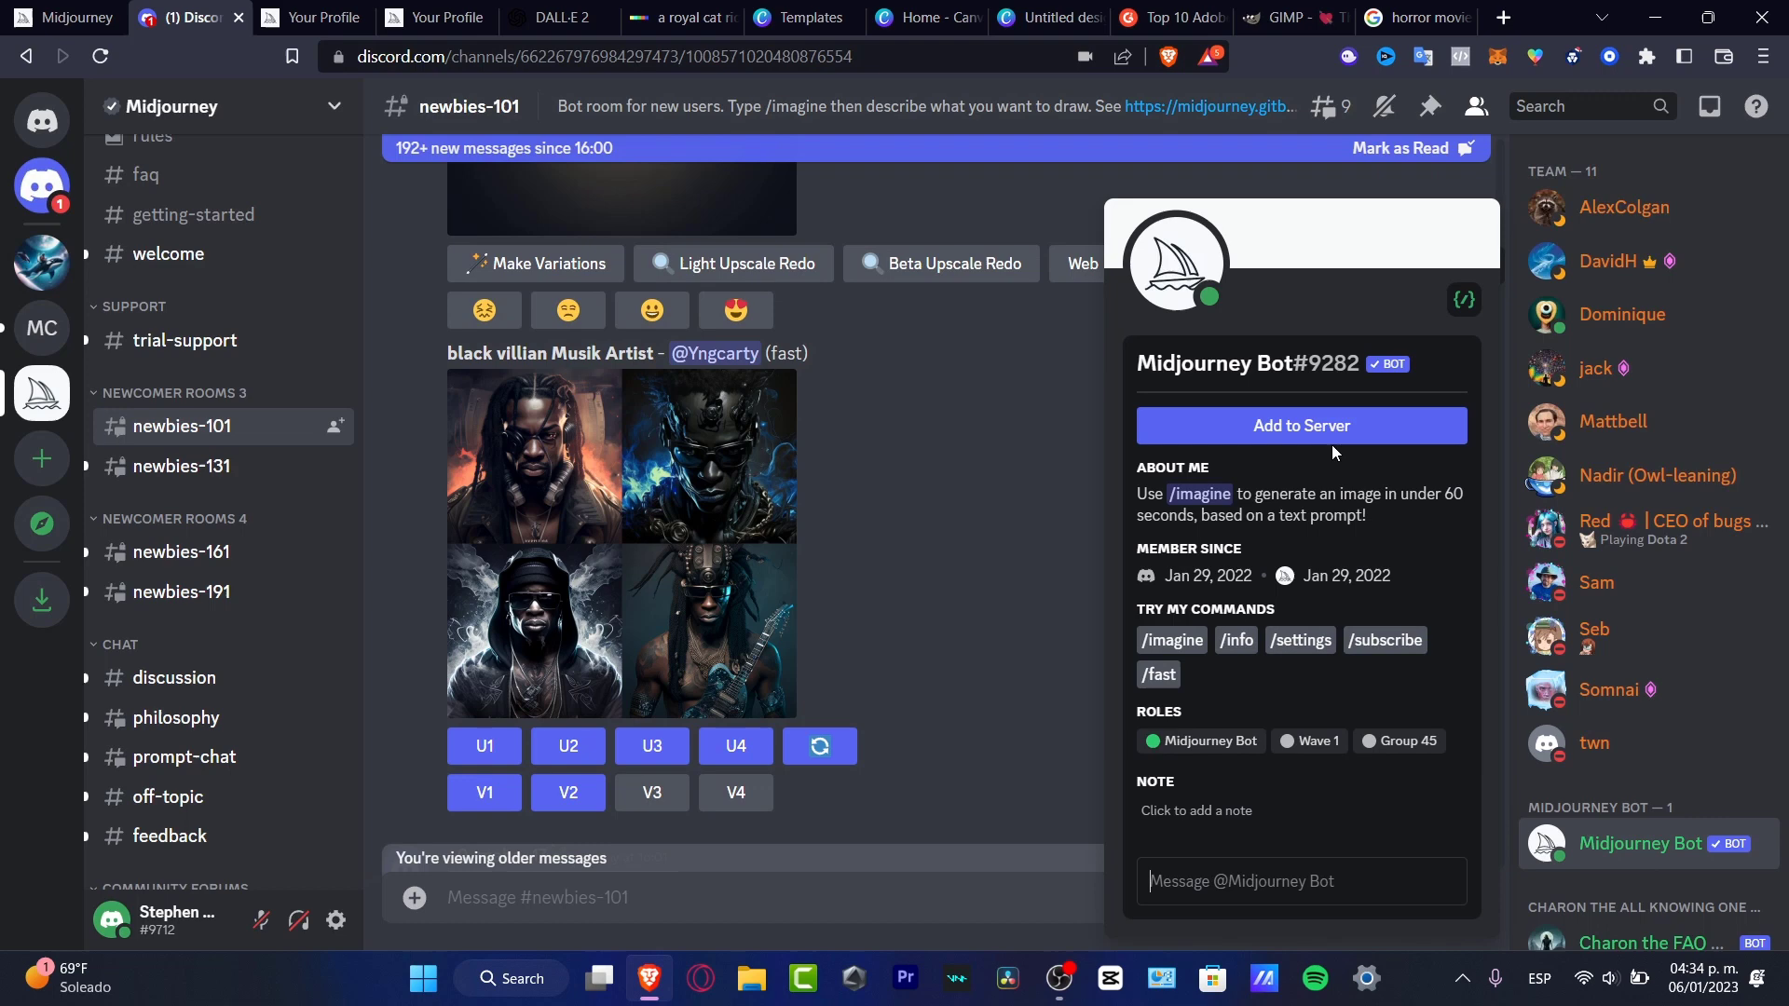
click(42, 262)
Scroll through the channel history and glance at the Canva design before returning to Discord.
scroll(935, 564, up, 20)
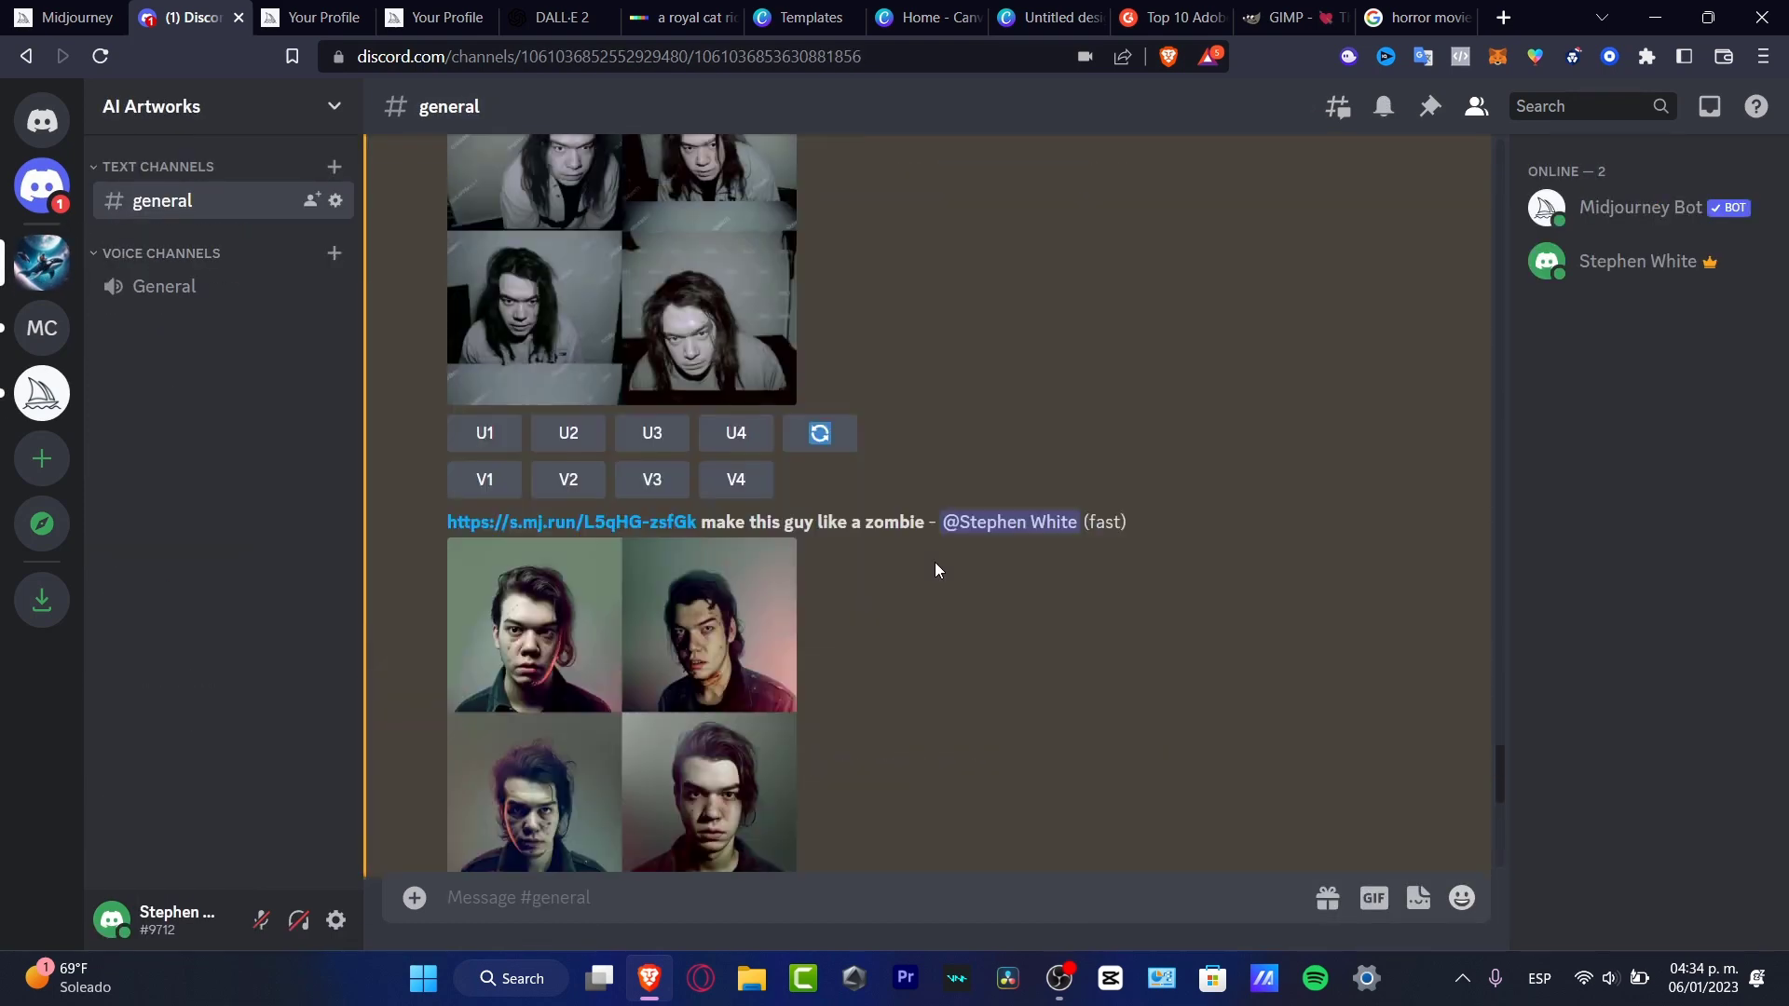
scroll(935, 570, up, 20)
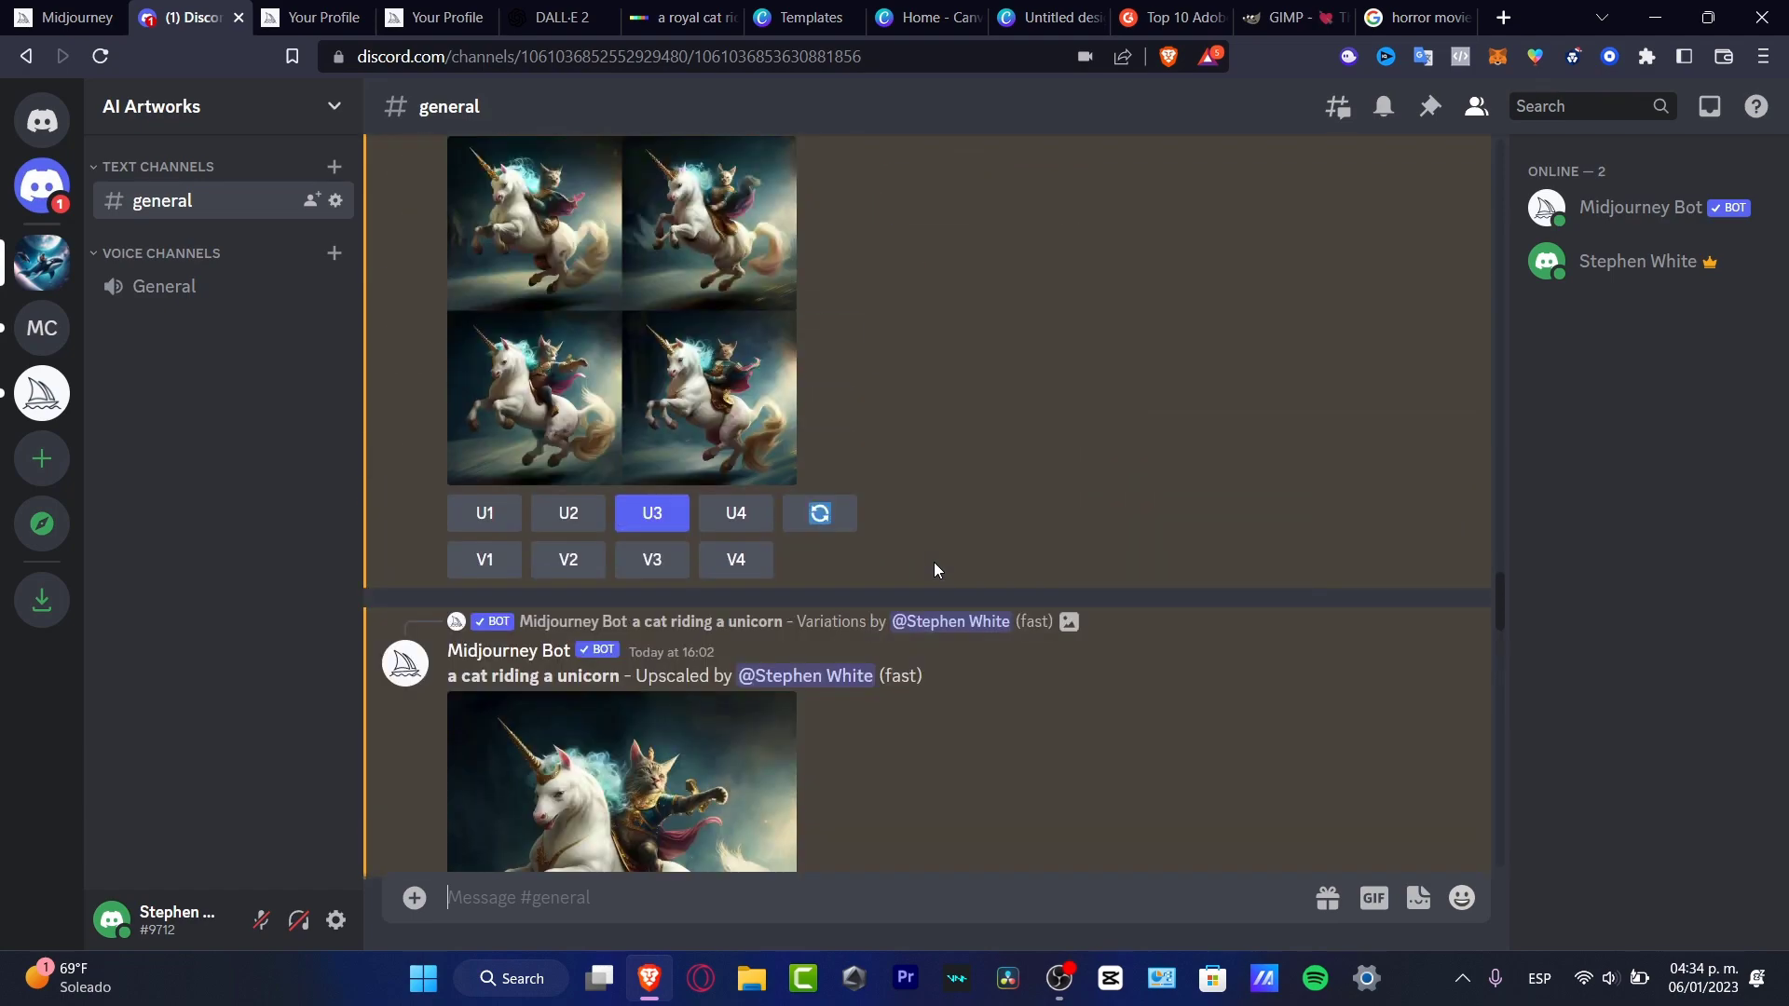
scroll(931, 570, up, 8)
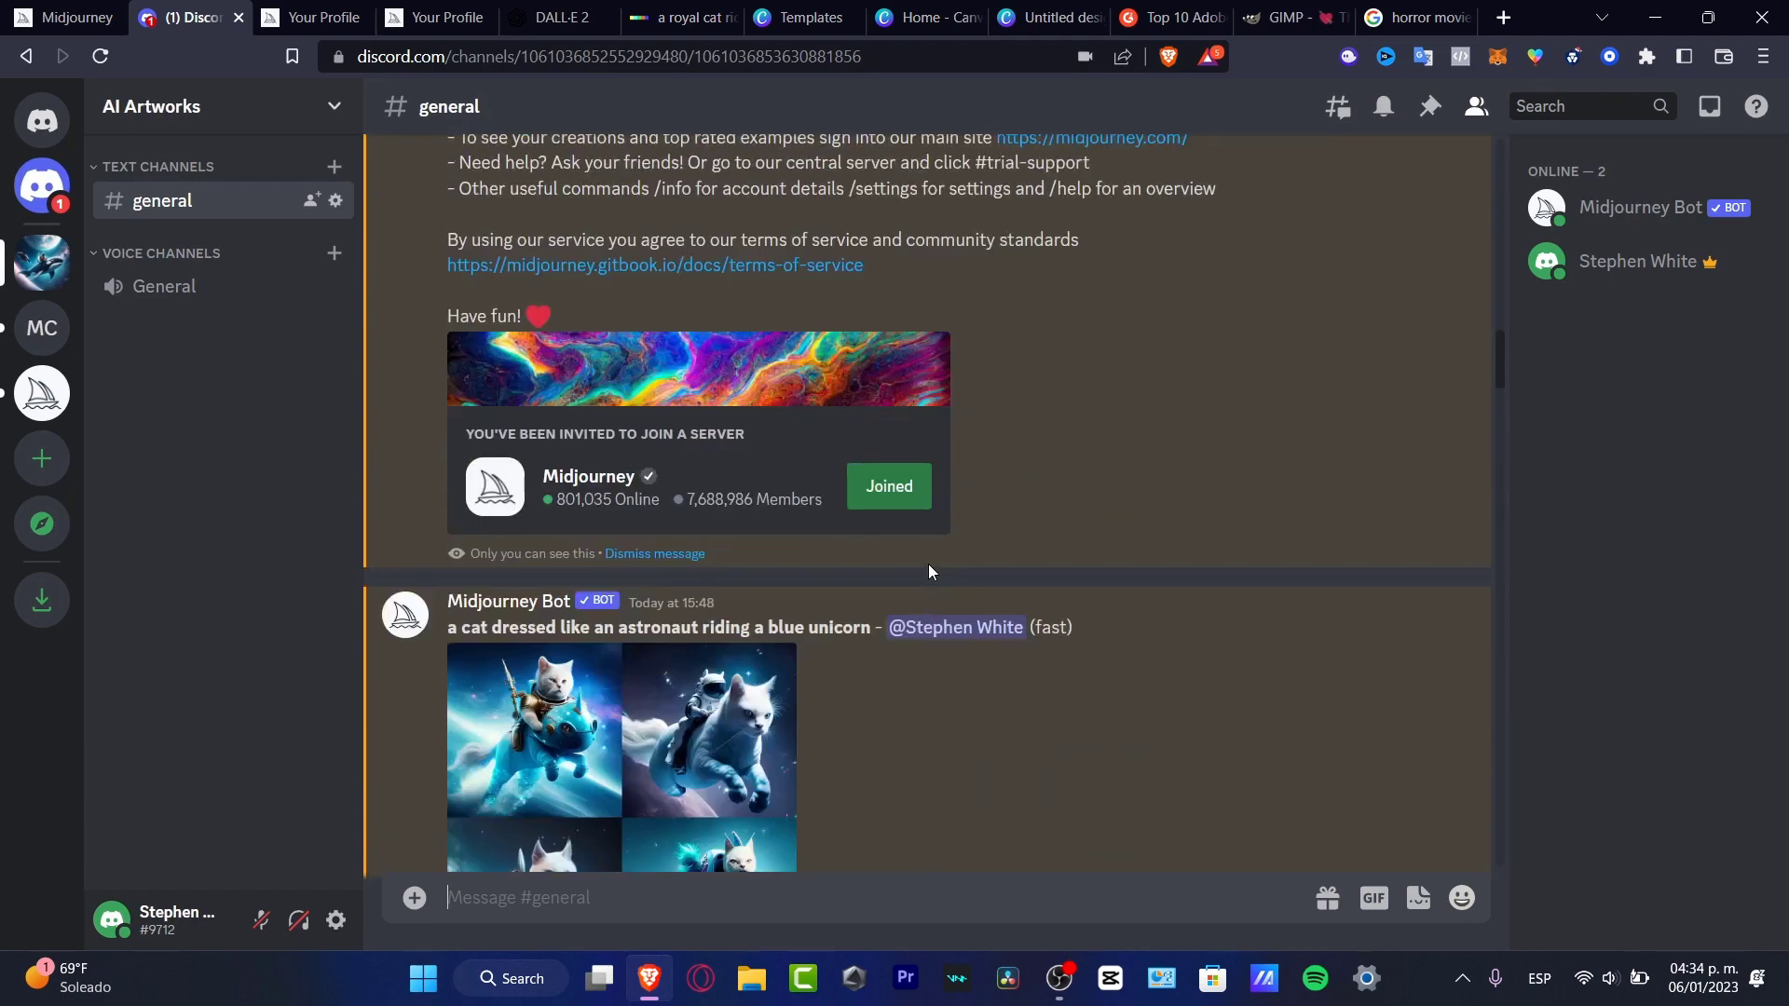
scroll(927, 566, up, 15)
scroll(920, 578, down, 5)
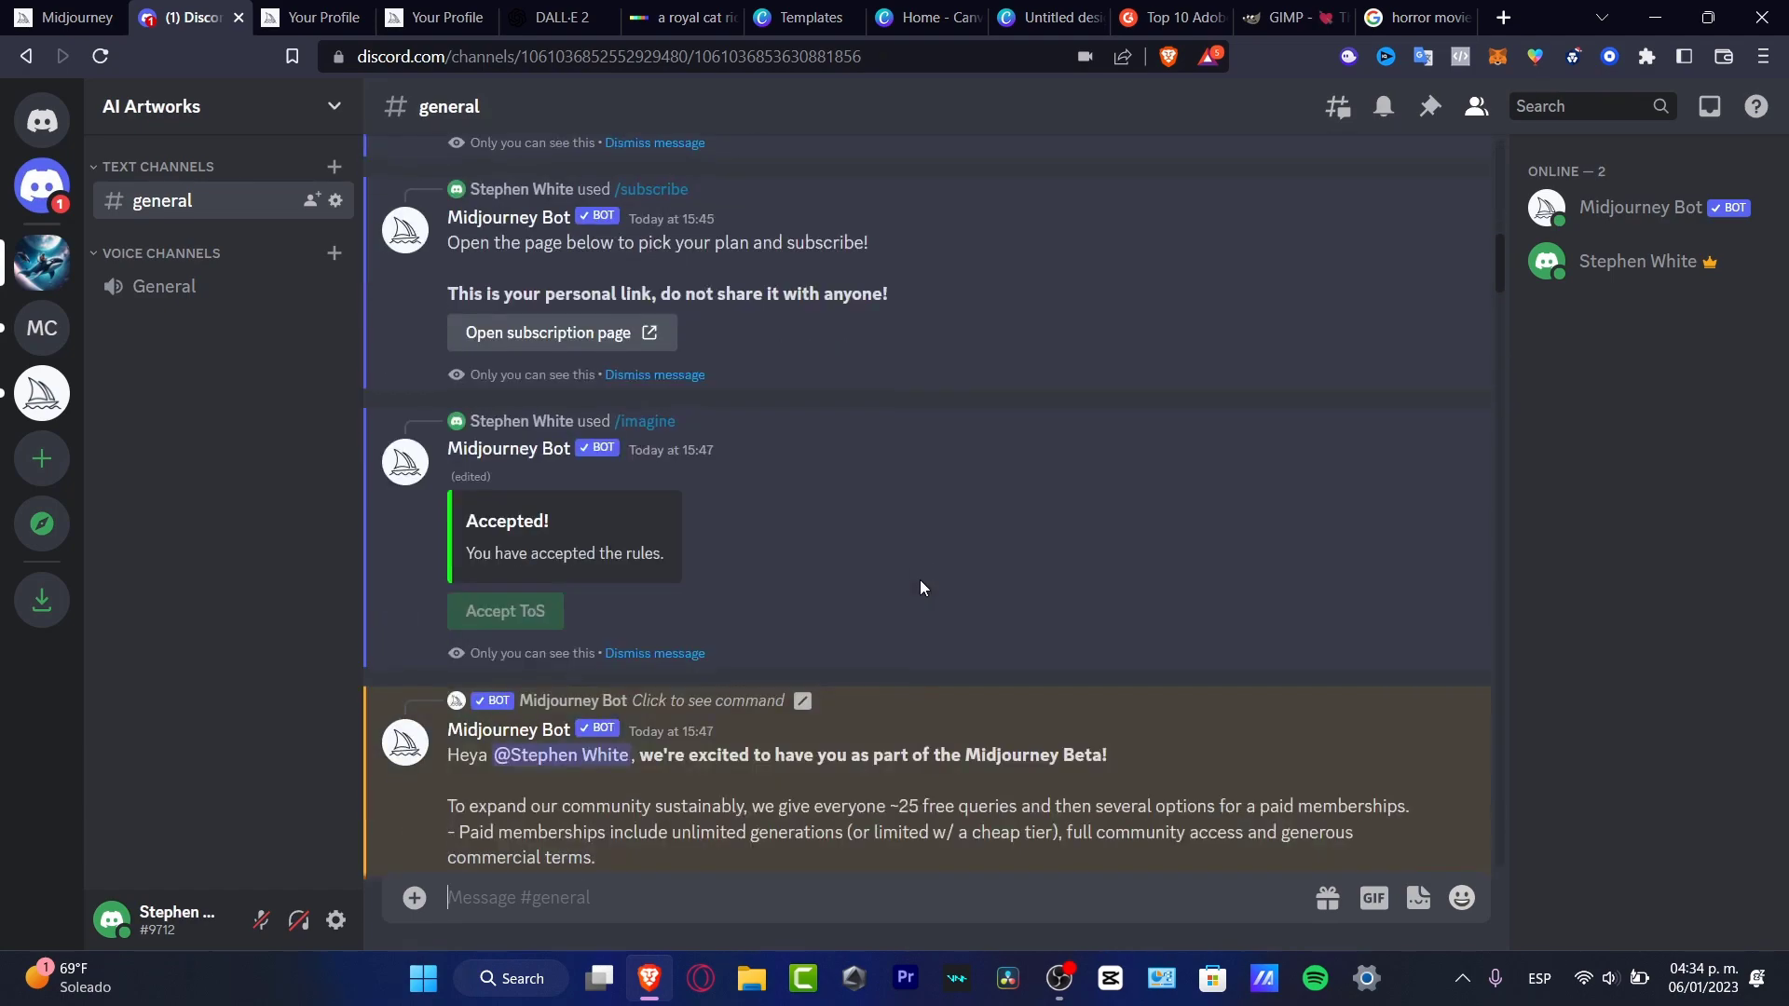
scroll(920, 587, down, 15)
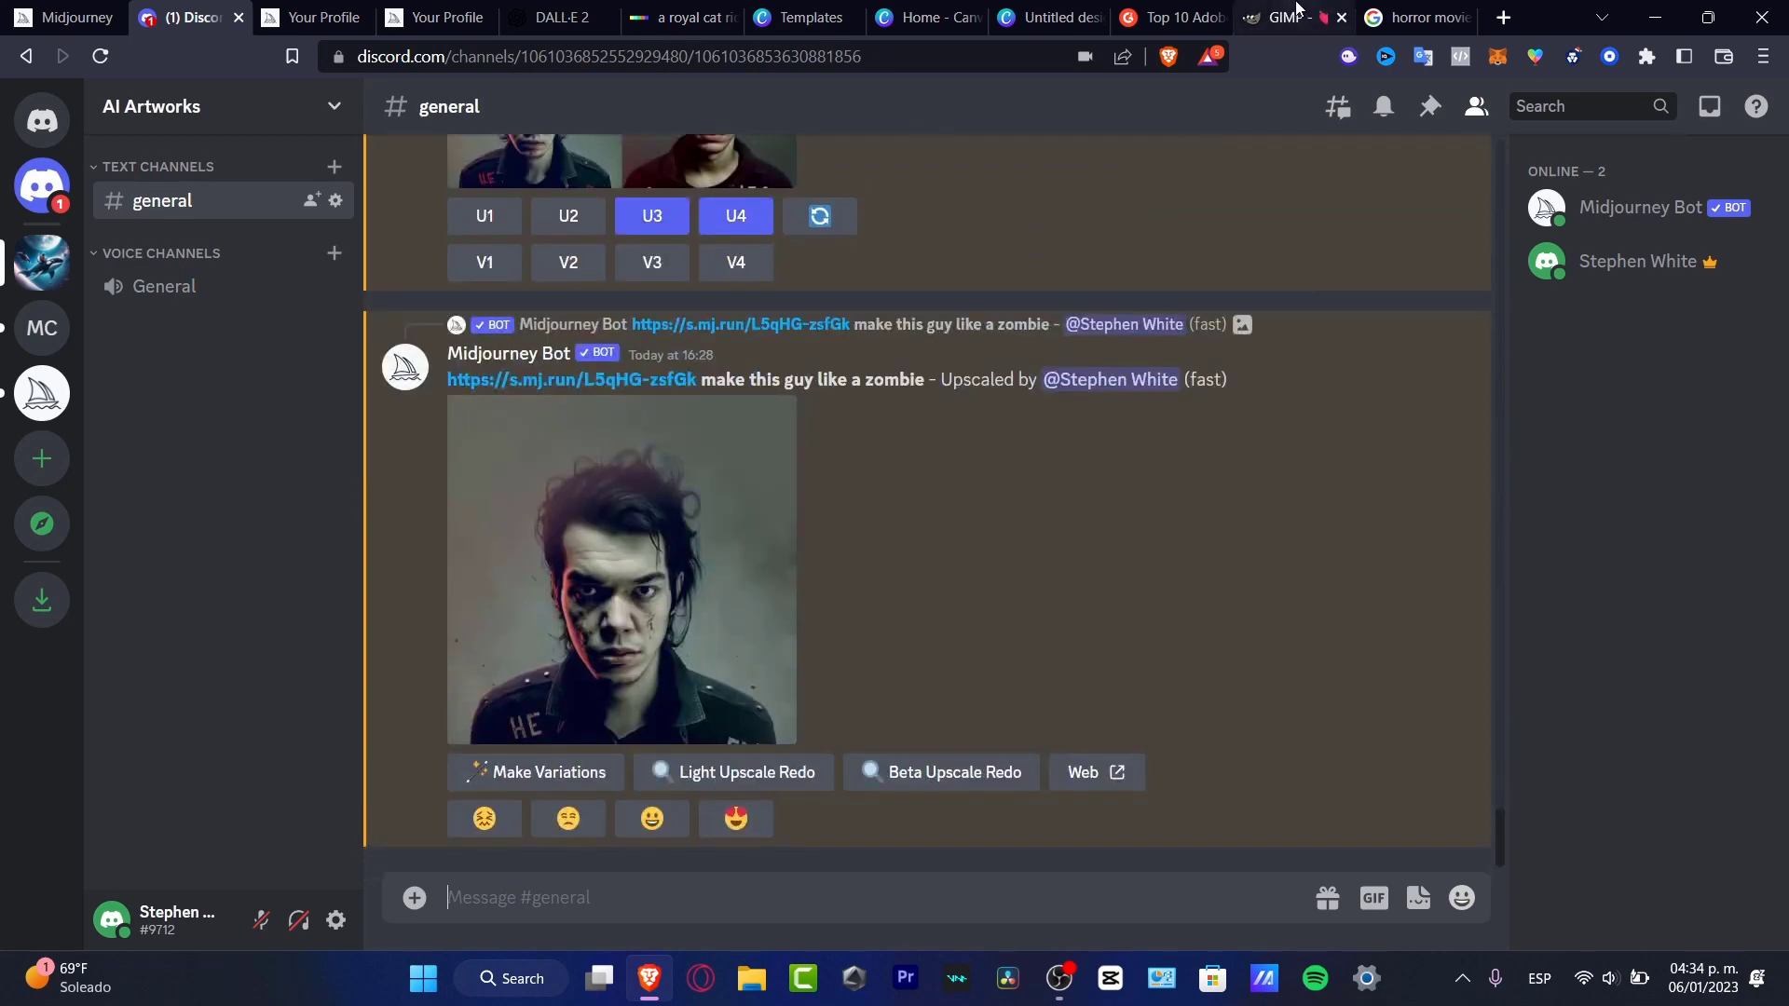
click(1048, 16)
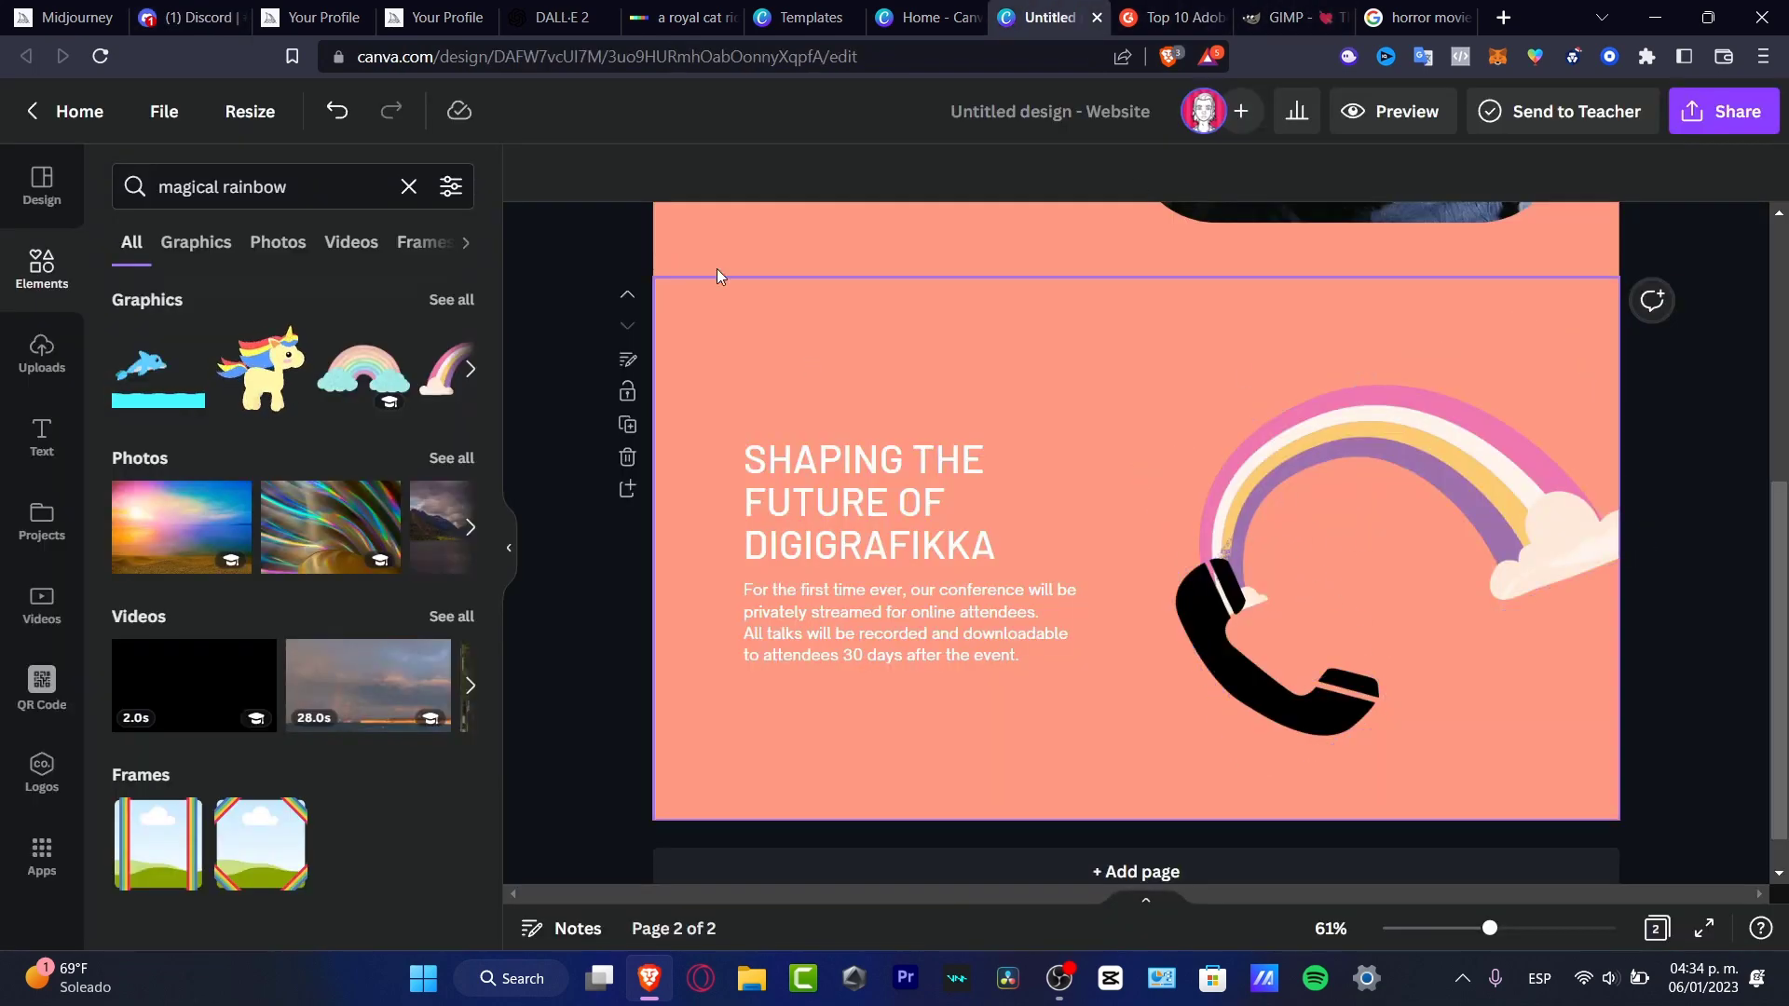
click(191, 17)
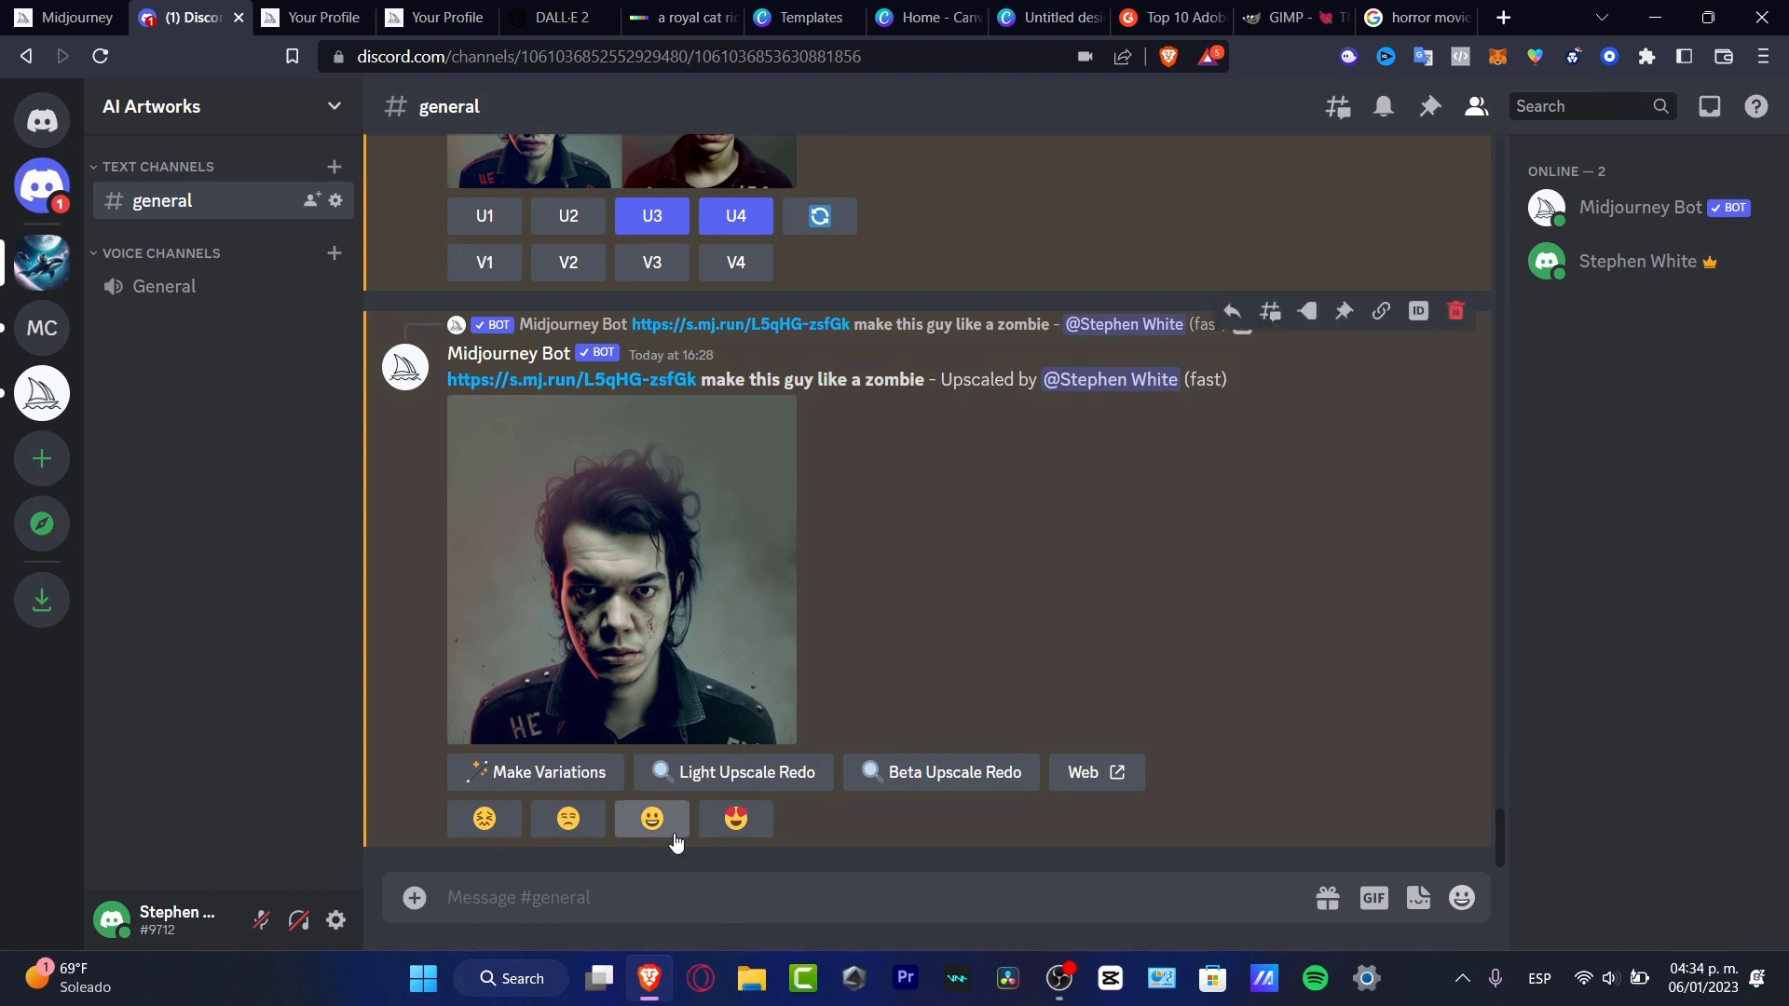
Run /imagine with the prompt 'a unicorn emerging from a phone device'.
text(/)
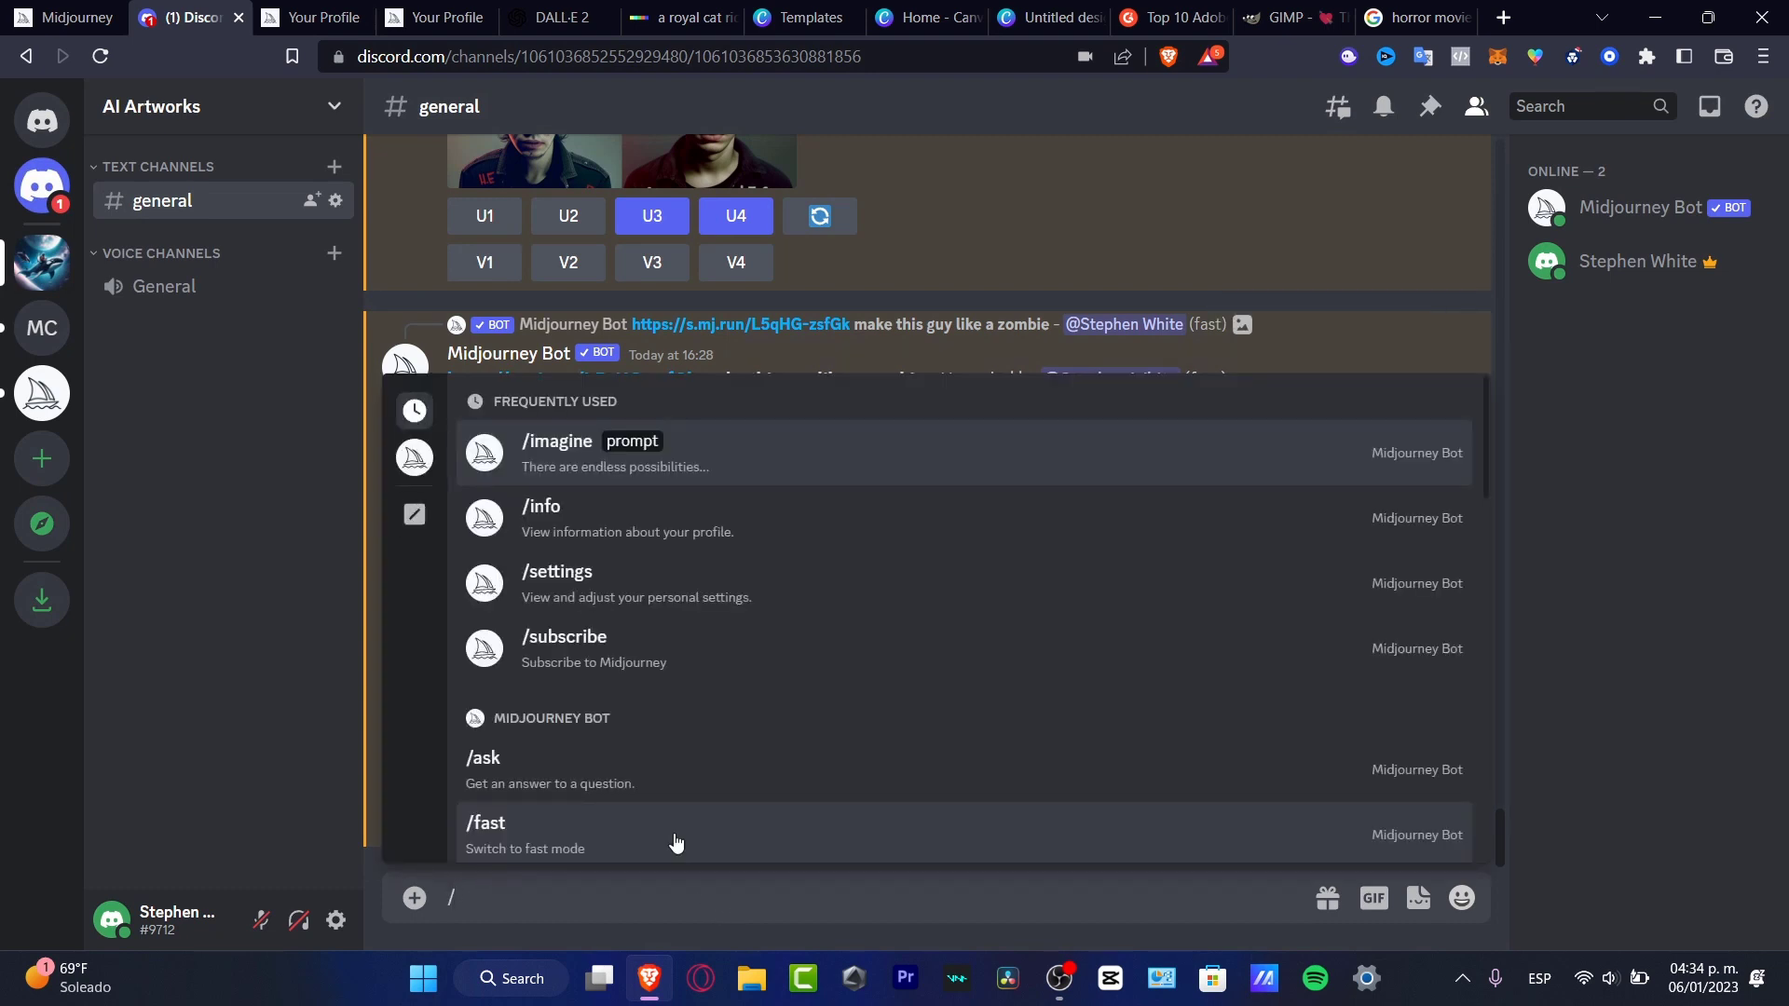
click(606, 449)
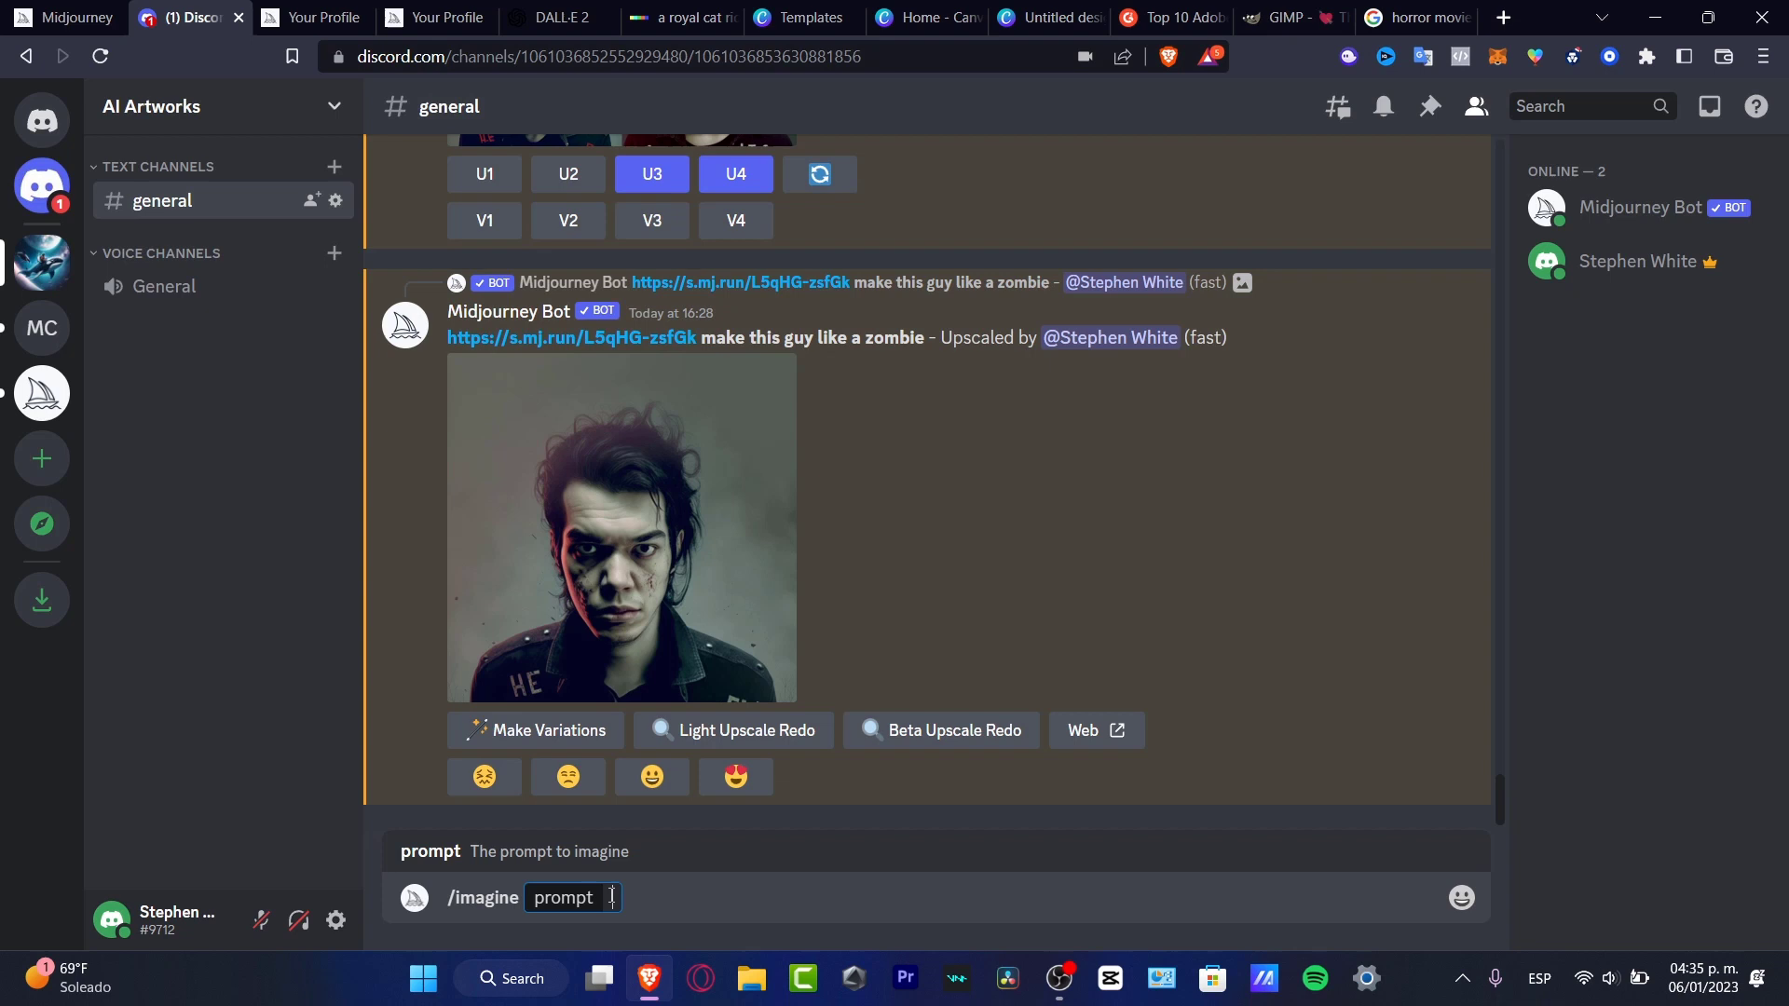
text(a unicorn emerg)
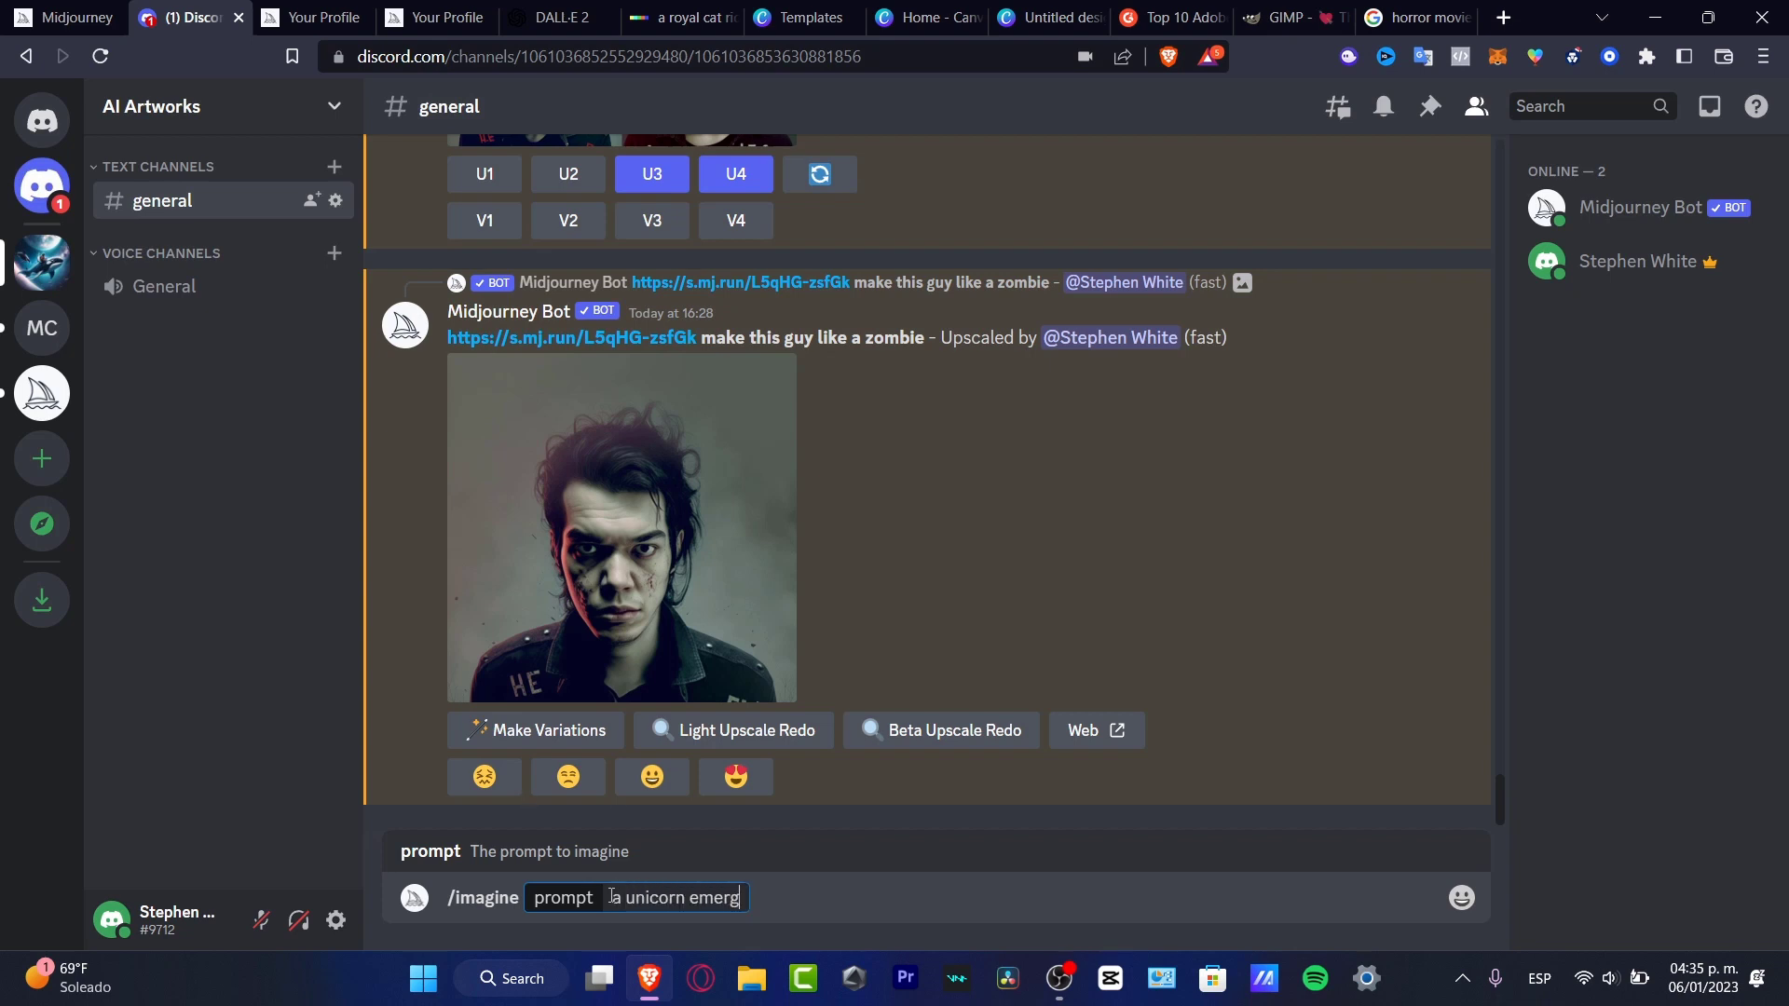
text(ing from a phone)
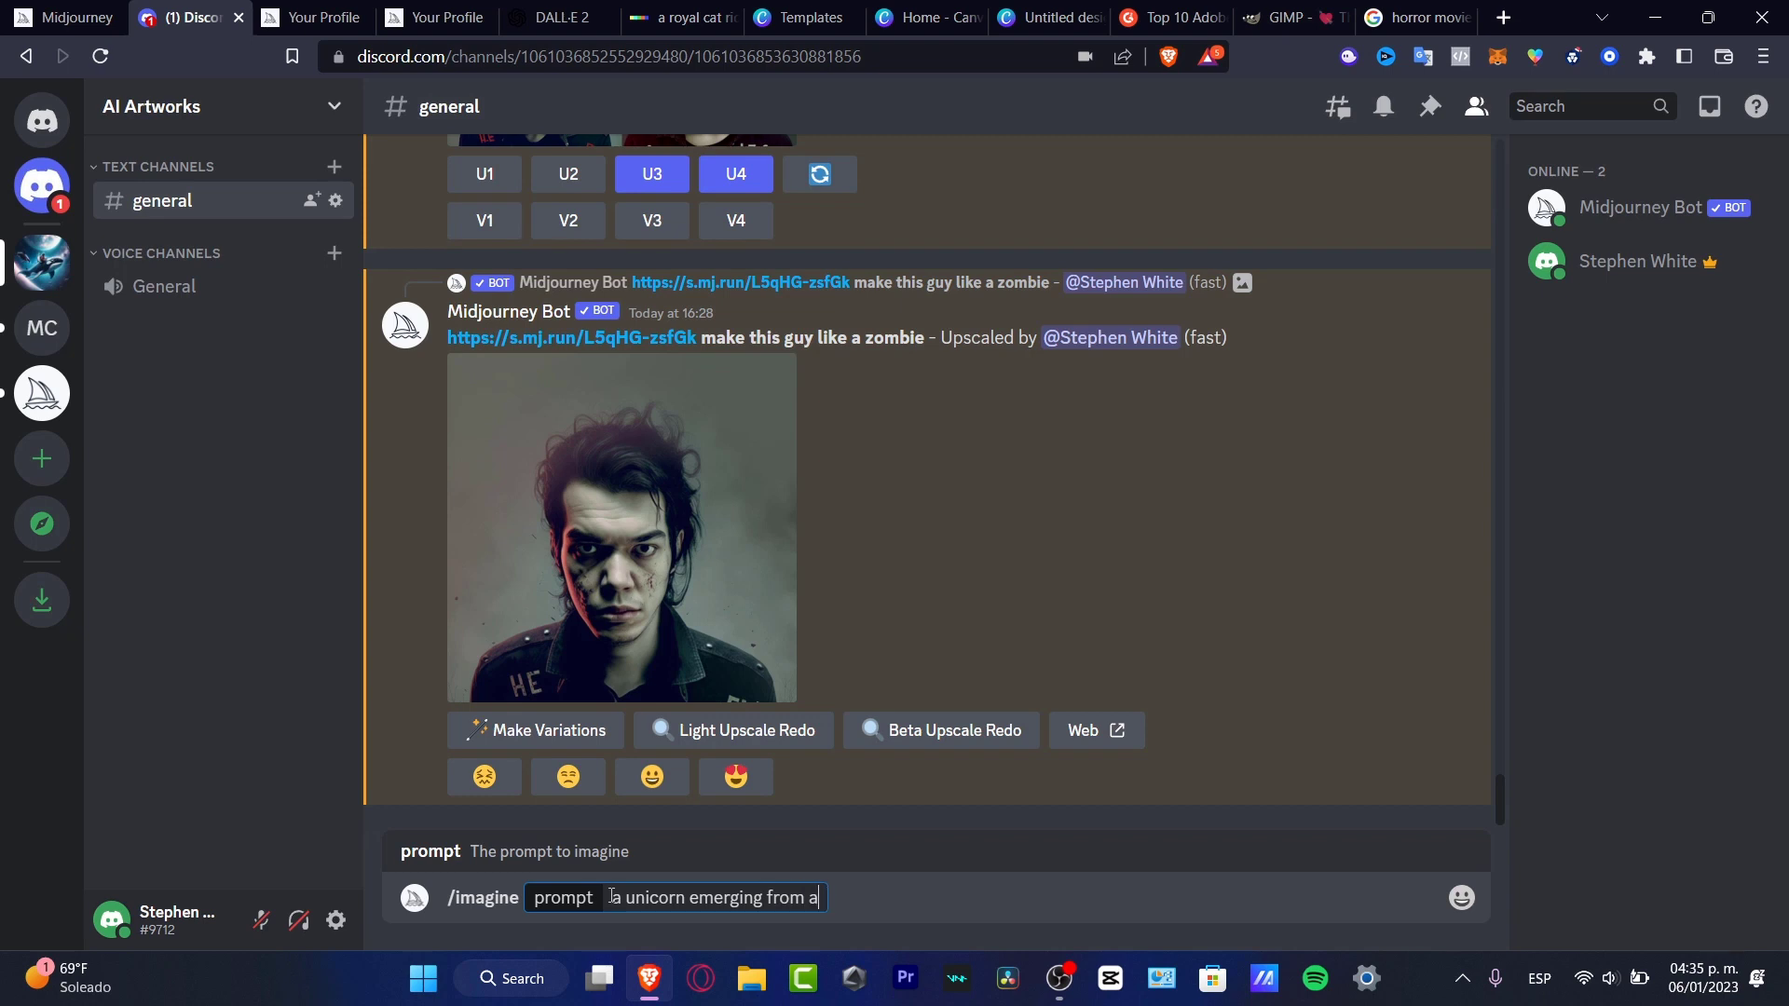
click(933, 901)
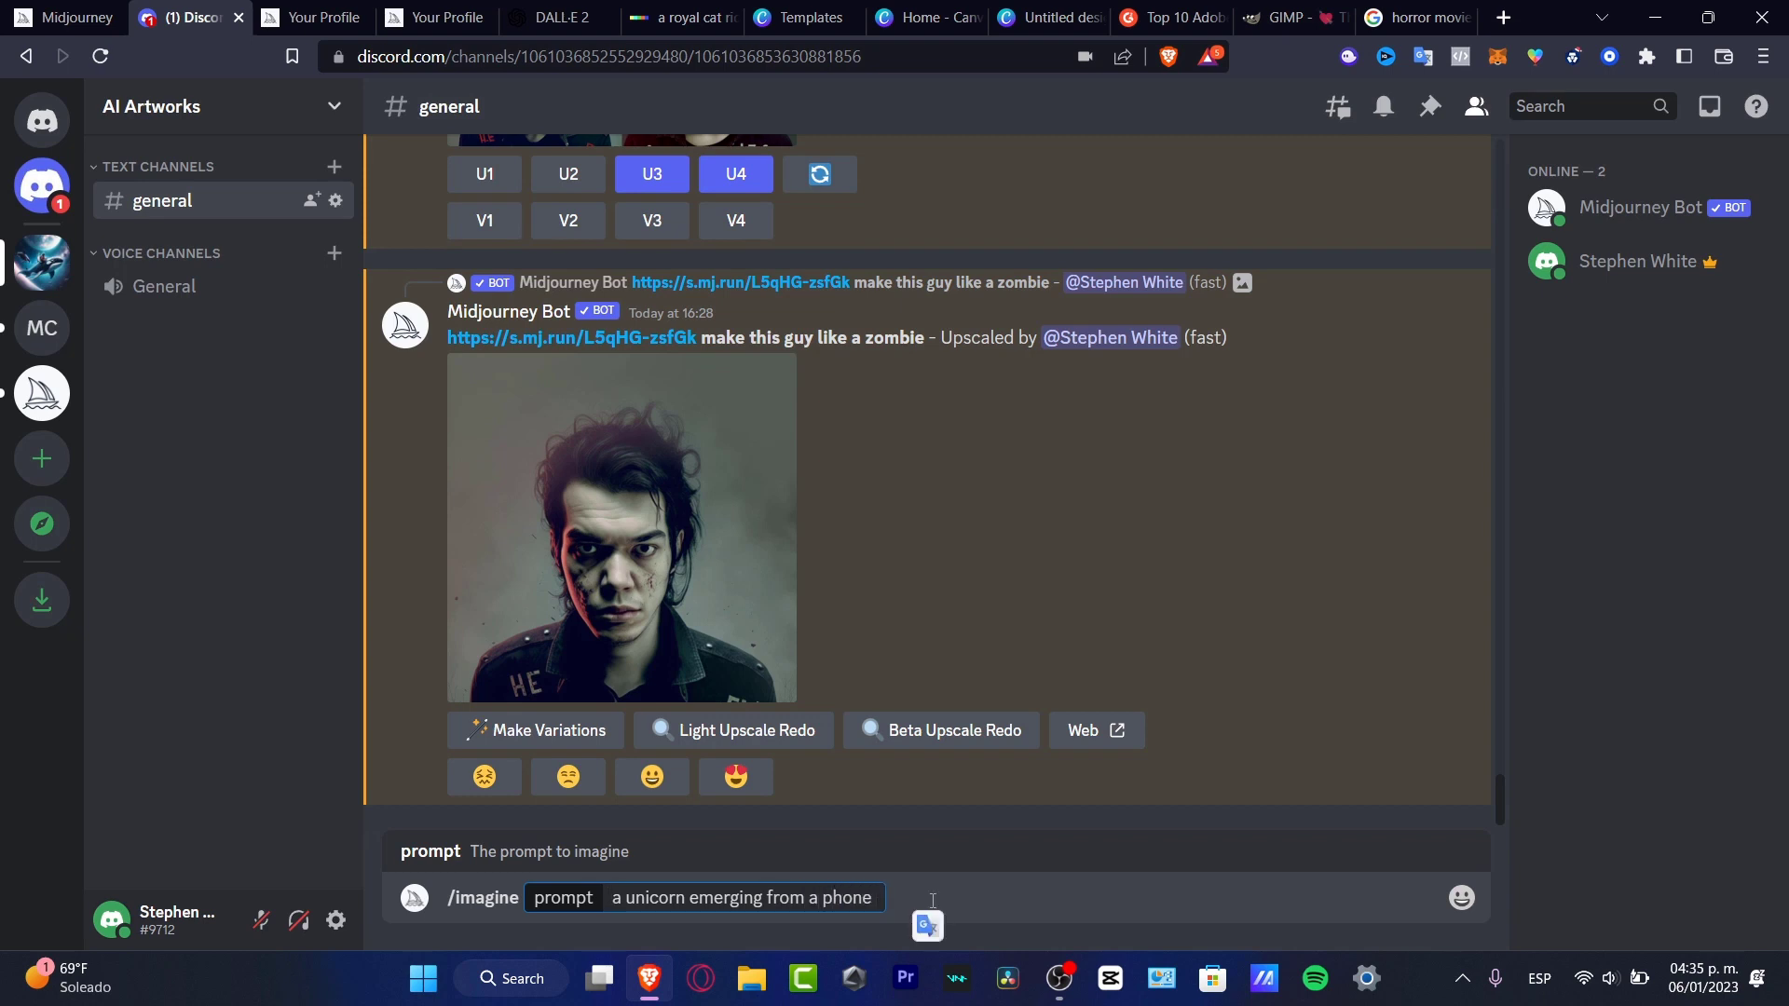
text(device)
key(Return)
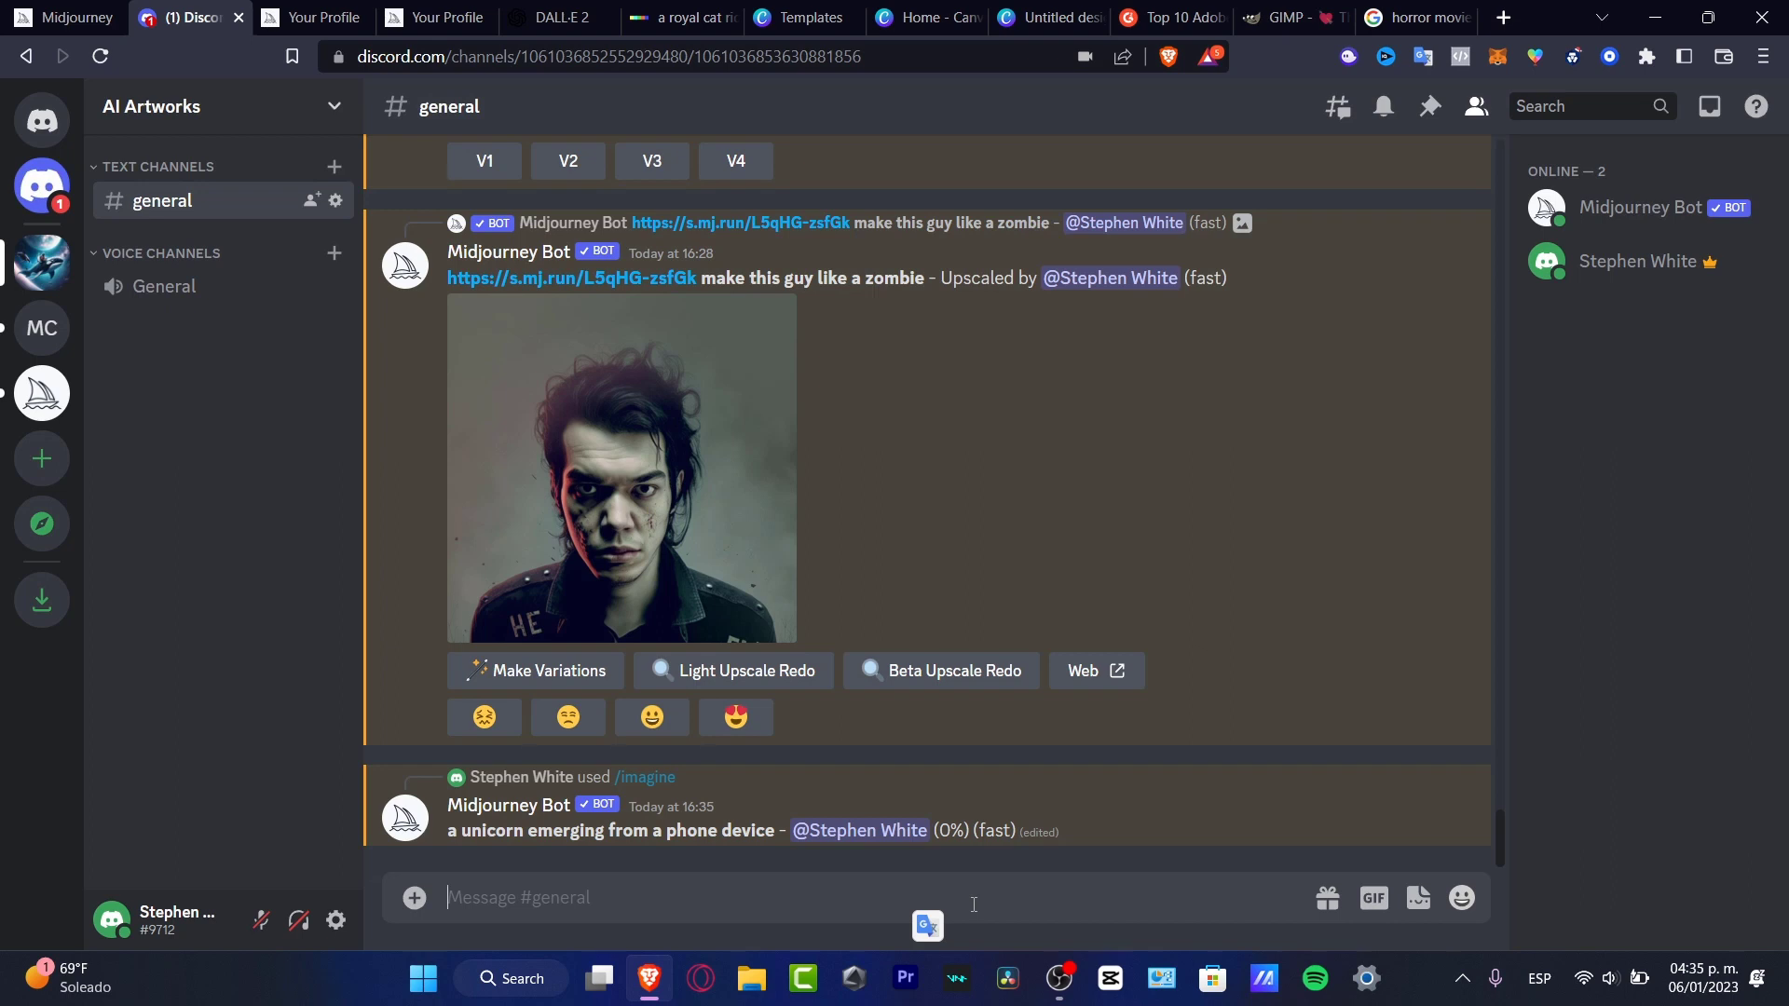
Type the keyword notes 'ASPECT, PERSPECT, CHARACTERS, ELEMENTS' in the message box, correcting typos.
drag(458, 830, 775, 832)
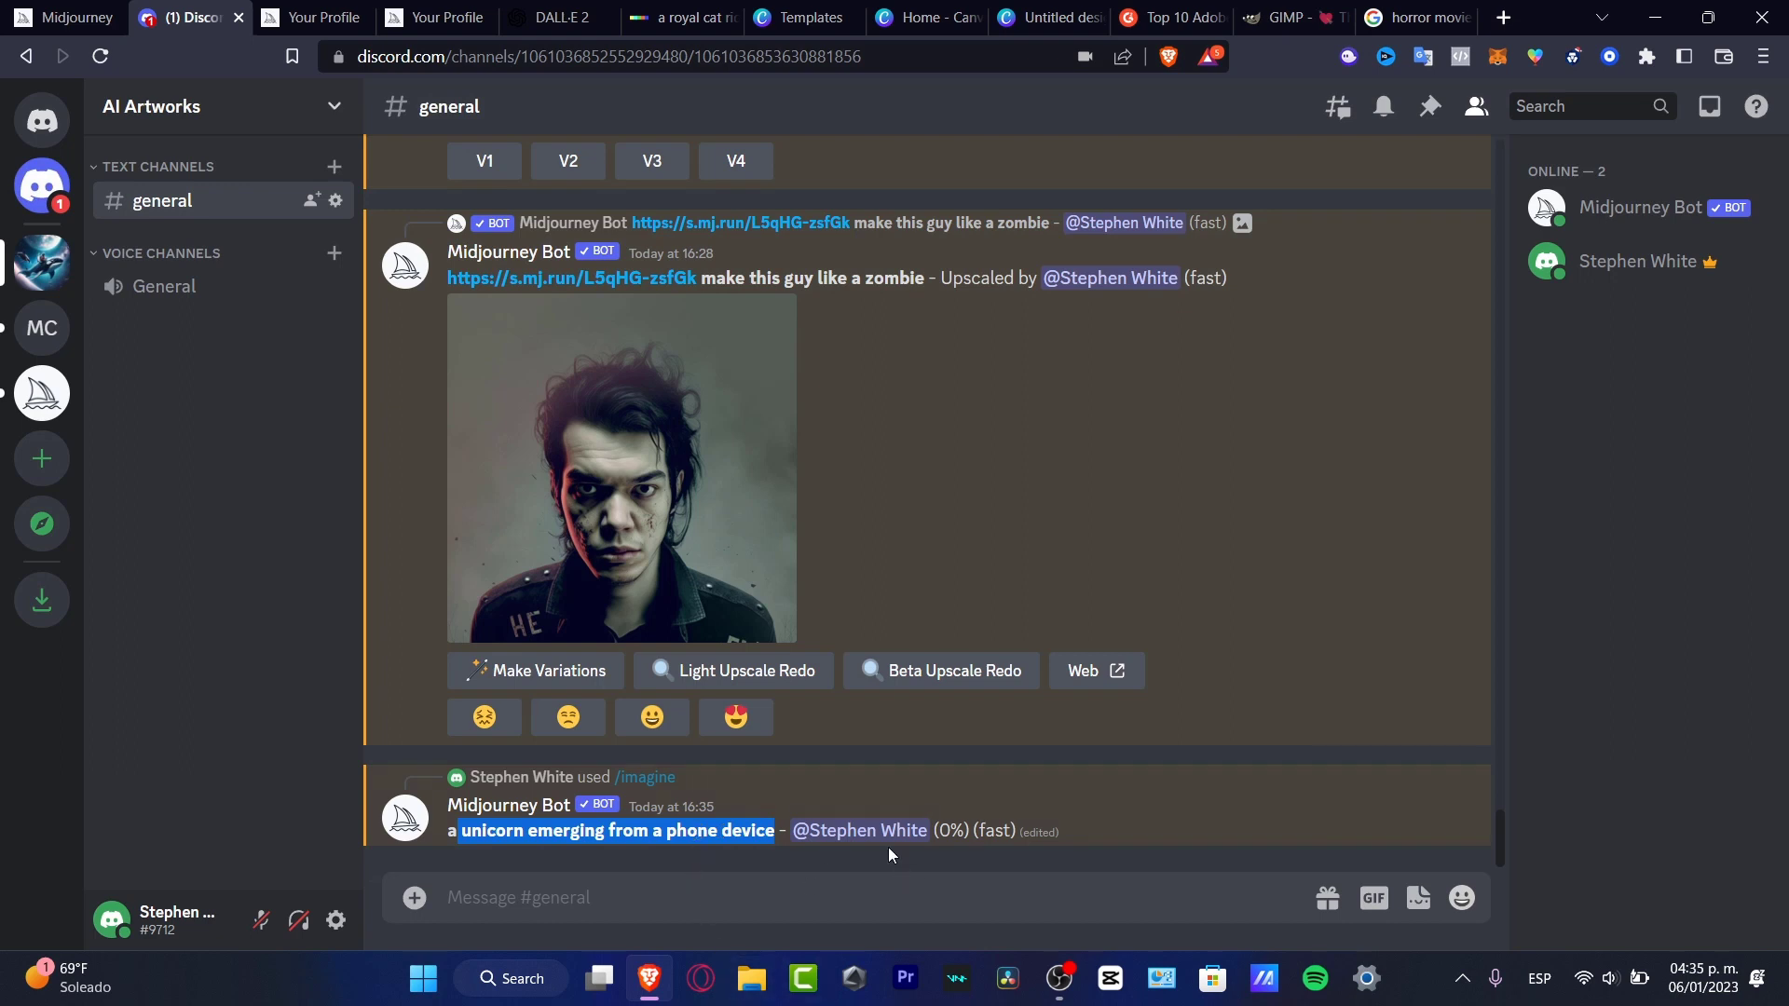
click(829, 908)
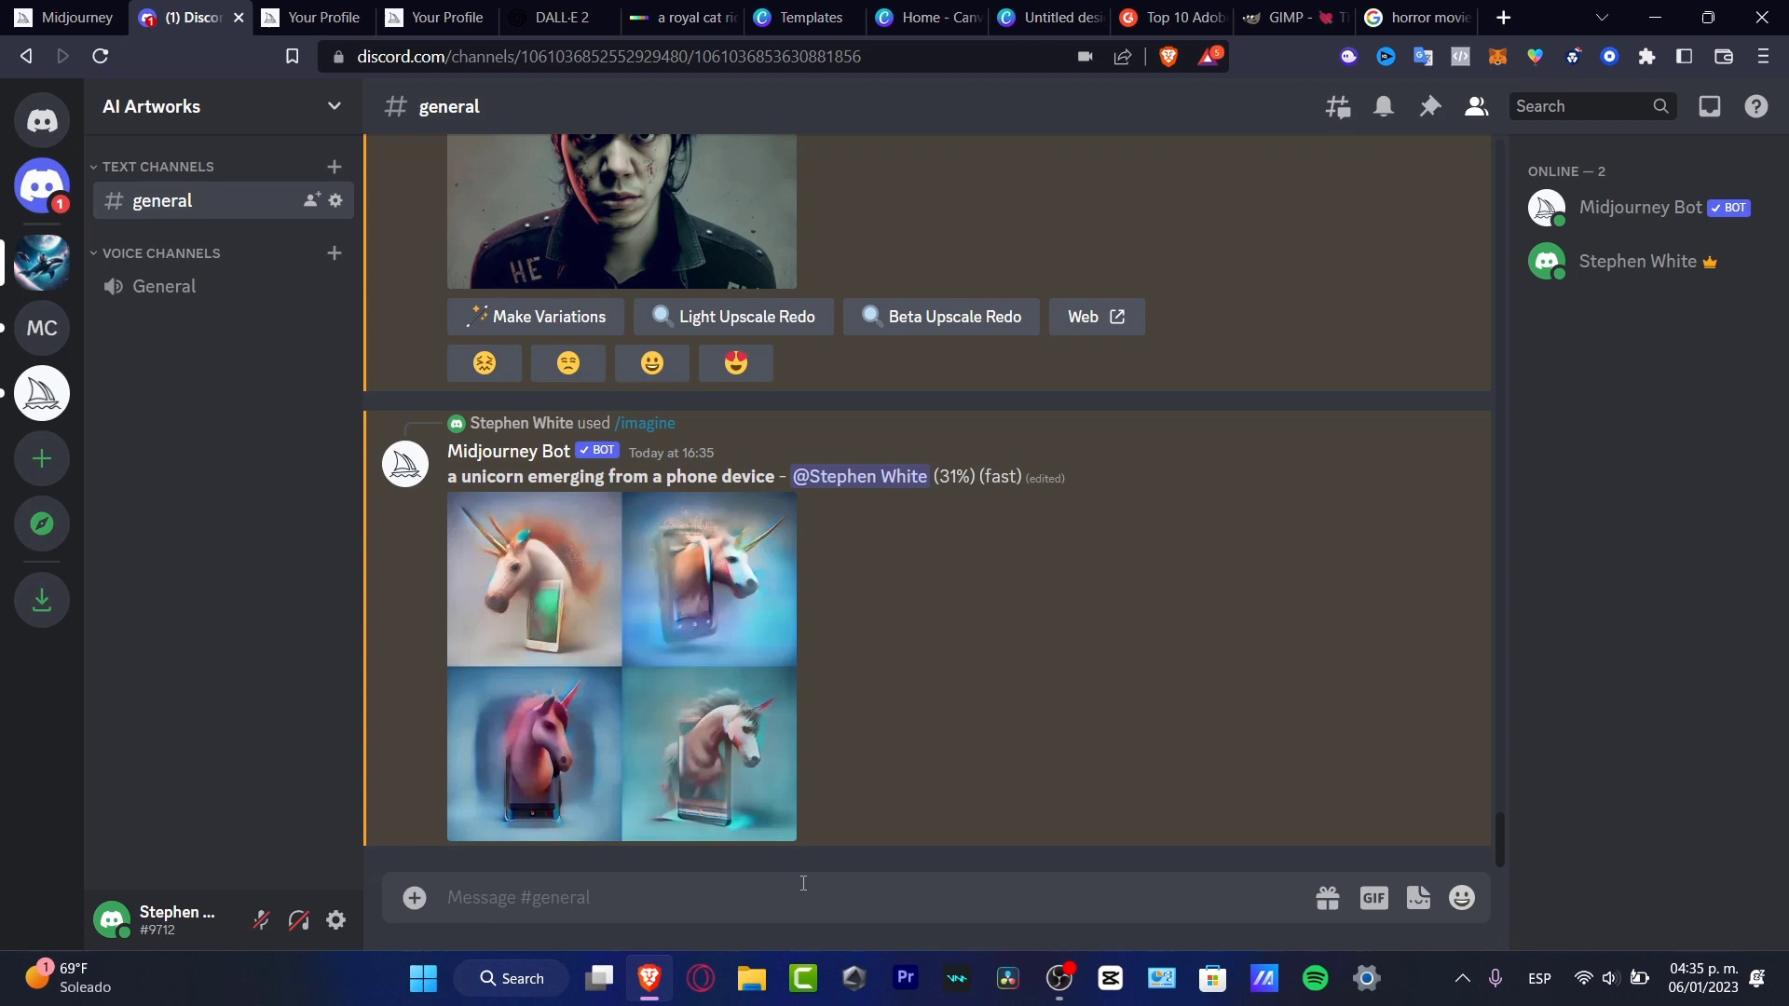
text(ASPECT, PERSEP)
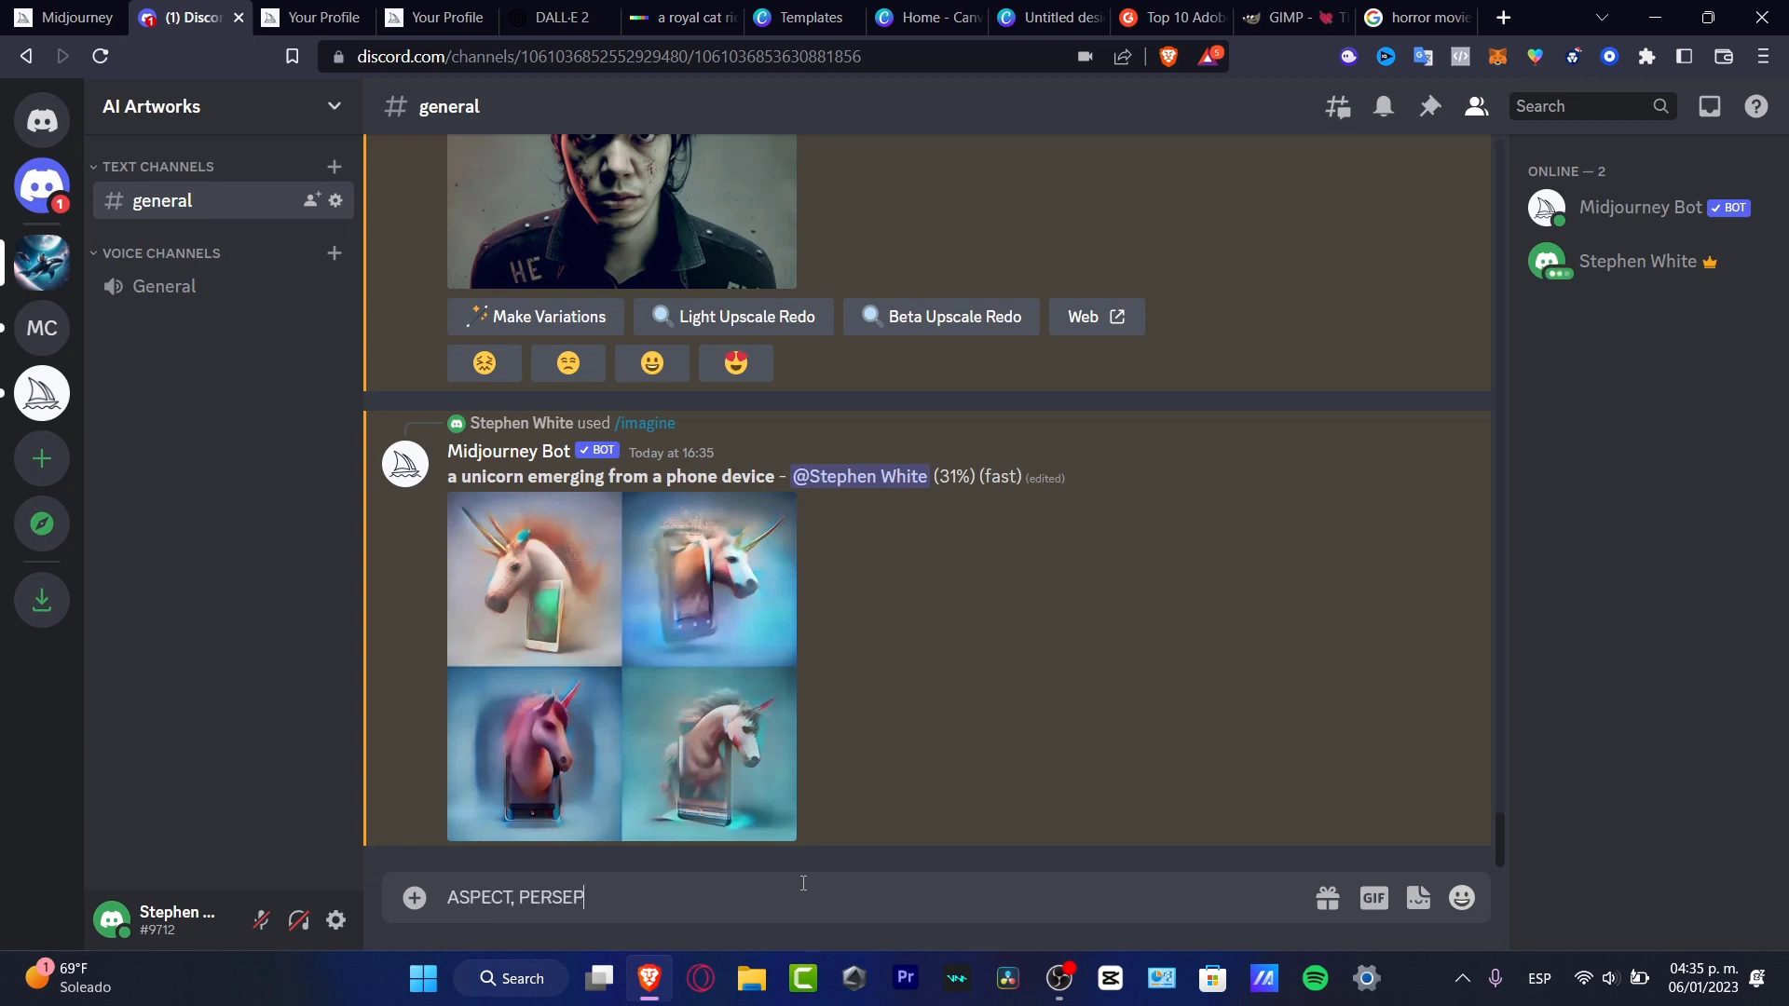
key(BackSpace)
key(BackSpace)
text(PECT, CHARA)
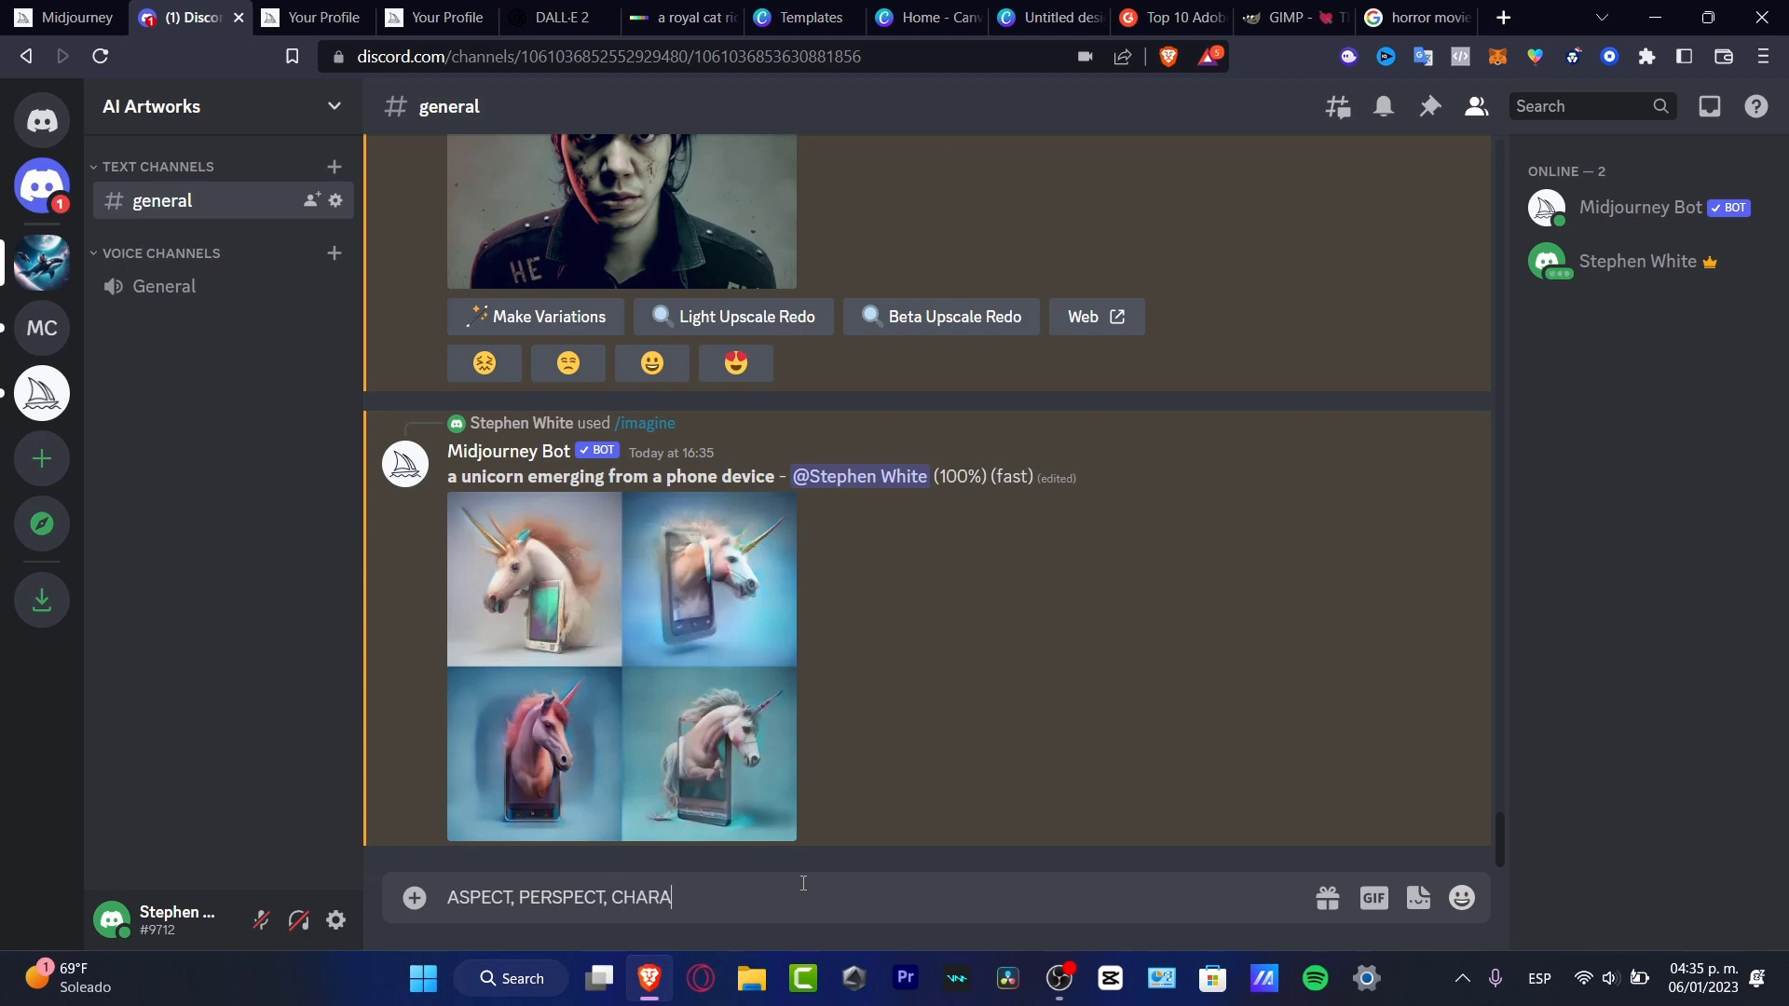
text(CTE)
key(BackSpace)
text(RS,)
key(BackSpace)
key(BackSpace)
key(BackSpace)
key(BackSpace)
text(ERS, EE)
key(BackSpace)
text(LENTS)
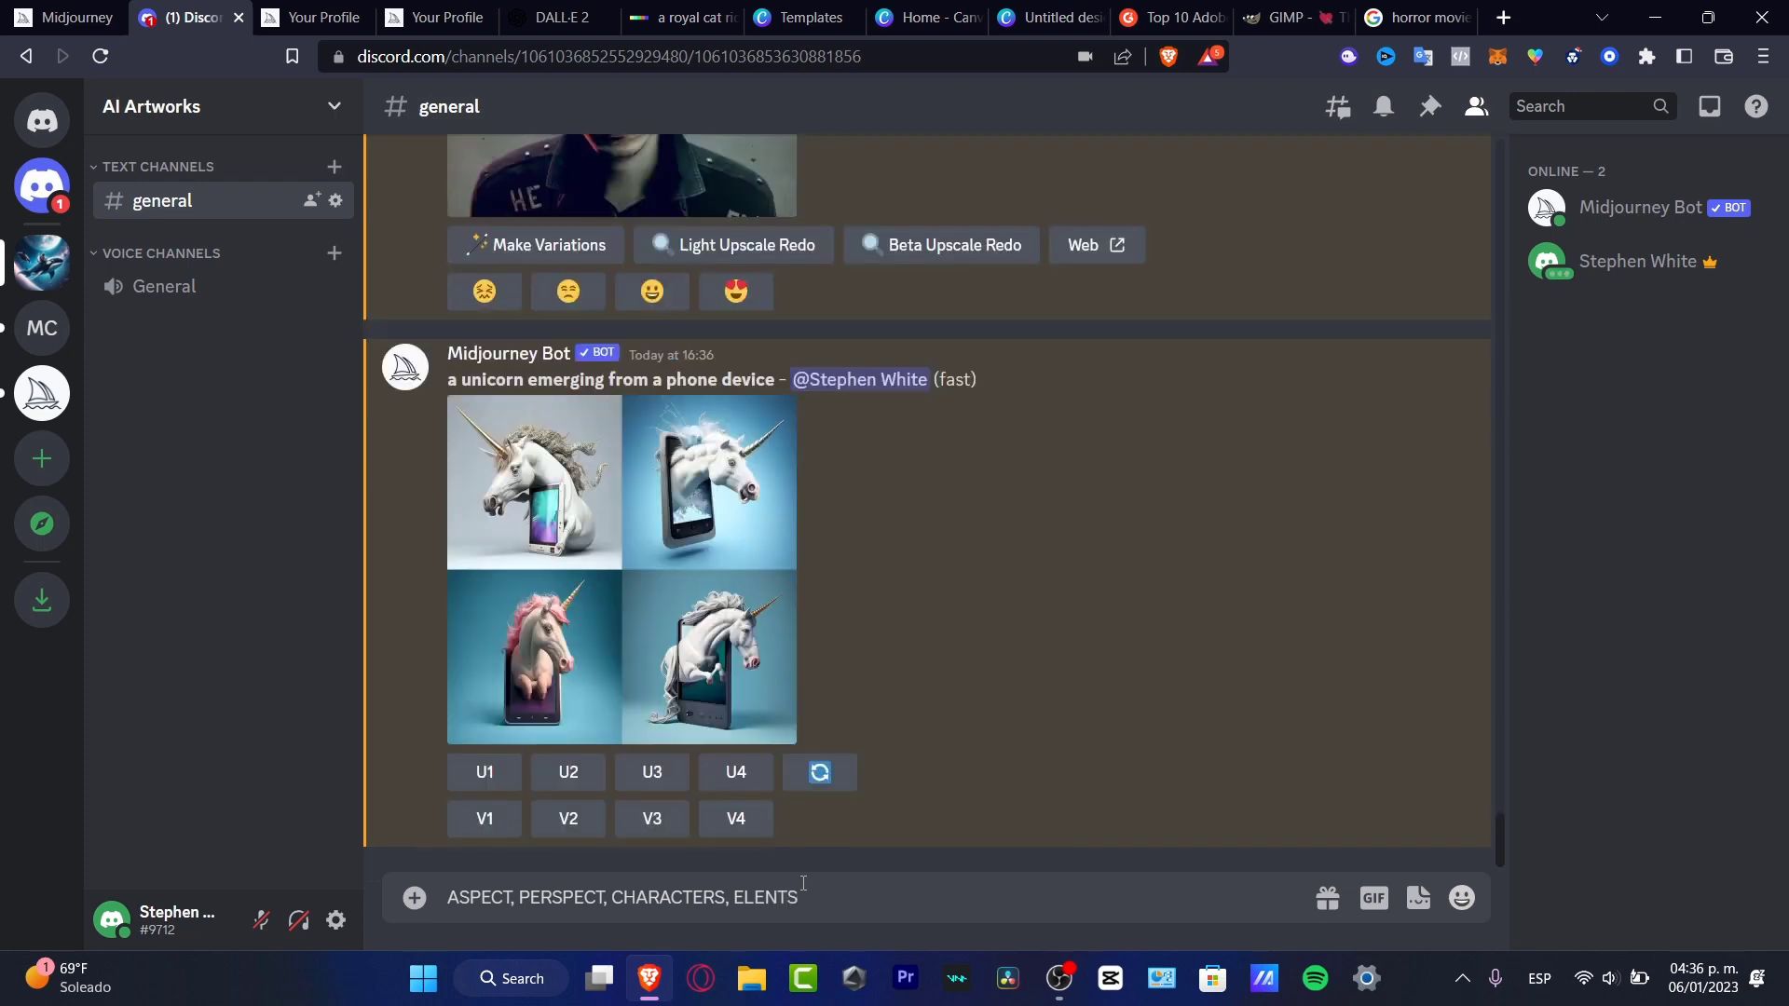
key(BackSpace)
key(BackSpace)
key(BackSpace)
text(MENTS)
Select the entire keyword note text in the message box.
double_click(813, 911)
click(822, 910)
drag(823, 911, 438, 911)
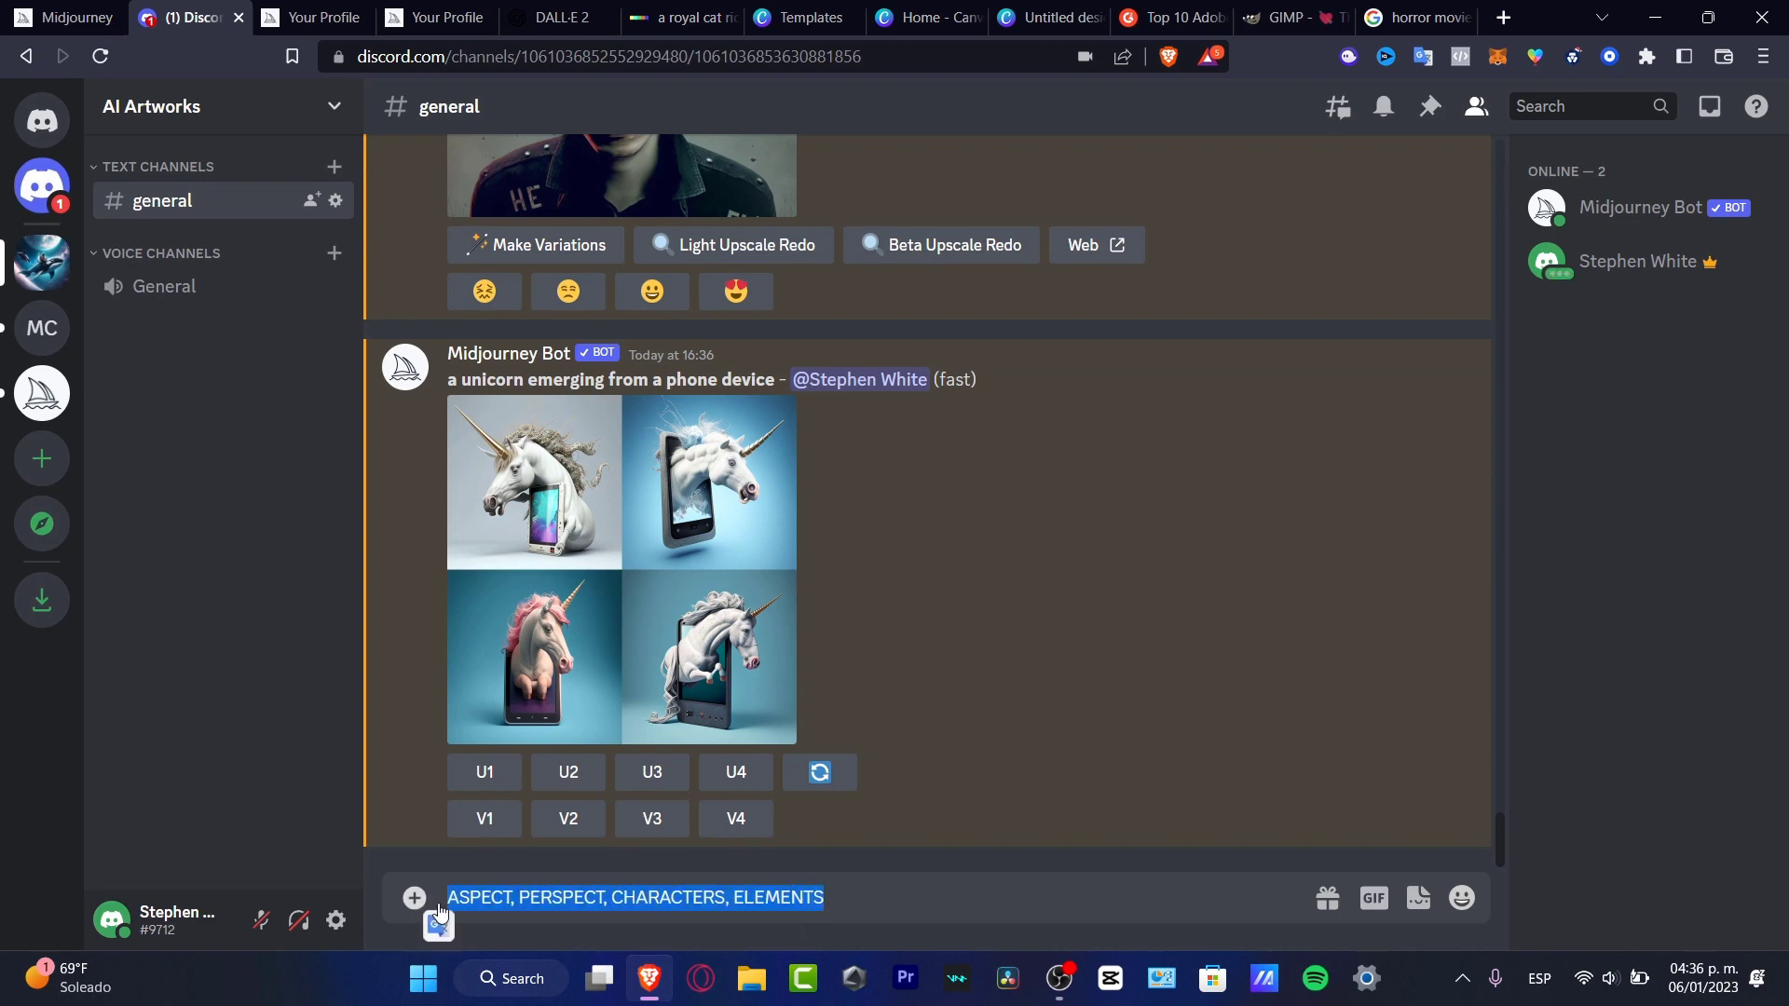
Preview the new unicorn grid full size, close it, and click U2 to upscale the top-right image.
click(645, 540)
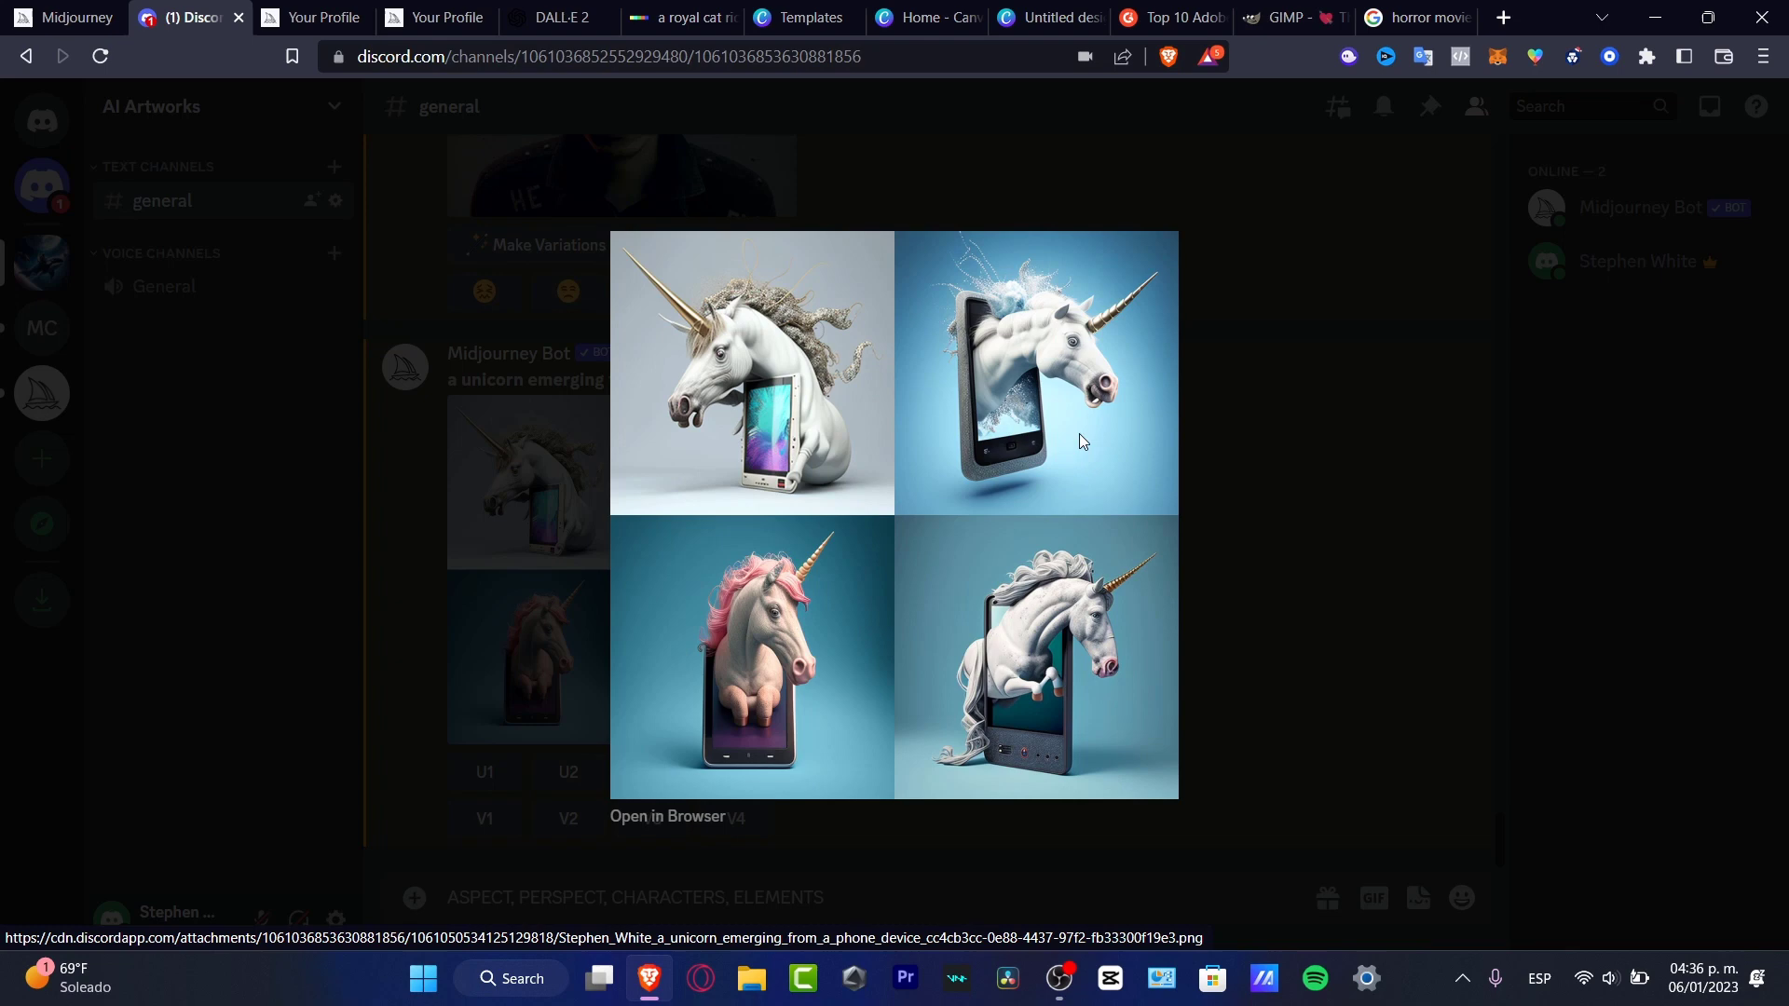
click(1270, 494)
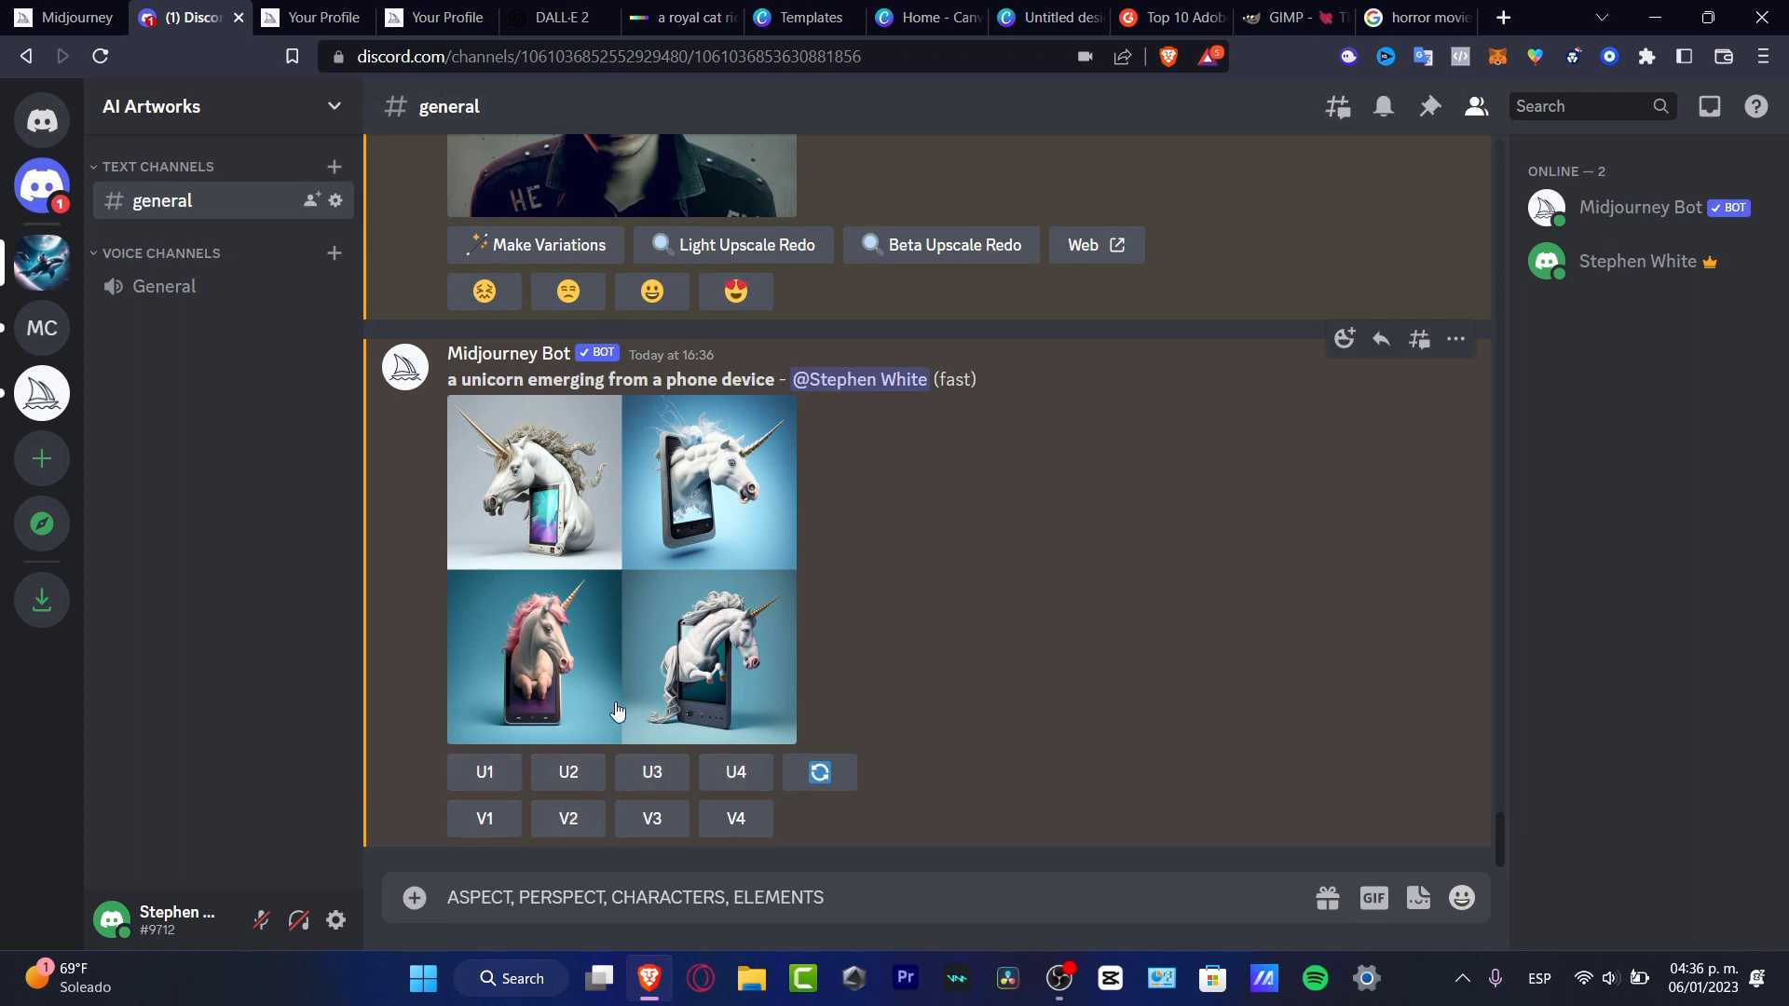
click(568, 771)
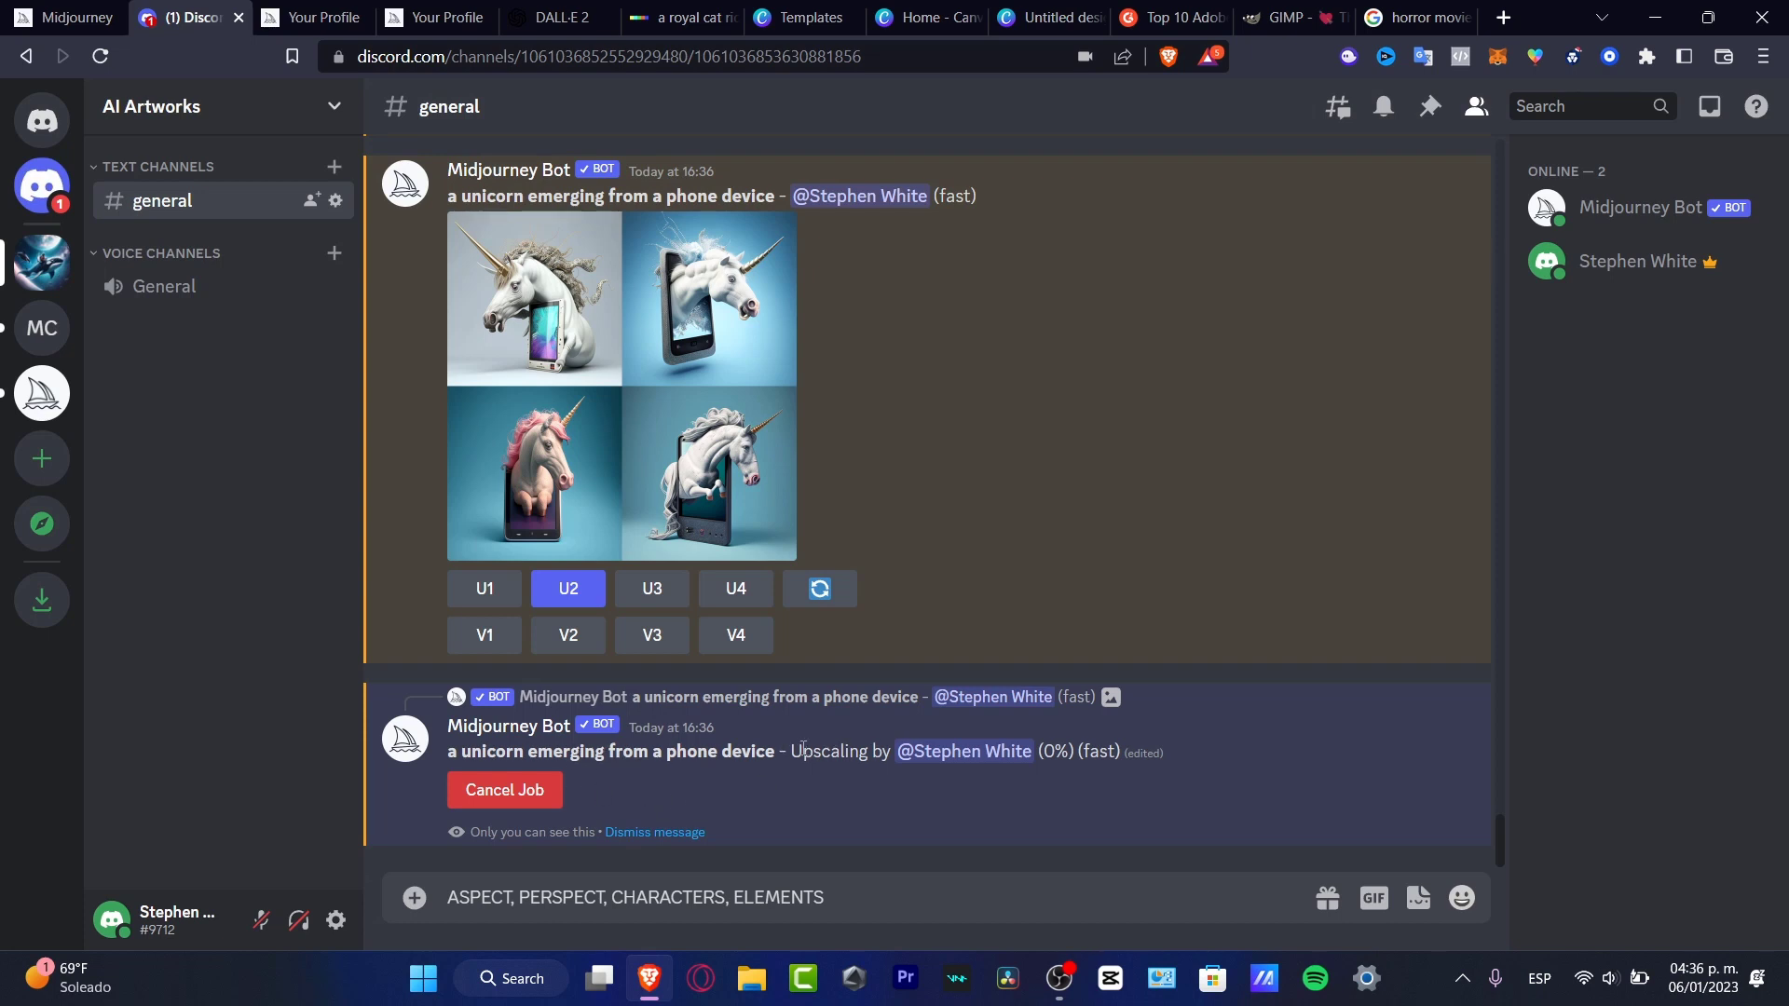
drag(803, 749, 876, 754)
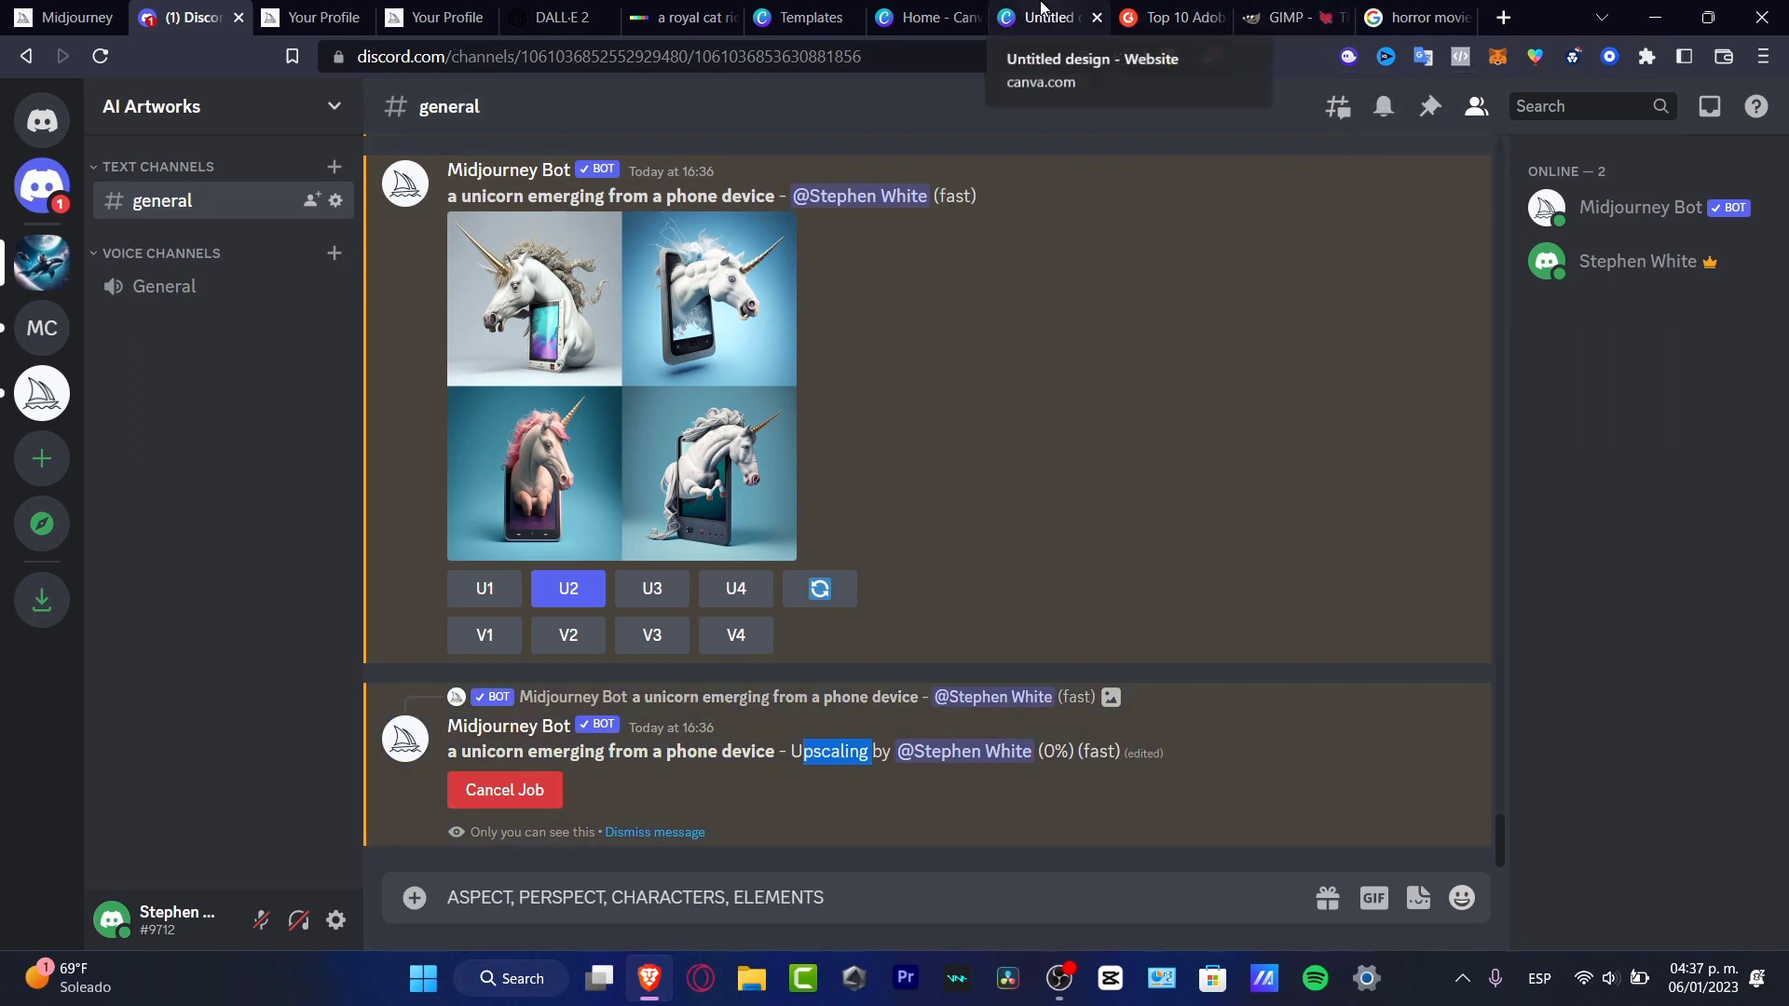
Retype the Canva headline as 'THE MAGIC HAS ARRIVED'.
click(1067, 19)
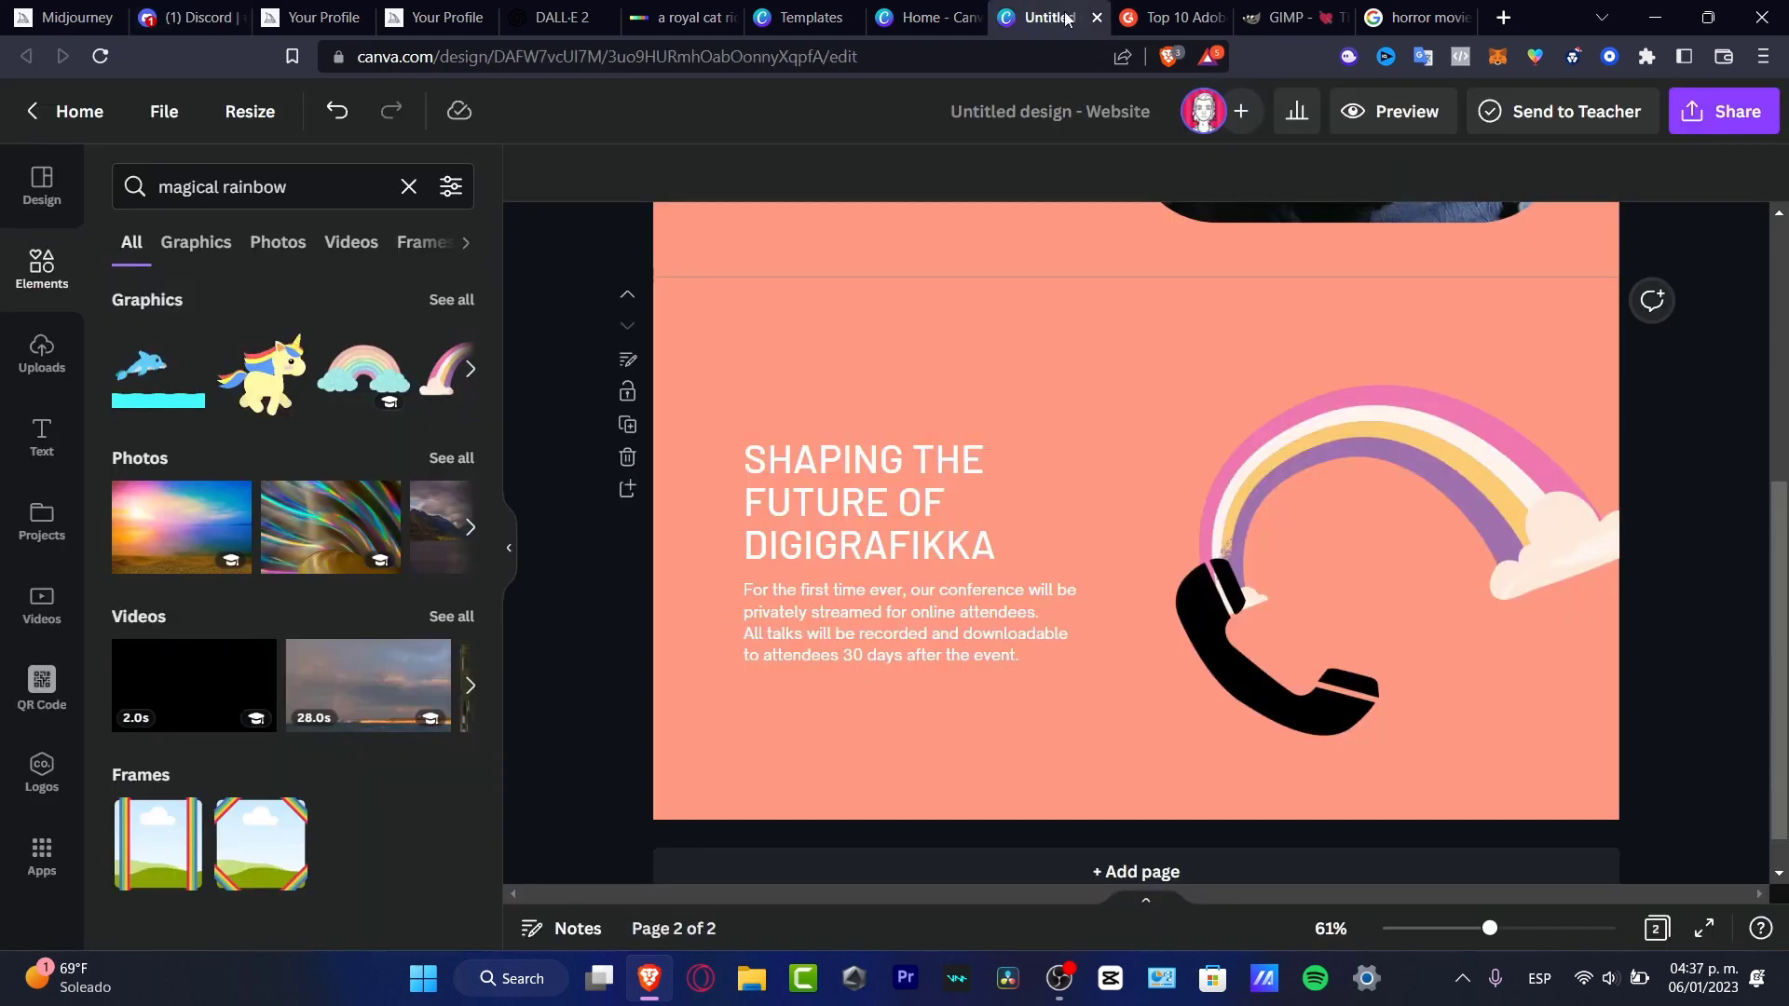
double_click(973, 540)
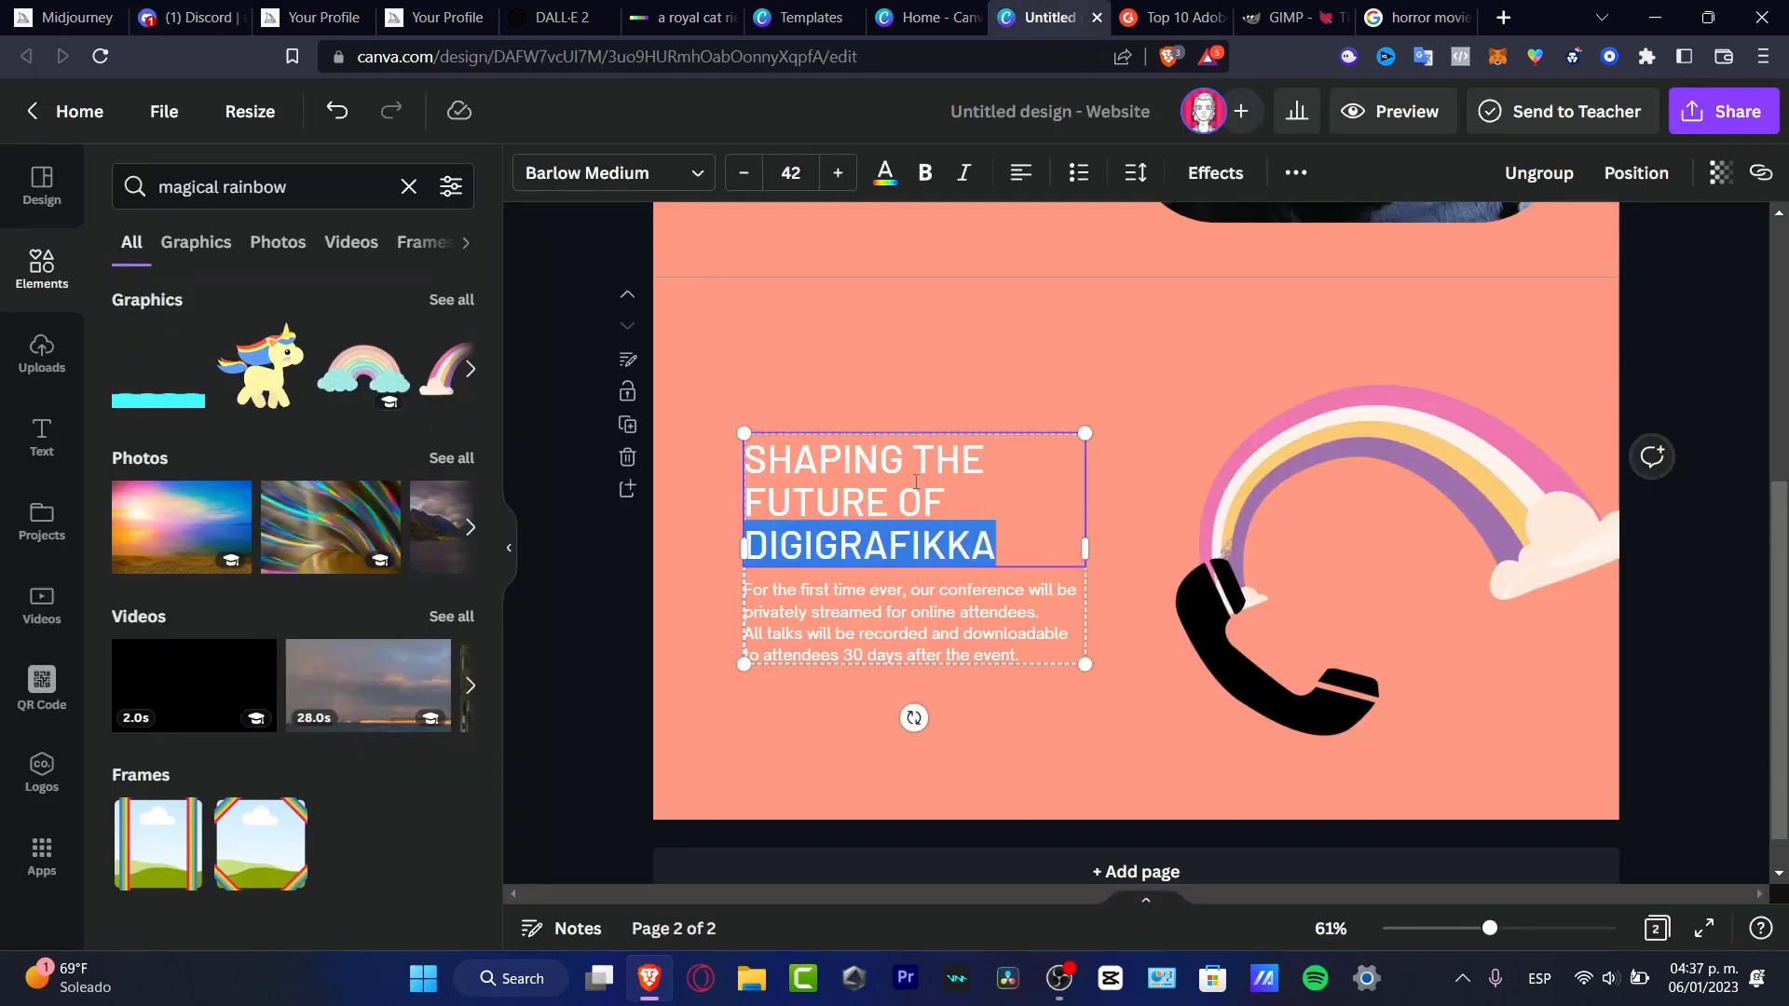
drag(995, 545, 748, 436)
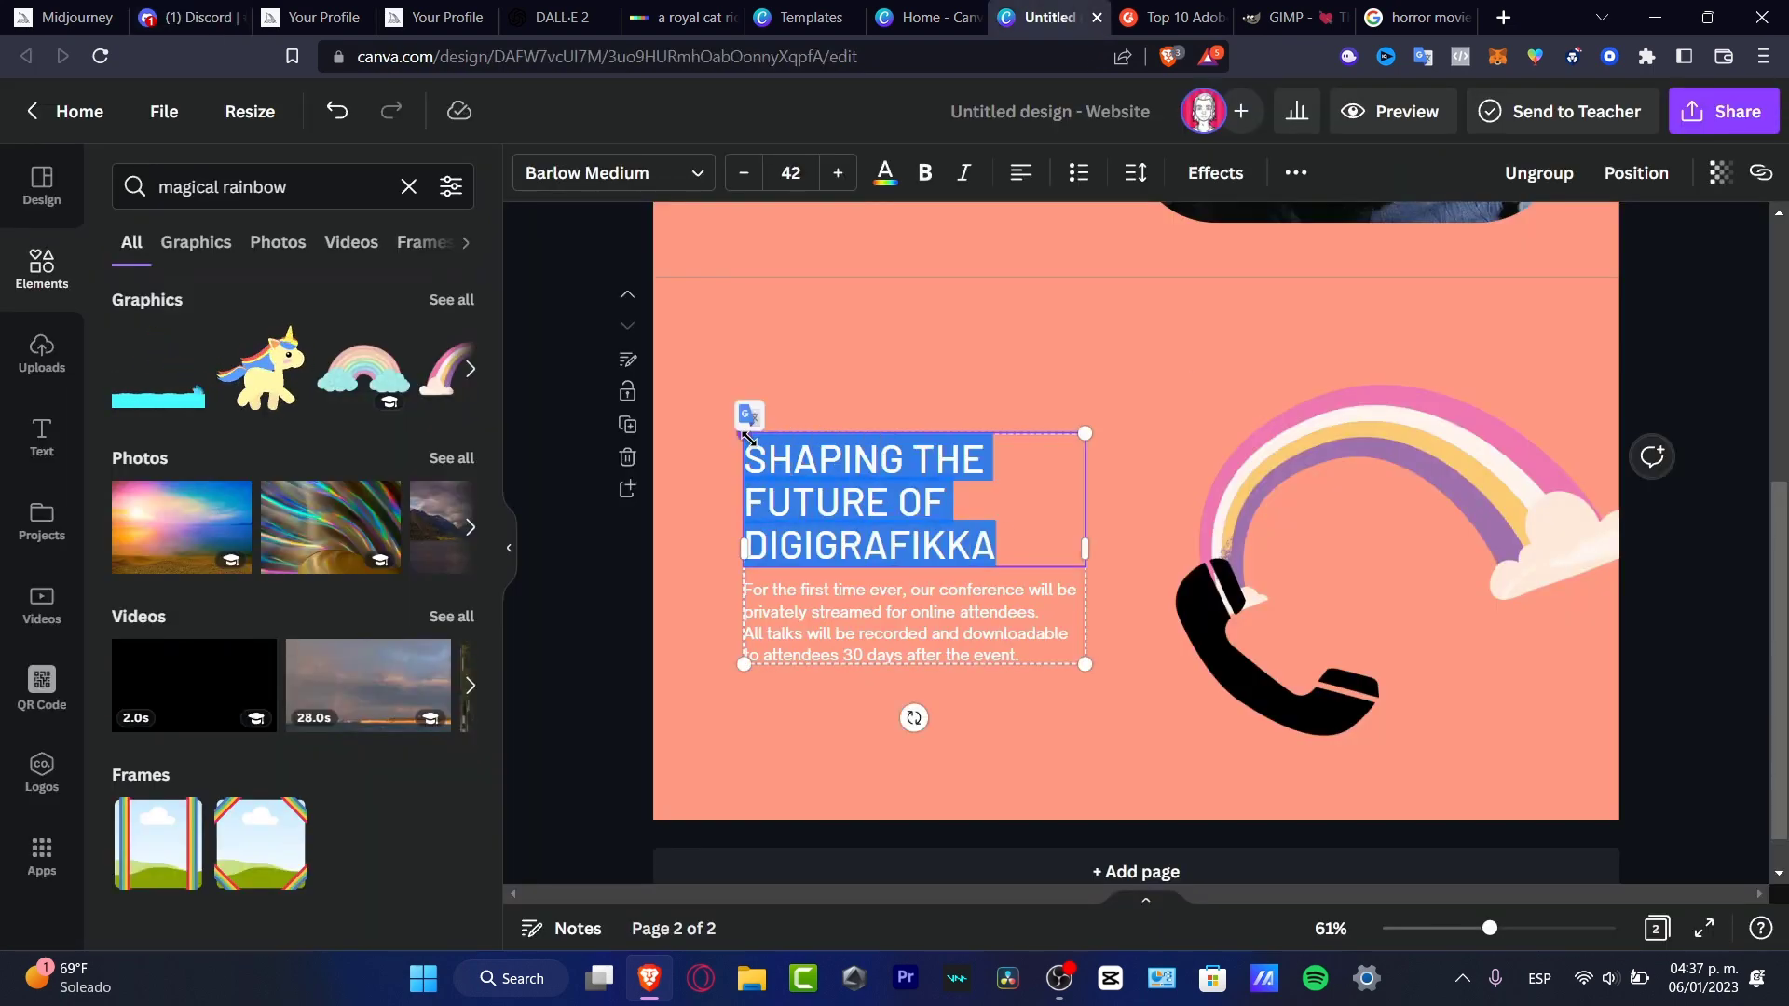
text(THE MAGIC A)
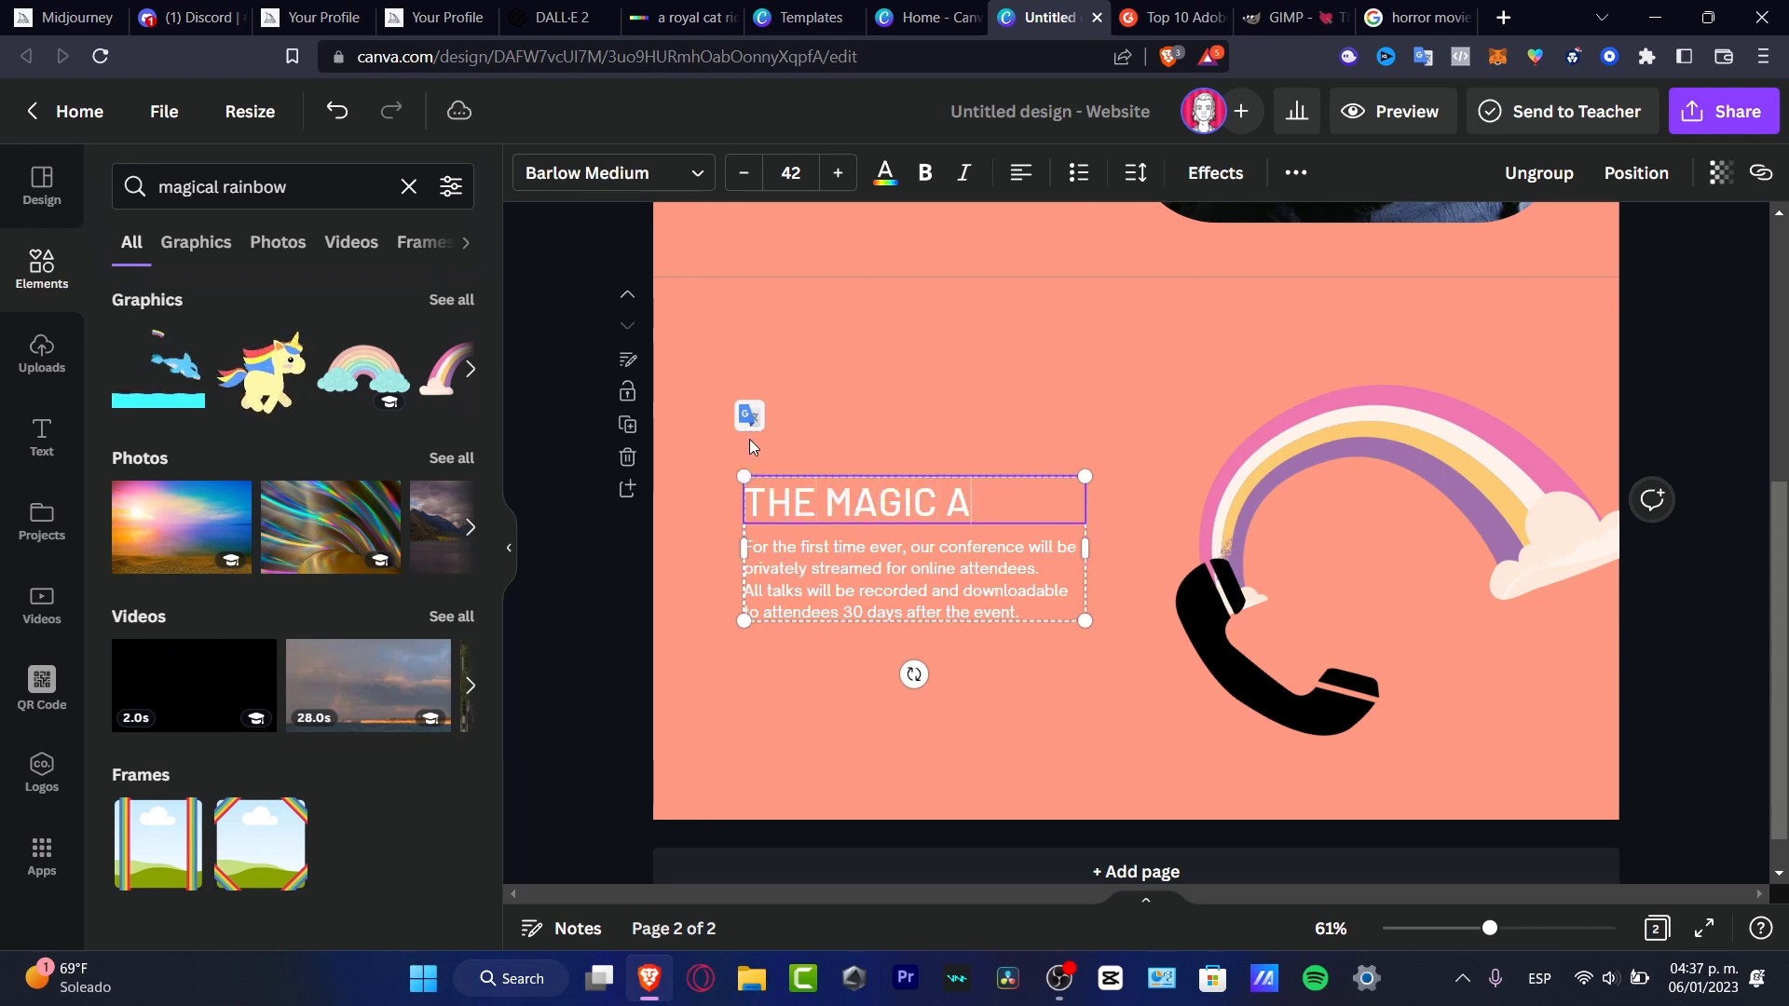
key(BackSpace)
text(GAS)
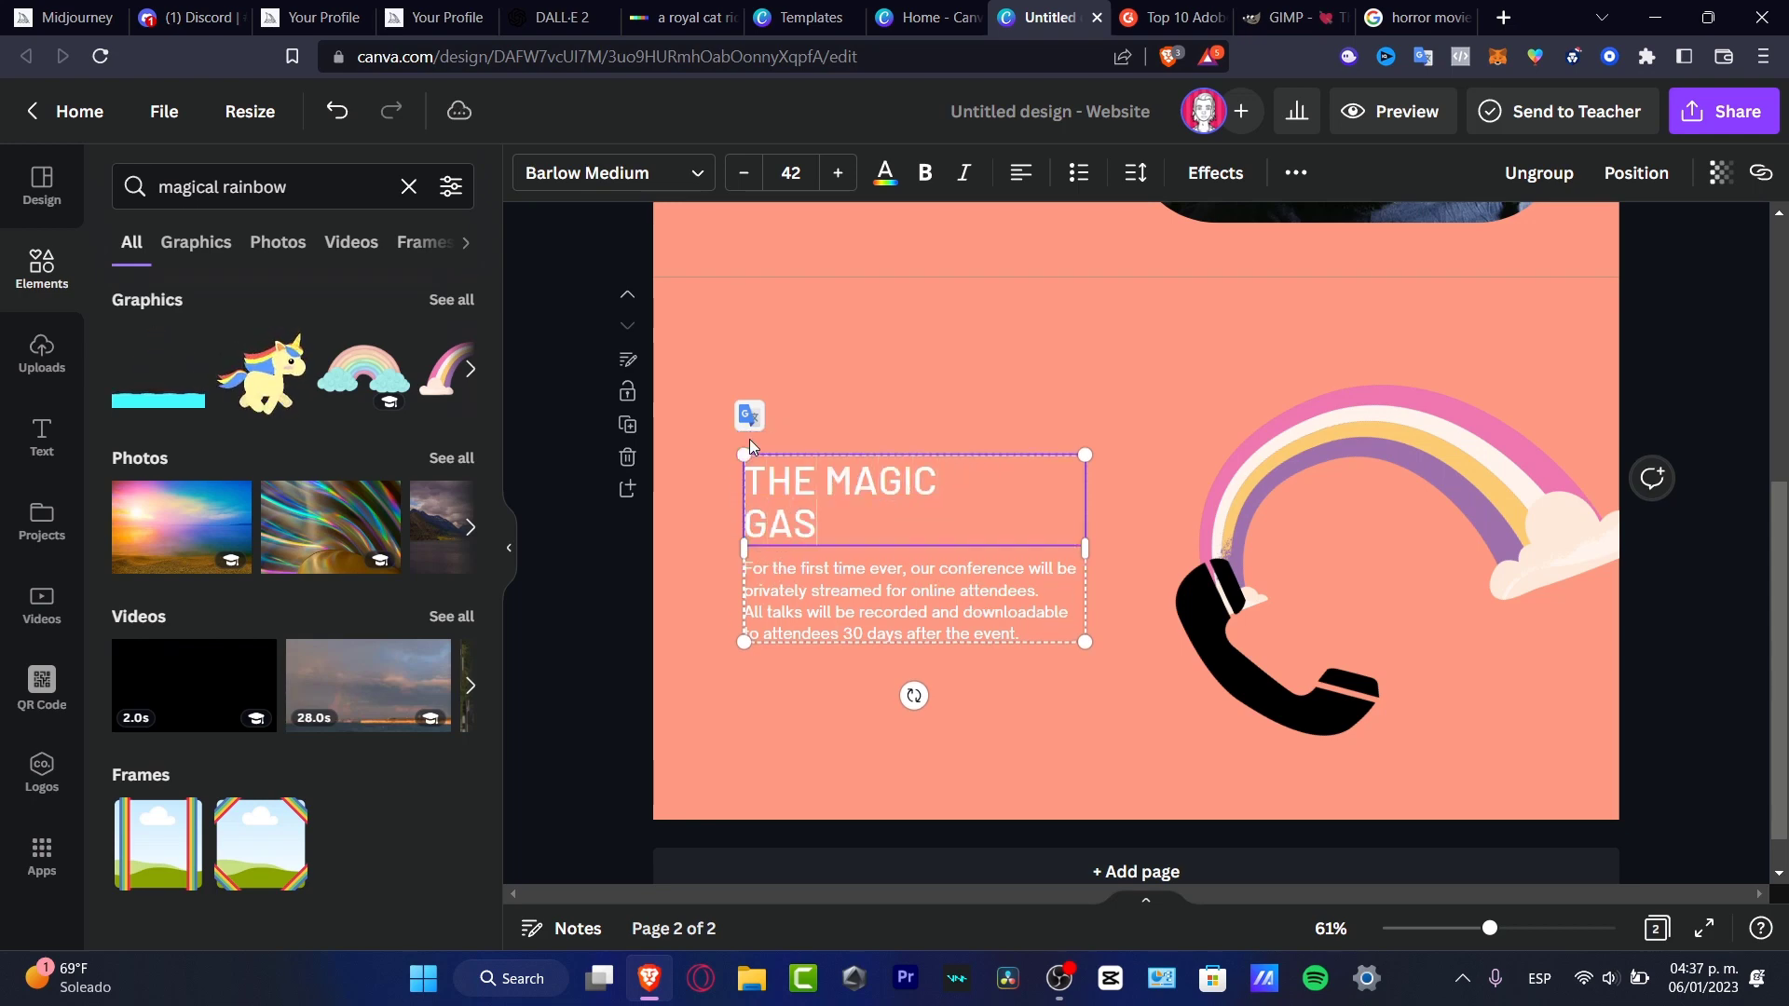
key(BackSpace)
key(BackSpace)
key(BackSpace)
text(HAS ARRIVED)
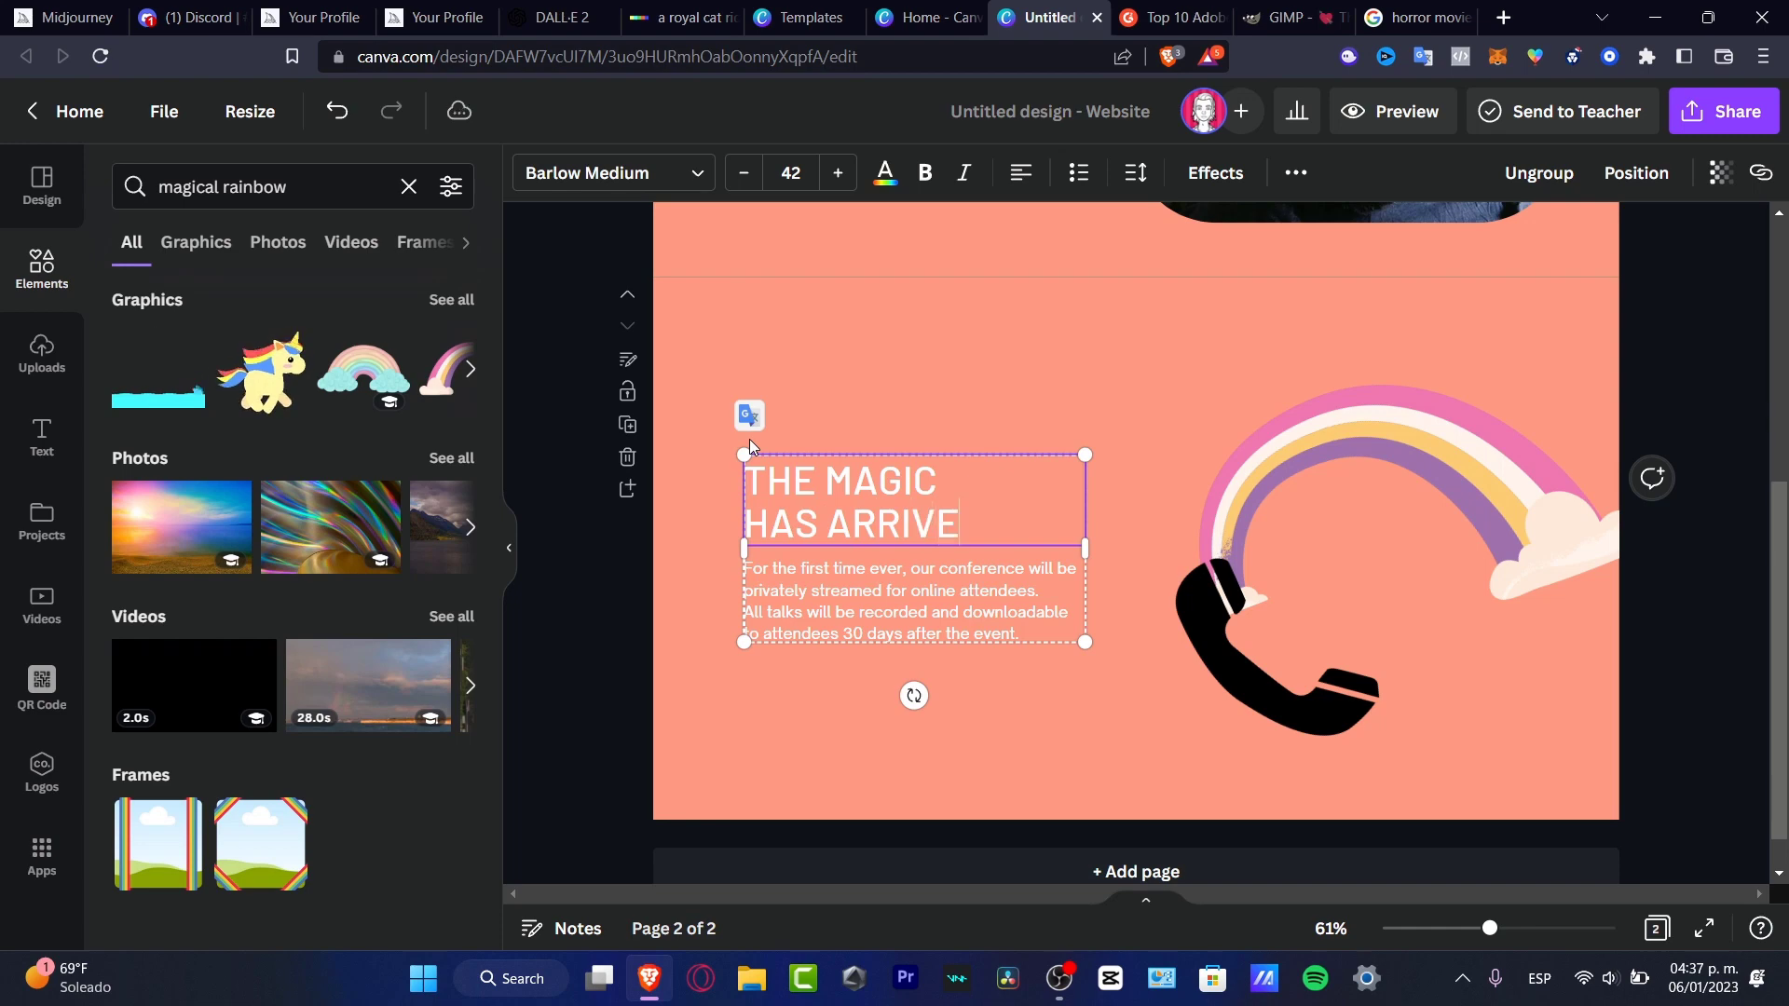
click(828, 569)
Enlarge the headline and body text group and shift it slightly left.
triple_click(882, 613)
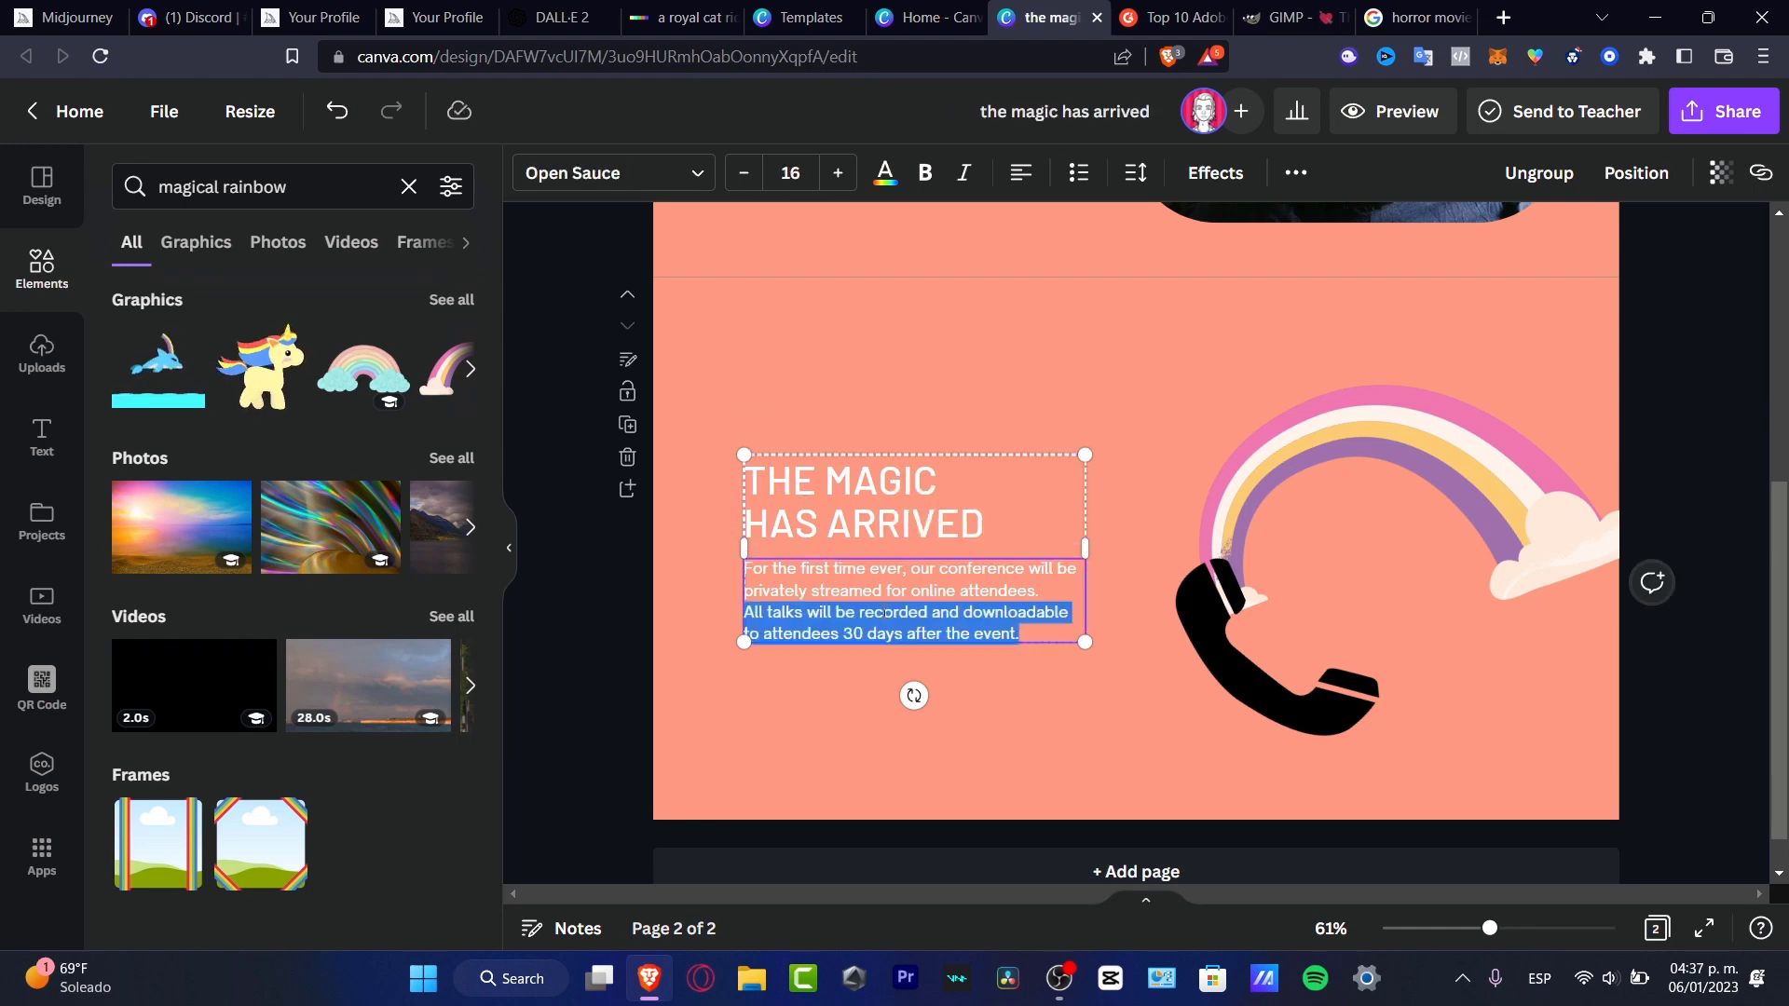
click(1079, 782)
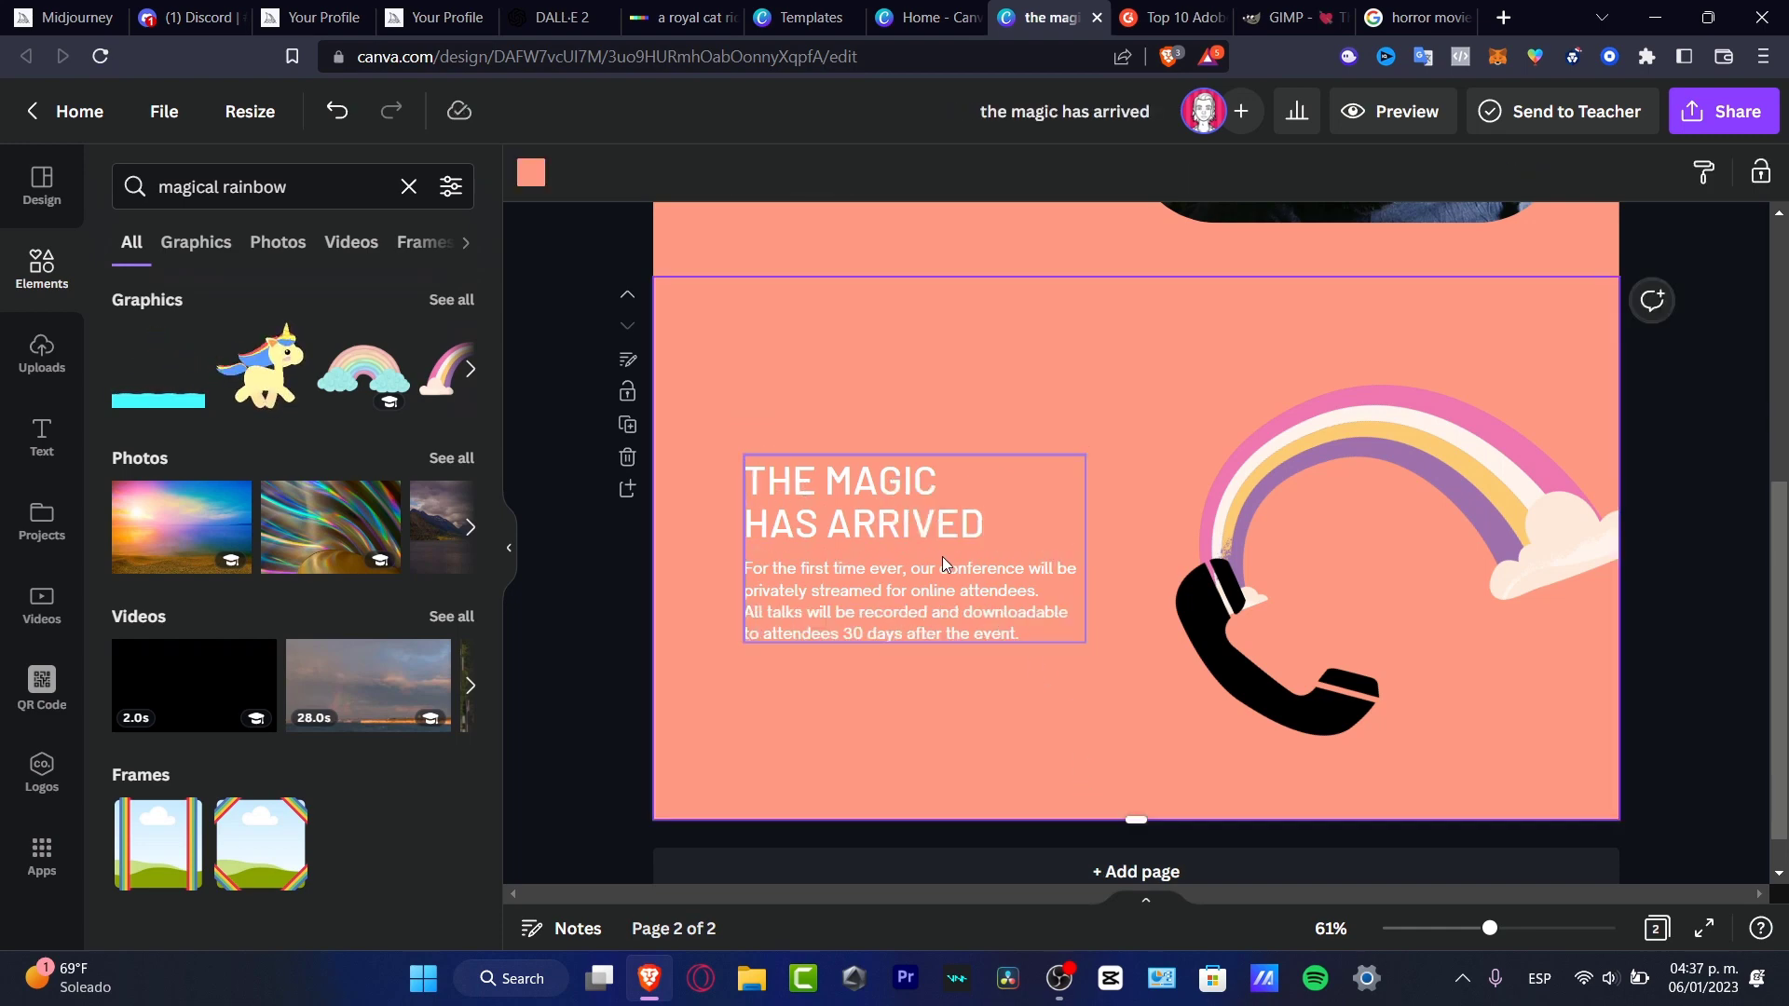
click(942, 556)
drag(1086, 643, 1181, 745)
drag(1036, 615, 979, 606)
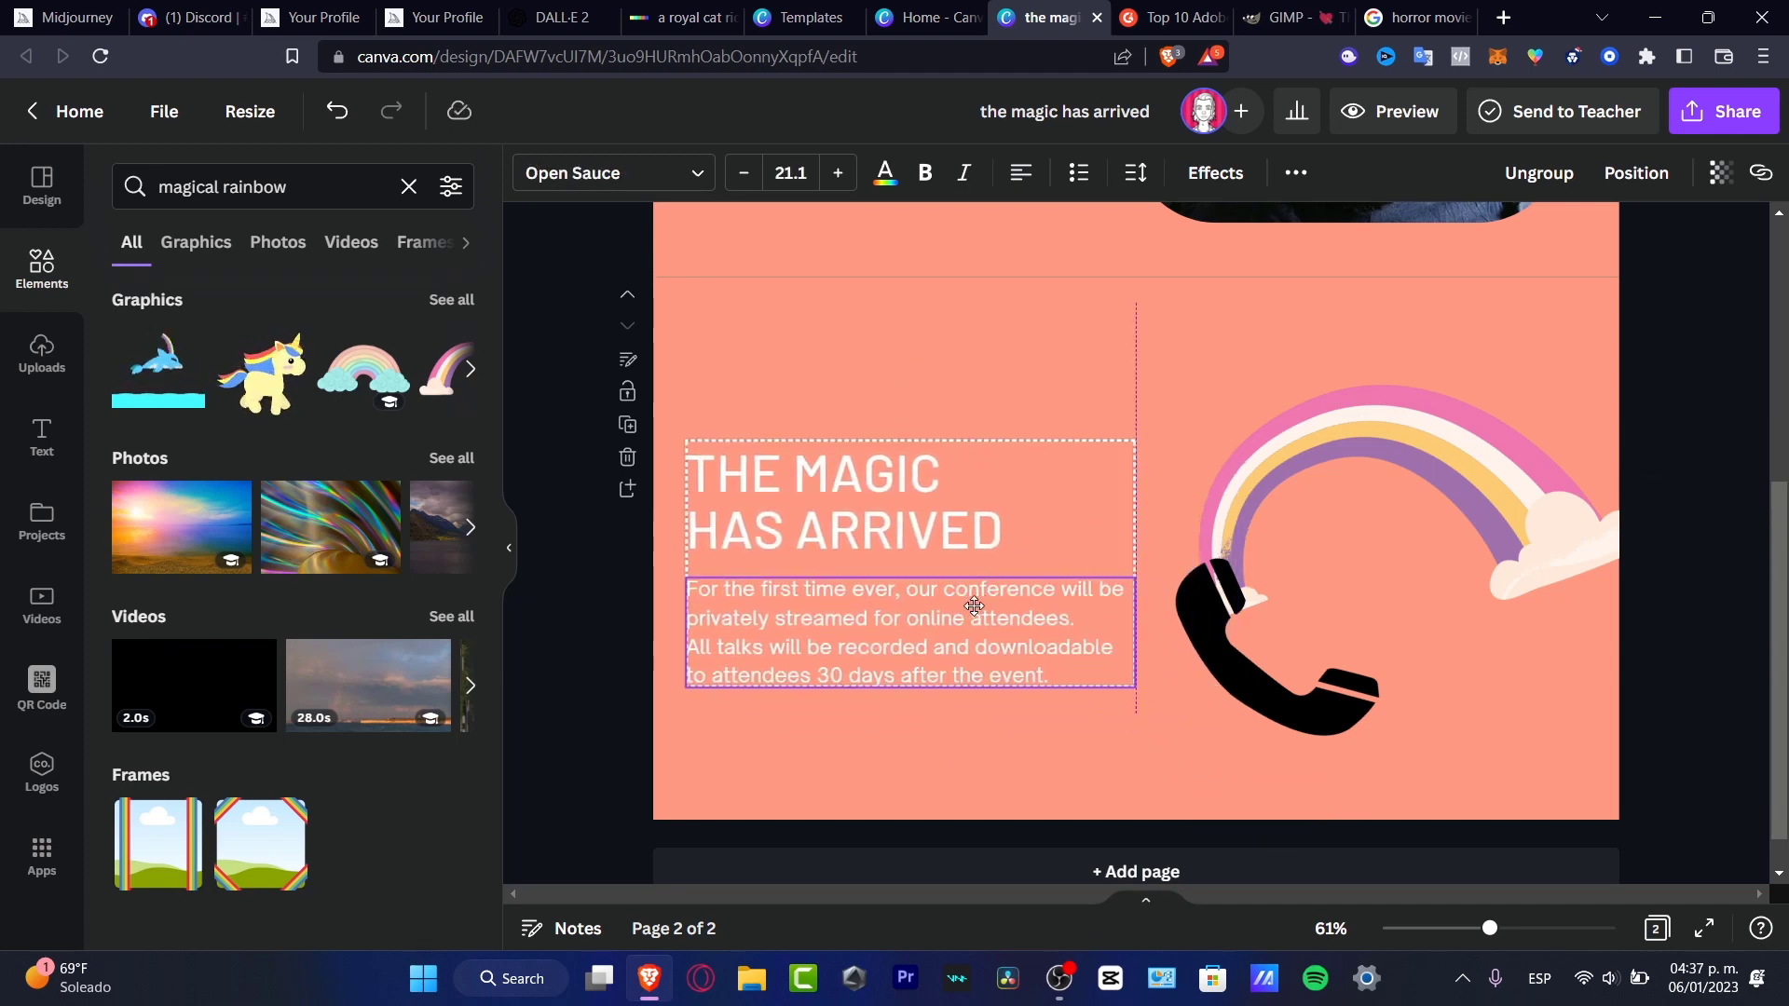
click(1612, 740)
mouse_move(1557, 759)
mouse_down()
mouse_move(1497, 671)
mouse_move(1543, 597)
mouse_move(1541, 628)
mouse_up()
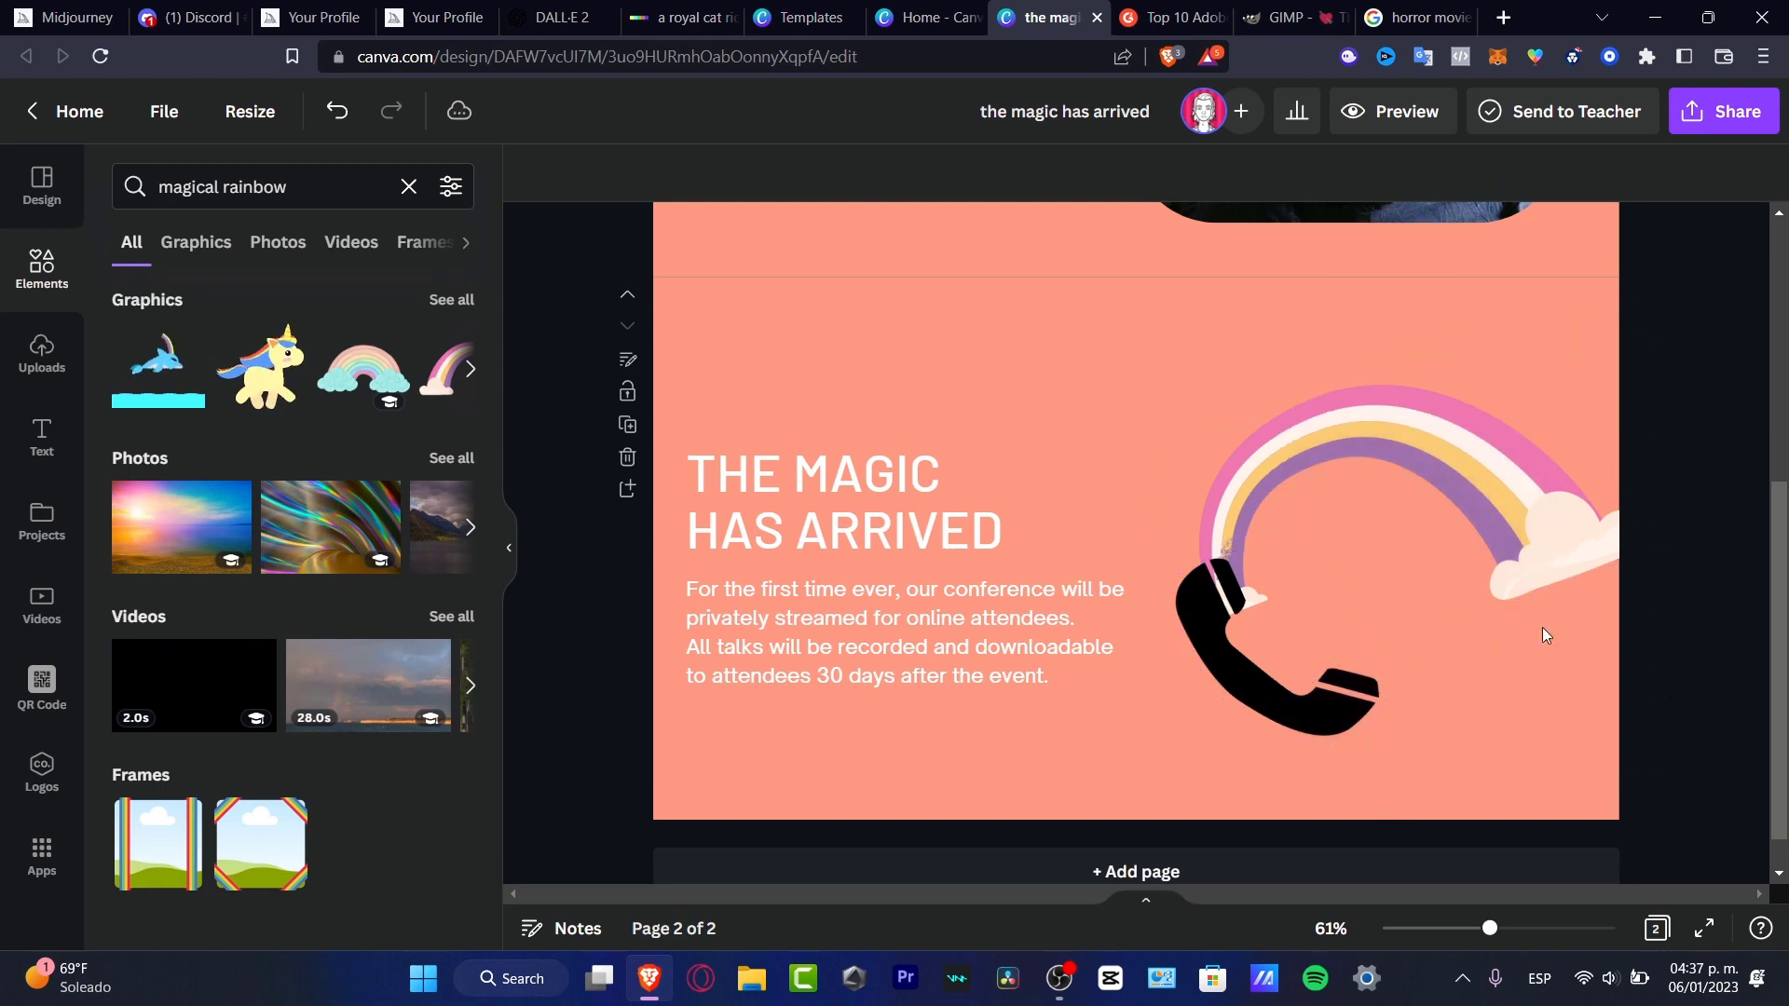
Duplicate the page and delete the rainbow and phone graphics from the copy.
click(627, 424)
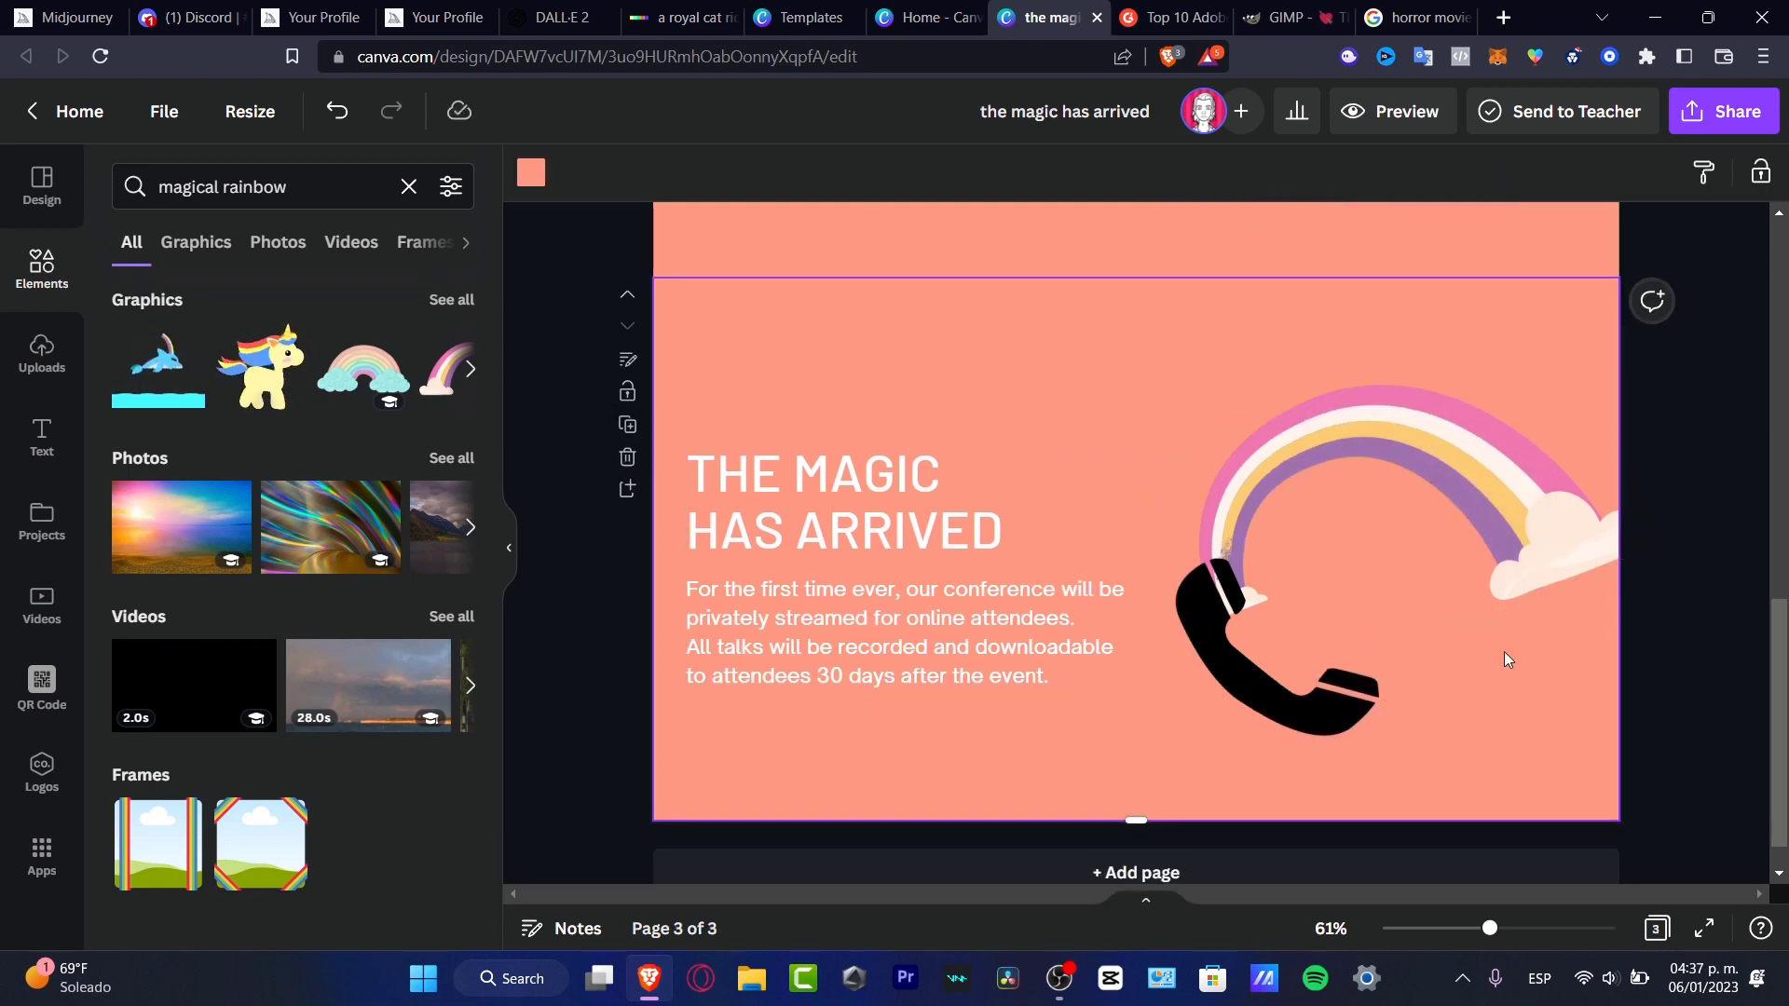
click(1341, 547)
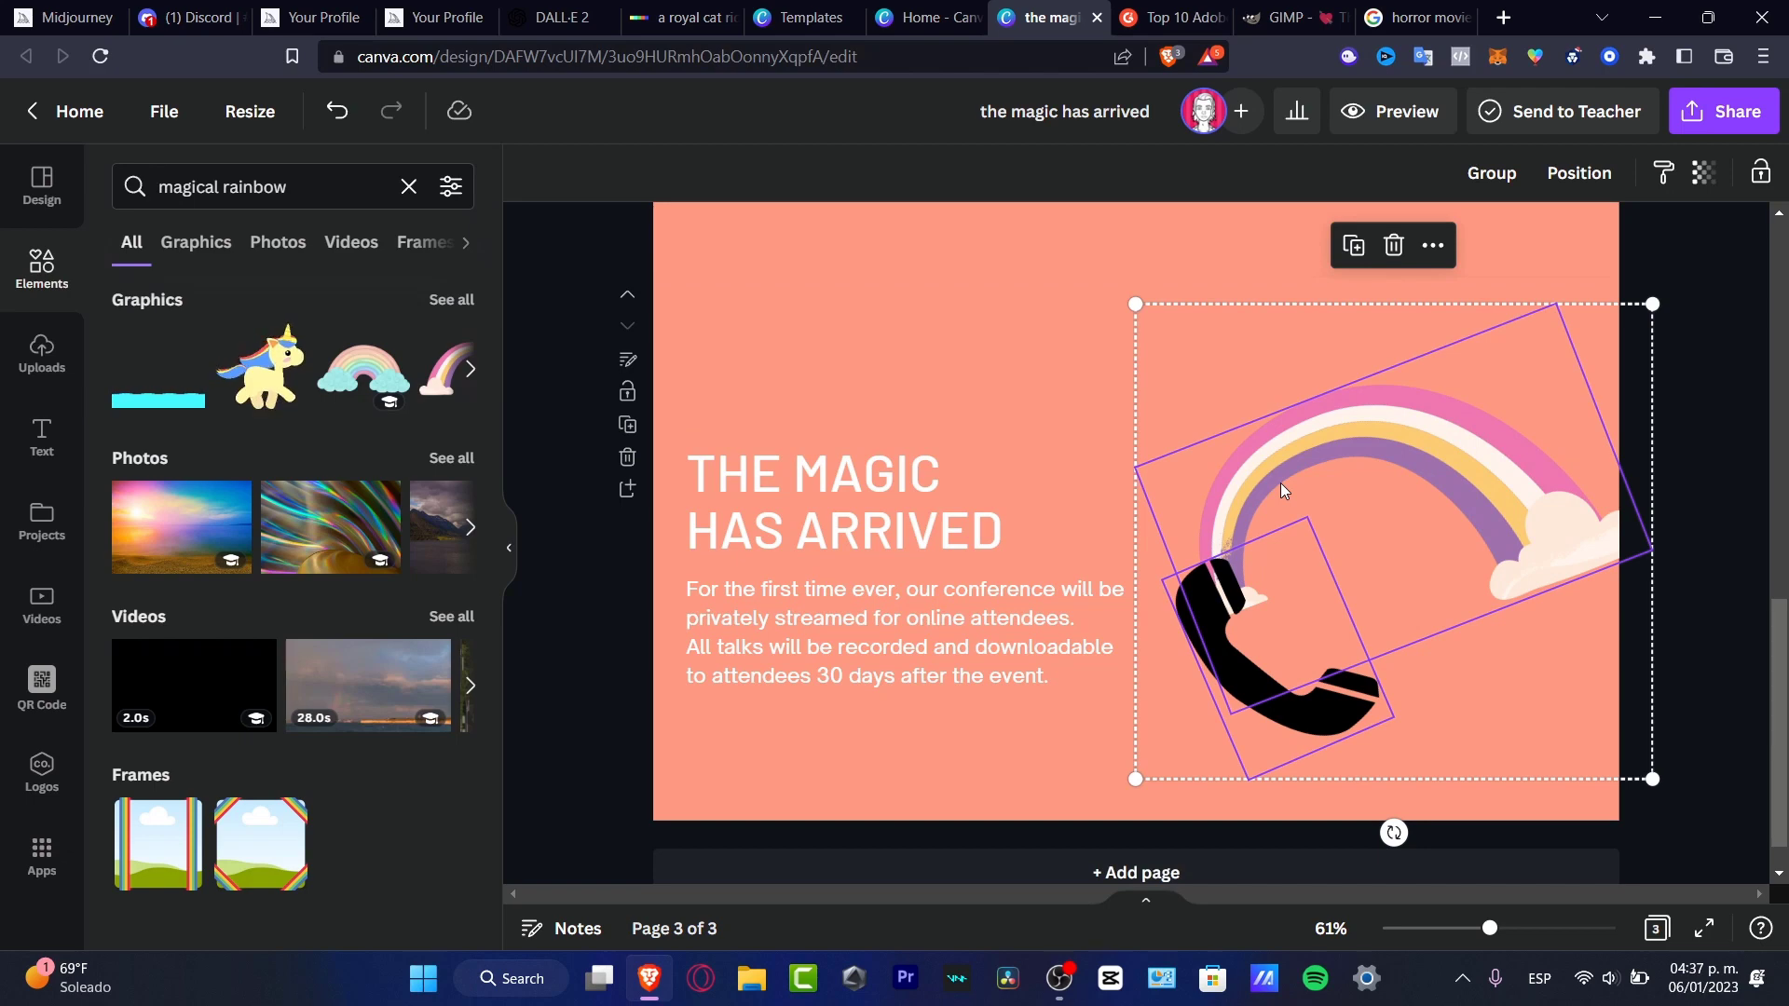
key(Delete)
Clear the keyword notes from the Midjourney message box.
click(191, 17)
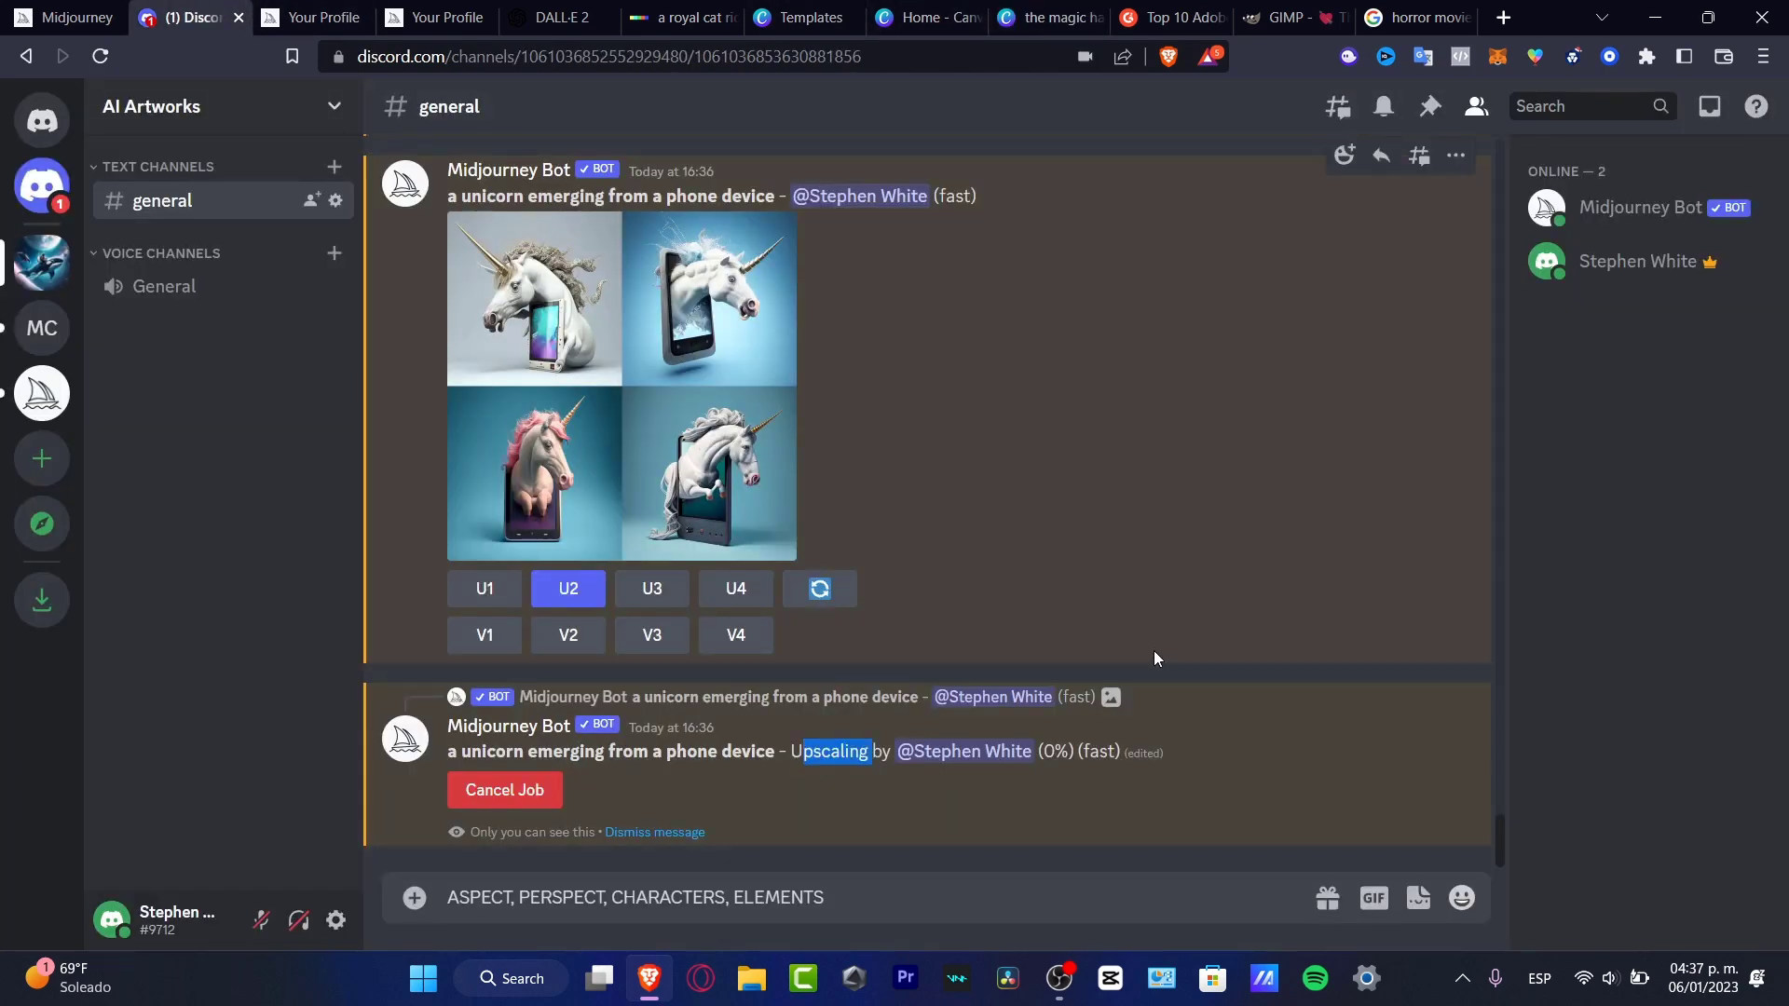
scroll(1153, 650, up, 4)
scroll(1153, 650, down, 4)
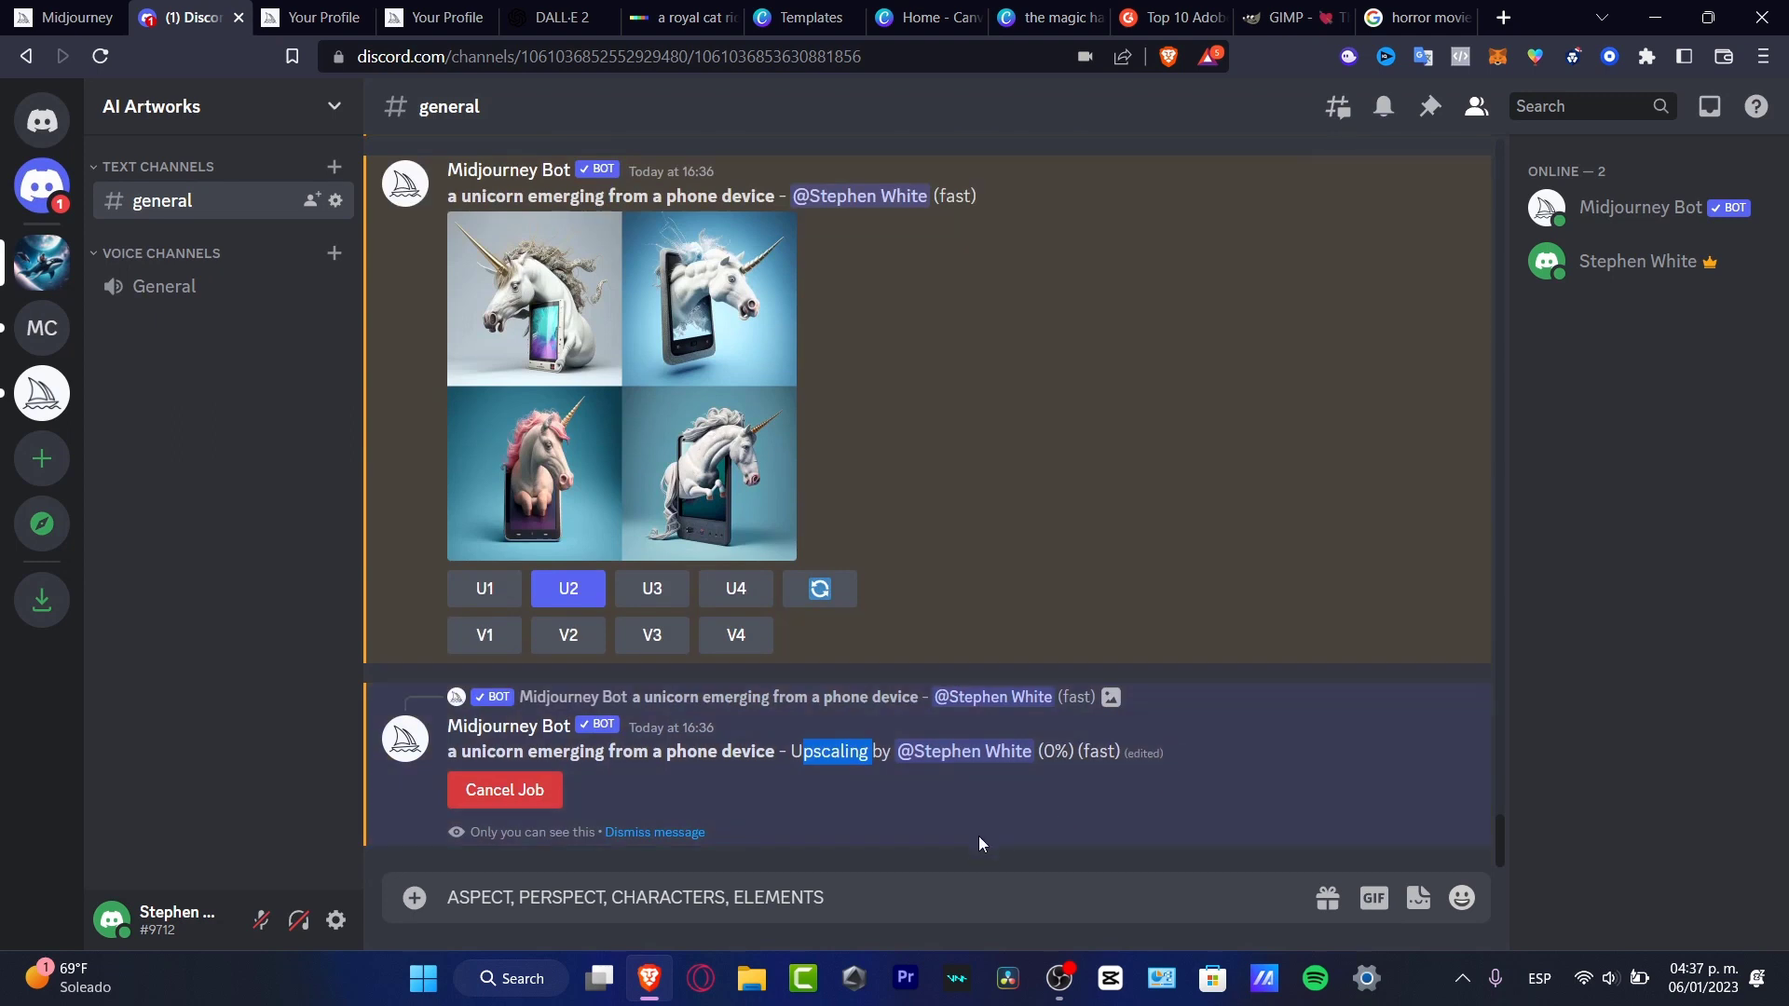
triple_click(845, 912)
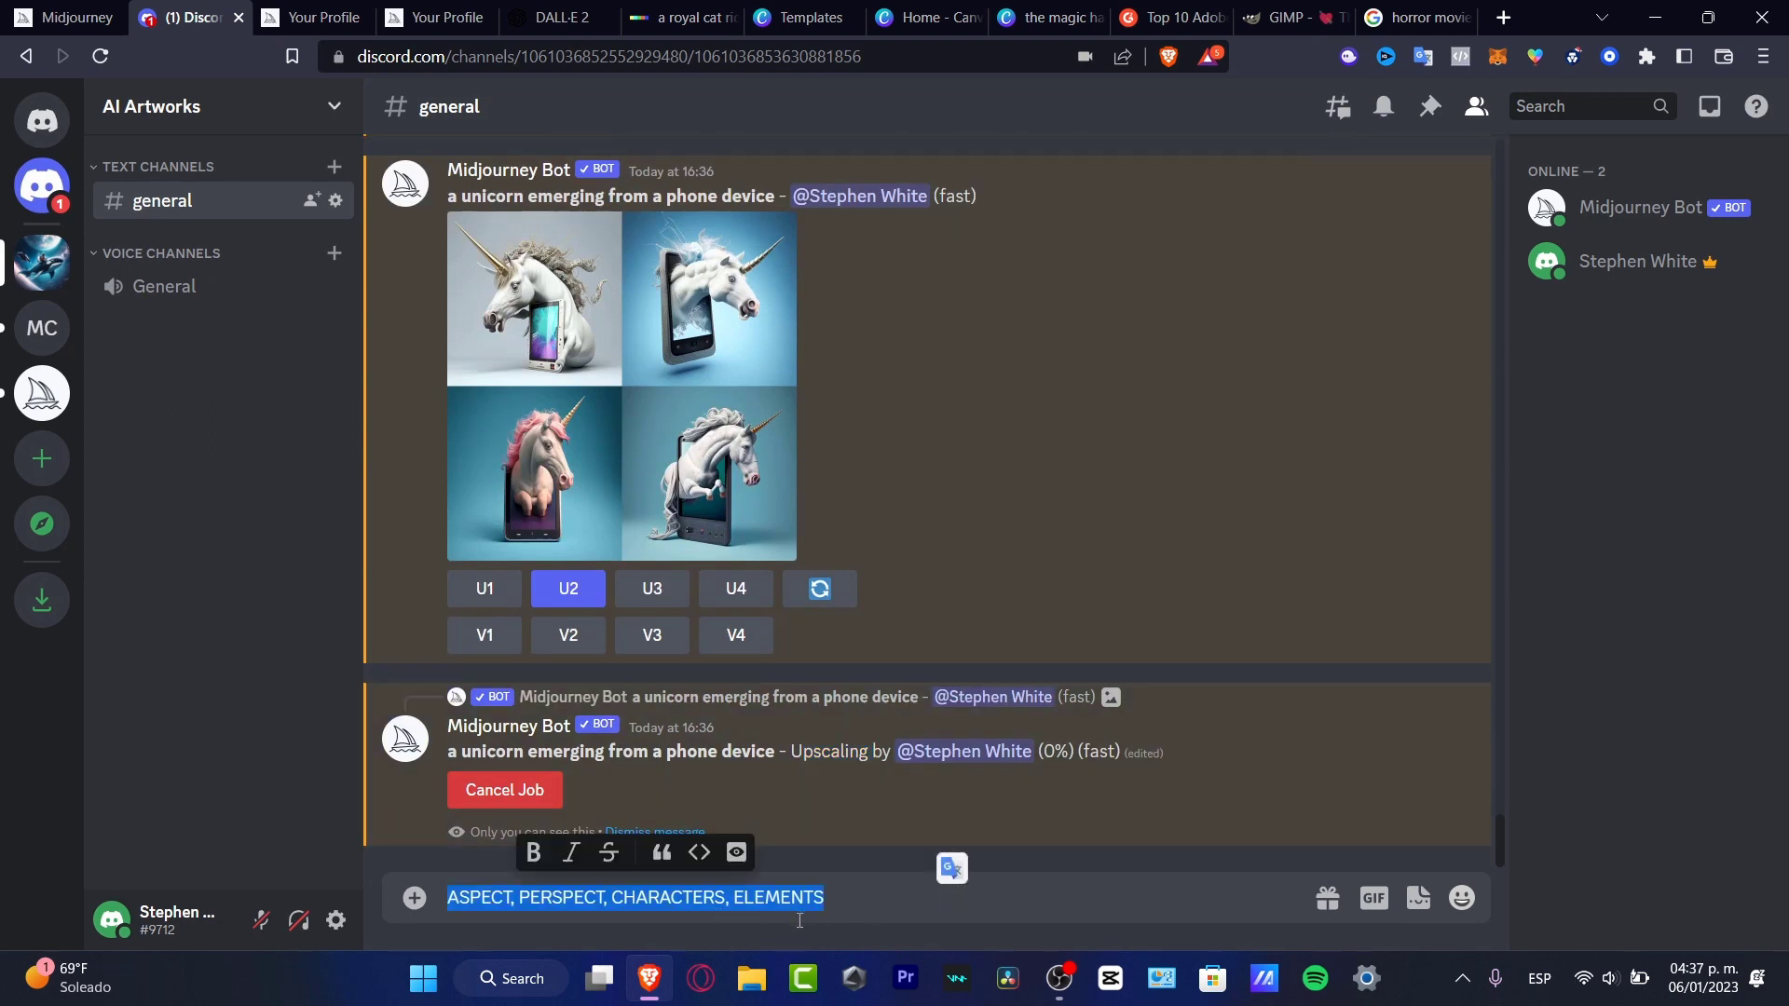
key(BackSpace)
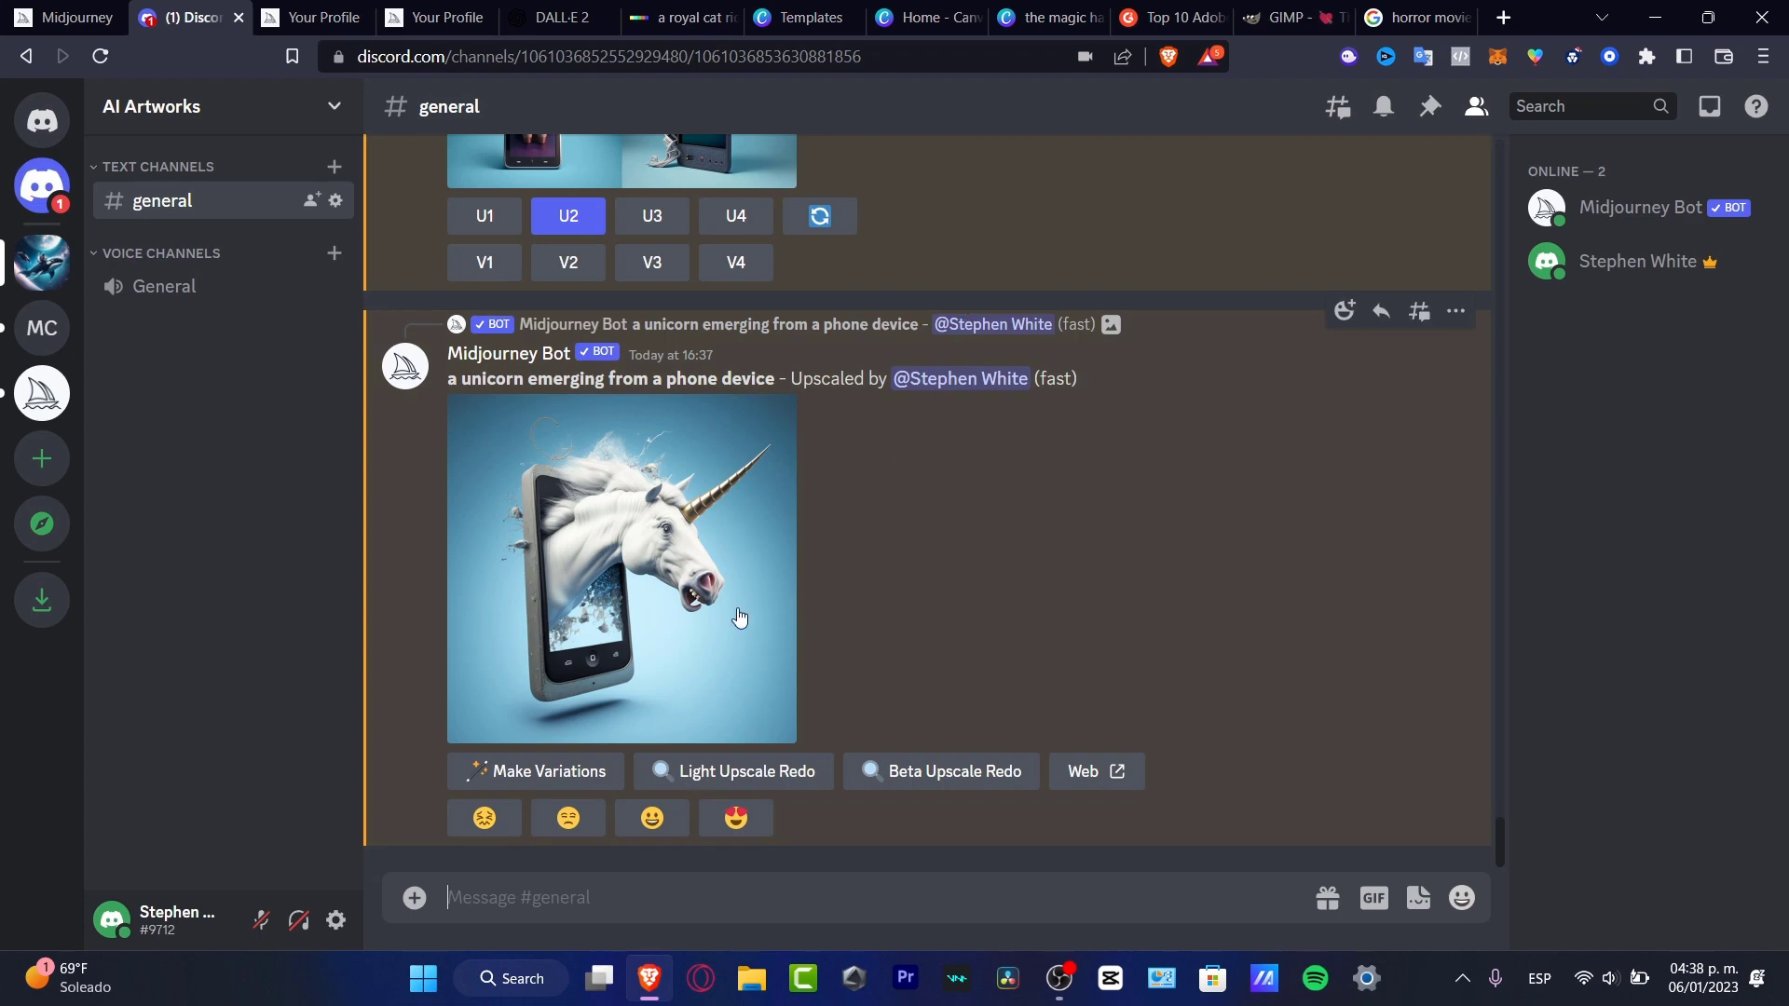
Save the upscaled unicorn-from-phone image as a PNG in the Desktop MODEL folder.
click(695, 613)
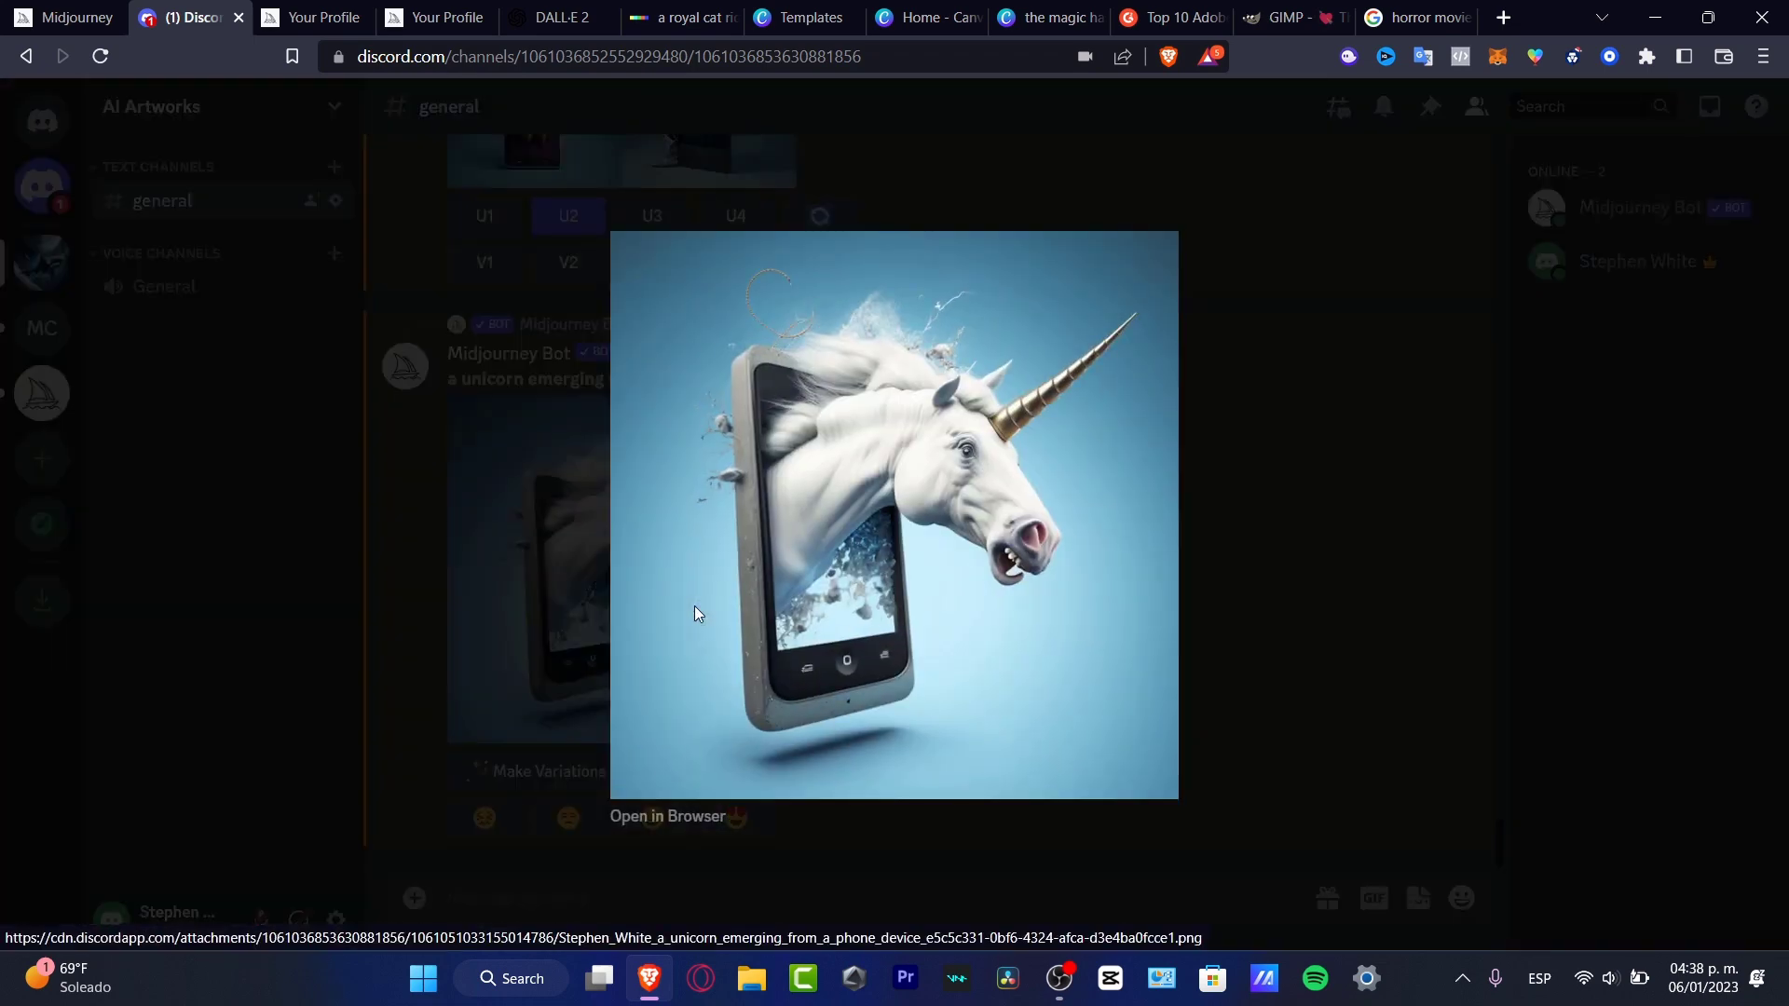
right_click(854, 601)
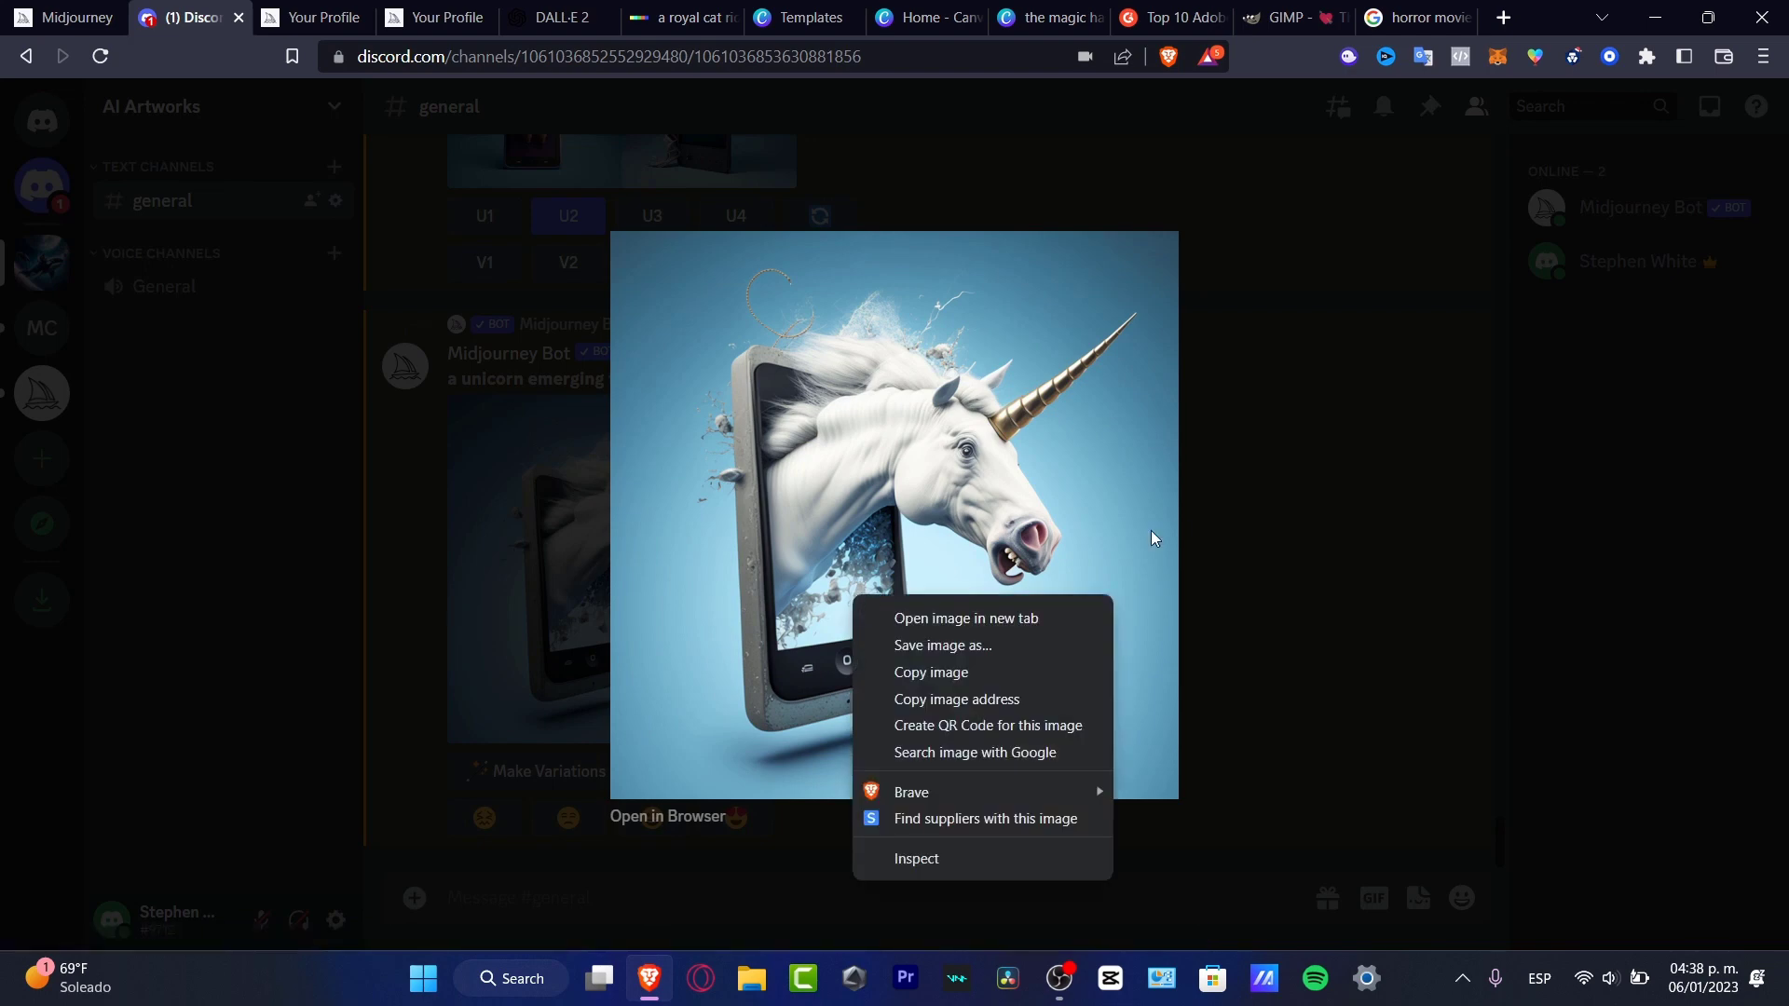
click(1038, 654)
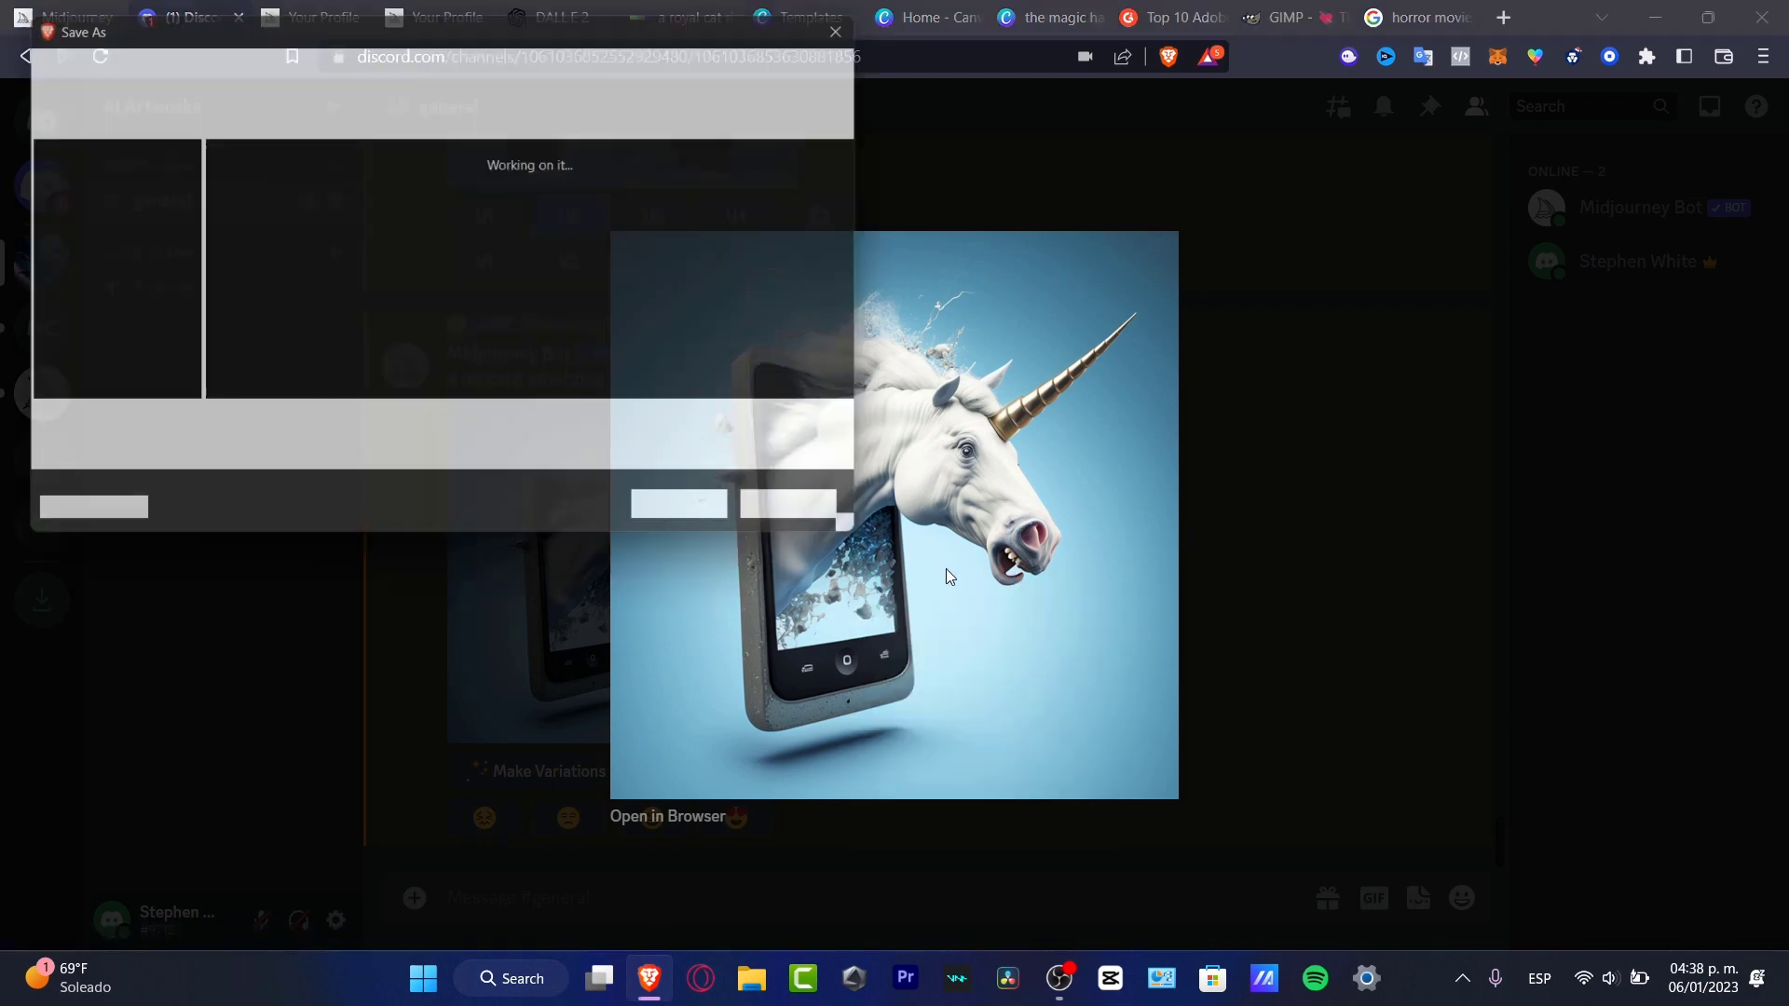
click(725, 521)
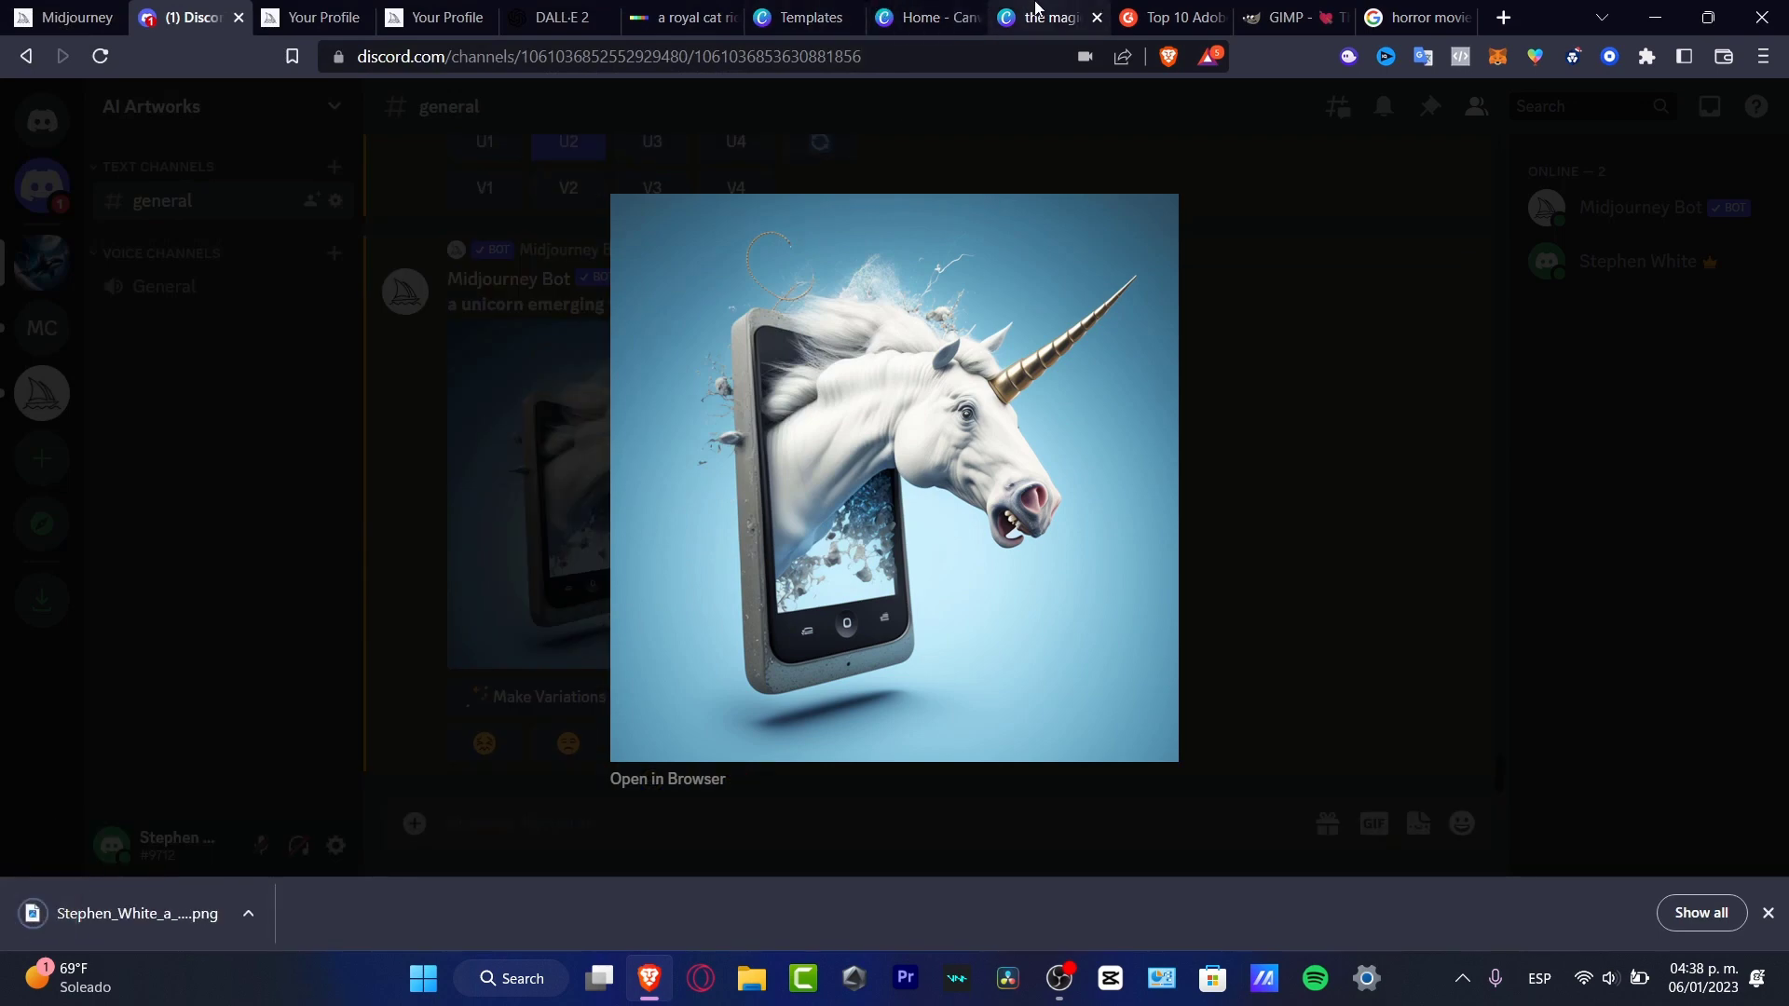
Upload the saved unicorn PNG from the MODEL folder into Canva.
click(1048, 16)
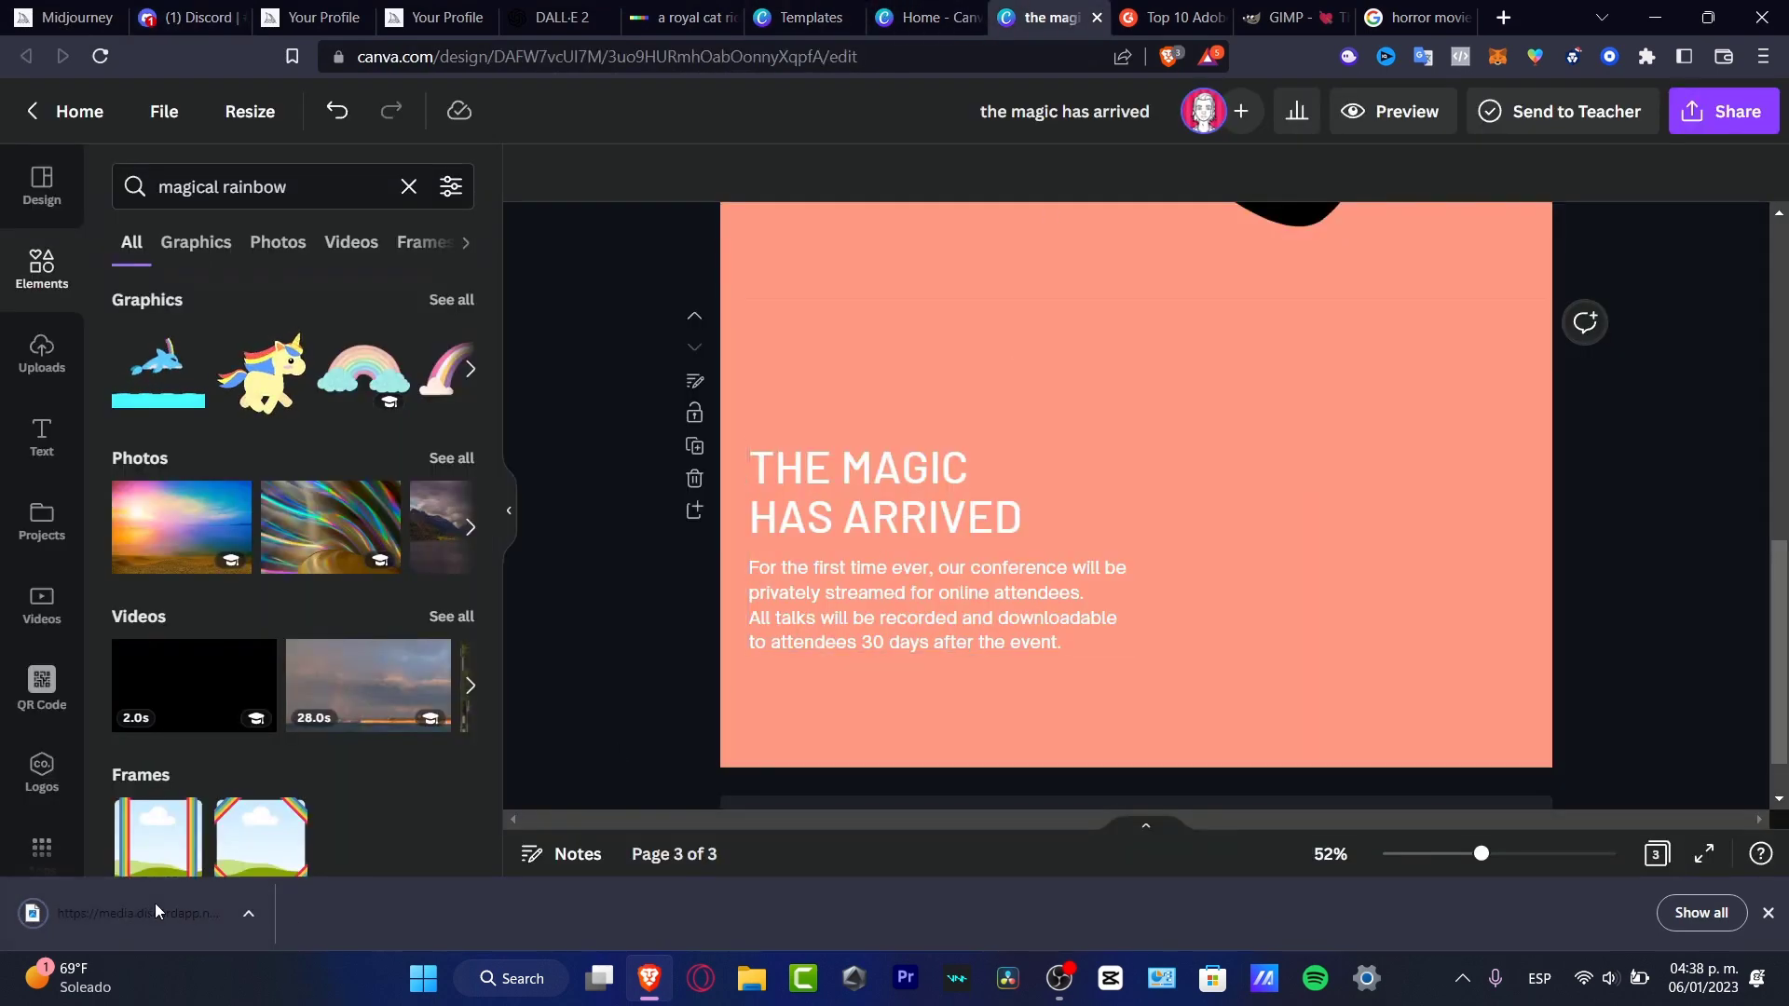
drag(151, 910, 1277, 574)
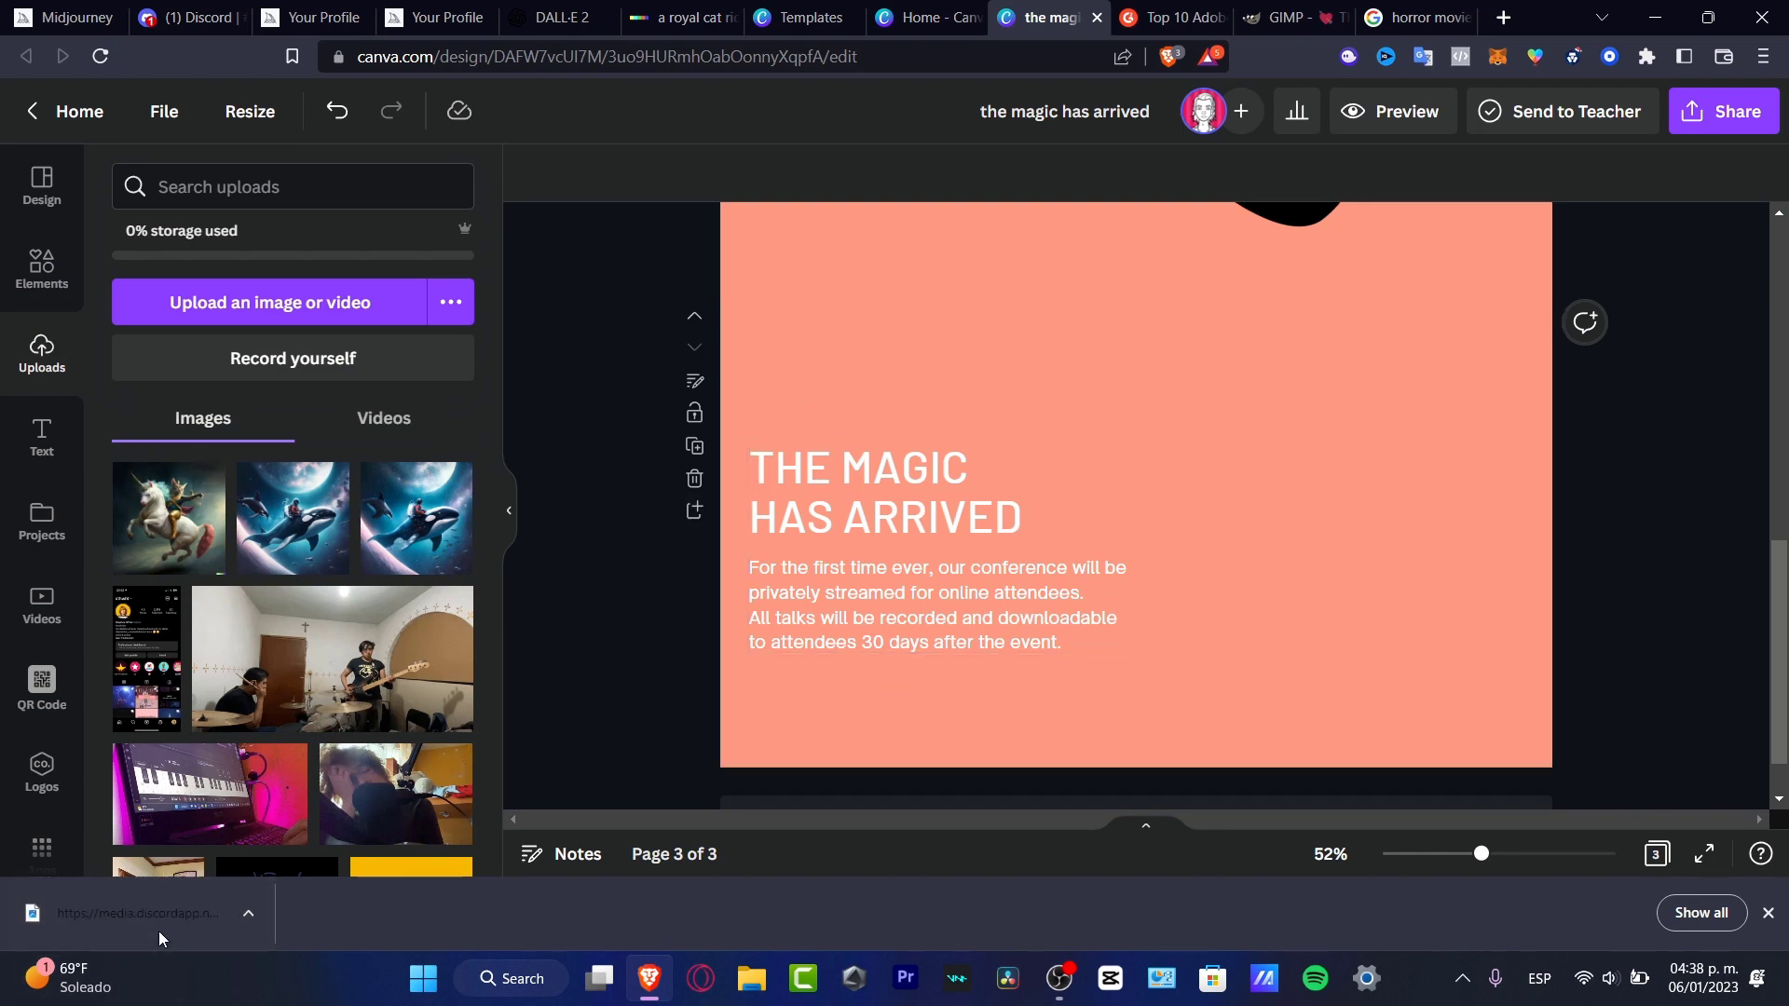
click(221, 323)
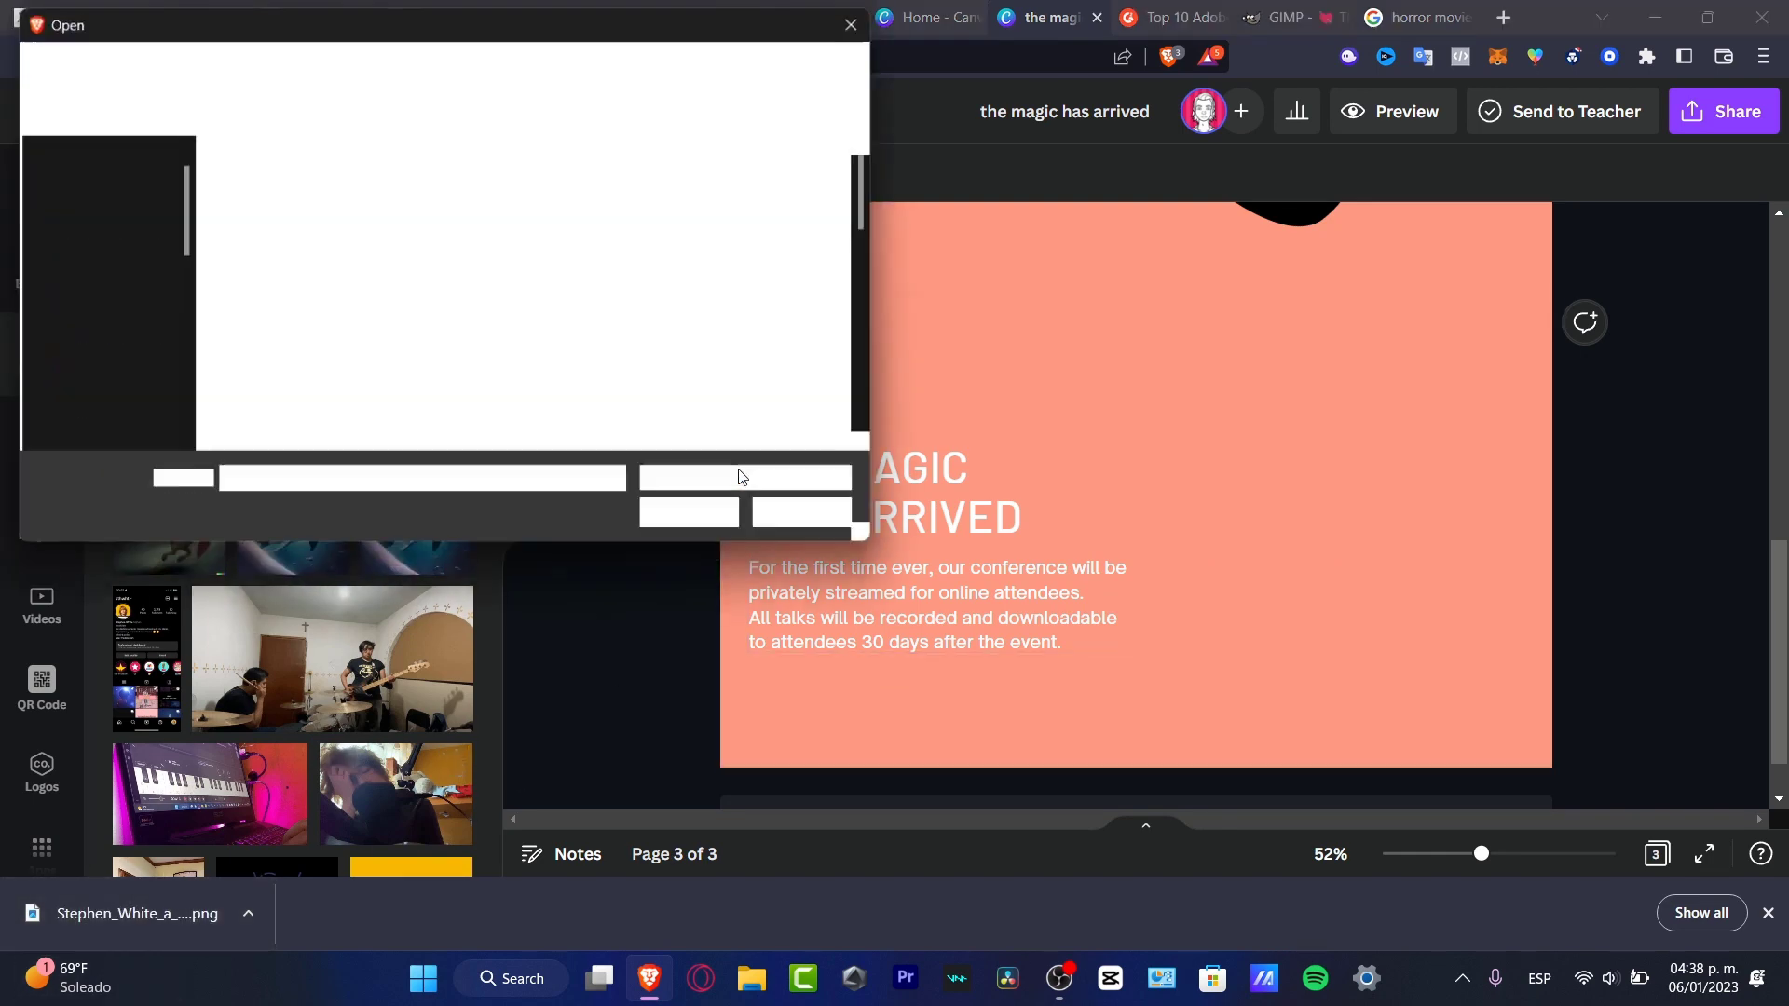
scroll(640, 321, down, 5)
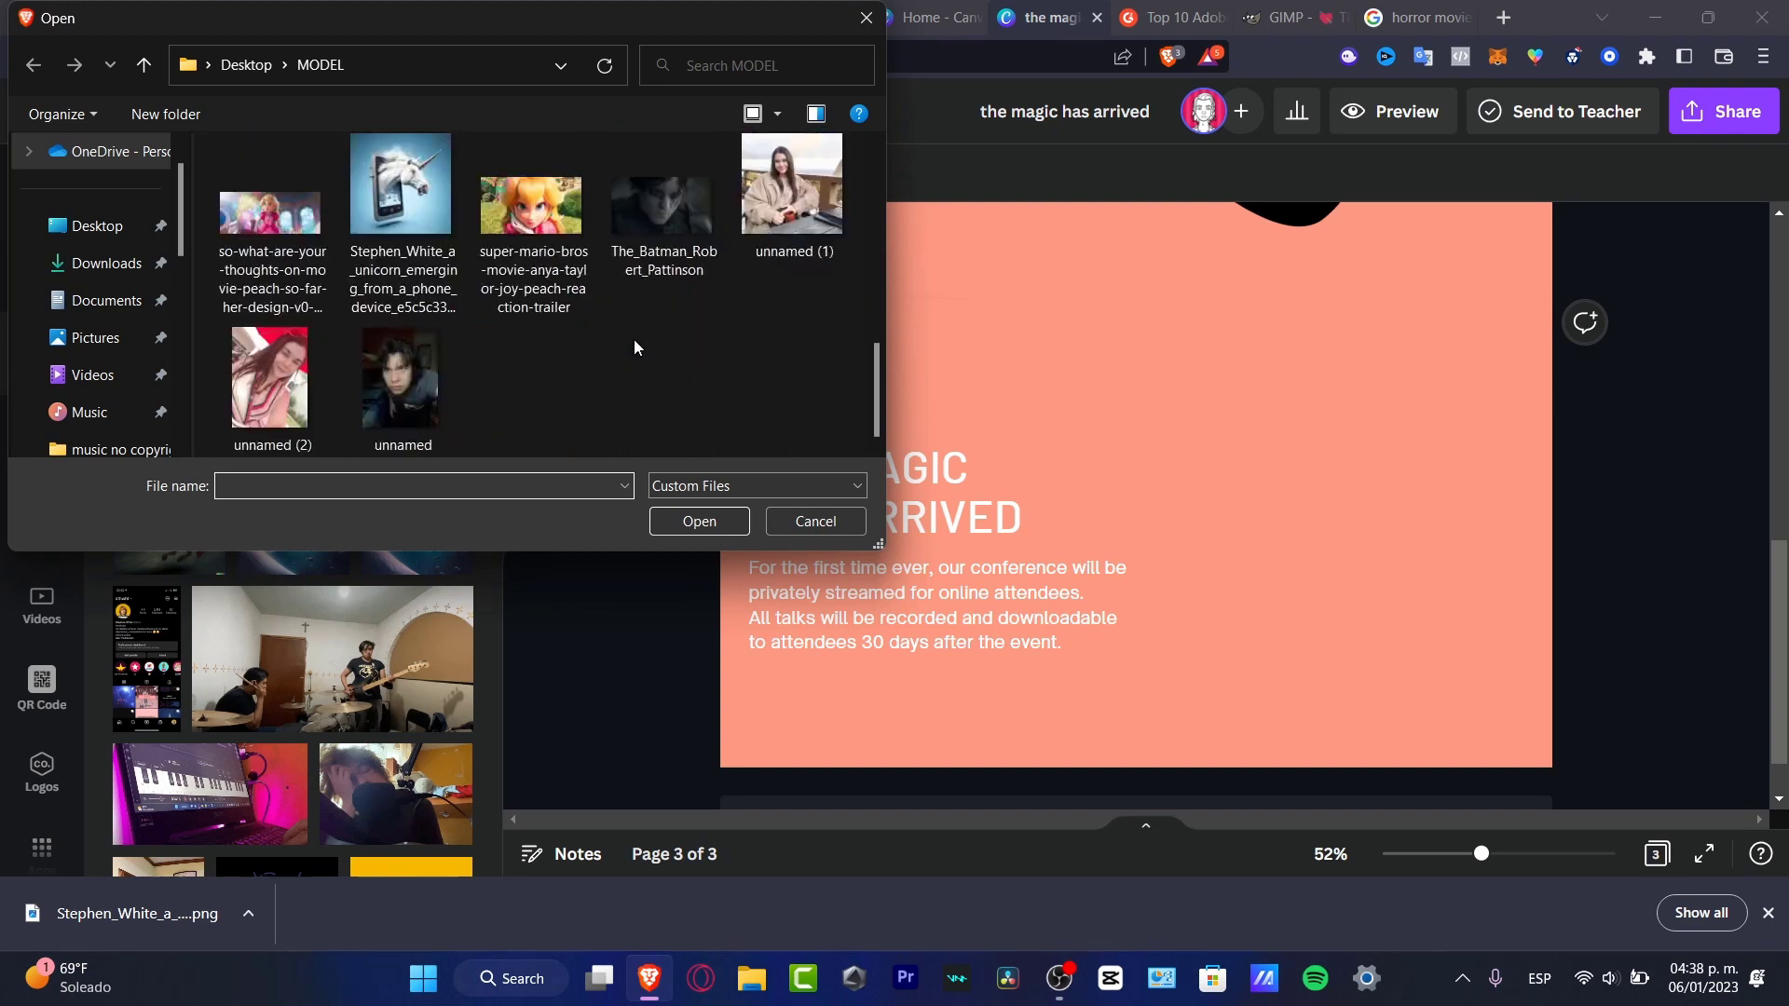
scroll(550, 376, up, 1)
click(440, 393)
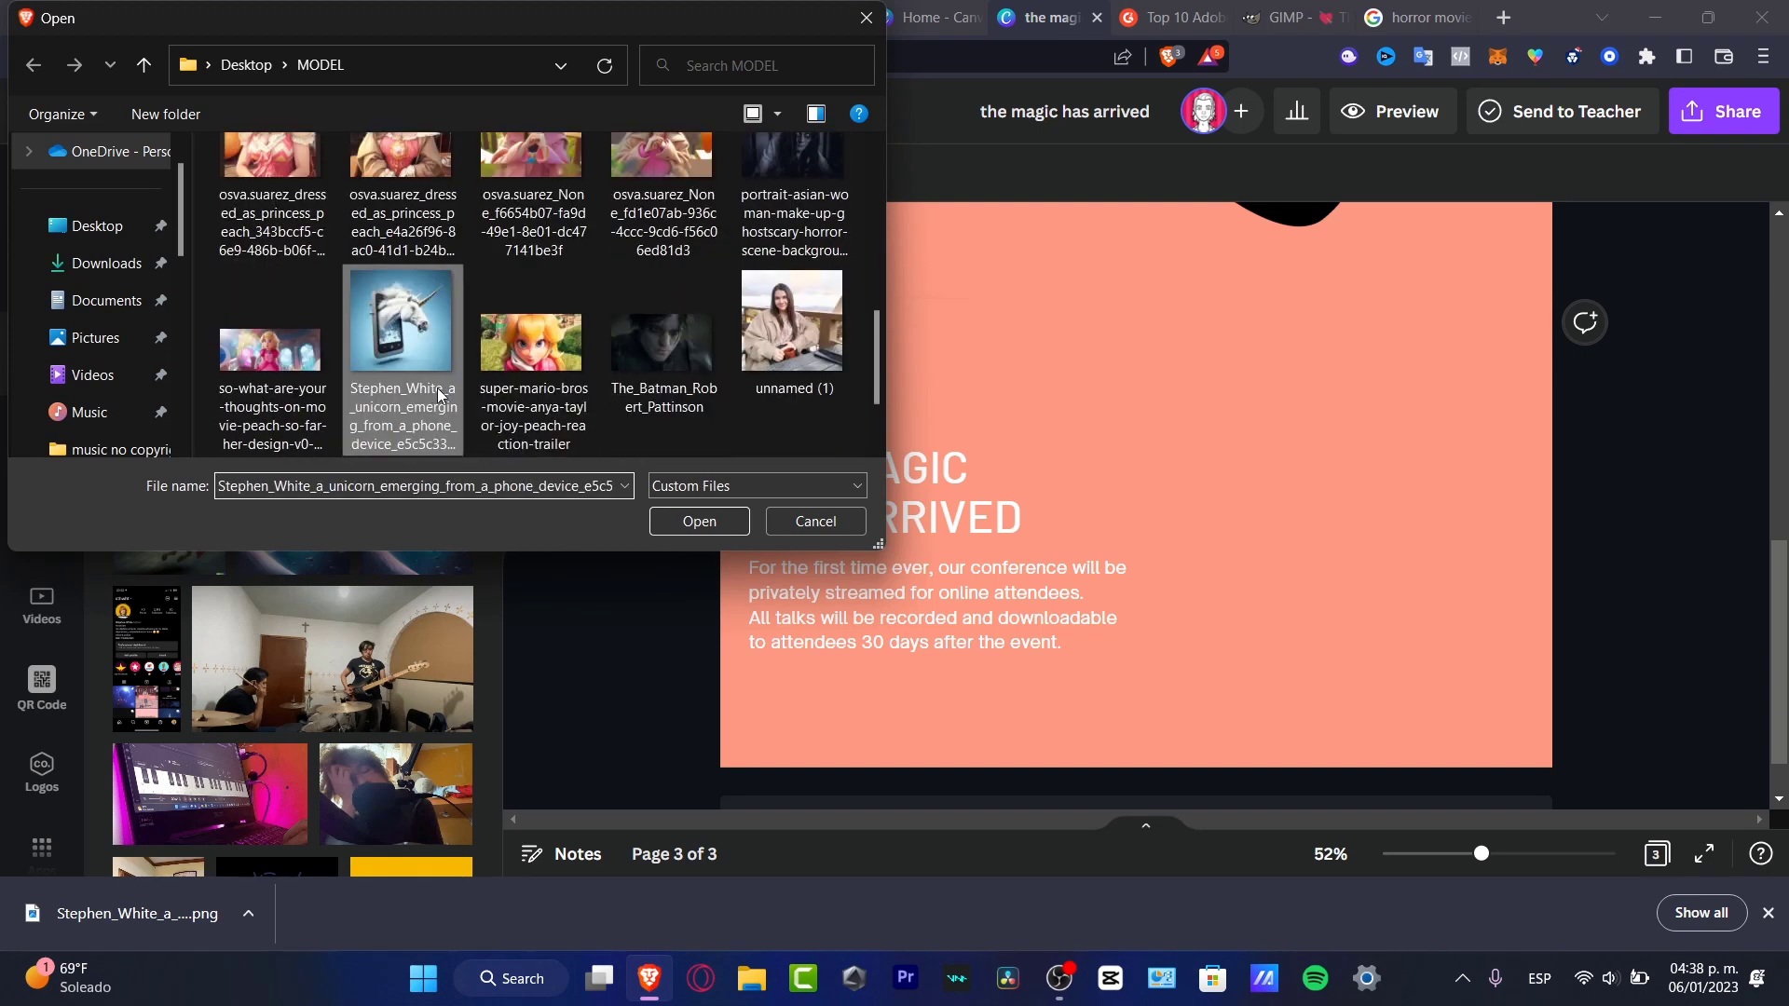
click(698, 521)
Add the unicorn image to the salmon page and enlarge it over the right side.
click(183, 513)
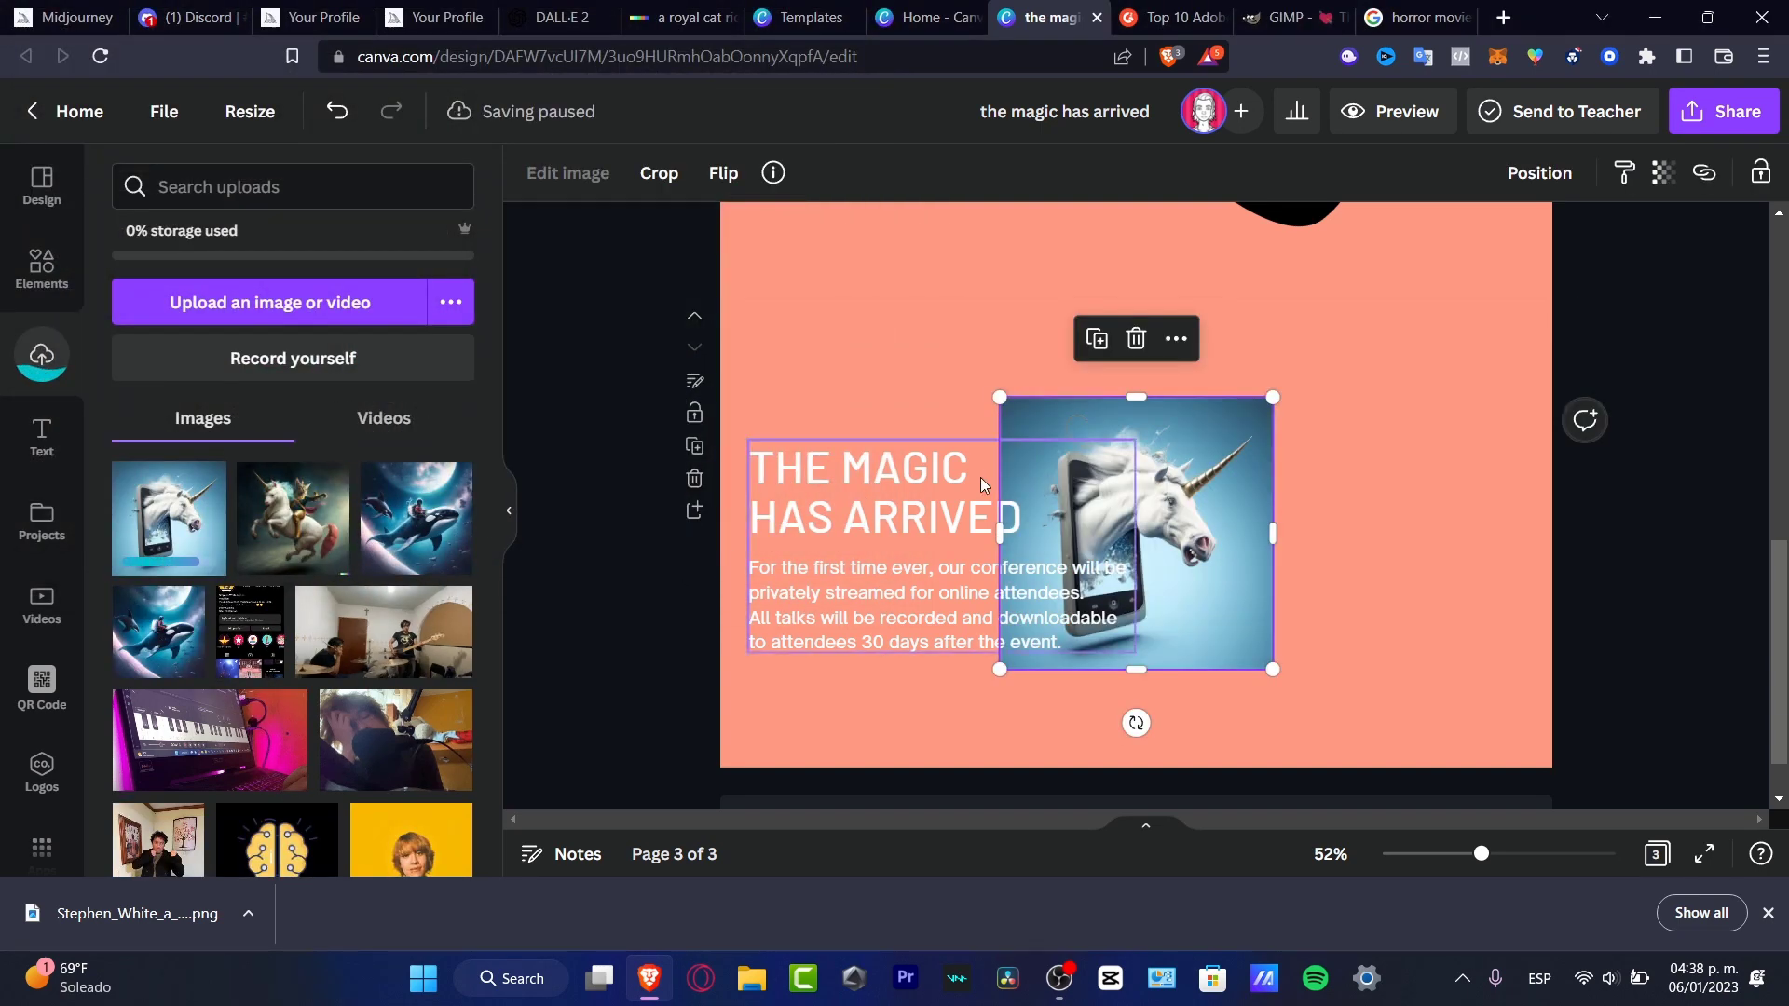
drag(1212, 479, 1487, 573)
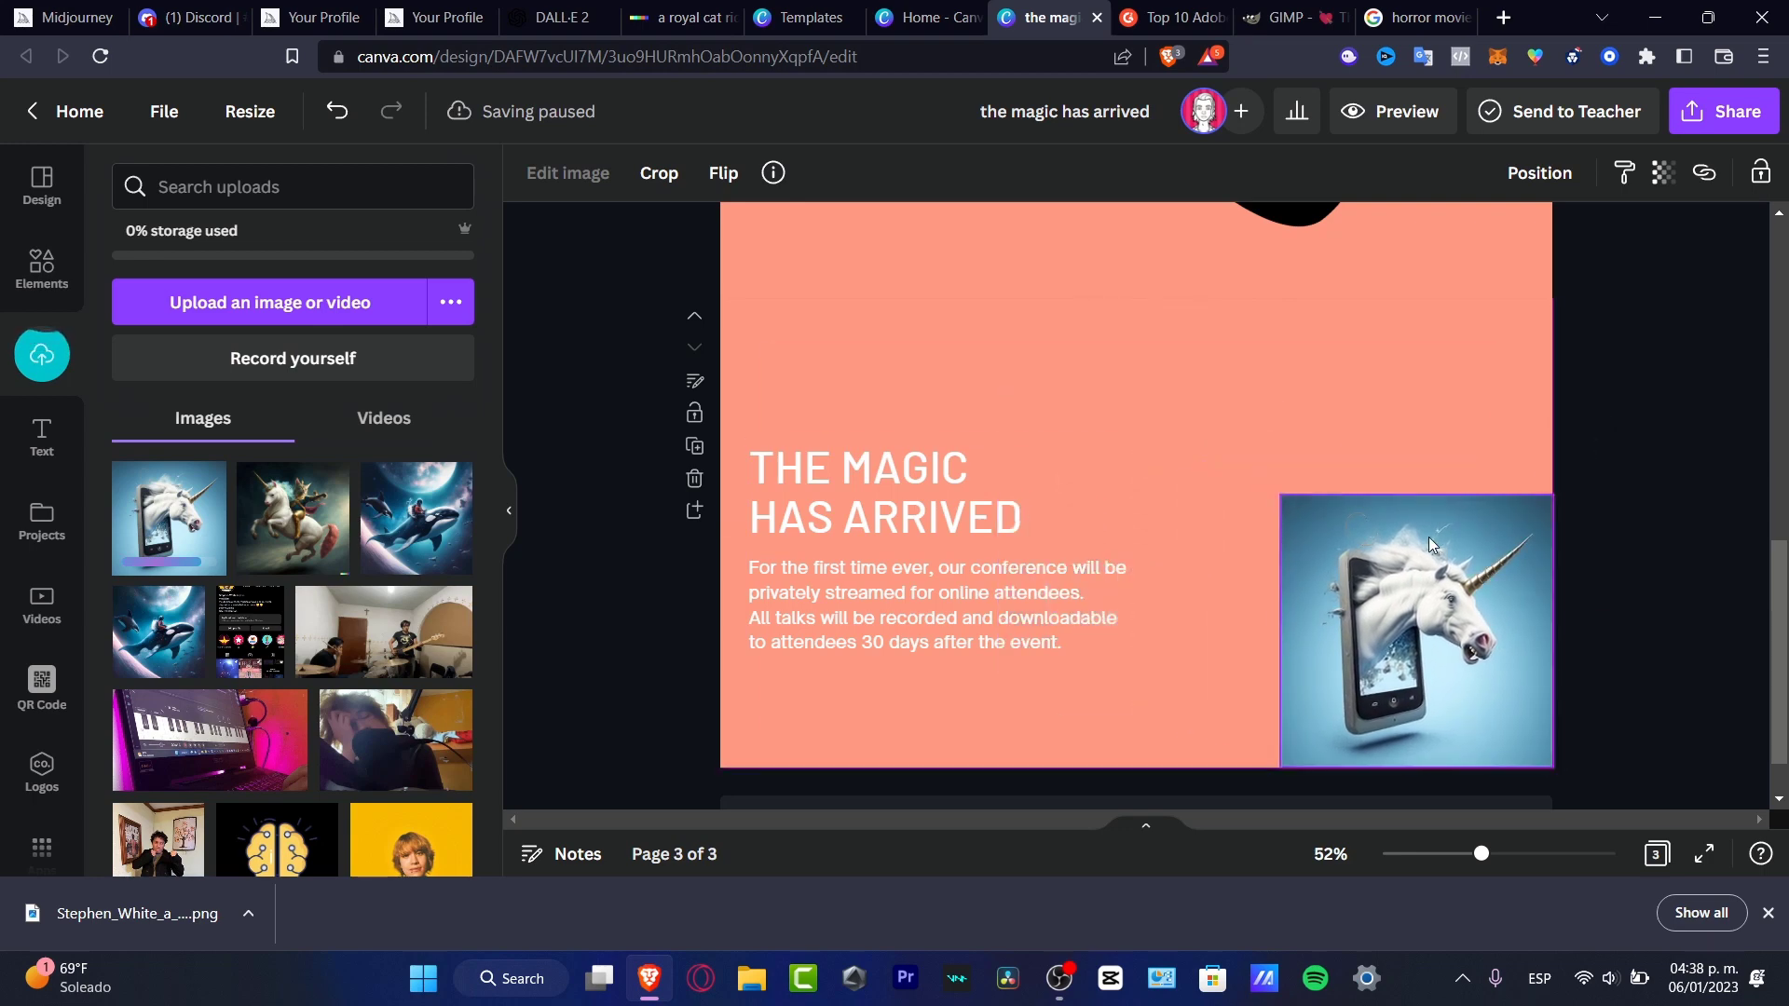
drag(1278, 495, 1030, 281)
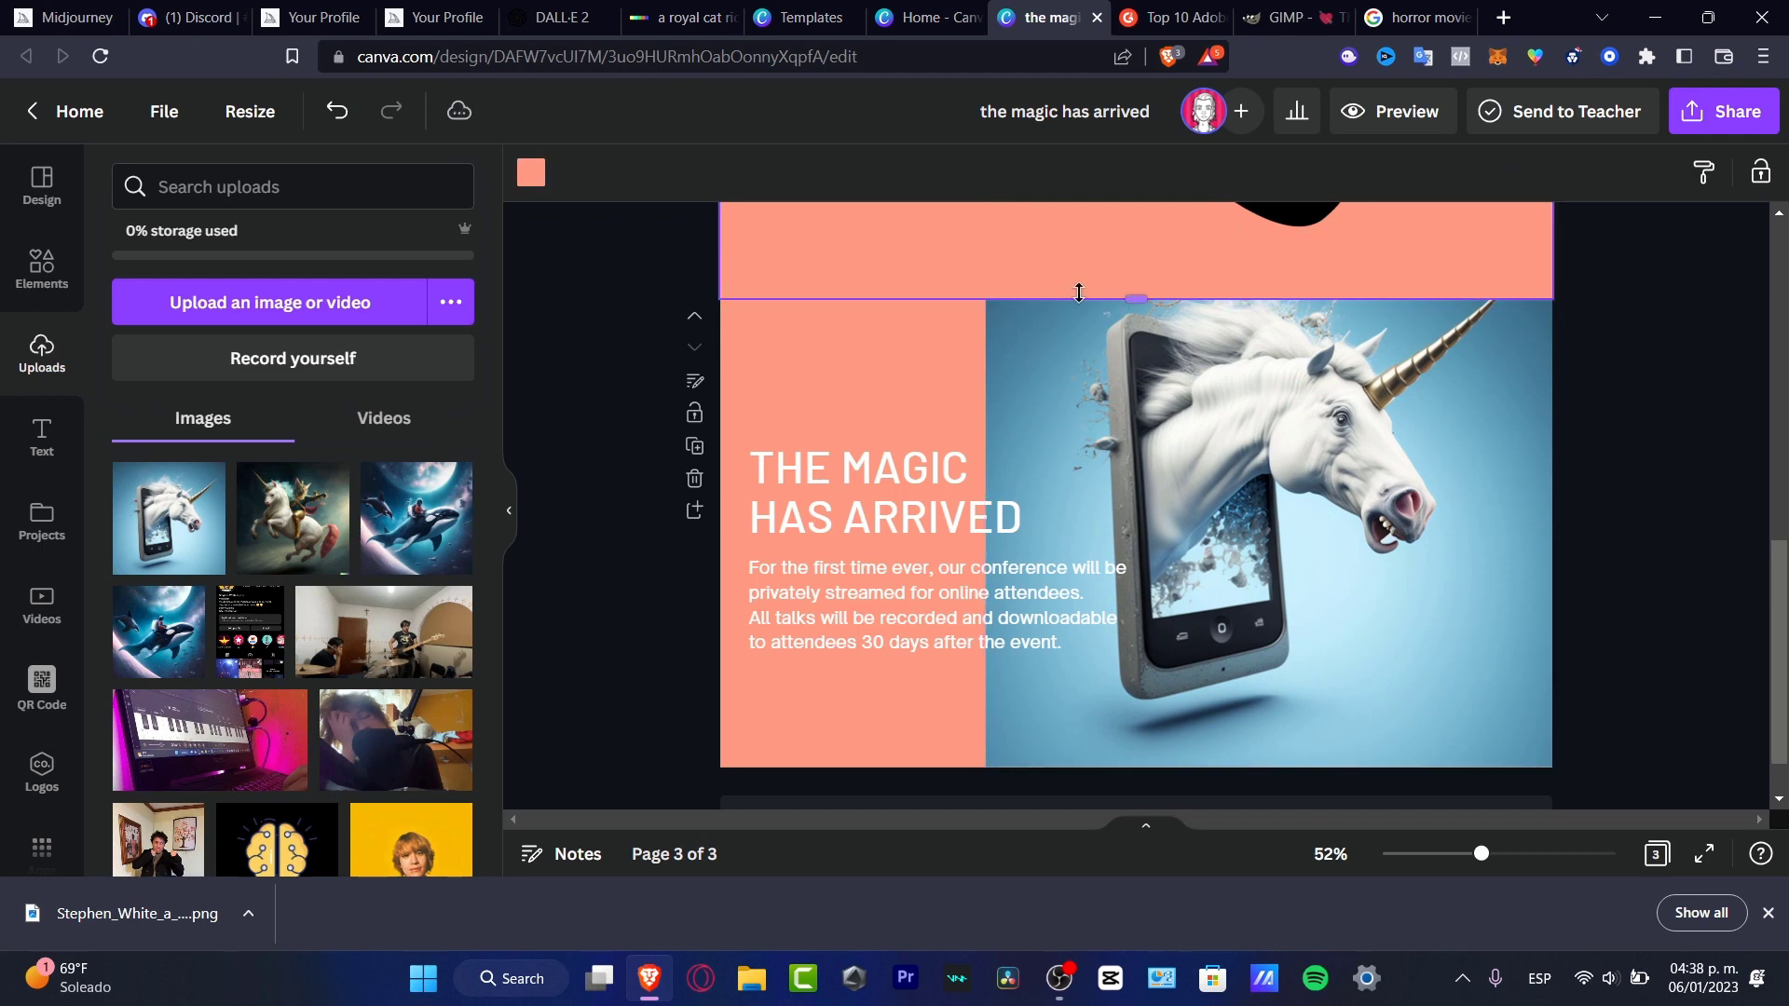
click(1077, 289)
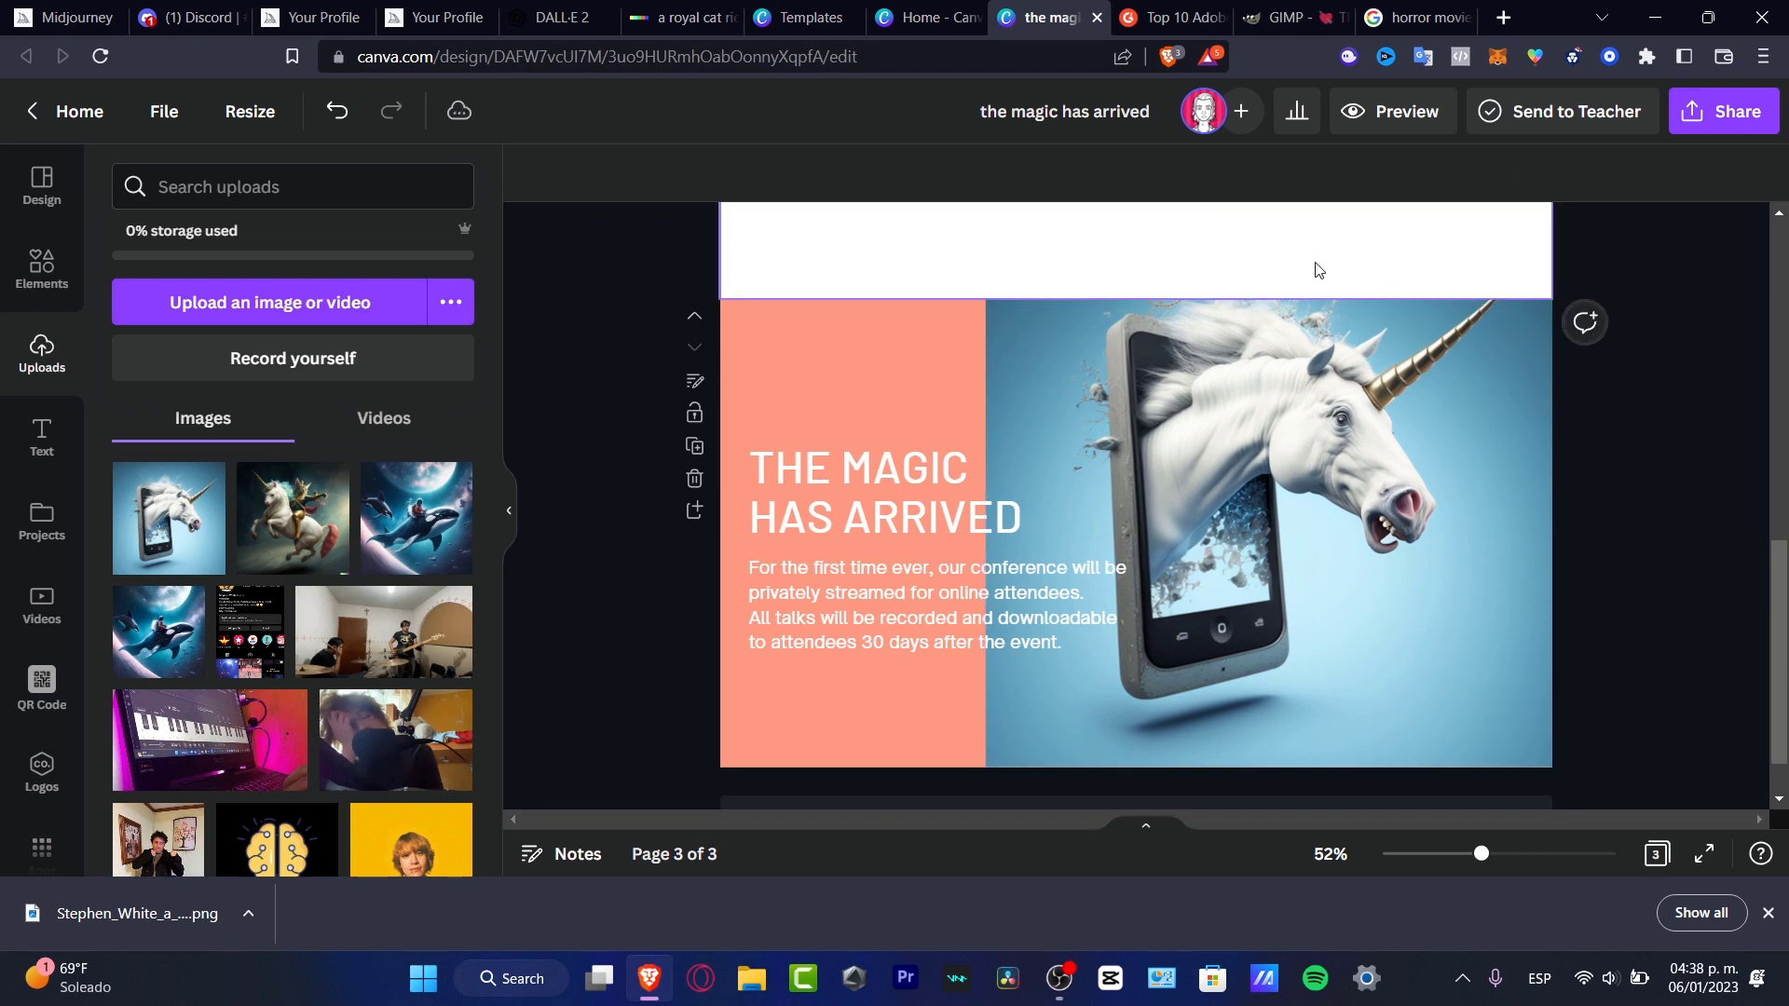
Bring the unicorn image to the front and nudge it lower on the page.
click(1351, 395)
right_click(1351, 395)
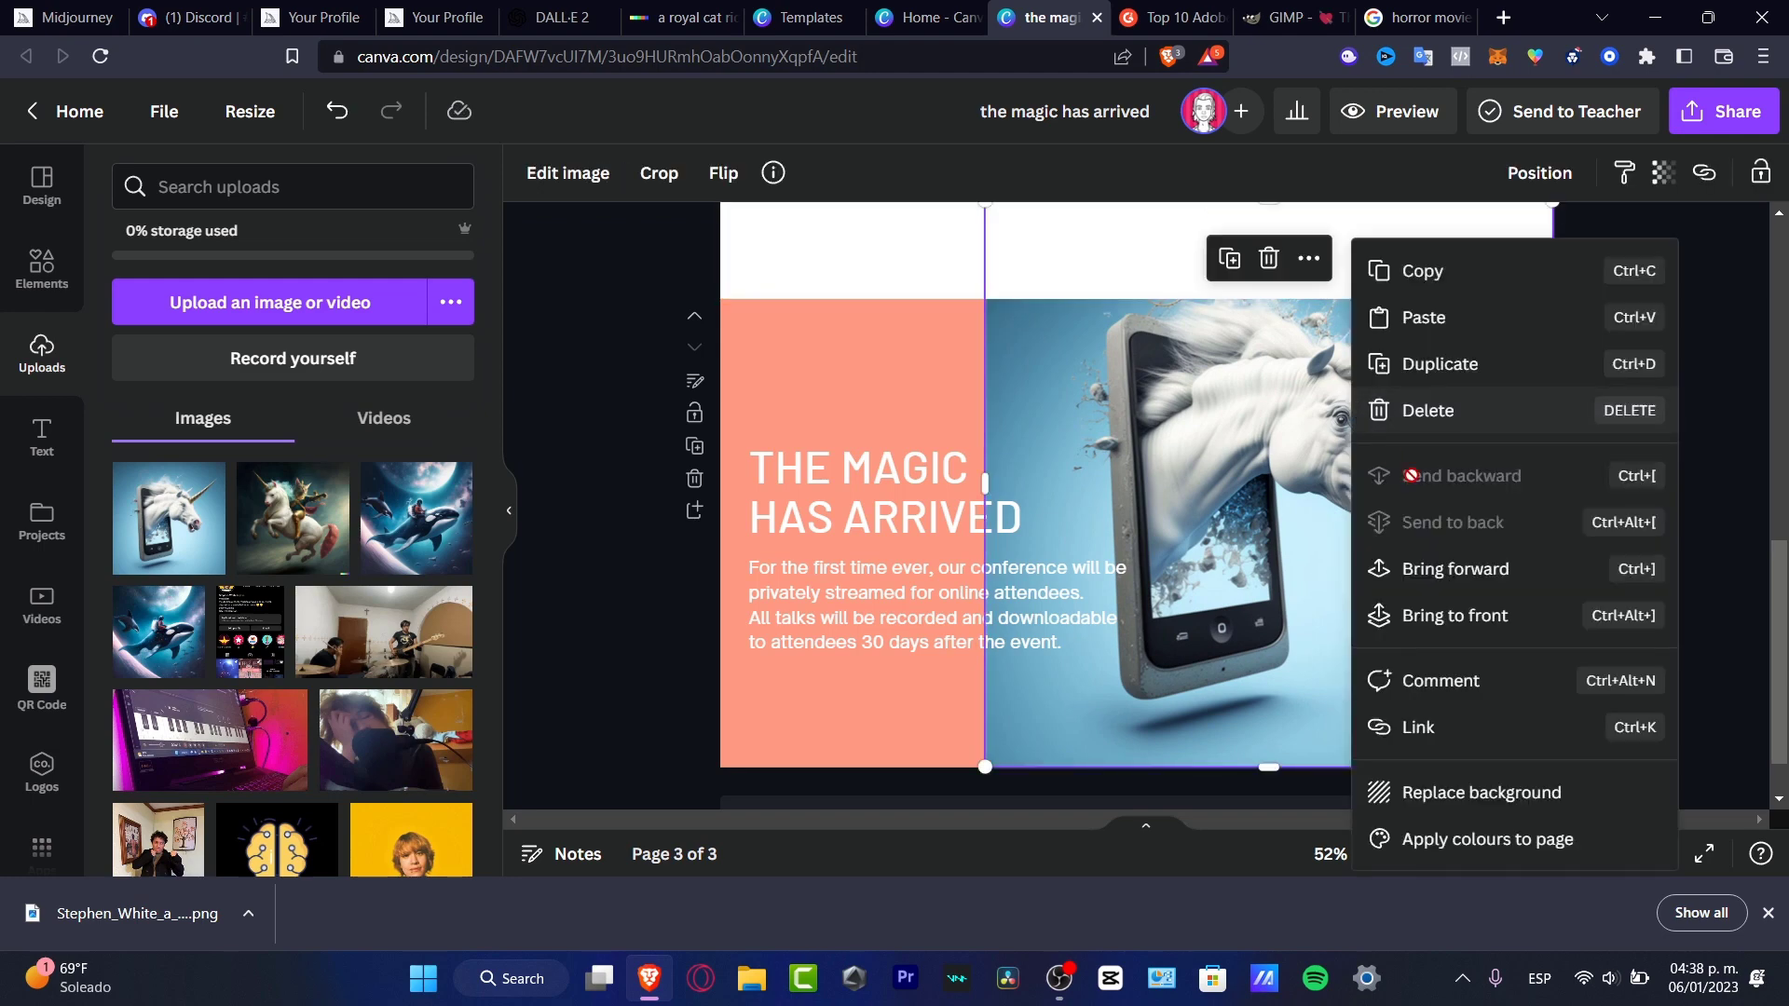
click(1502, 616)
scroll(1383, 573, up, 5)
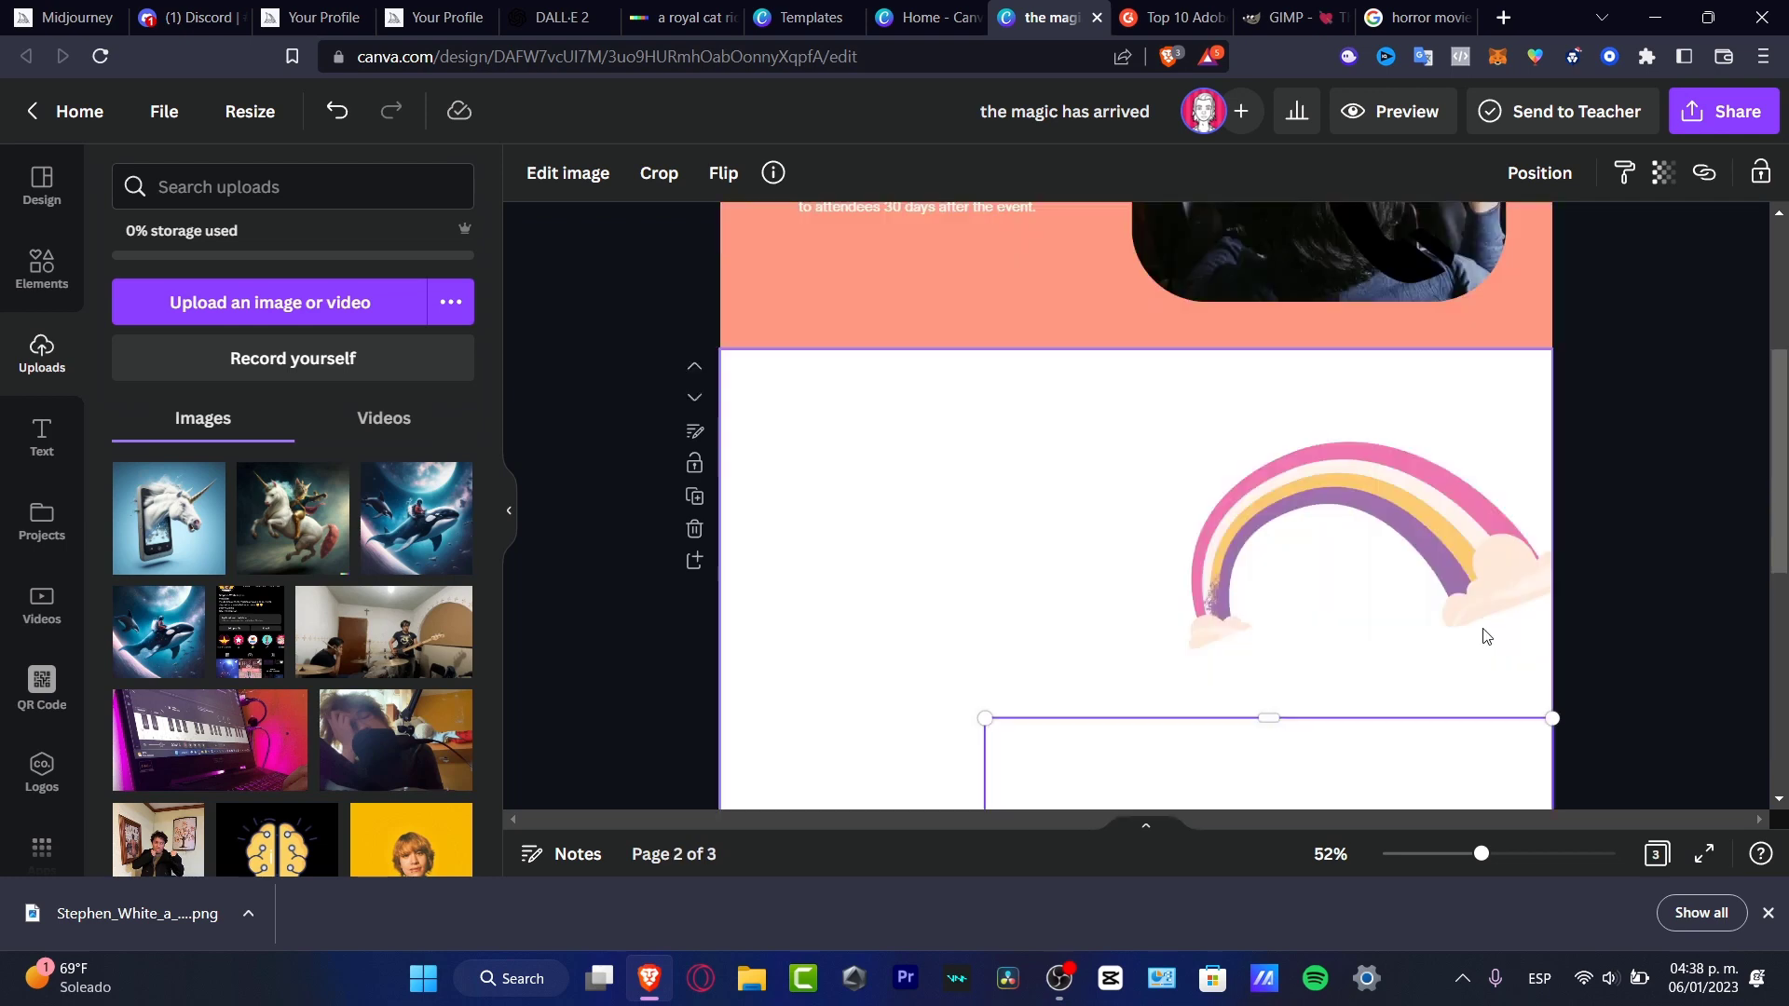
click(1645, 607)
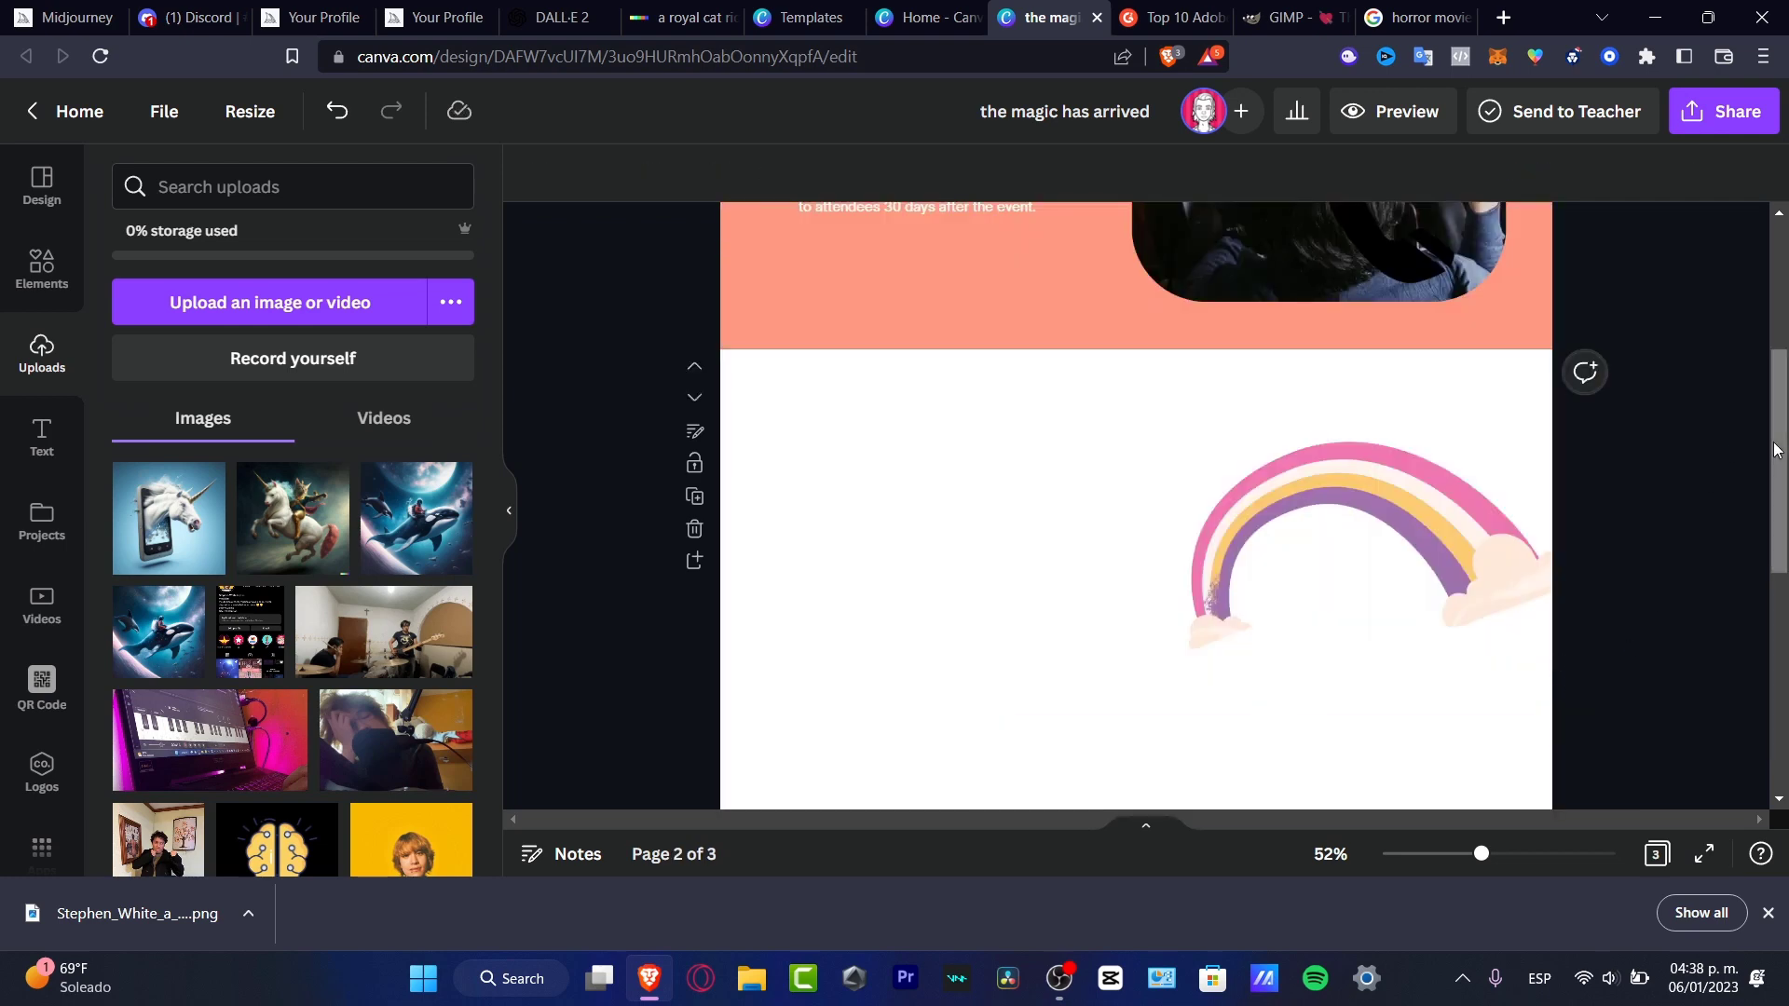
scroll(1775, 450, down, 6)
drag(1416, 508, 1403, 649)
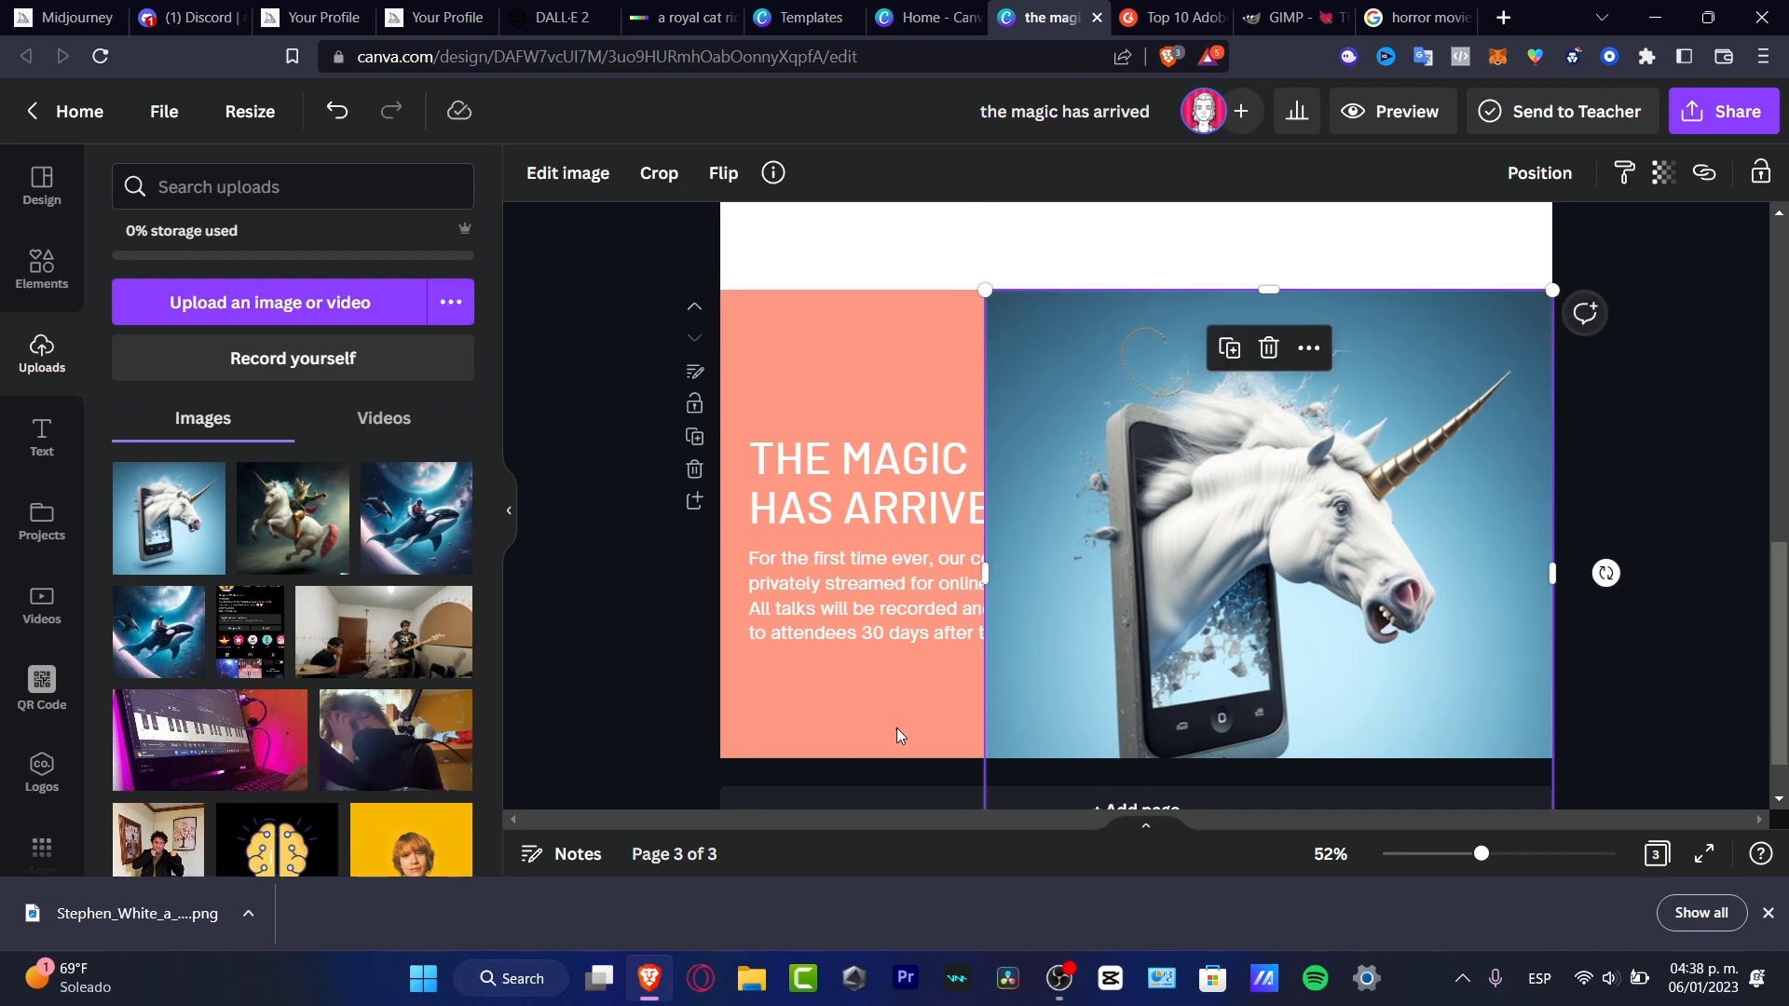
Recolour the page background to #2F556B, sampled from the image's dark blue.
click(897, 729)
click(531, 173)
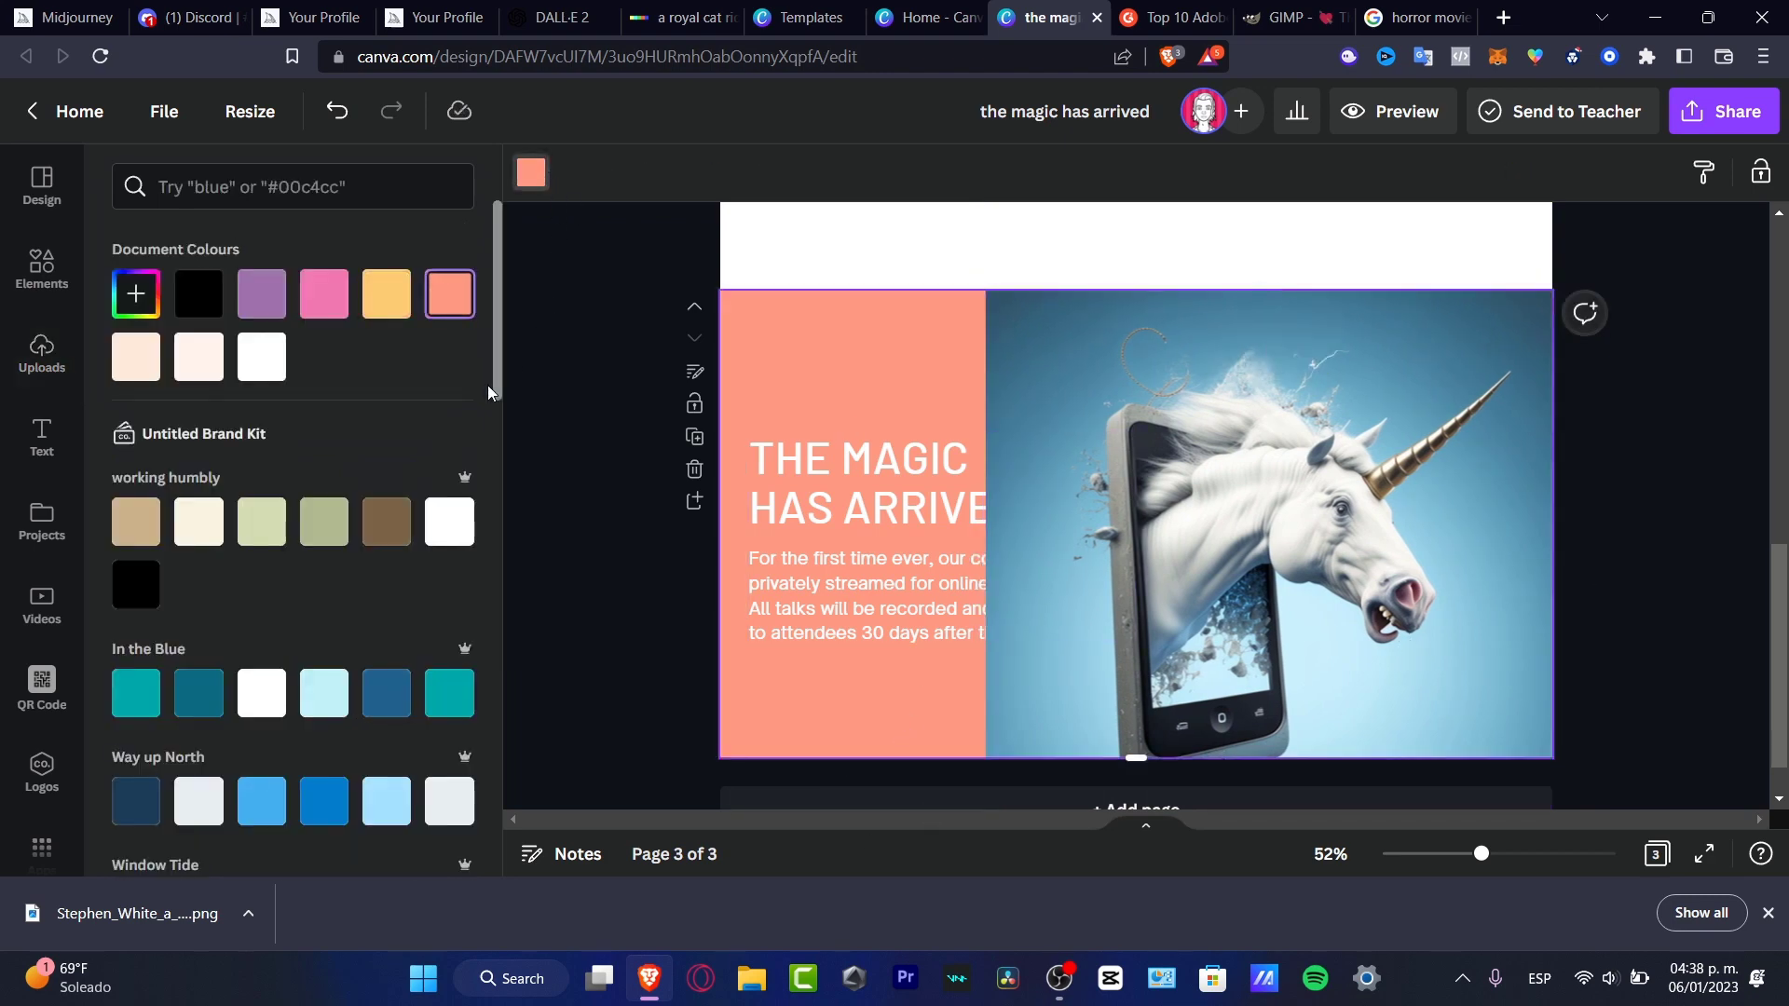
click(137, 296)
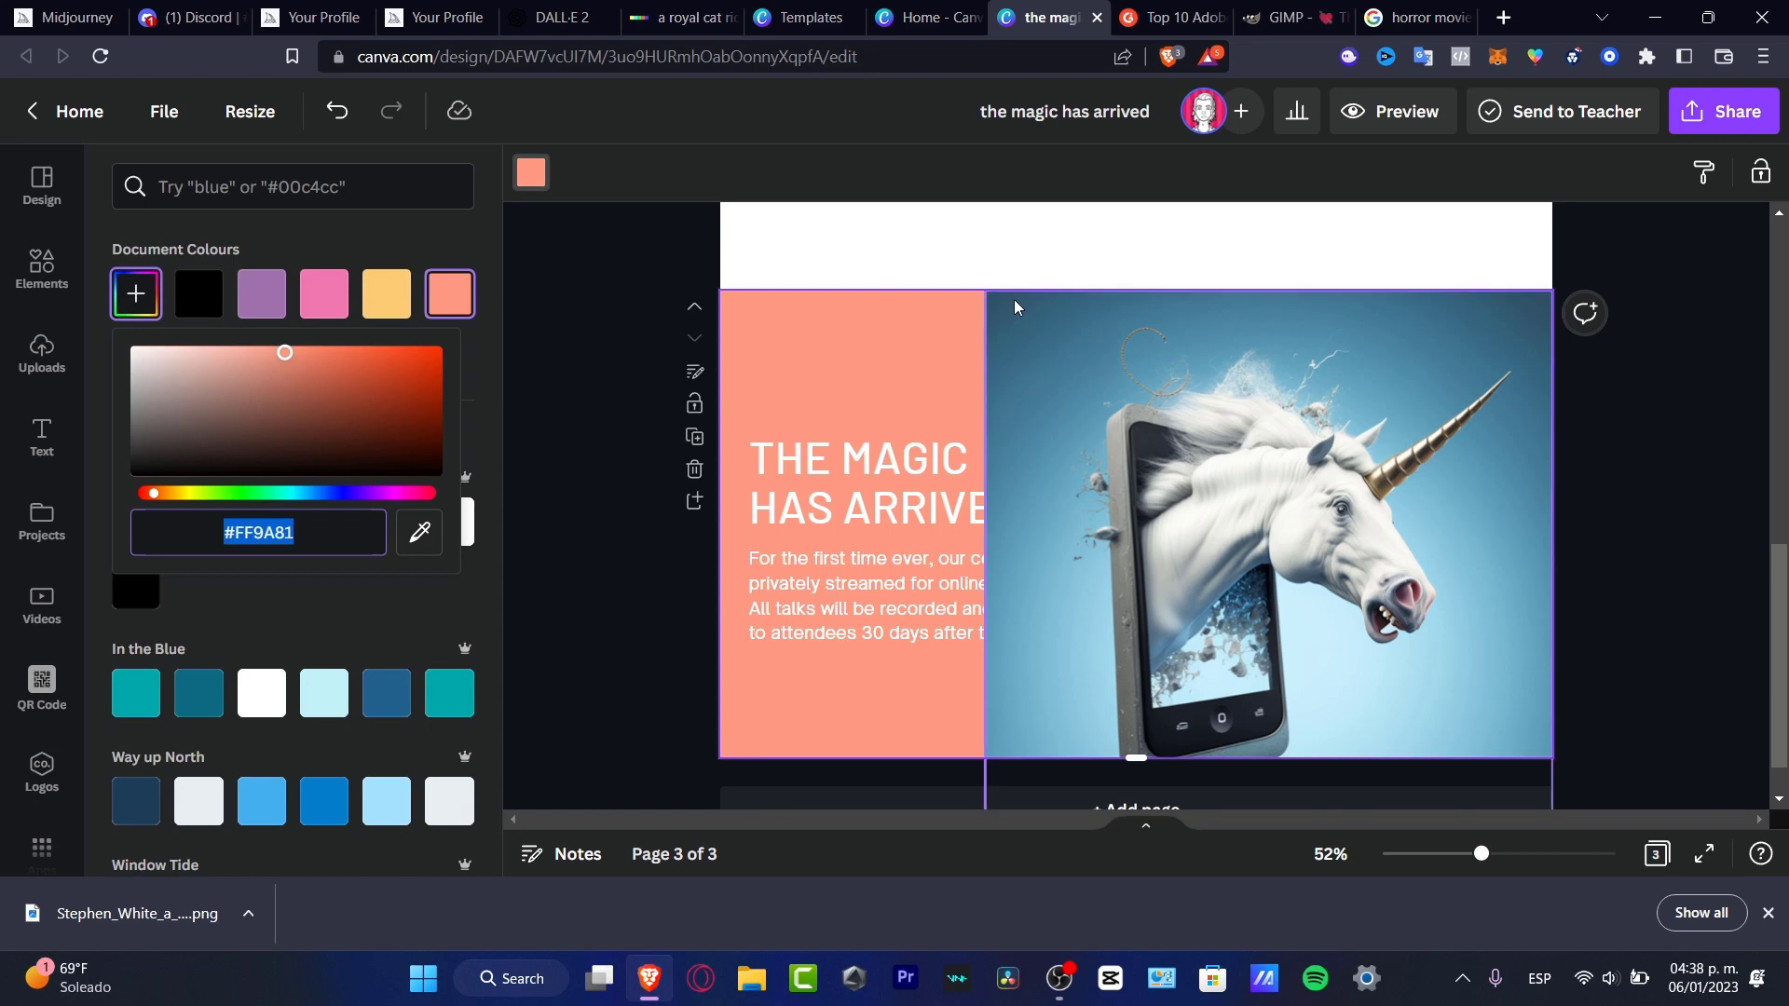
click(419, 532)
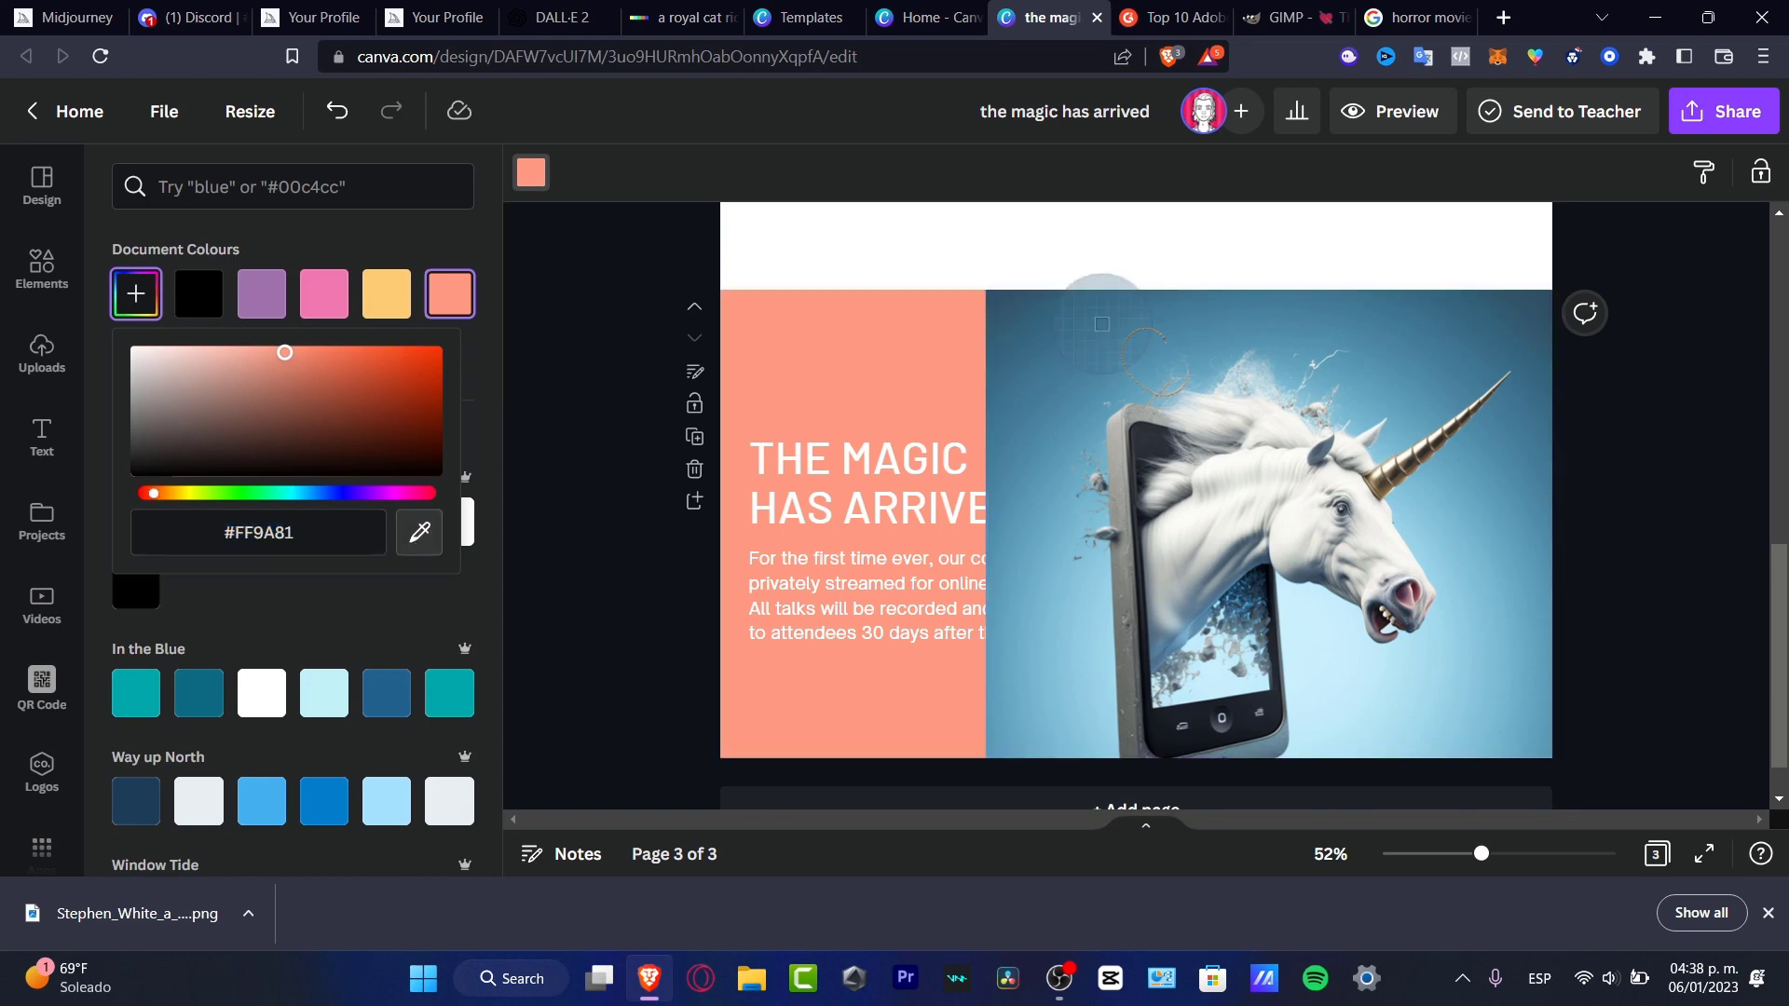
click(1001, 305)
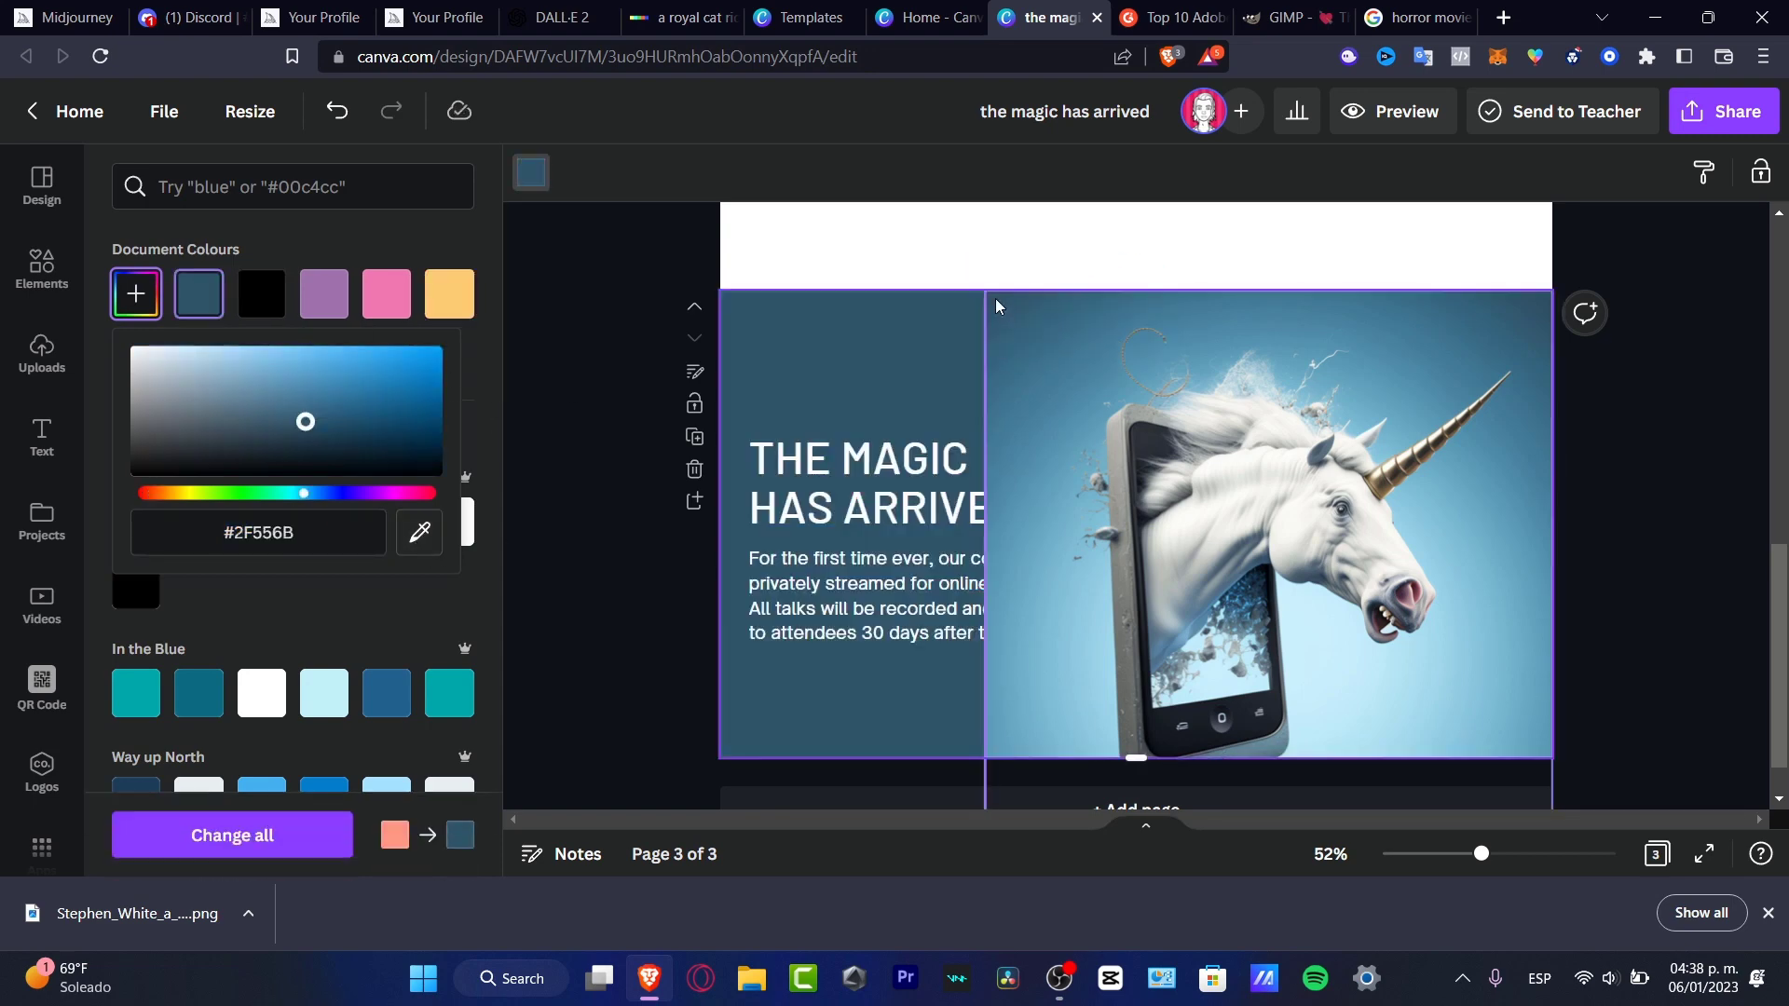
Raise the unicorn slightly; bring the text group forward, shrink, tilt and lower it.
click(994, 303)
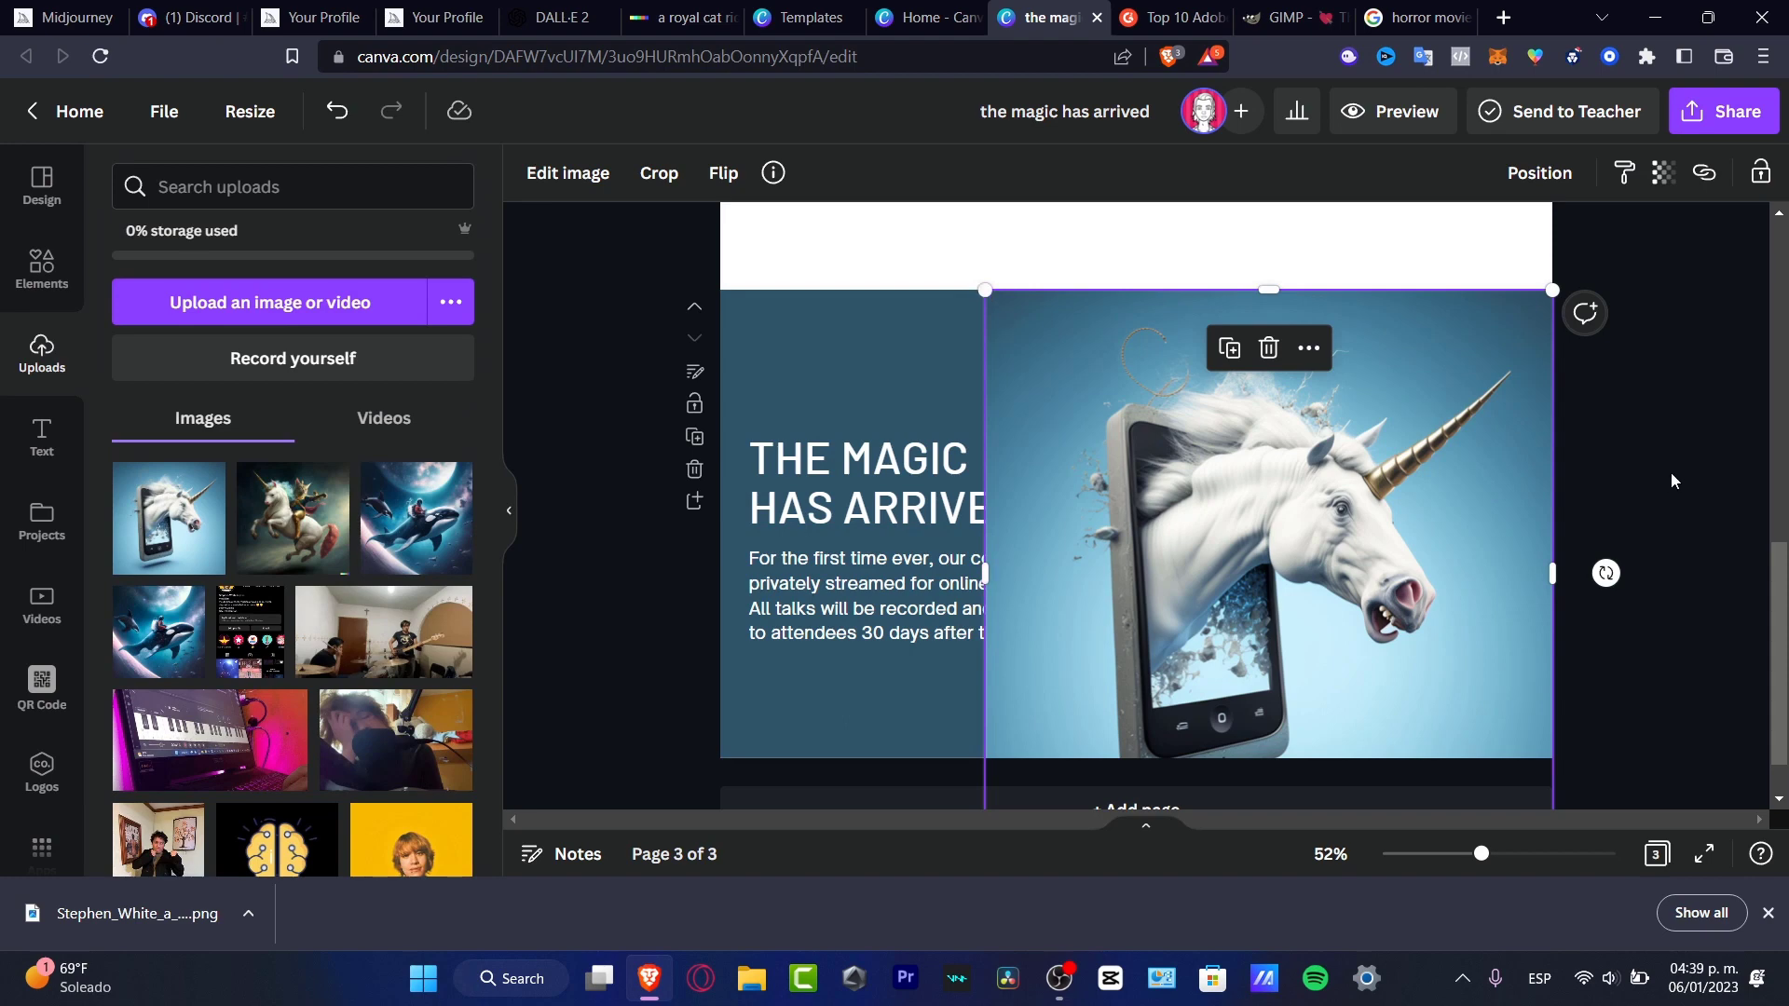
drag(1045, 694, 1046, 634)
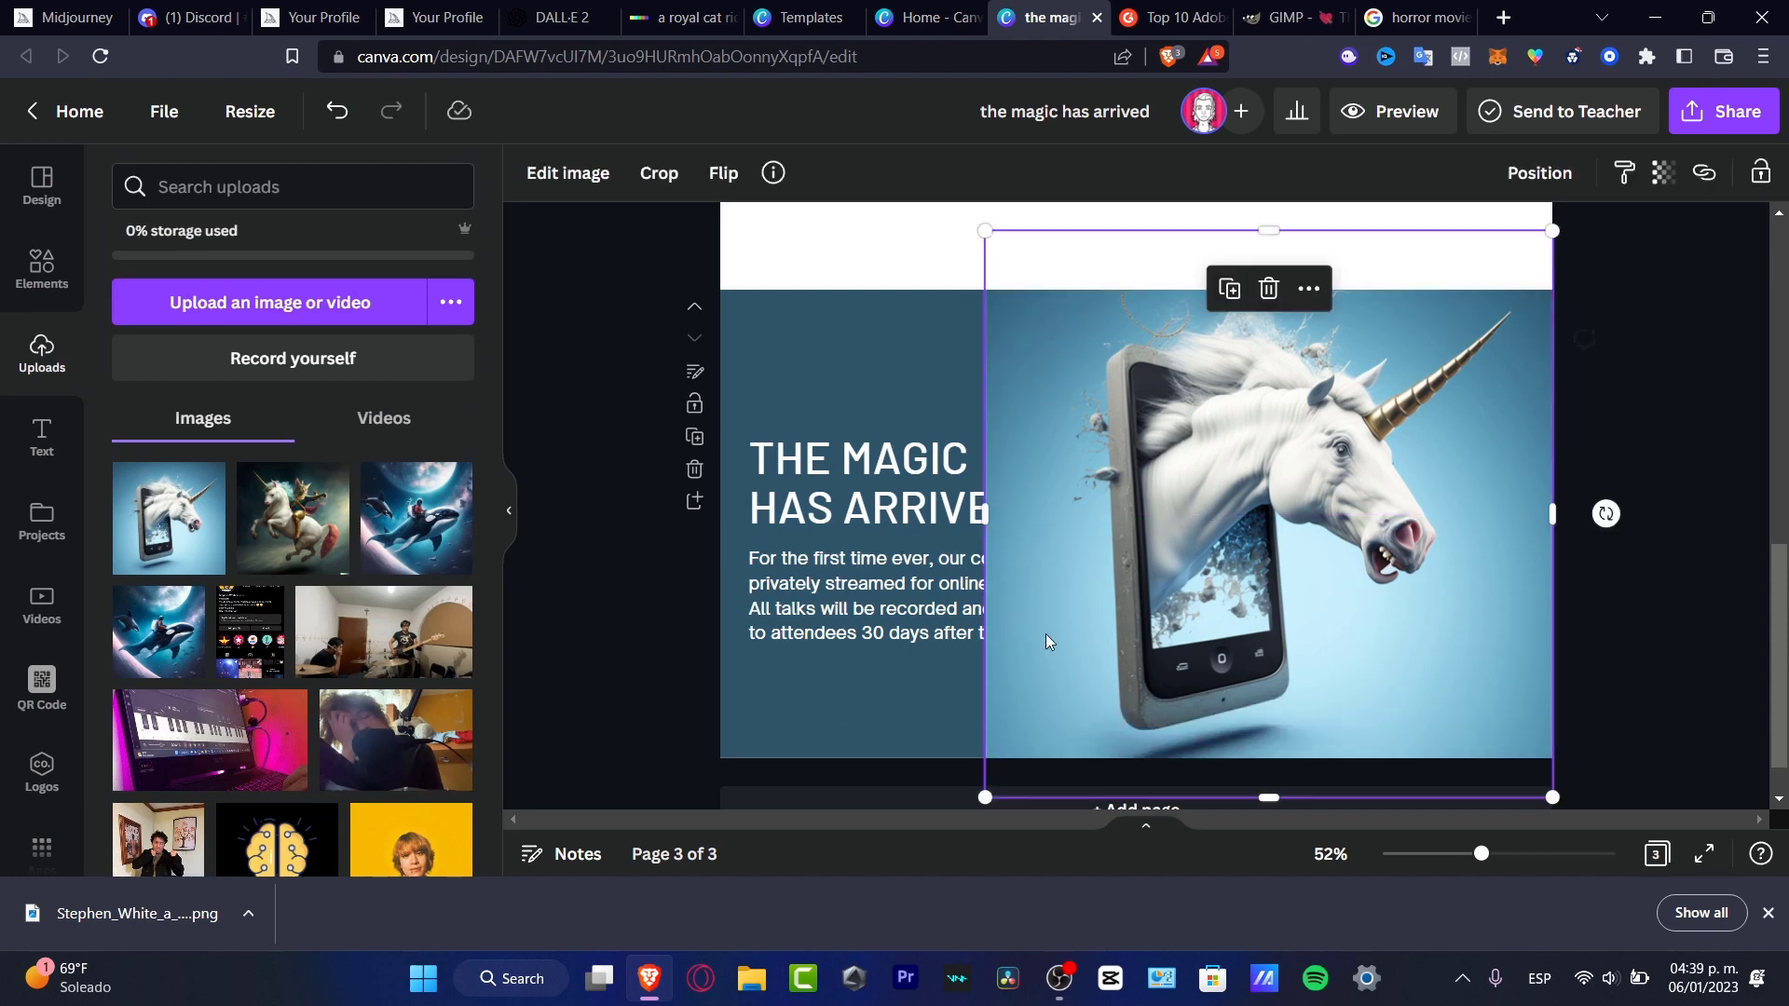
click(902, 492)
right_click(895, 624)
click(1027, 599)
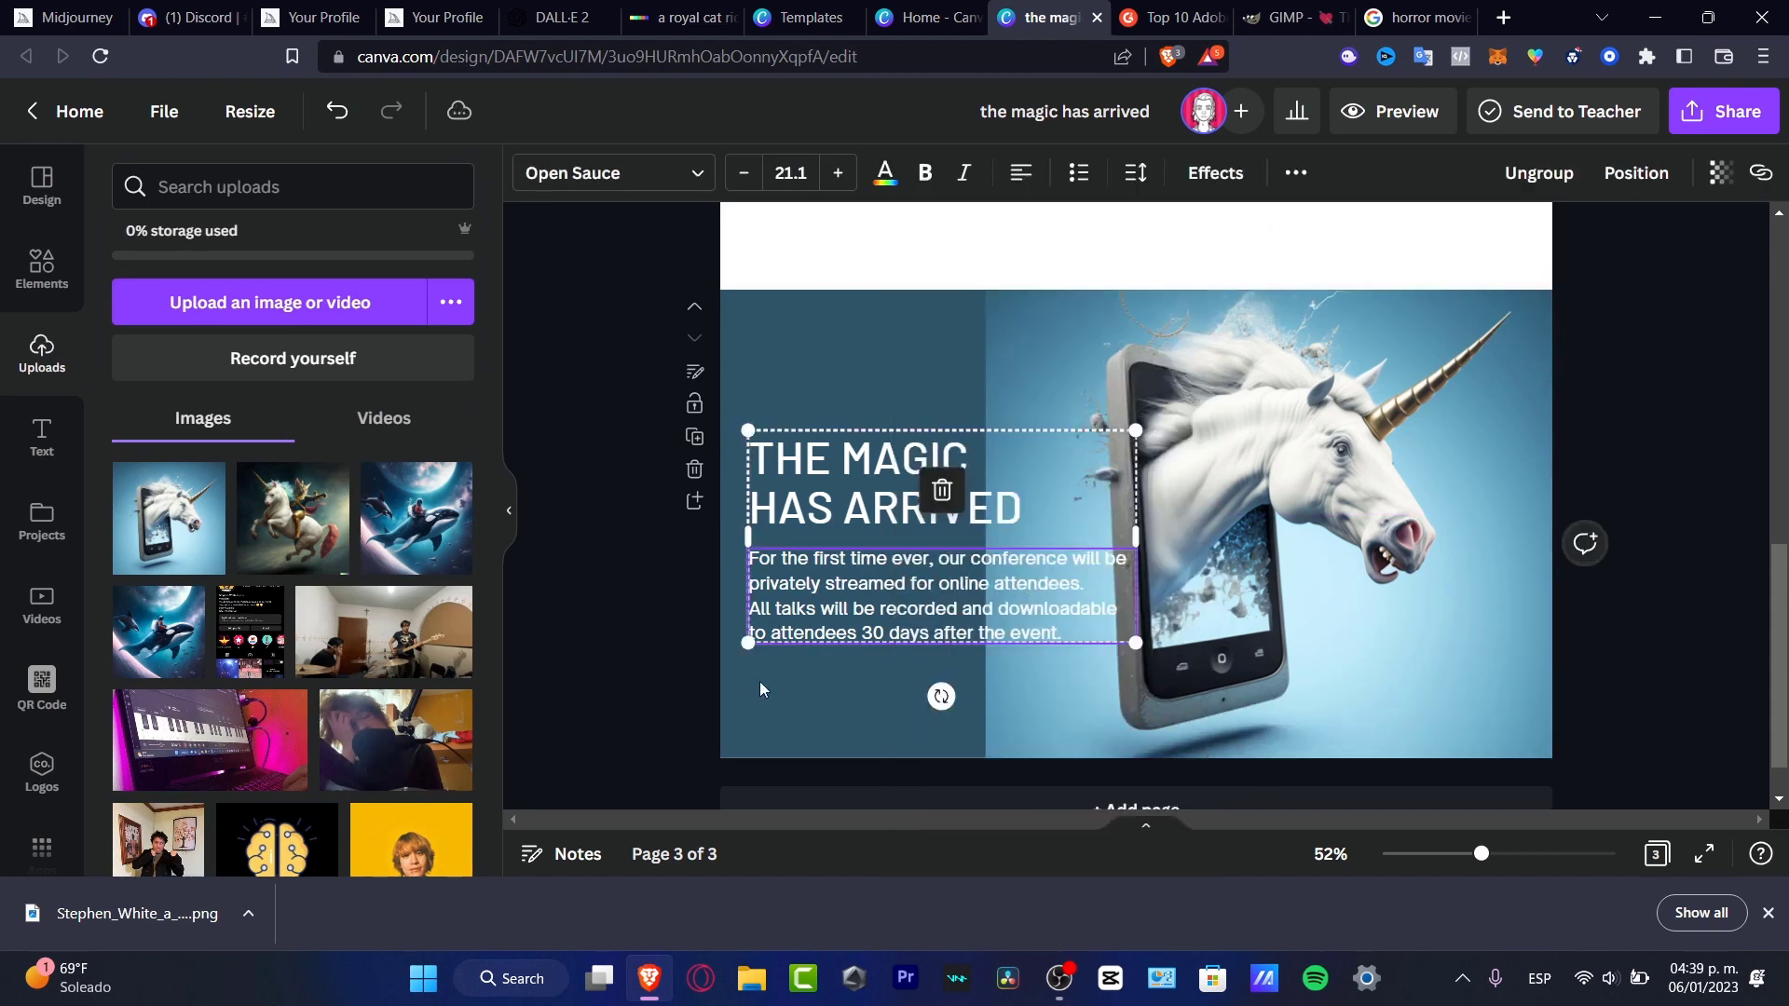
drag(1136, 643, 1055, 637)
drag(925, 673, 951, 670)
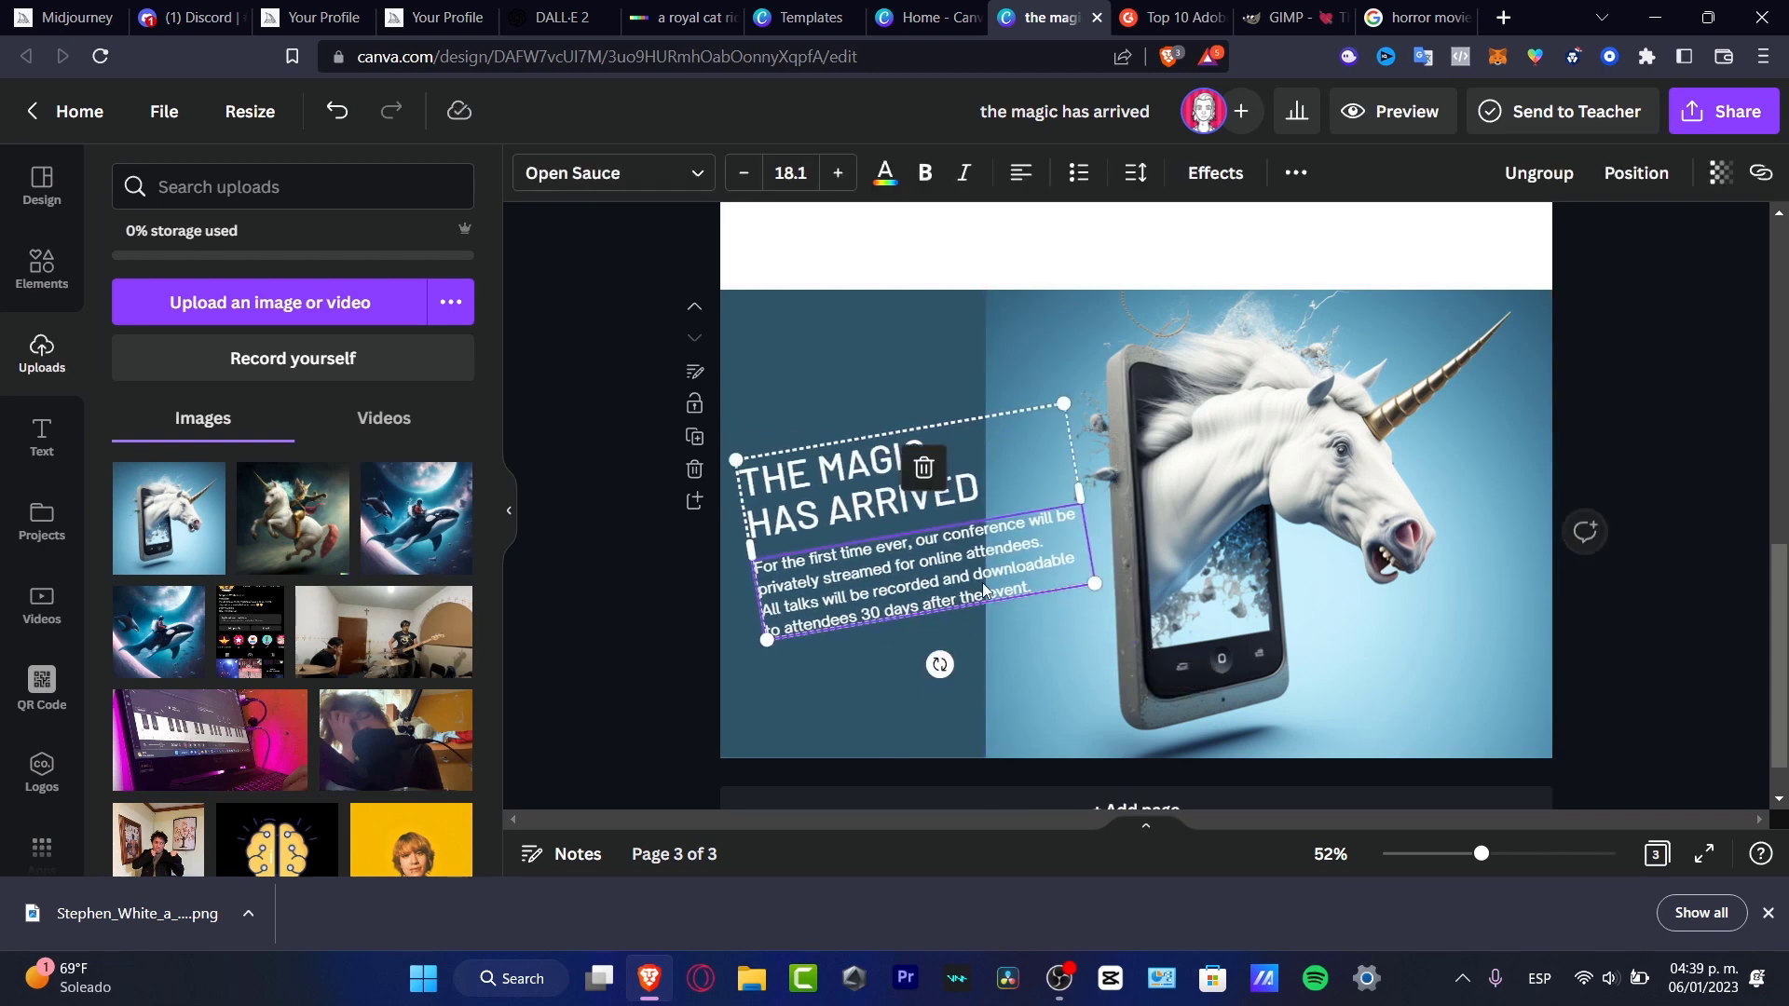
drag(965, 592, 964, 621)
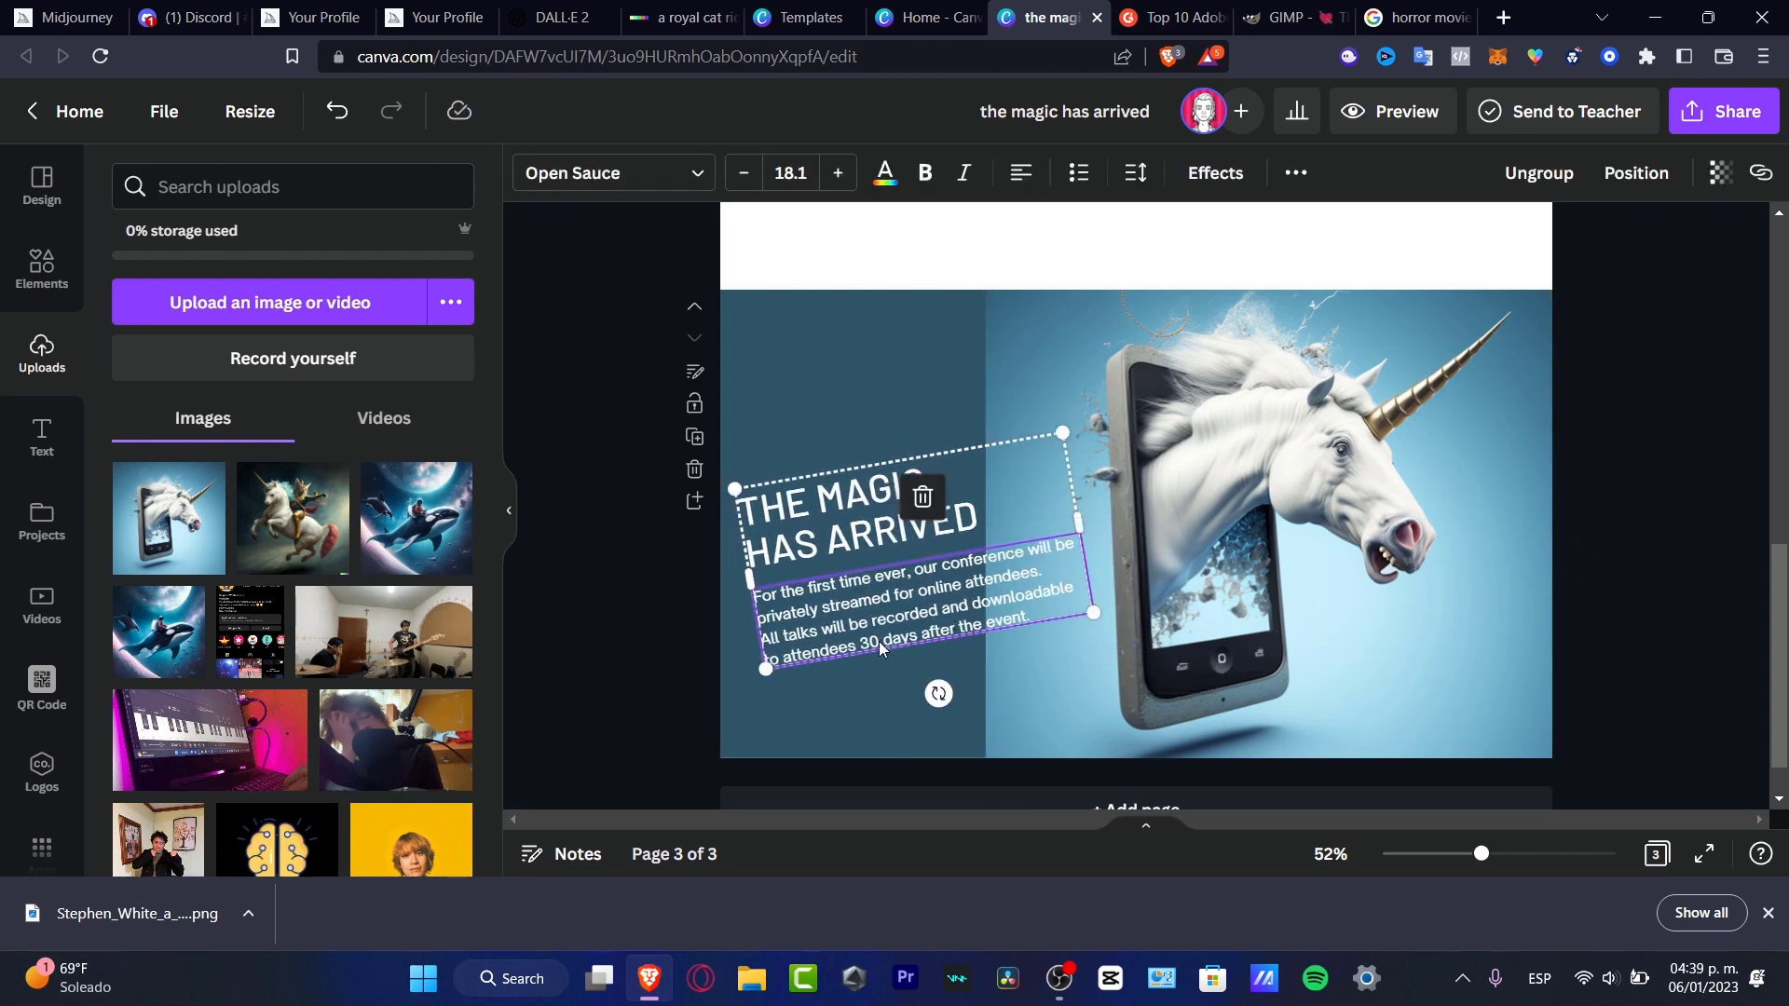
click(594, 615)
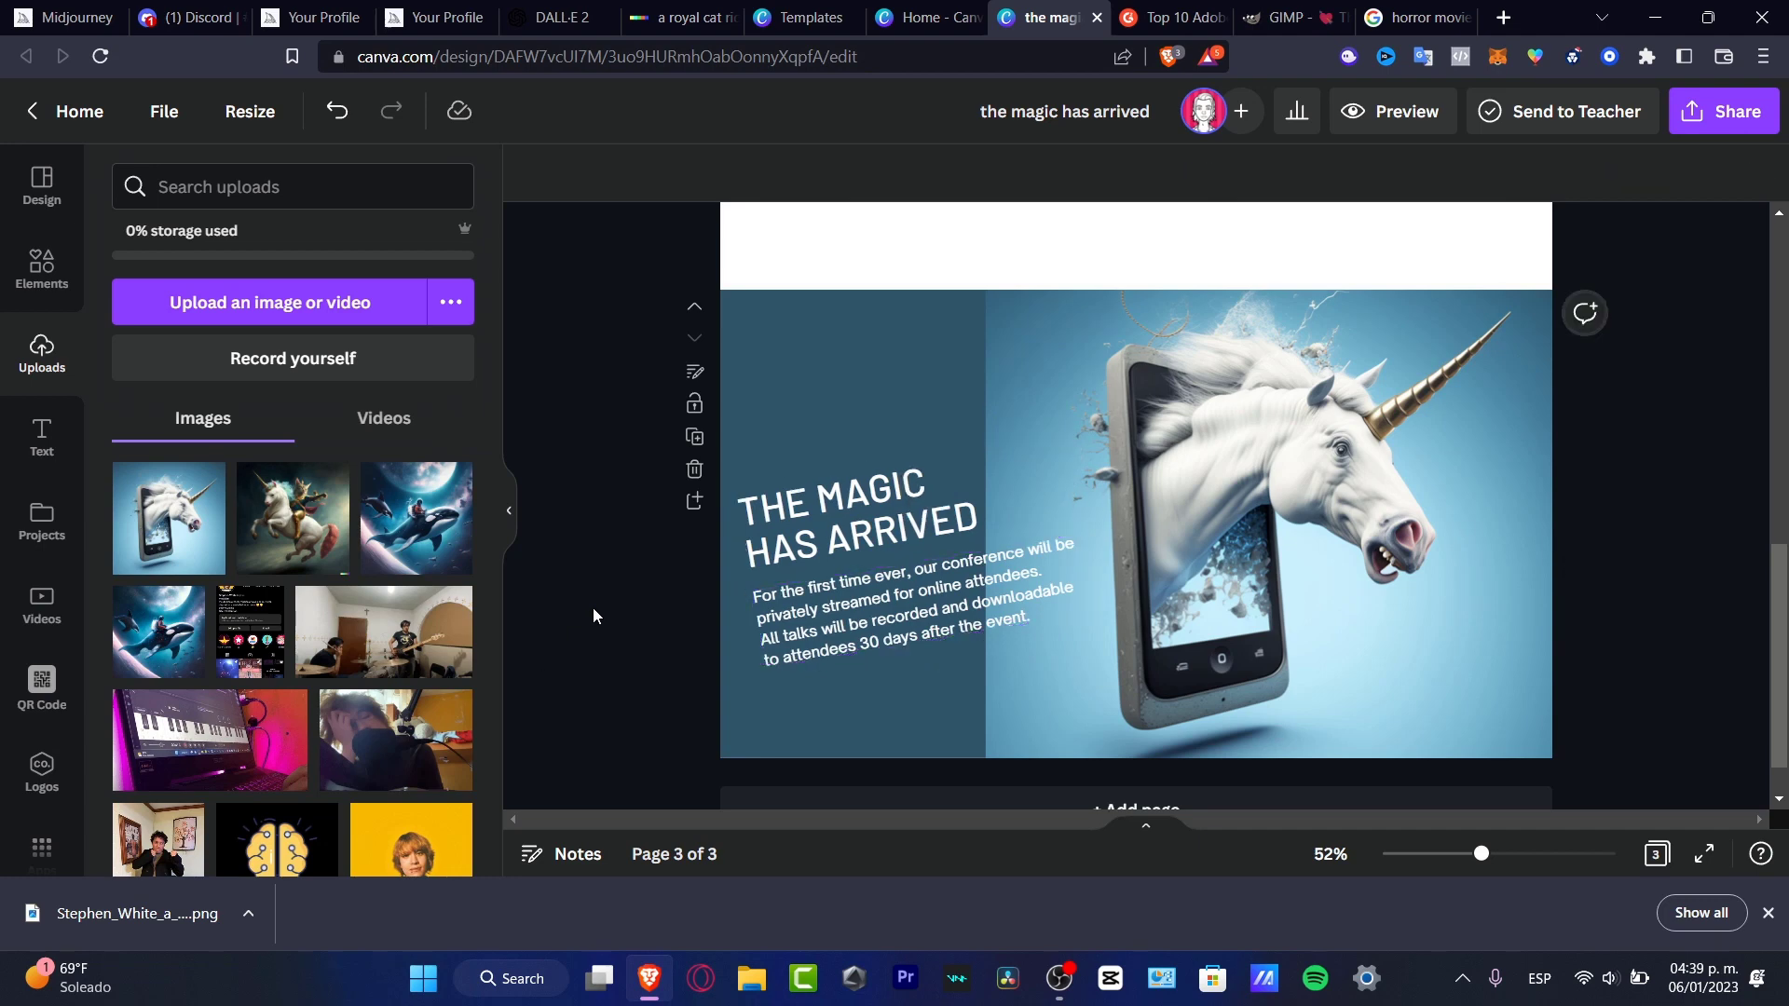
Change the page background colour to black.
click(776, 717)
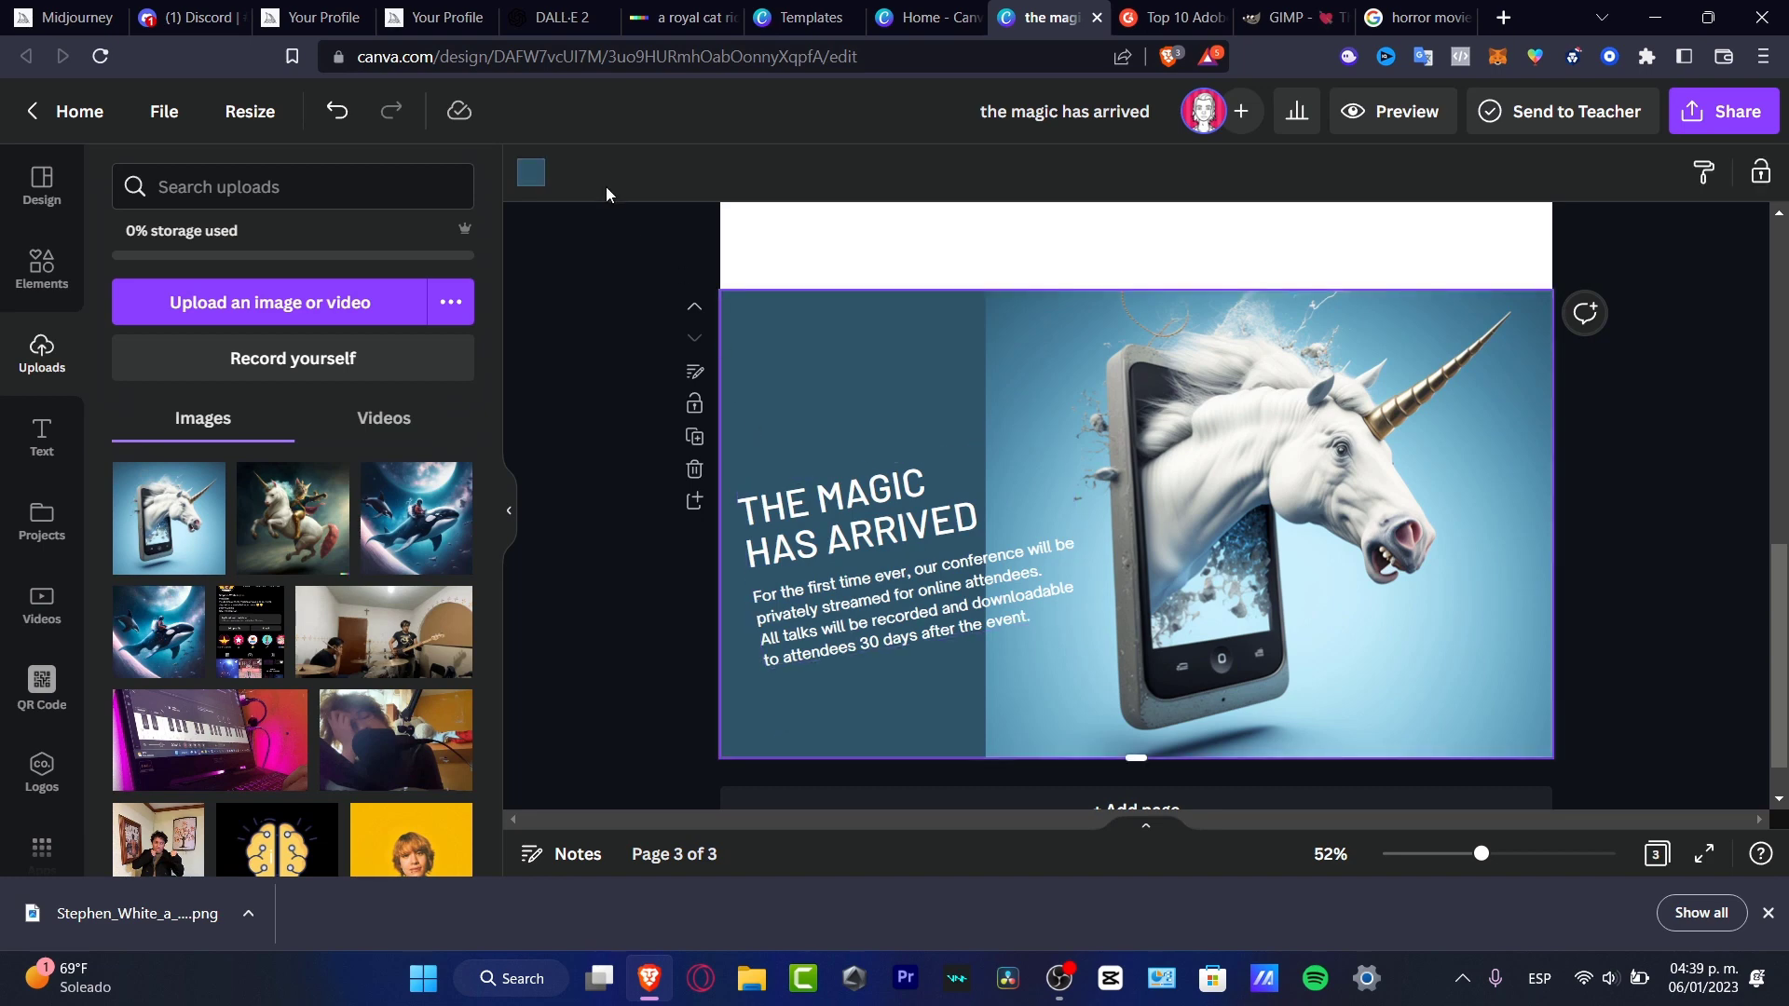
click(532, 172)
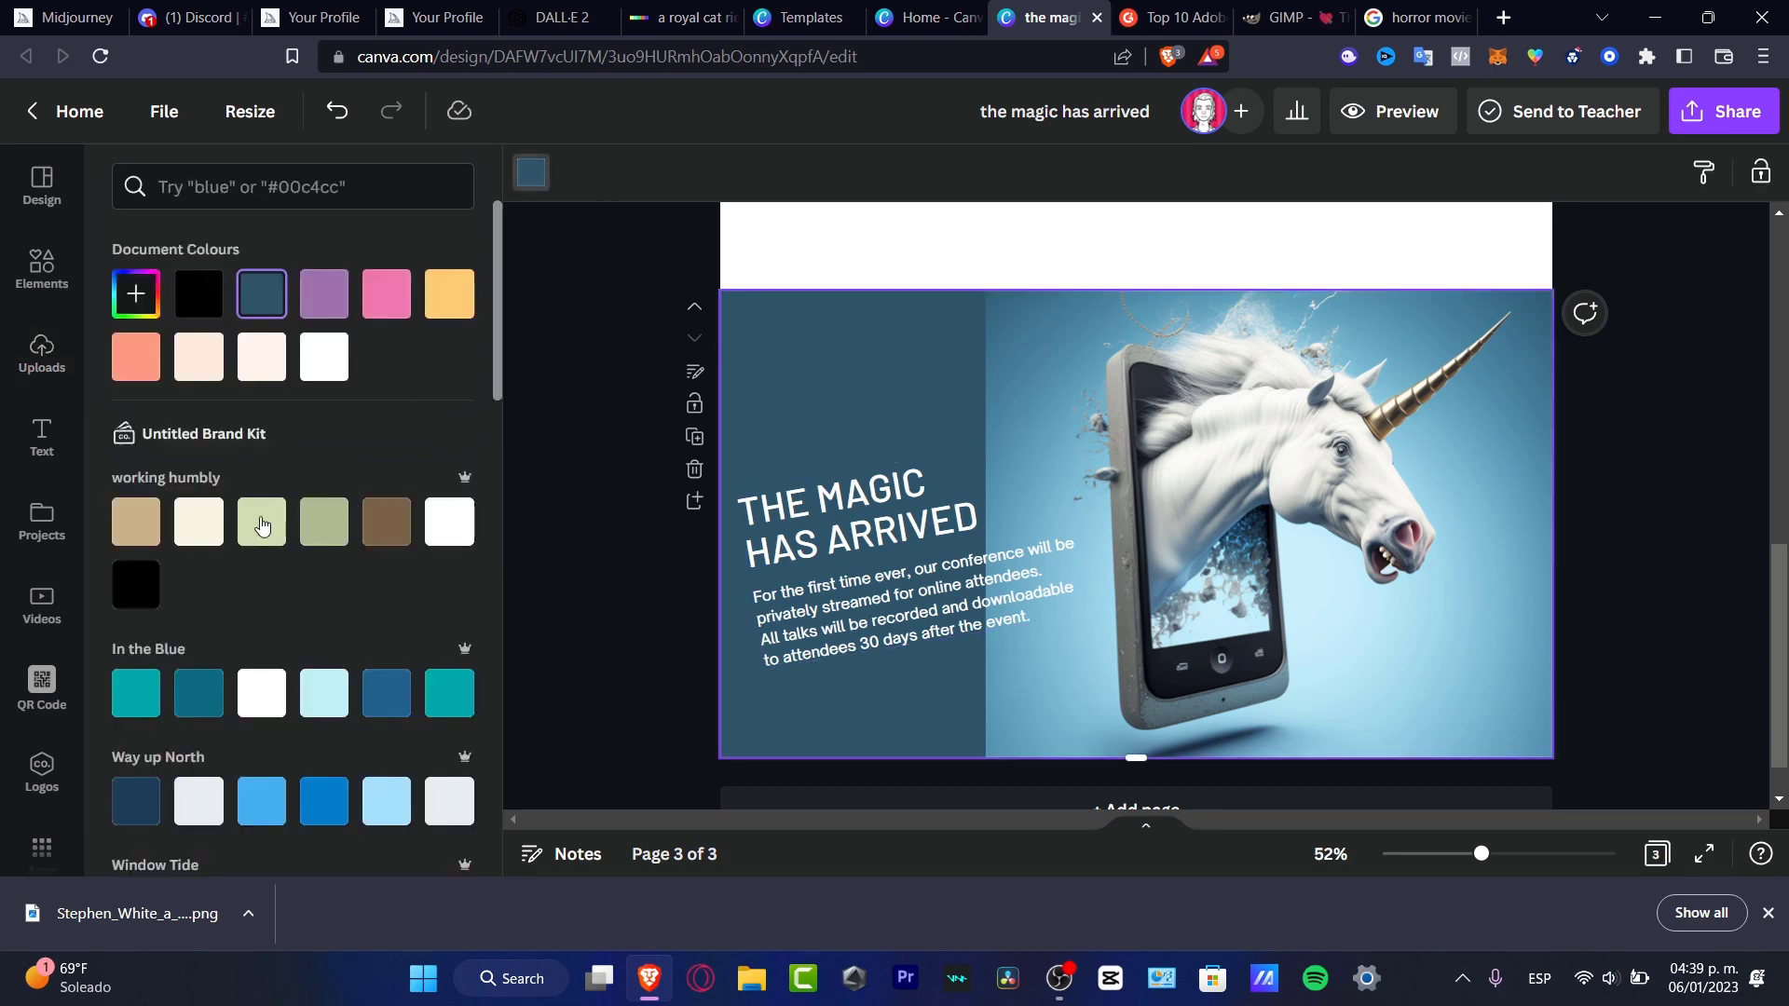
click(140, 581)
Apply the Lift text effect to the tilted headline and paragraph group.
click(881, 615)
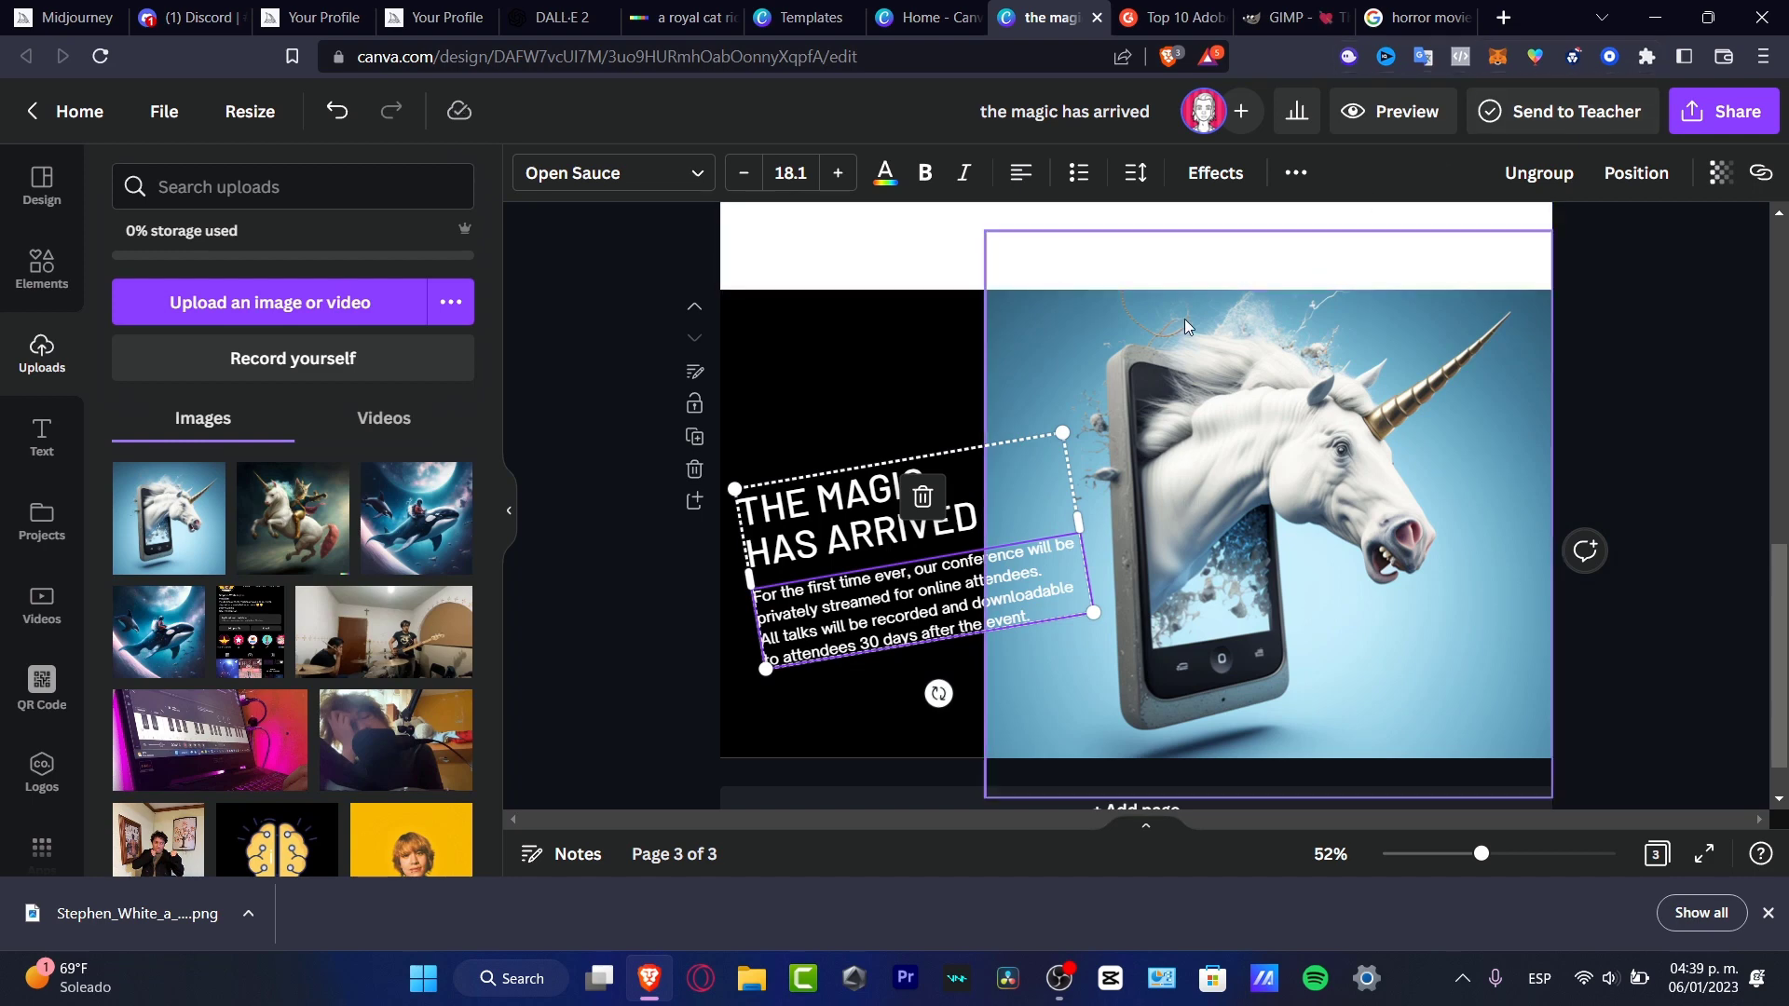
click(1213, 173)
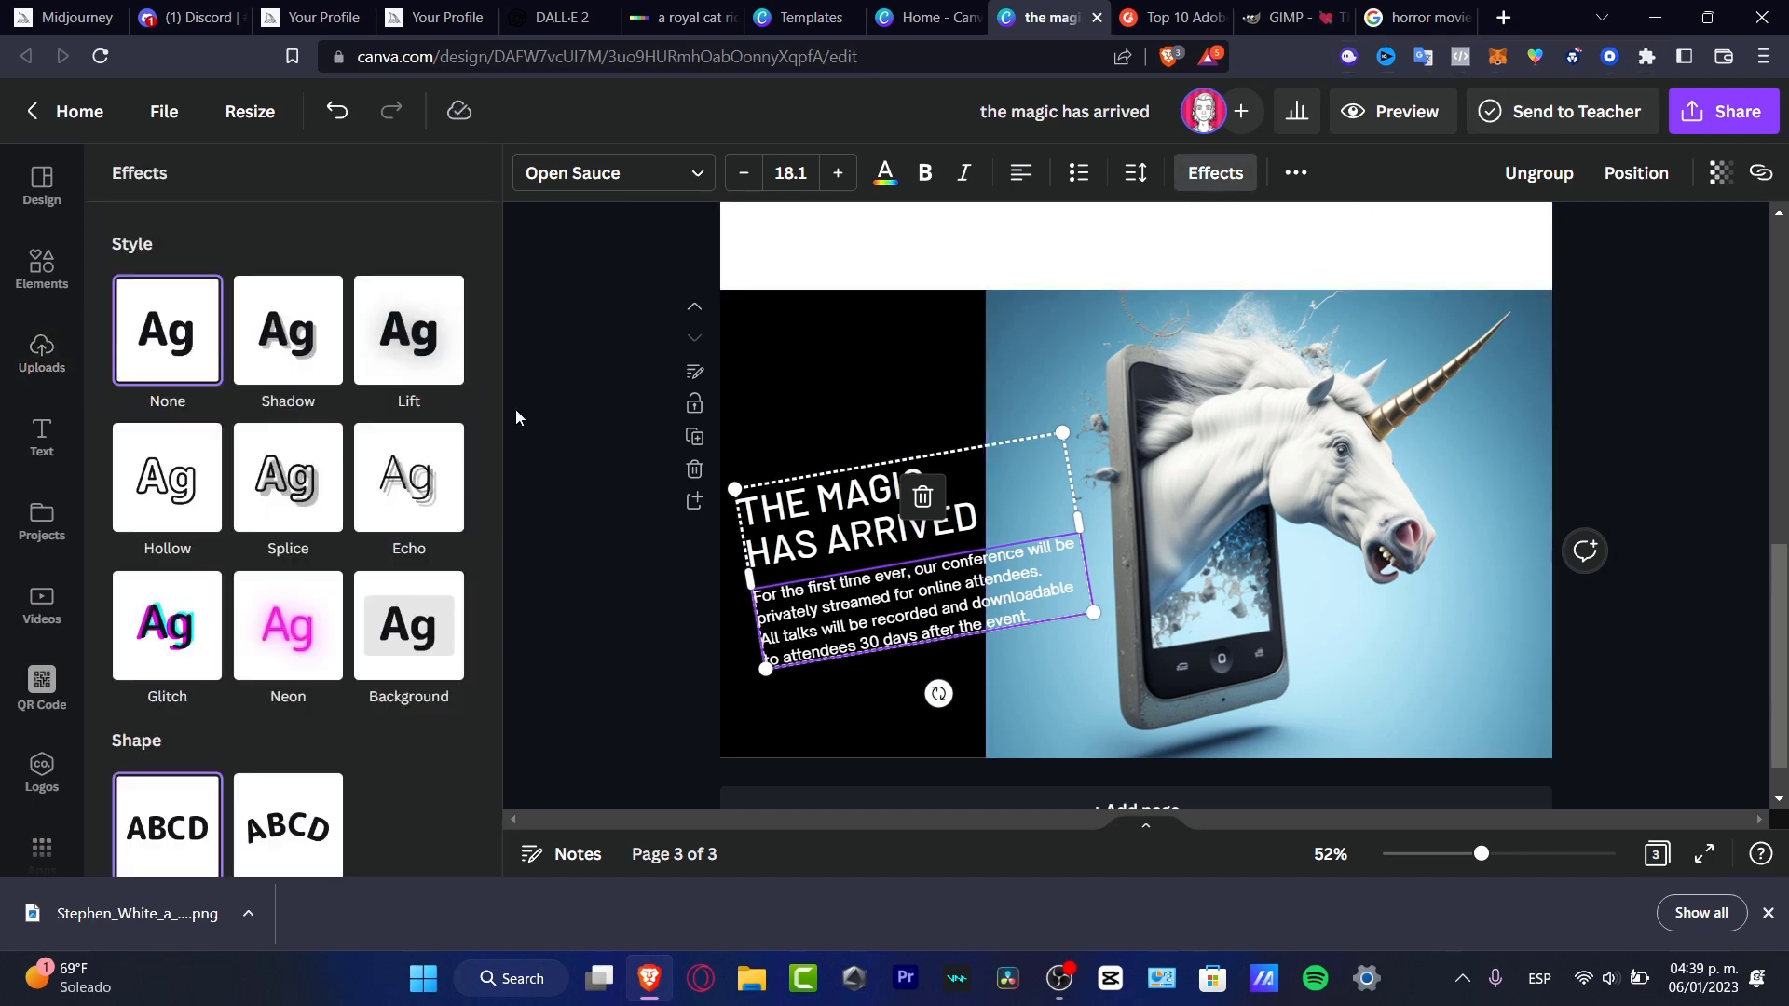
click(289, 371)
click(364, 370)
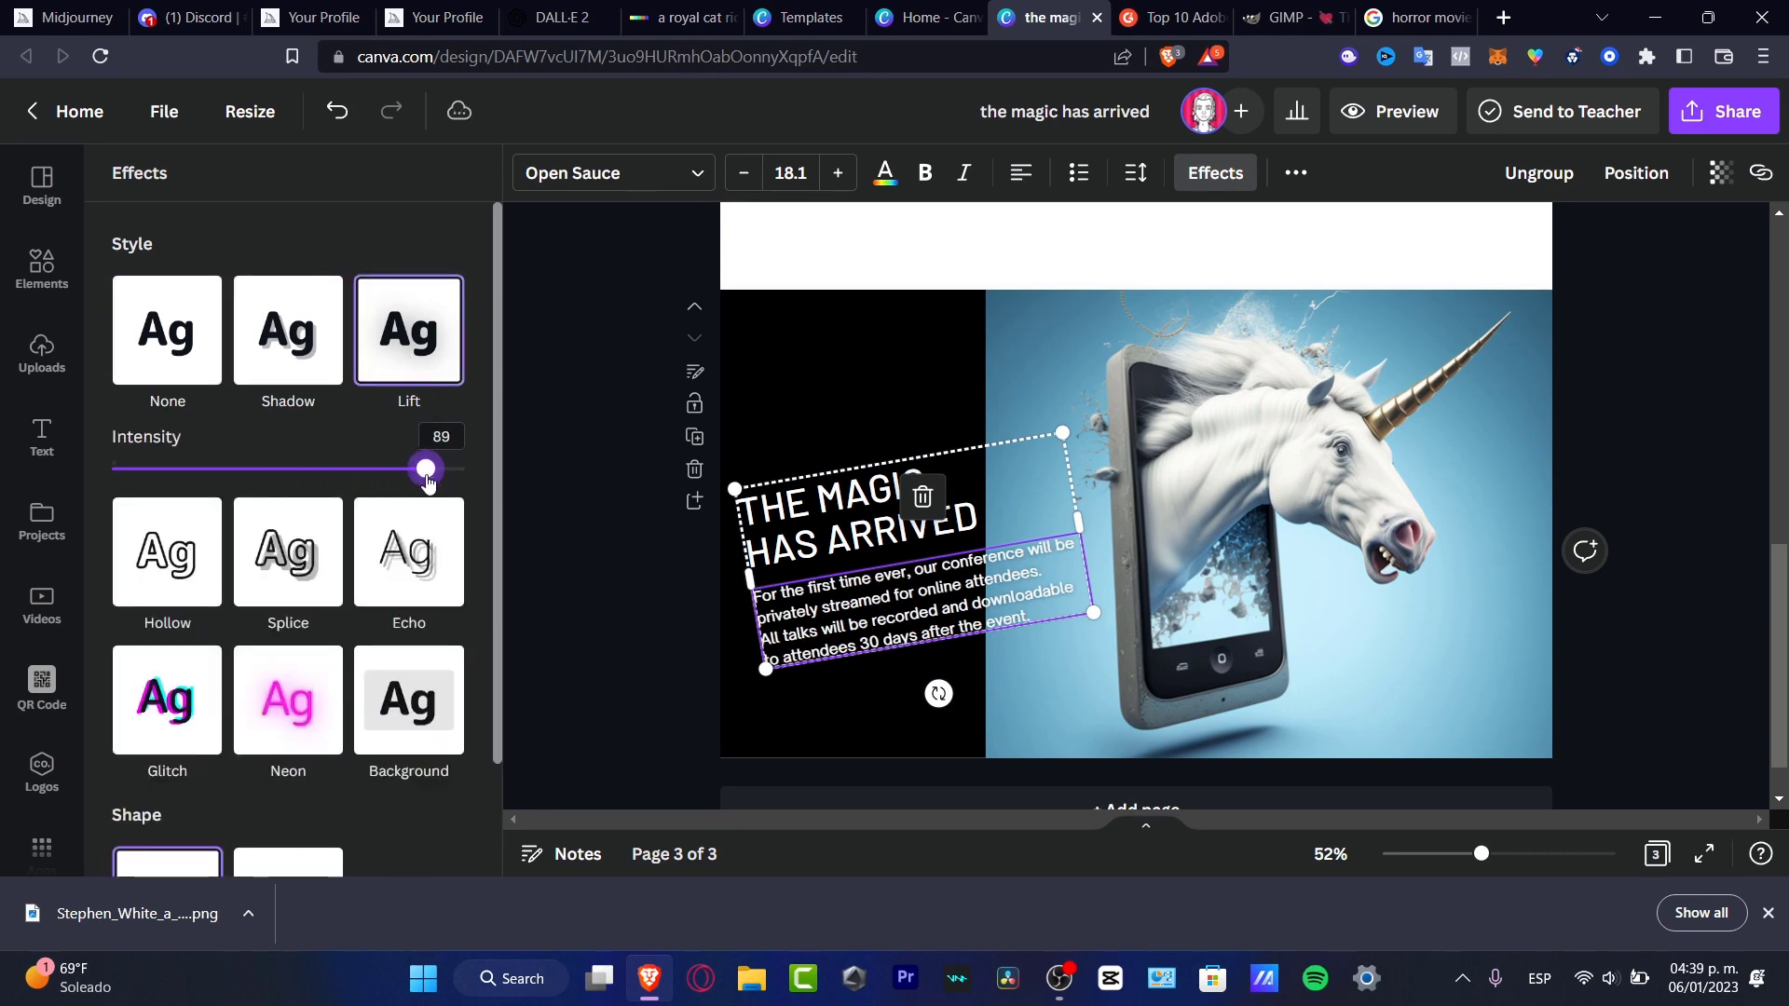
click(527, 445)
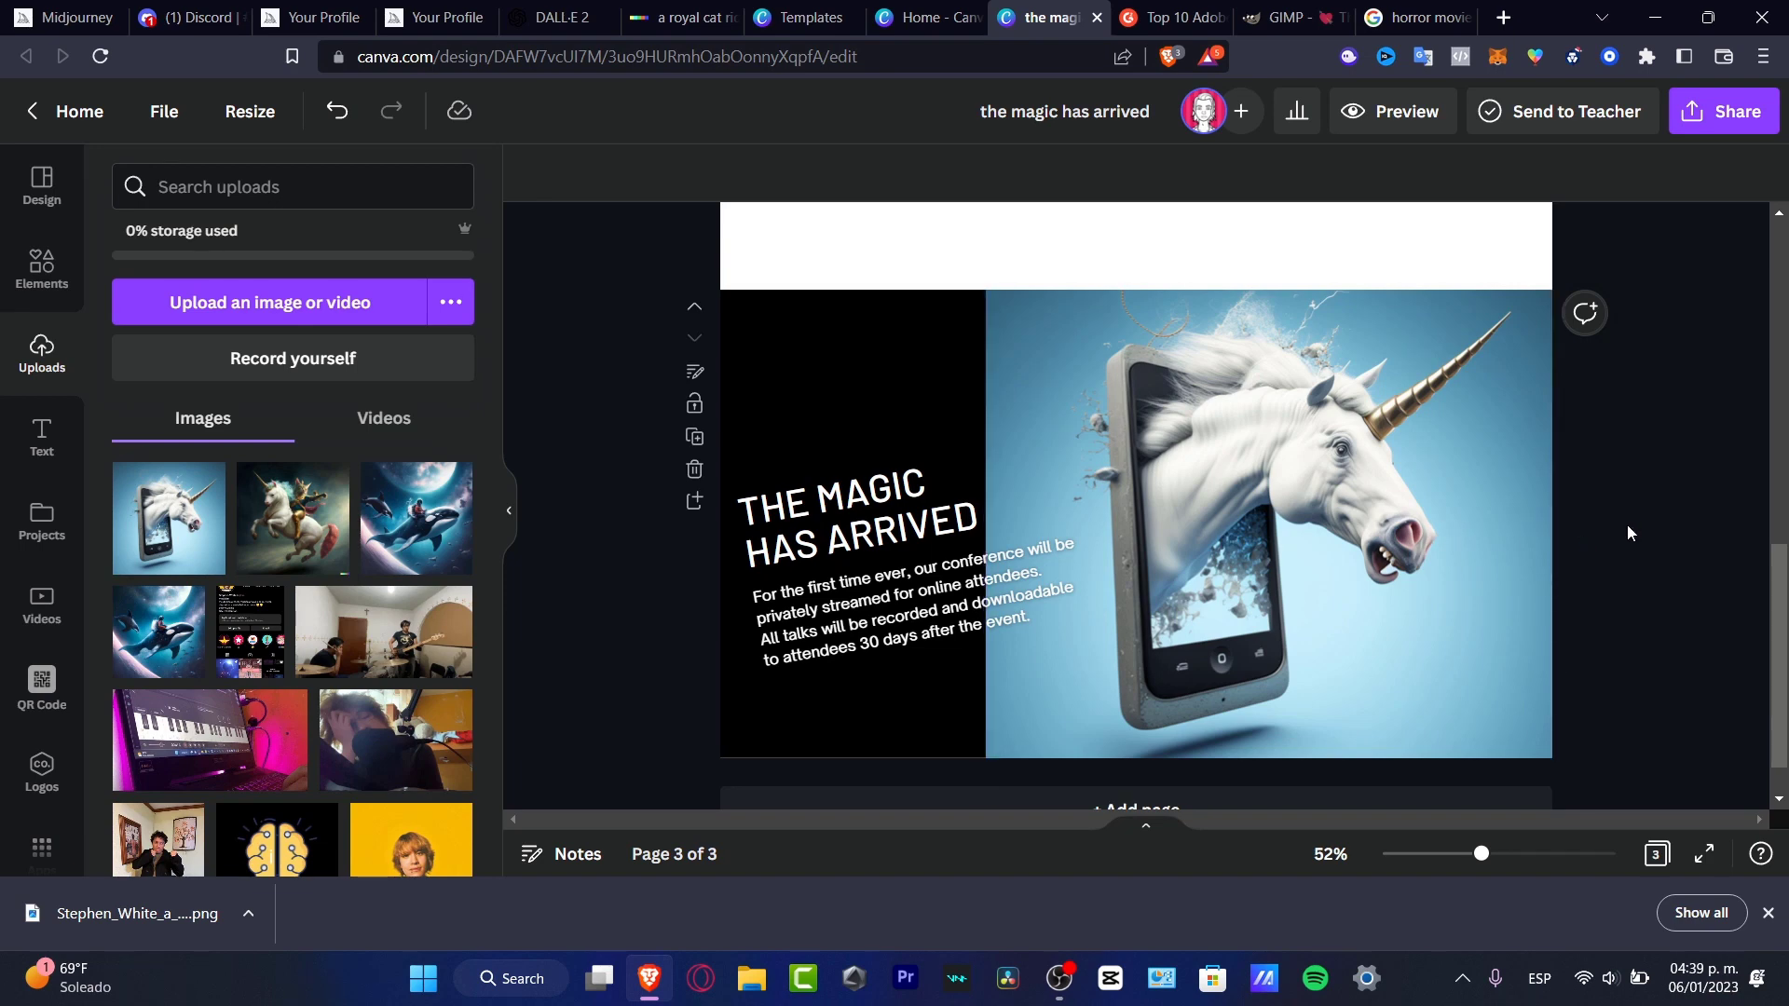
Set the whole 'THE MAGIC HAS ARRIVED' headline in the Anton font.
click(980, 502)
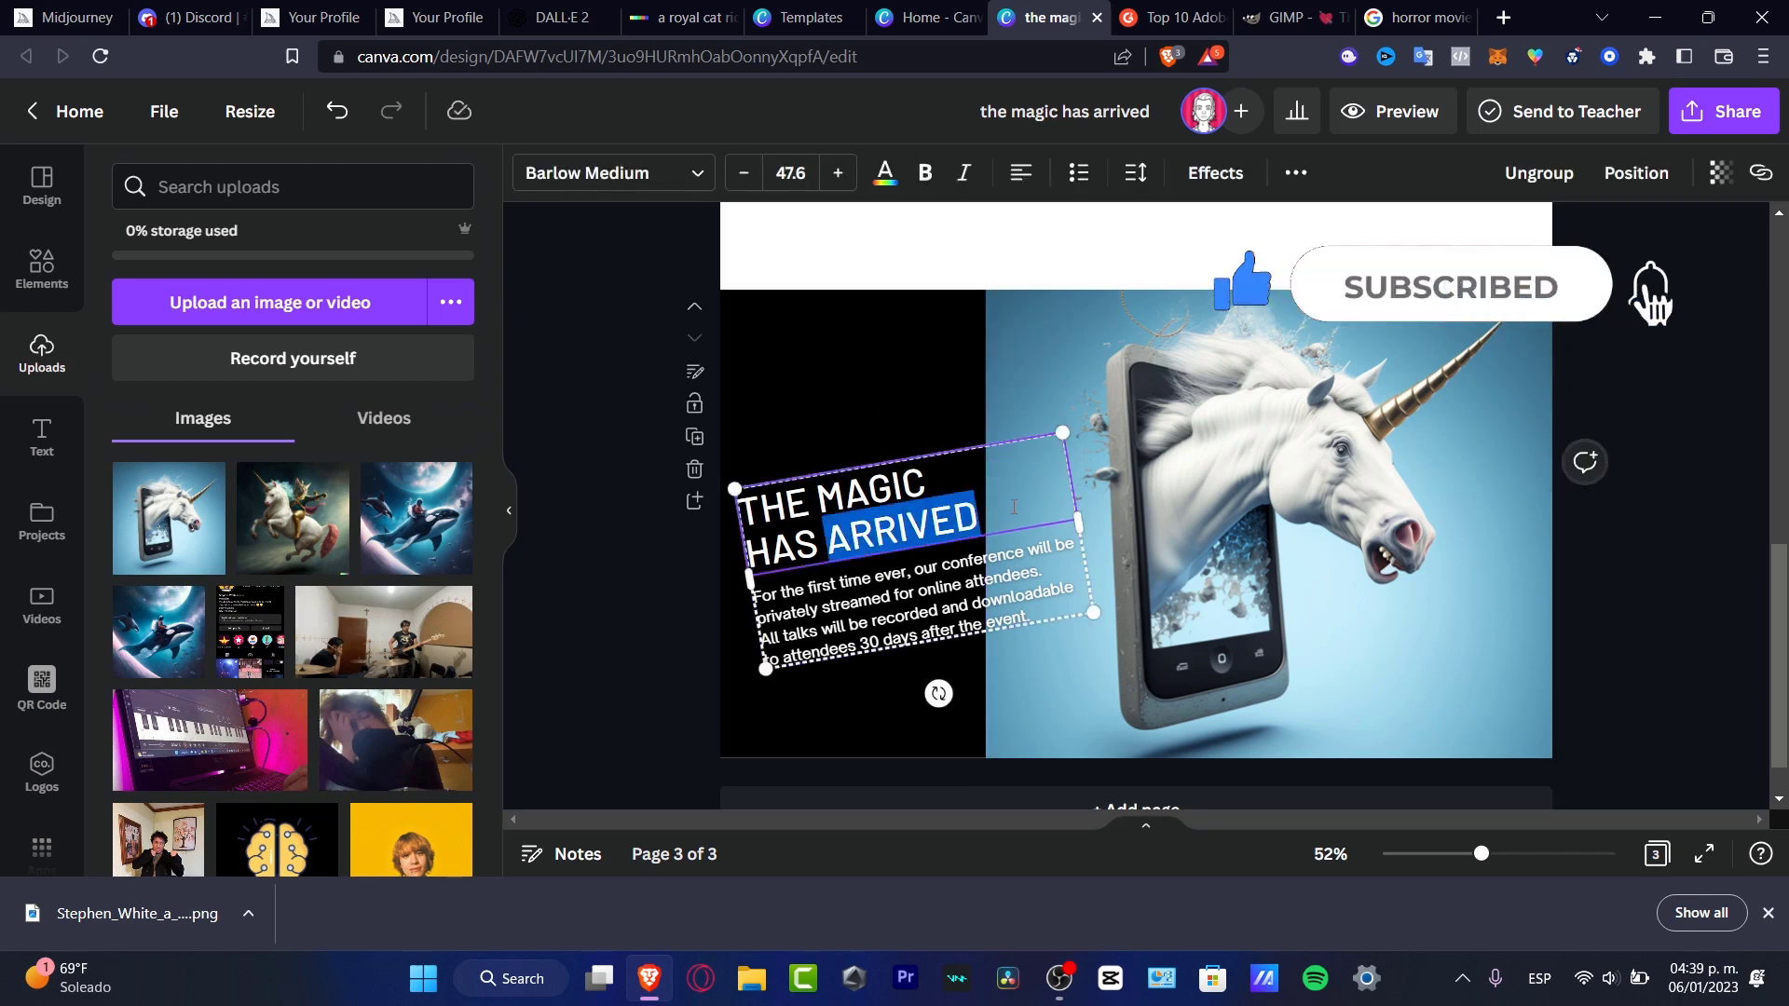
triple_click(980, 501)
drag(755, 460, 728, 437)
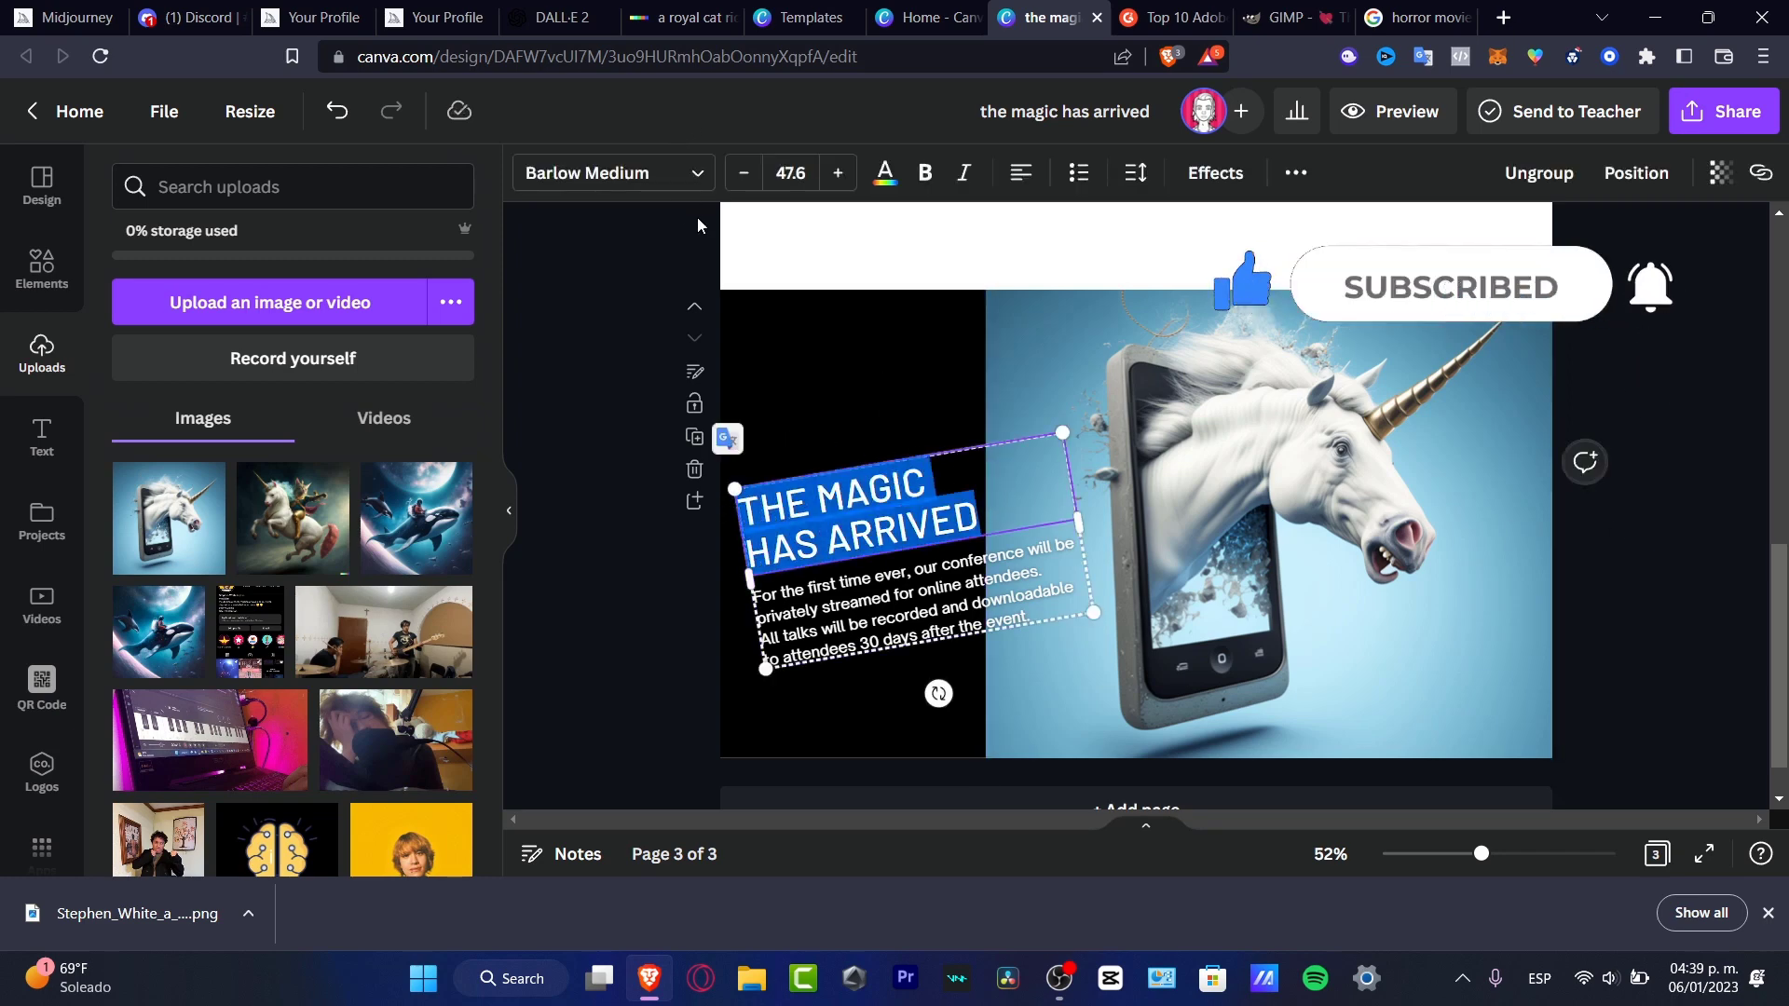
click(694, 175)
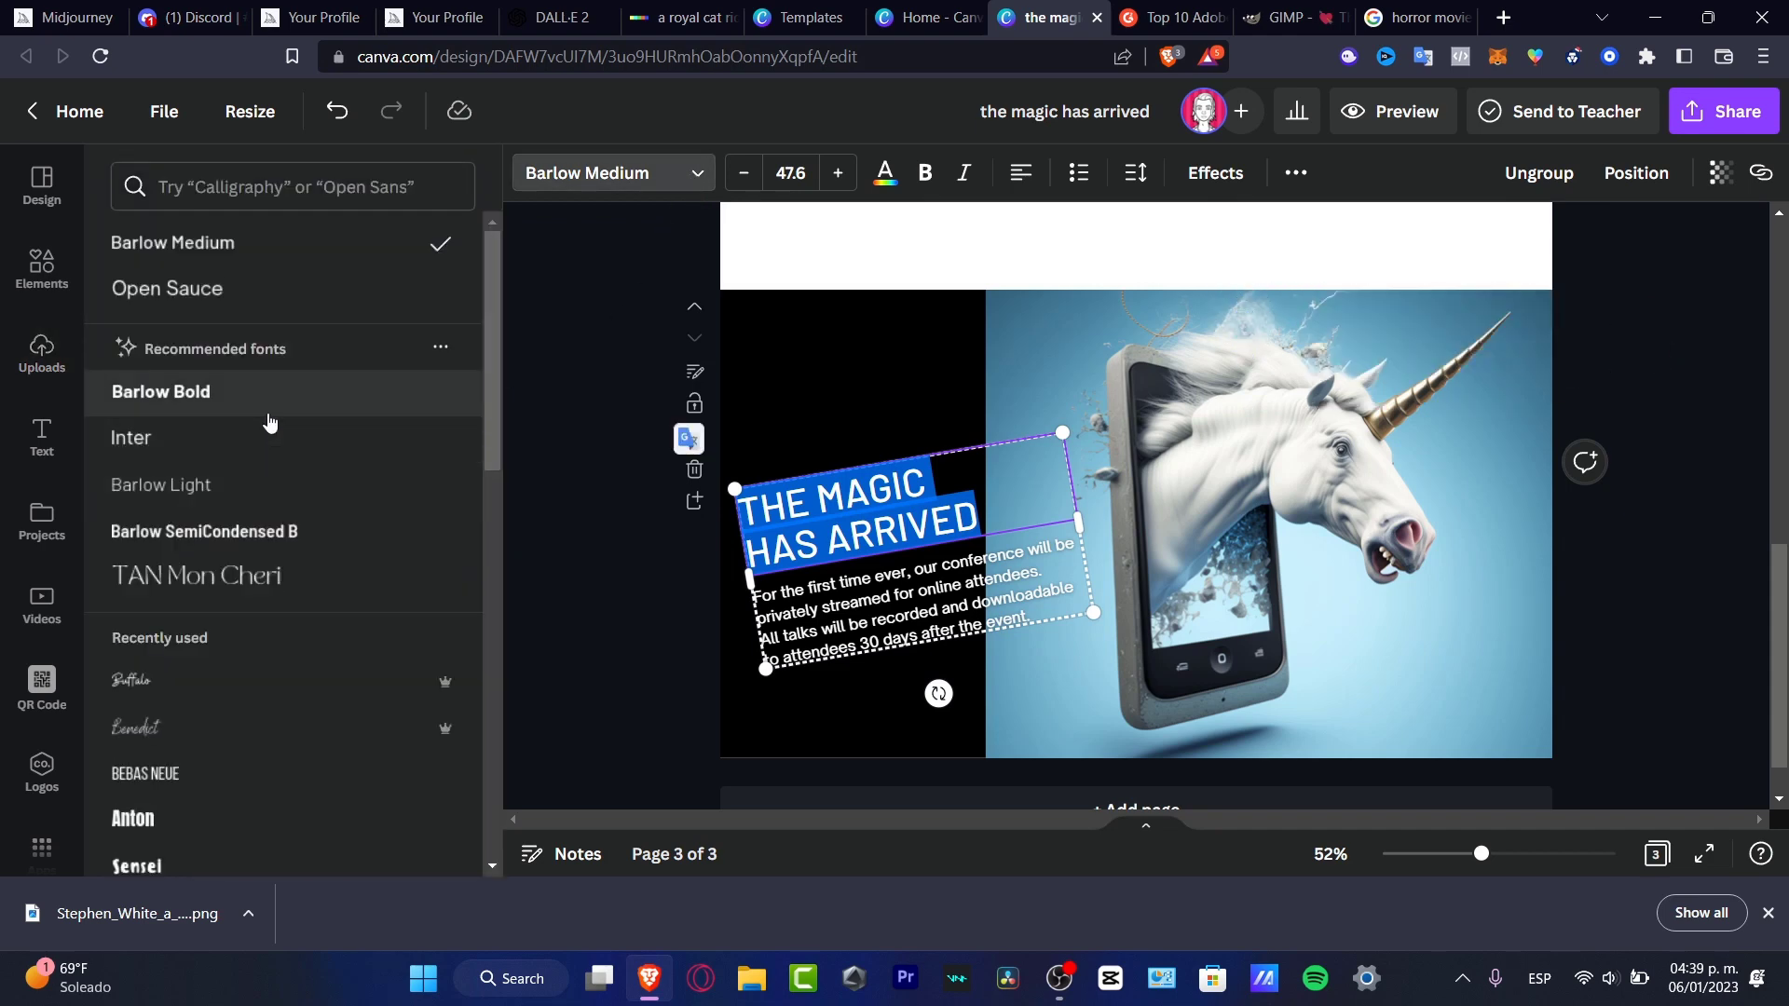
click(289, 820)
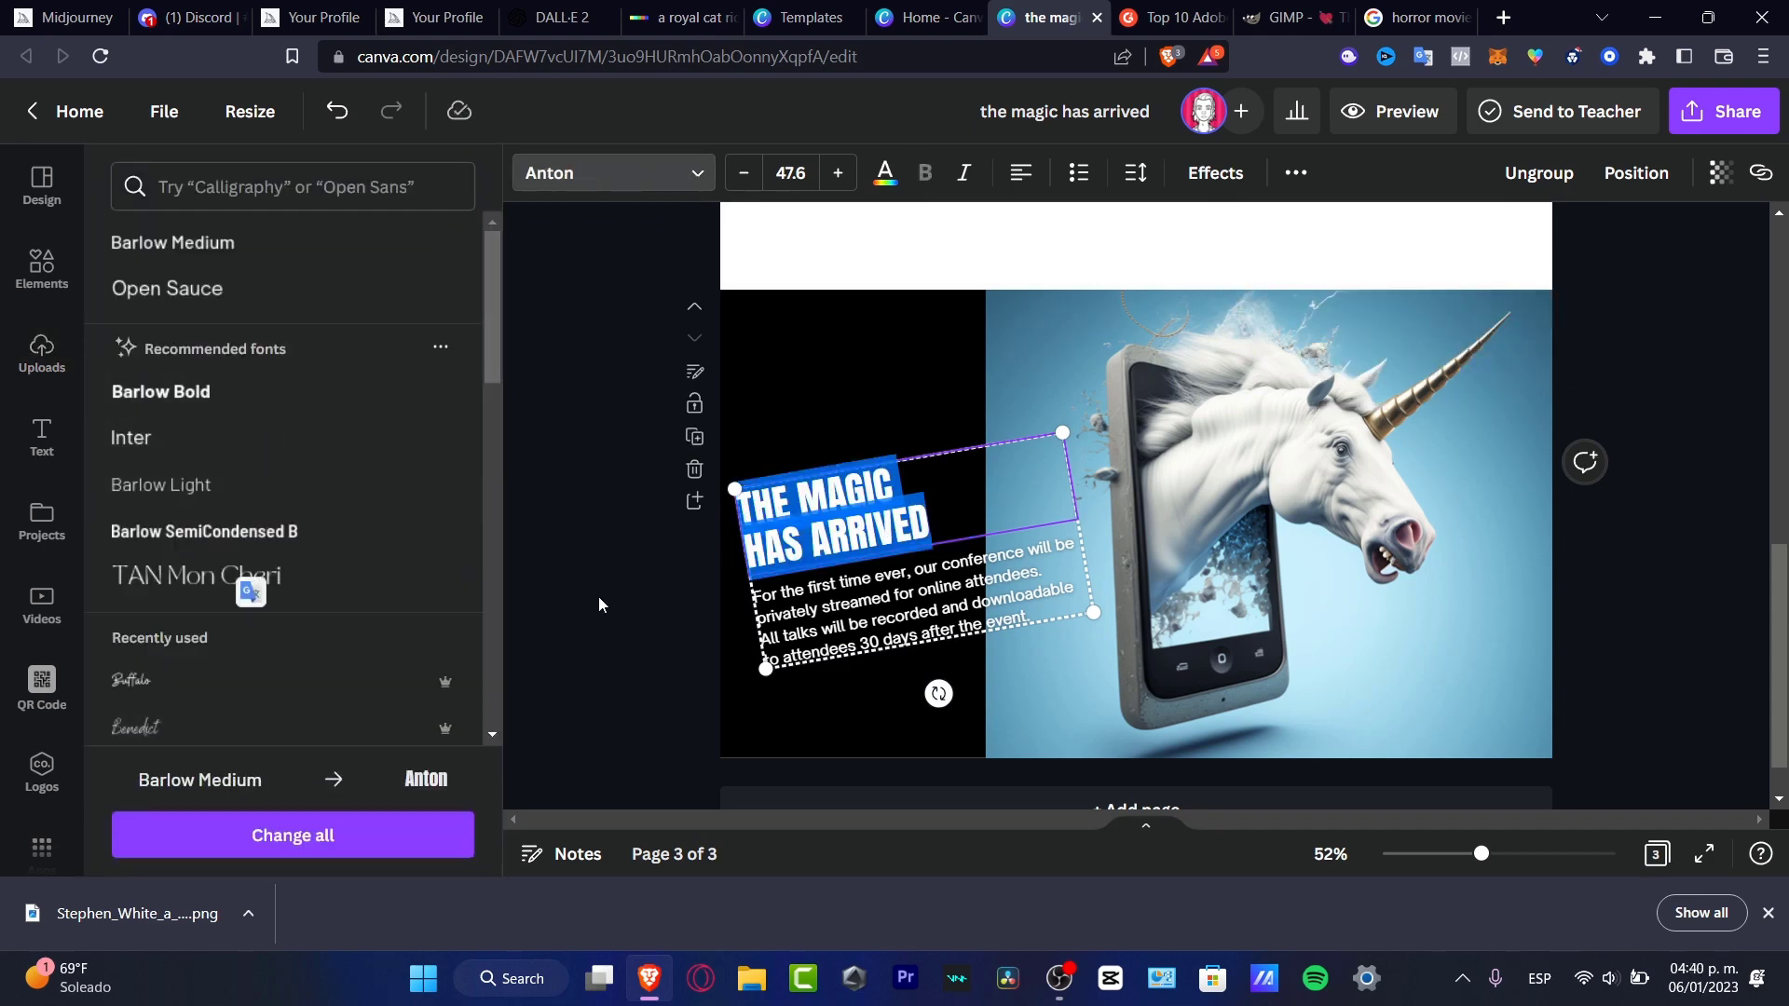